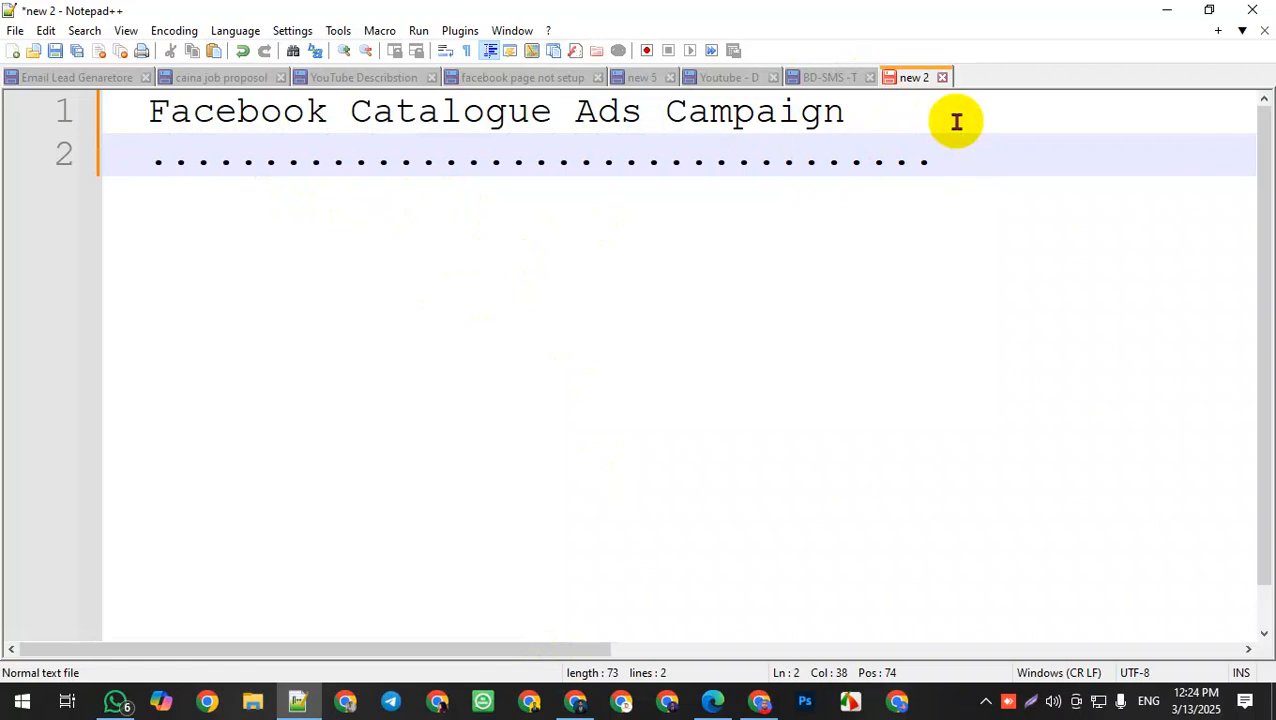
Step: Add a new line reading "Requrment" below the dotted line
key(Return)
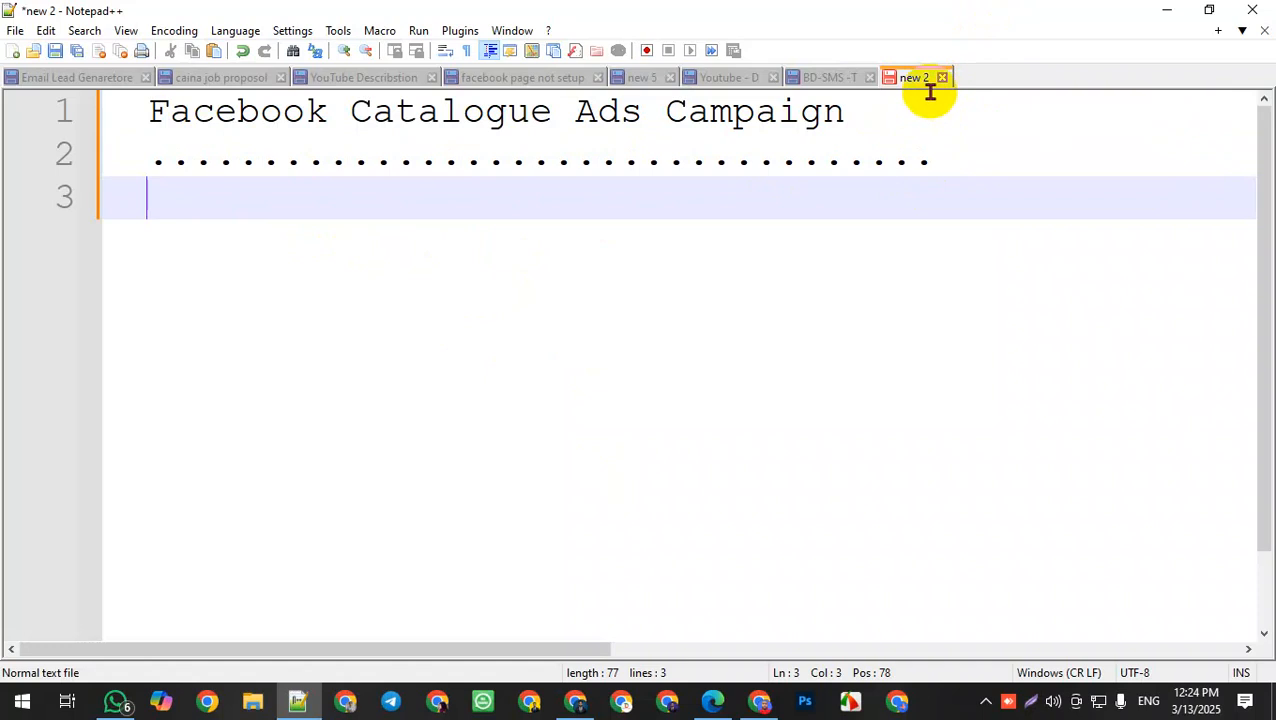
text(Requrment)
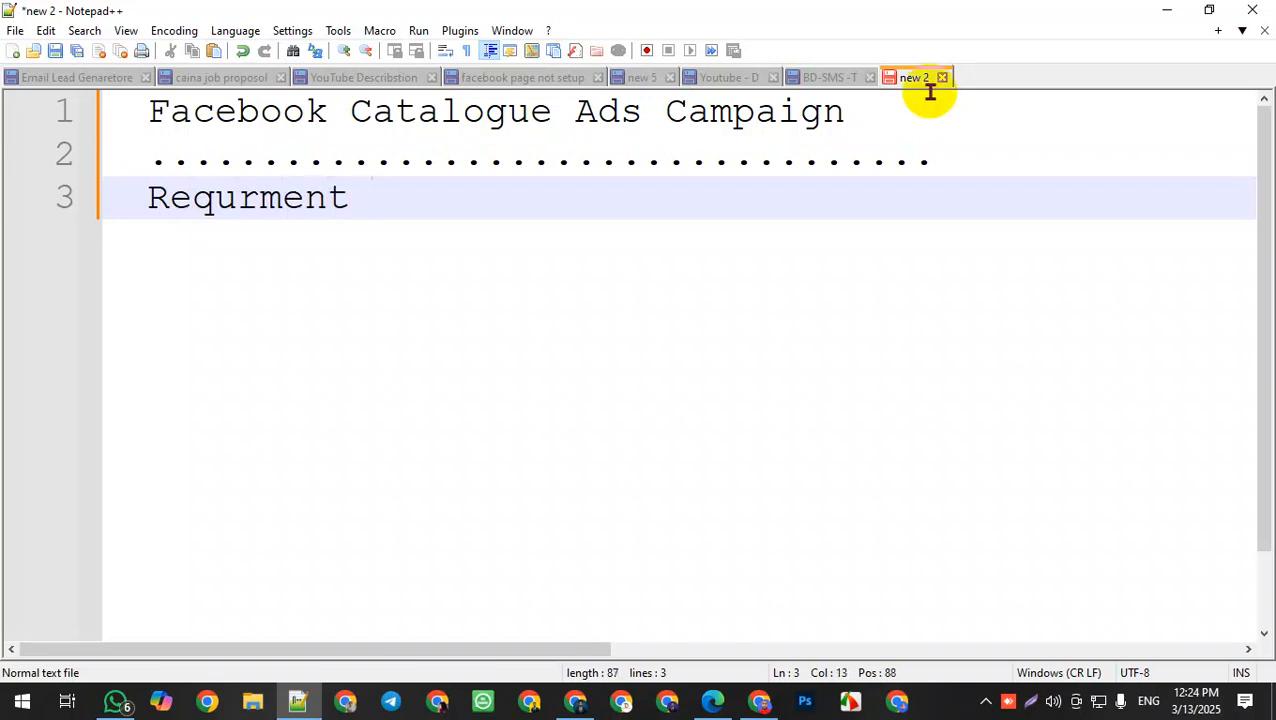
Step: Add a new line reading "FB- Business Manager Access" under "Requrment"
key(Return)
text(Faceb)
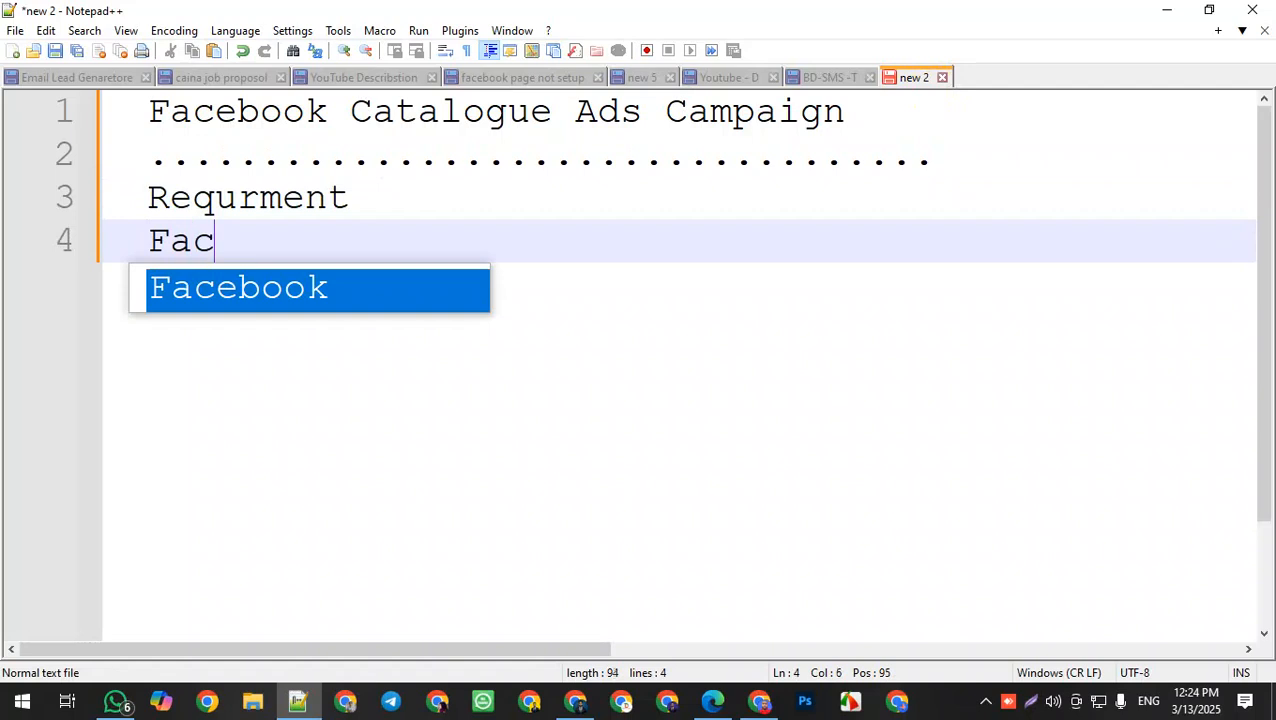
key(BackSpace)
key(BackSpace)
key(BackSpace)
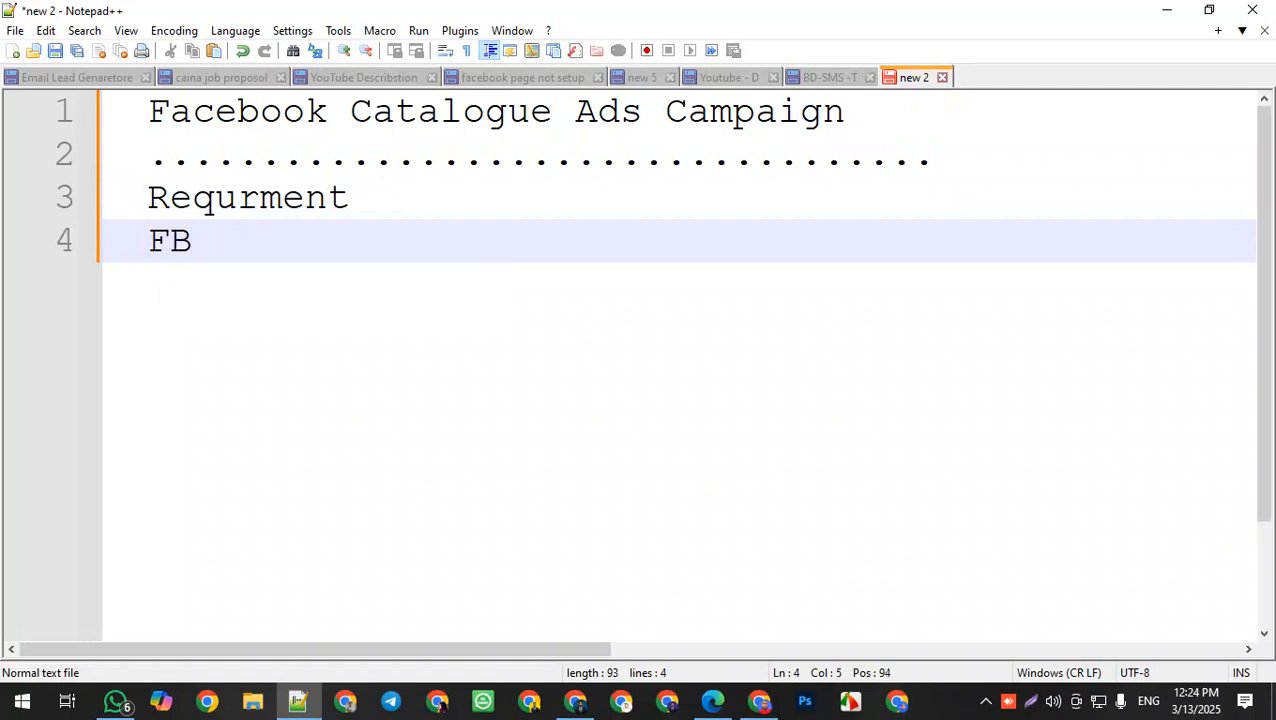
text(B- Bus)
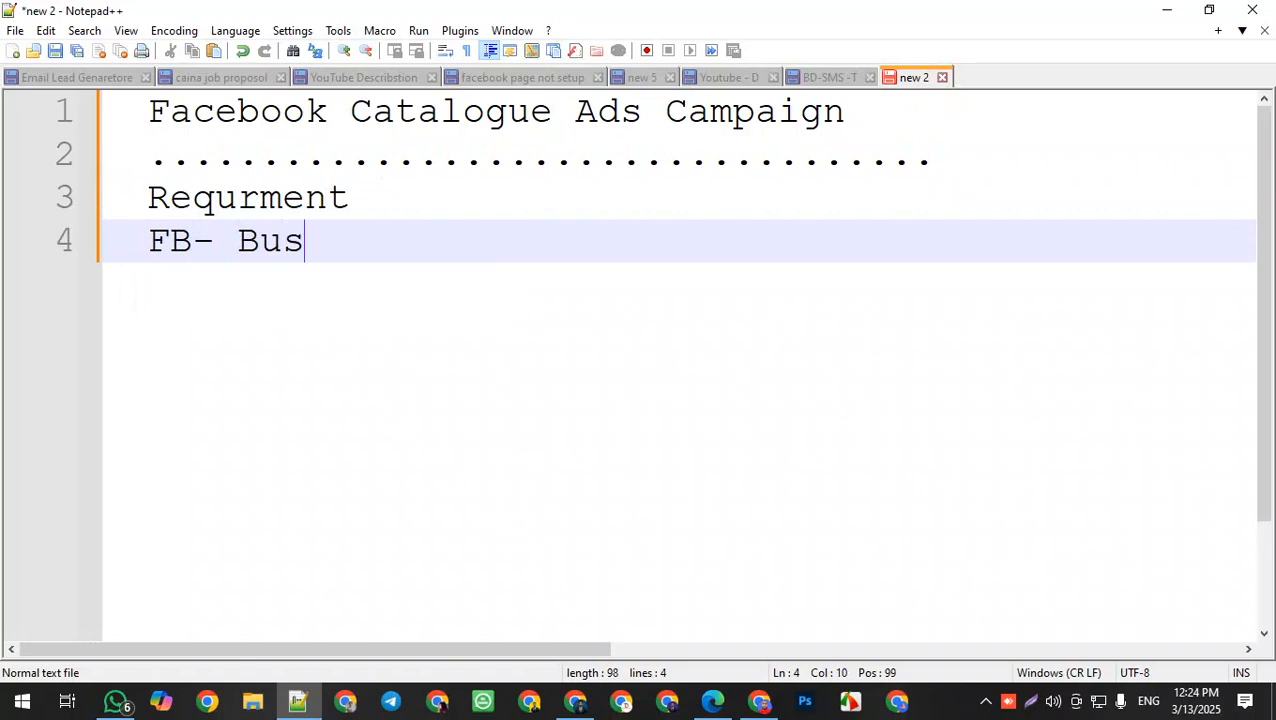
text(iness M)
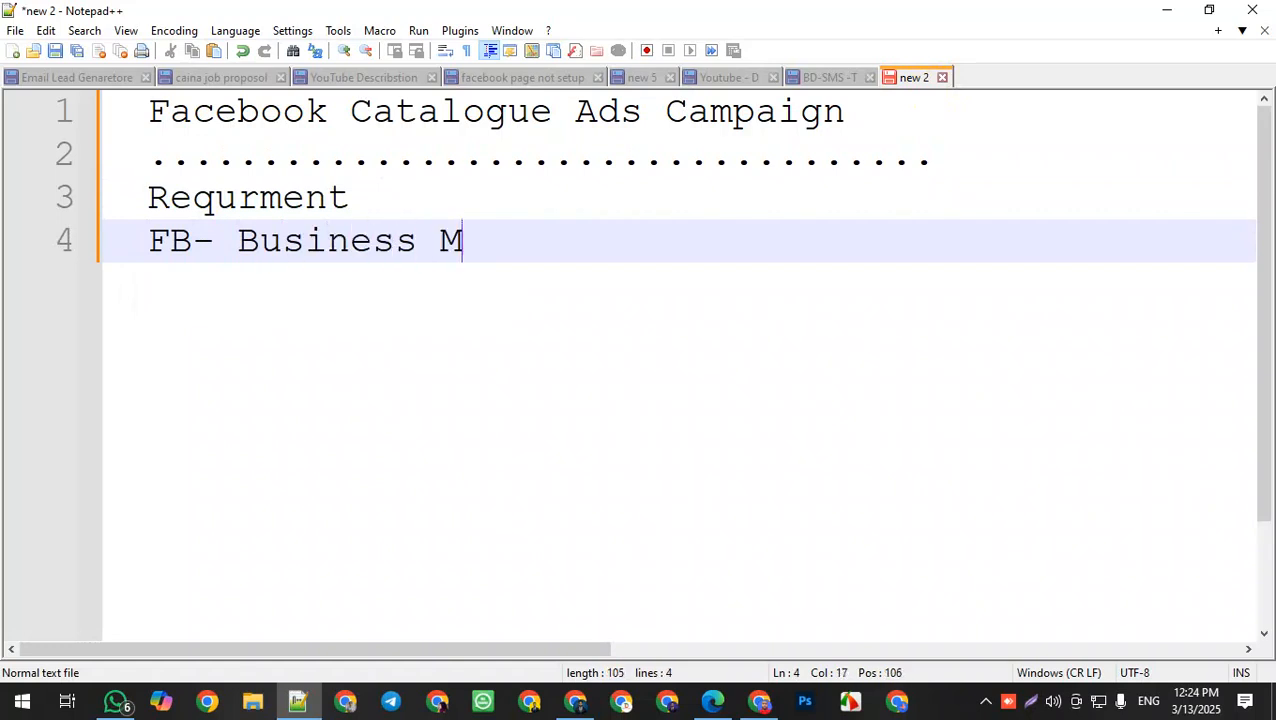
text(nnager)
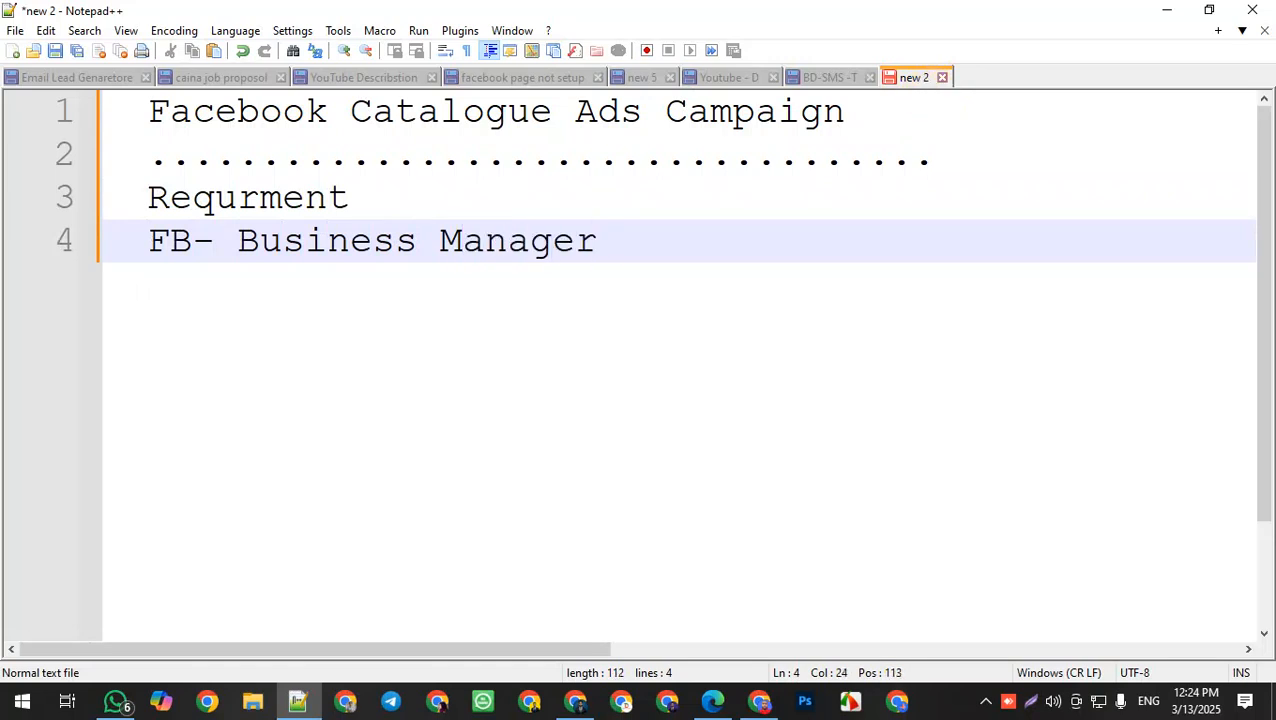
text(C)
key(BackSpace)
text(Aces)
key(BackSpace)
text(ce)
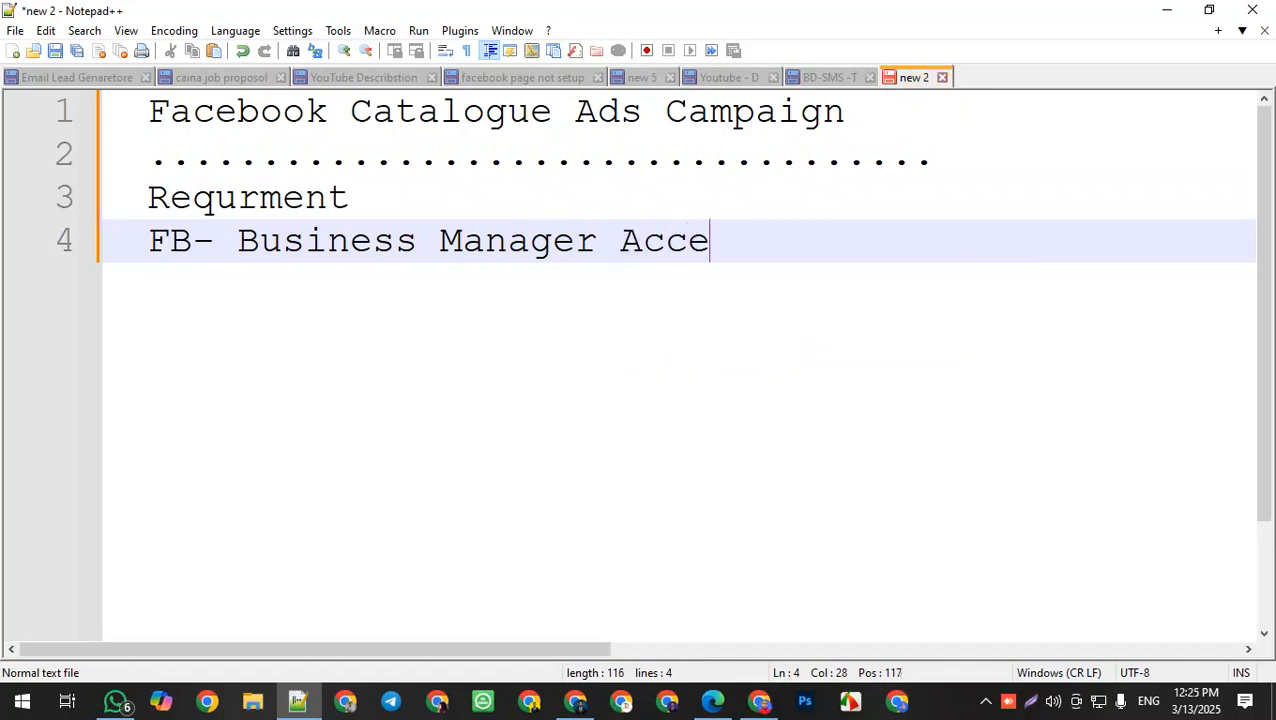
text(ss)
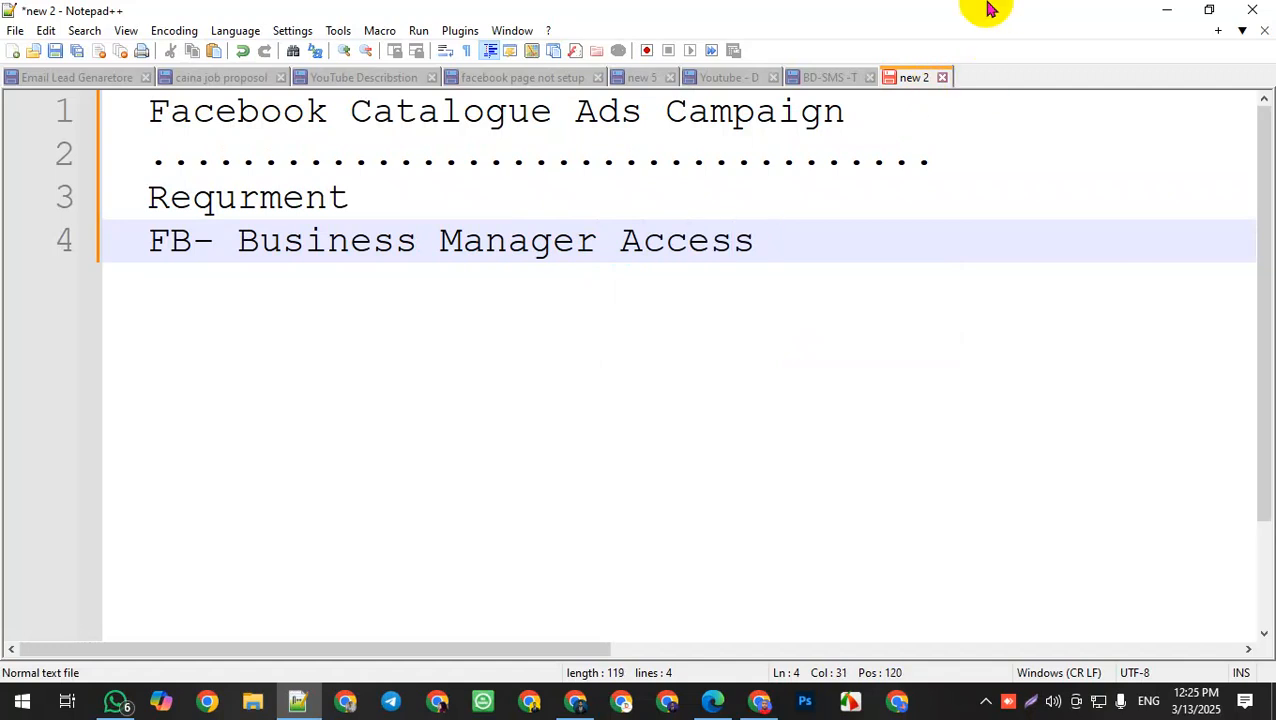
Step: Remove the leading indentation from the title, "Requrment" and "FB- Business Manager Access" lines
drag(140, 117, 98, 135)
click(102, 114)
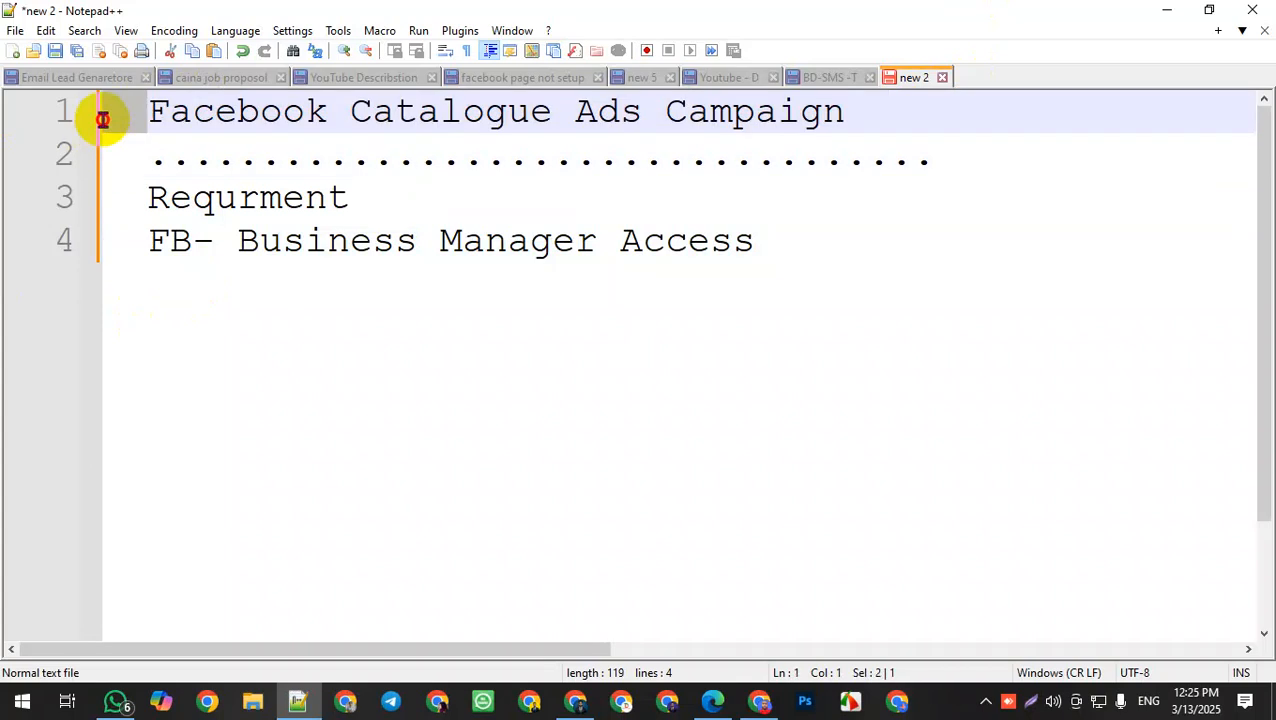
key(Delete)
key(Delete)
click(148, 196)
drag(148, 196, 77, 199)
key(Delete)
drag(125, 240, 40, 240)
key(Delete)
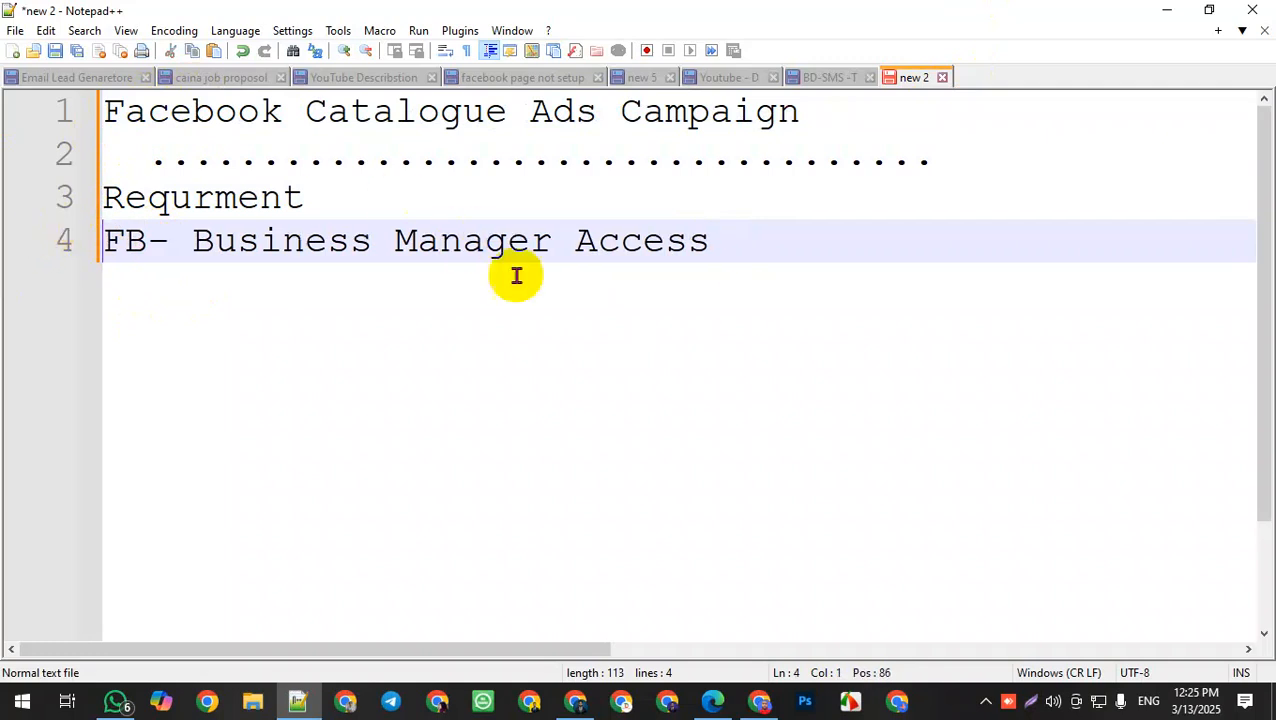
Step: Add a new line reading "Website Catalogue Product Upload" after the Business Manager line
click(735, 247)
key(Return)
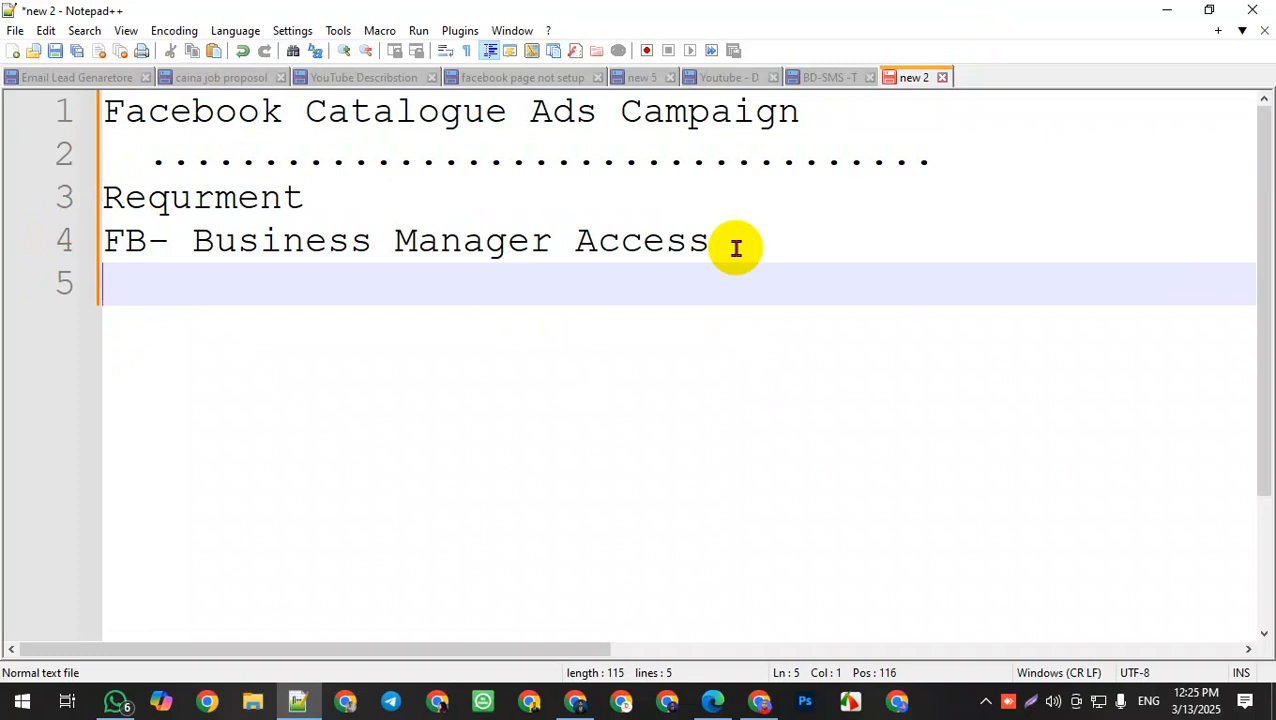
text(Website Pix)
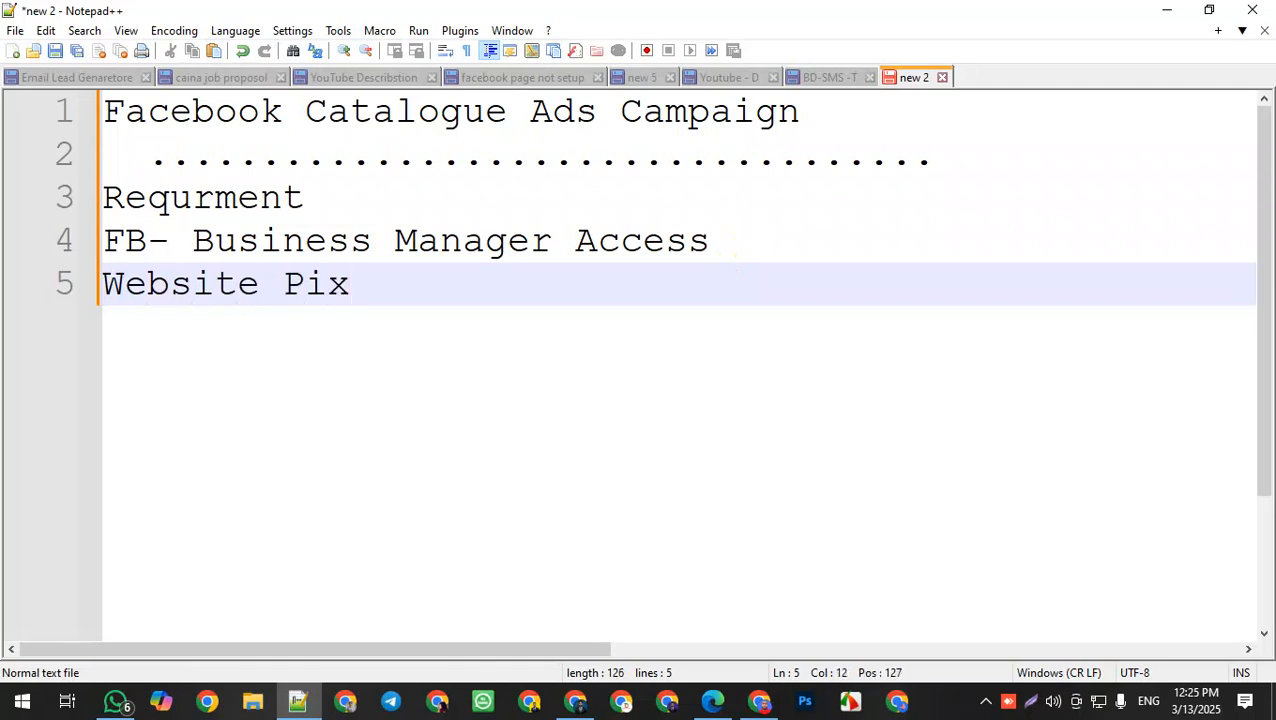
key(BackSpace)
key(BackSpace)
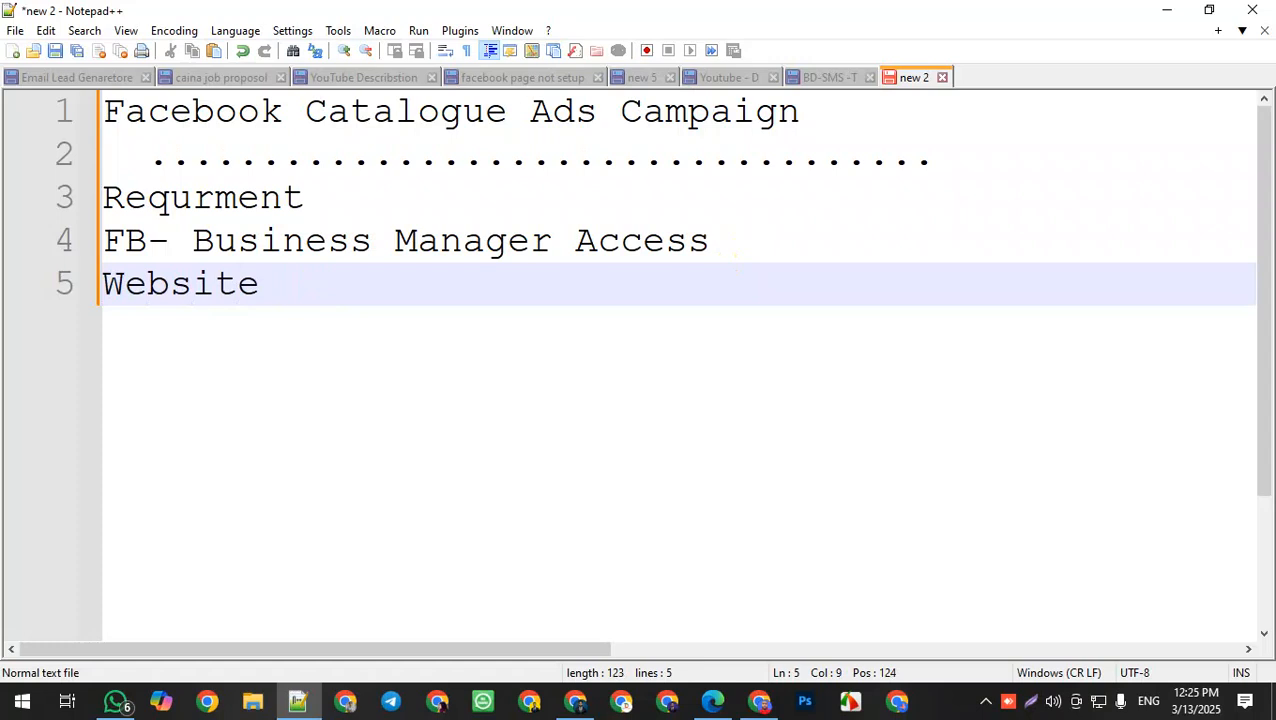
text(Cata)
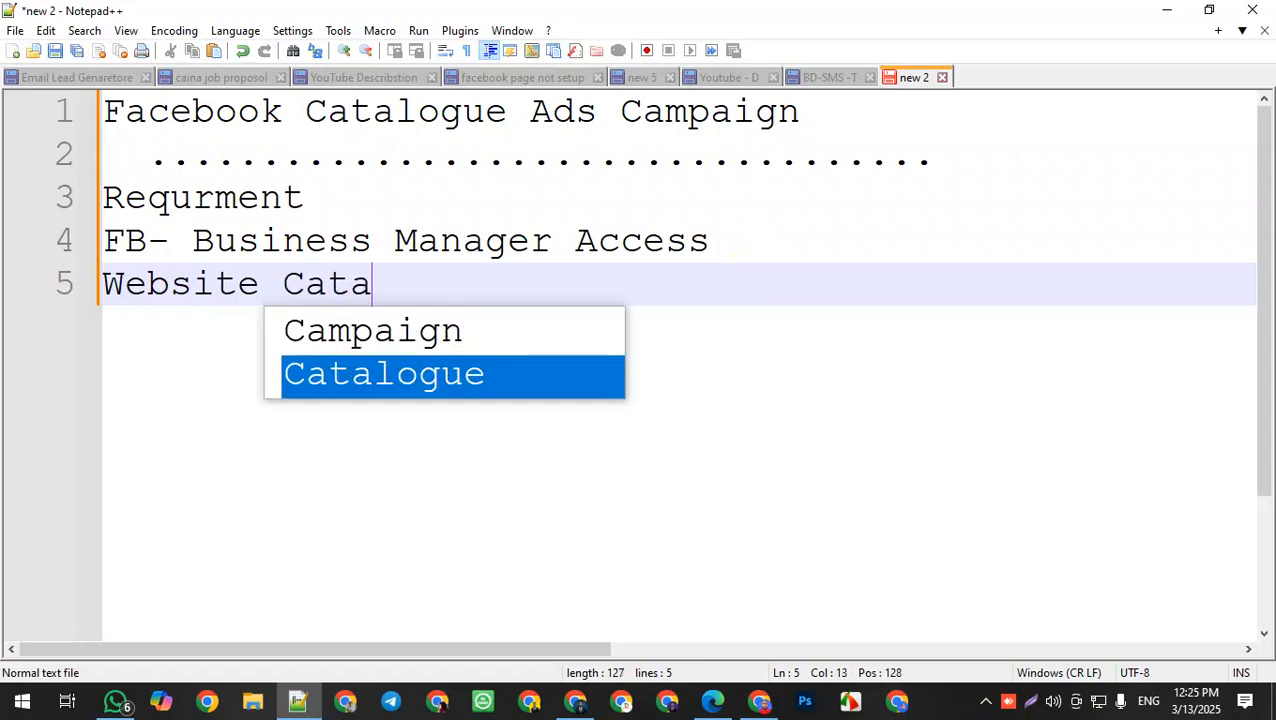
text(logue )
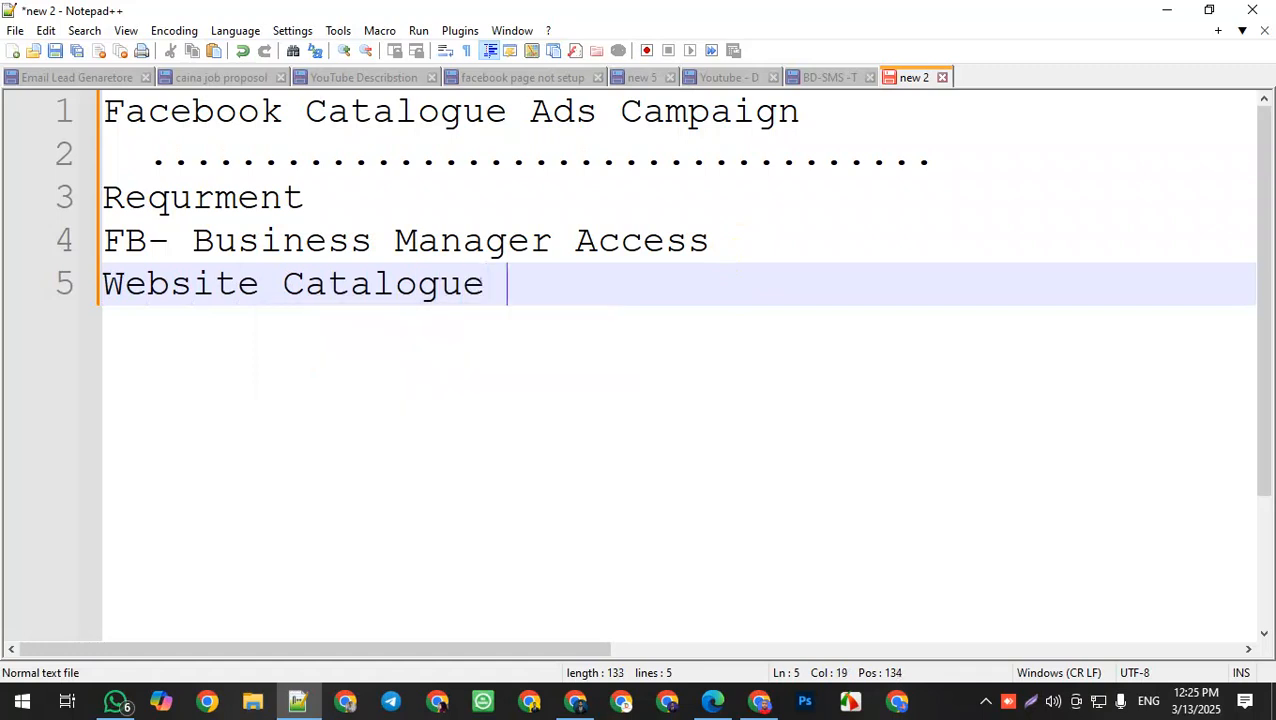
text(Produ)
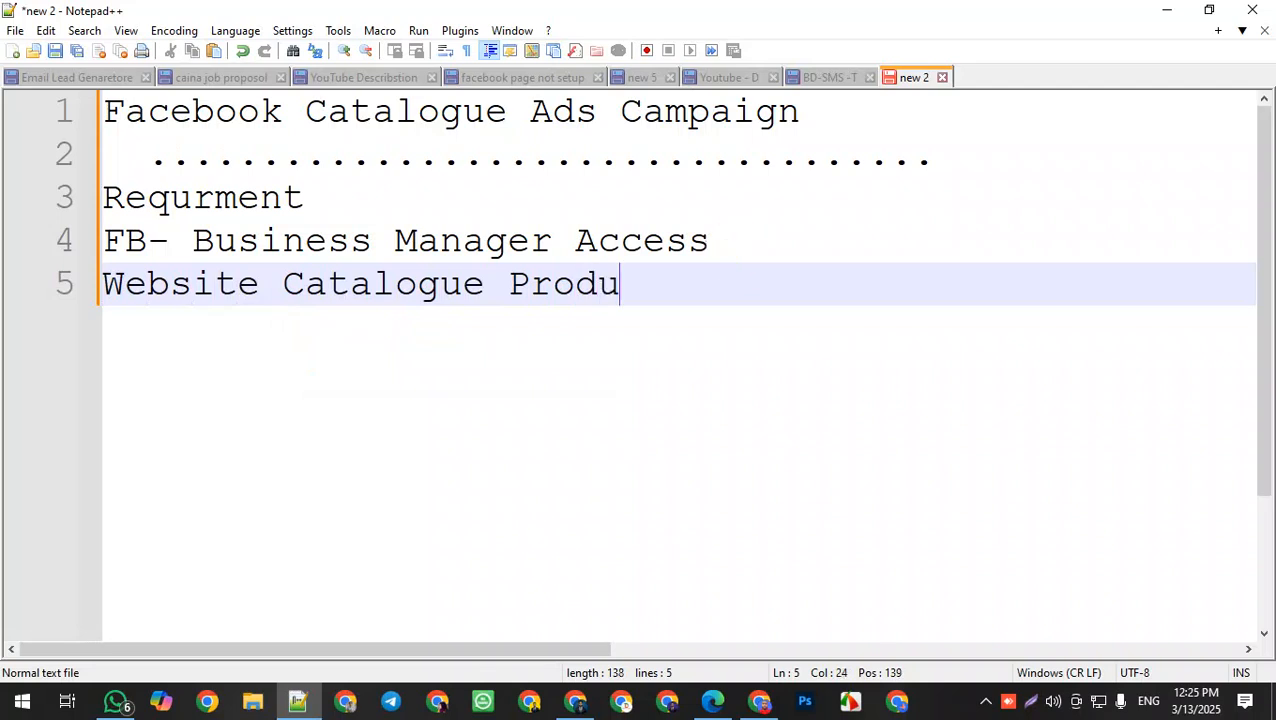
text(ct U)
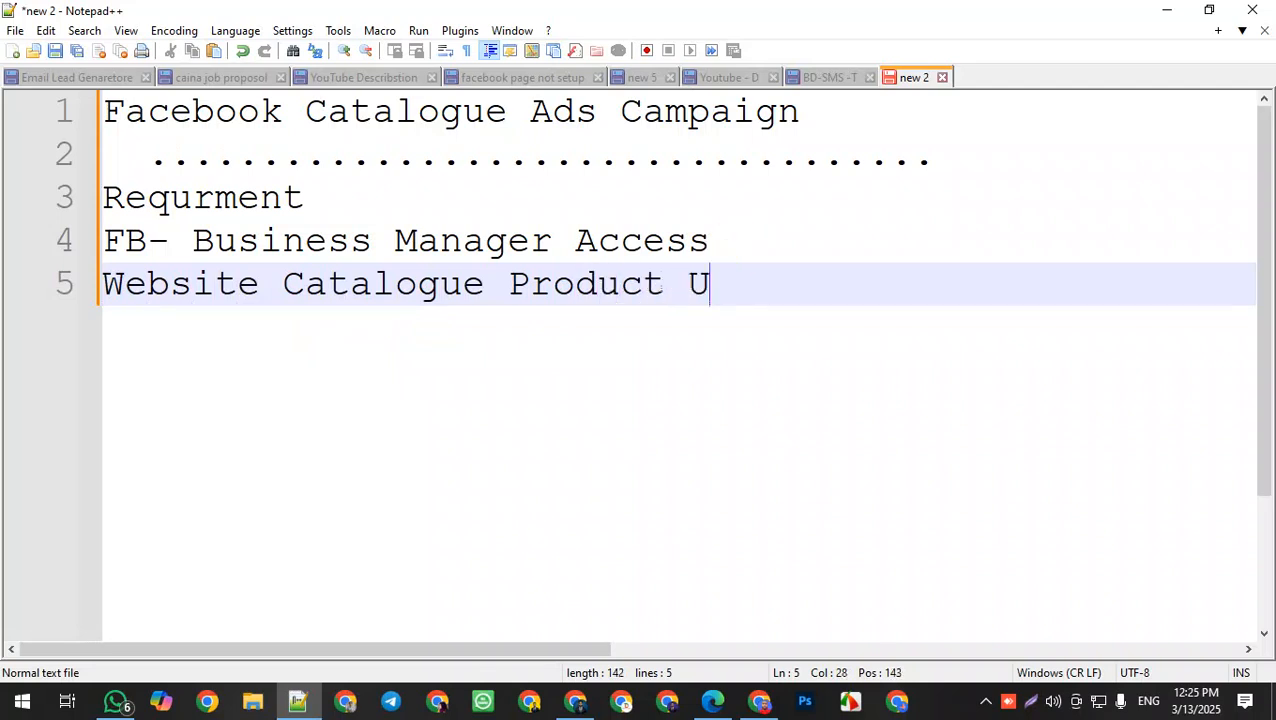
text(pload)
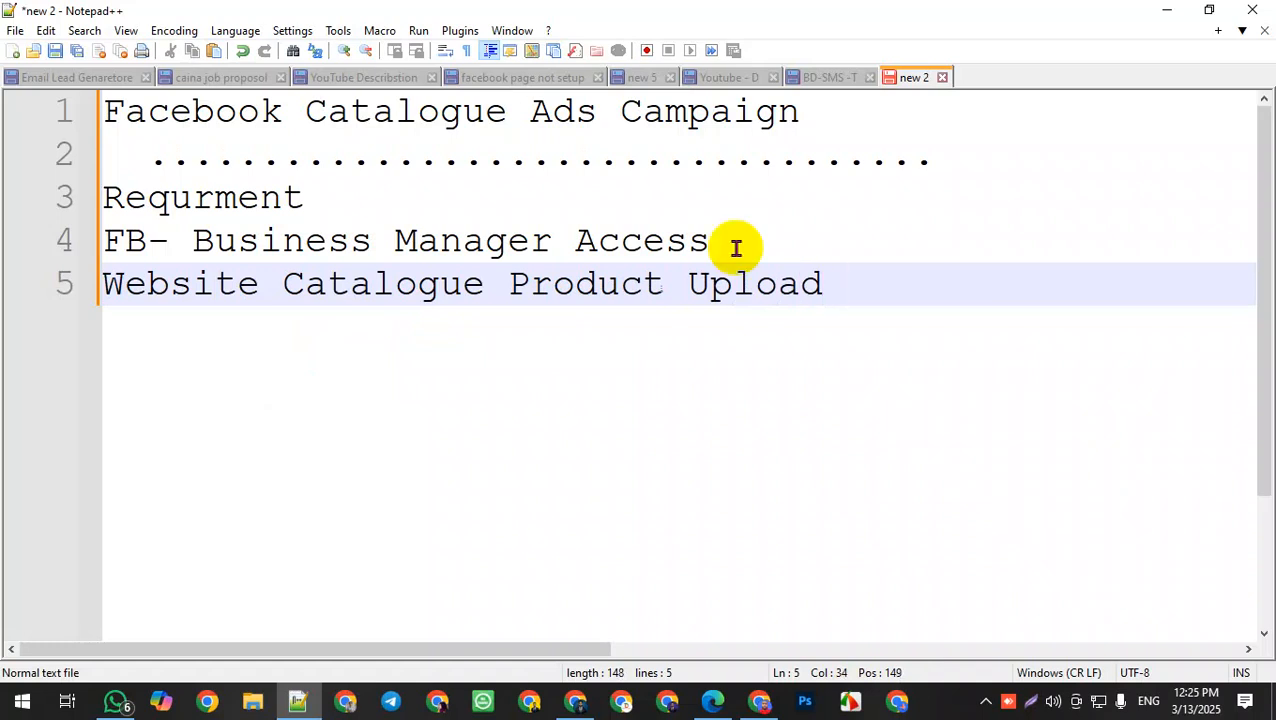
Step: Add a new line reading "Website Link" below the product upload line
key(Return)
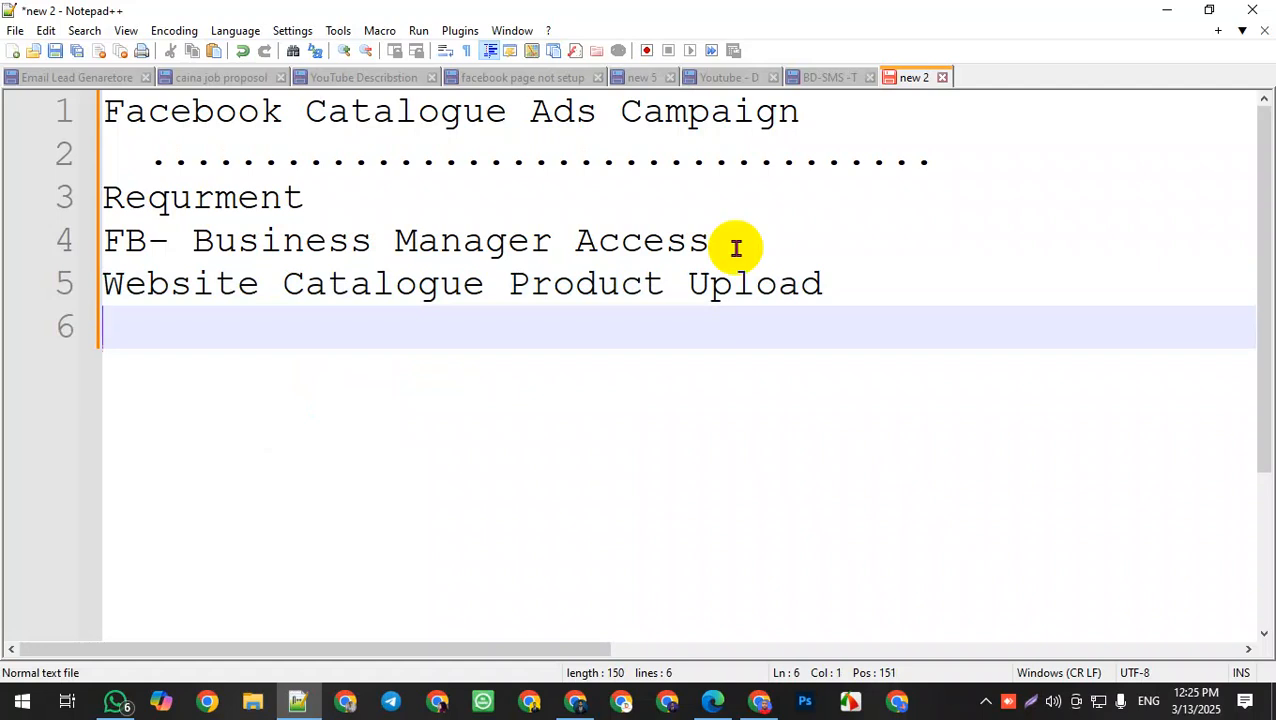
text(W)
key(BackSpace)
key(BackSpace)
text(Web)
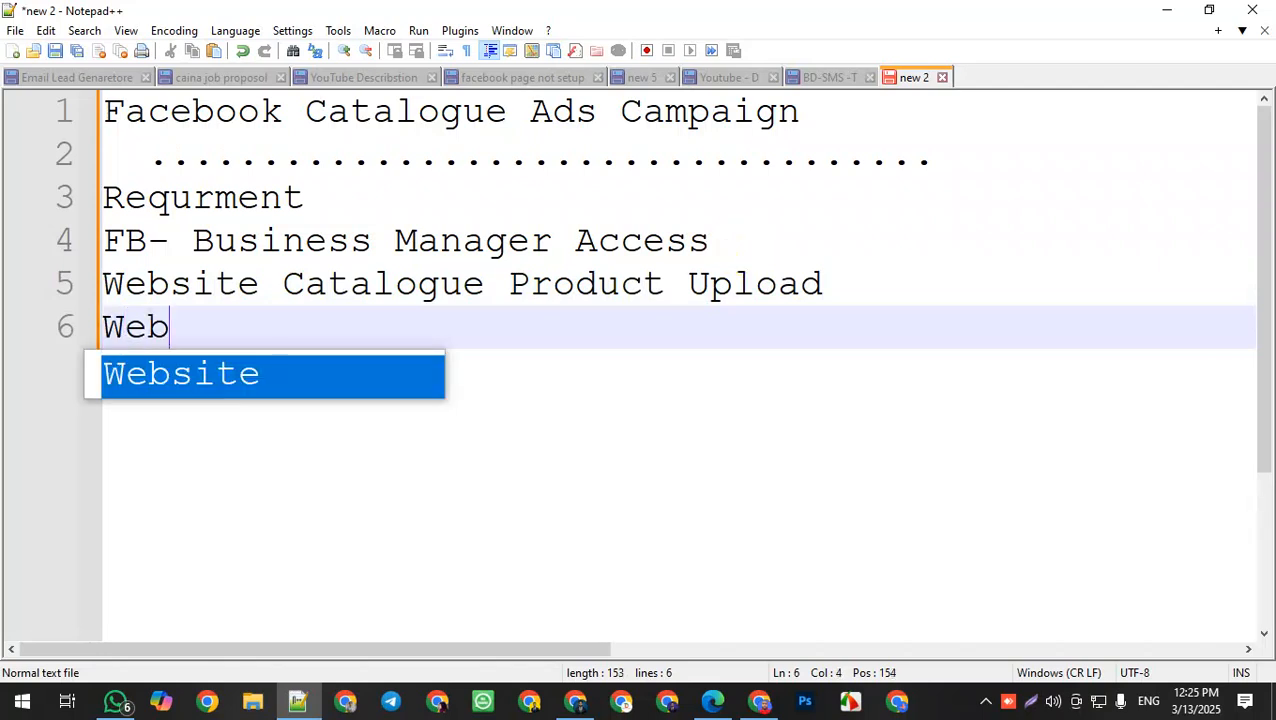
text(site Link)
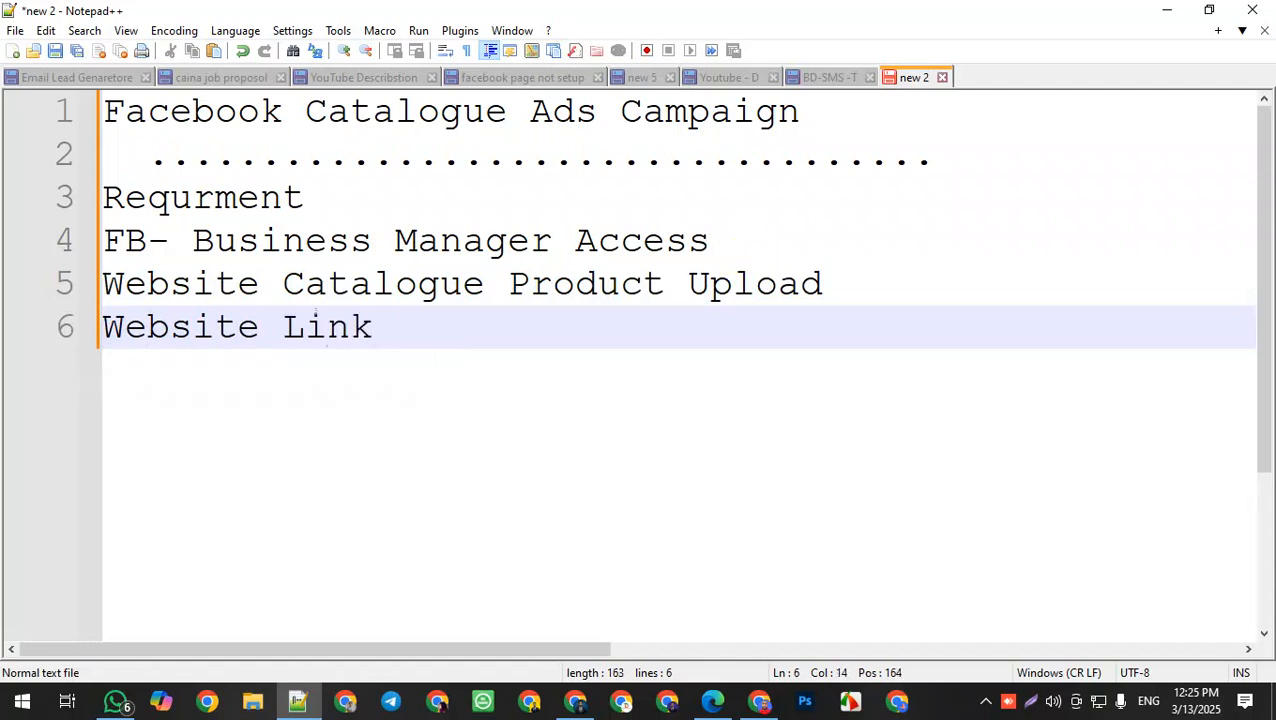
Step: Add a new line reading "Daily Budget" below "Website Link"
key(Return)
text(Deal)
key(BackSpace)
key(BackSpace)
key(BackSpace)
text(aily)
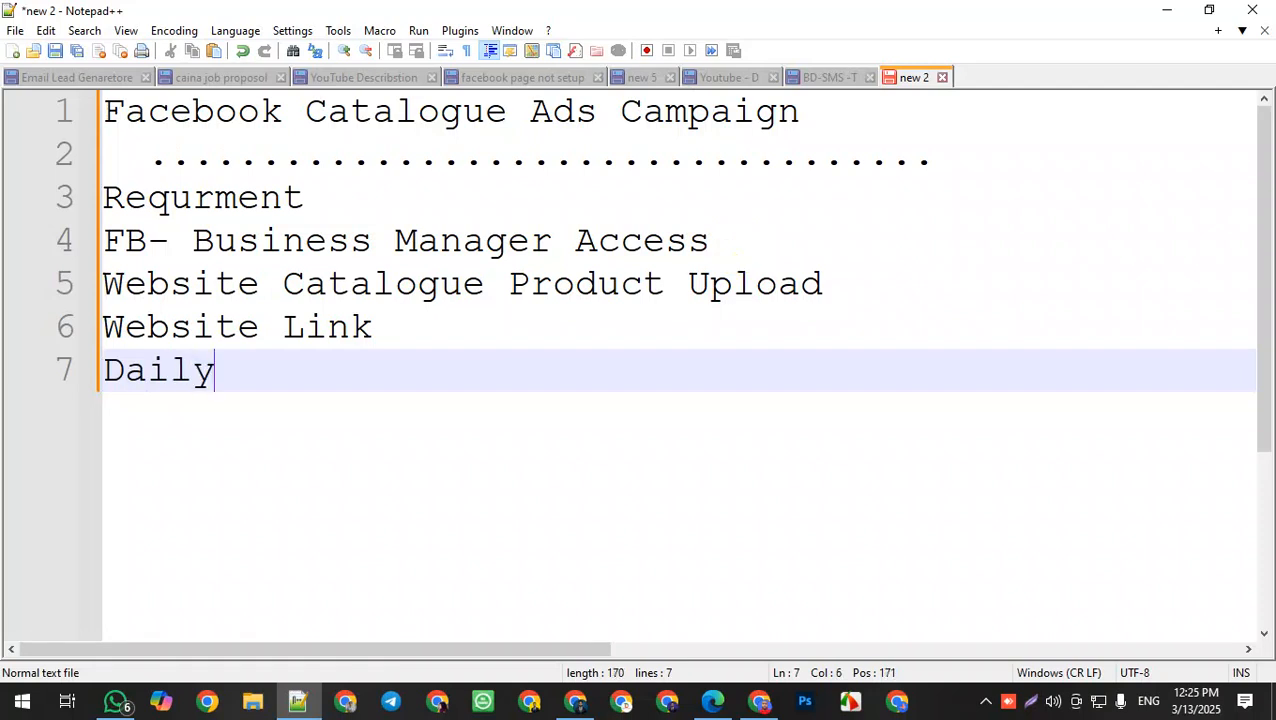
text( Bud)
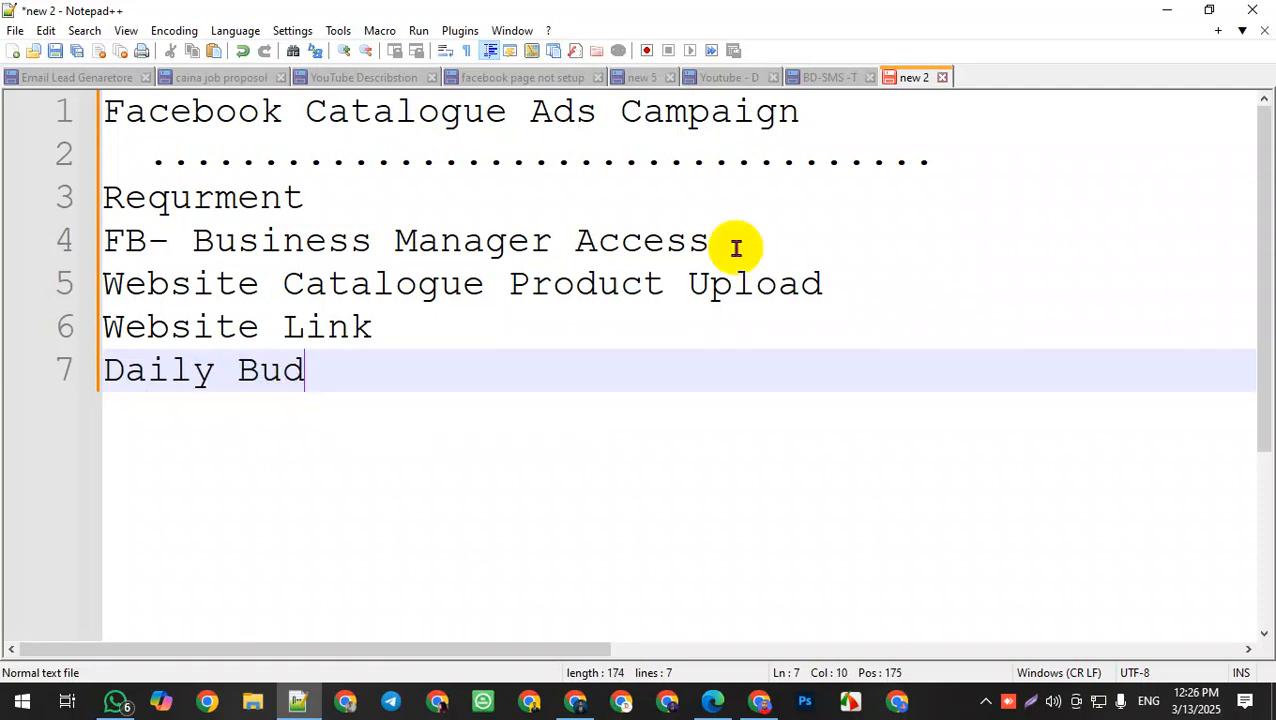
text(ge)
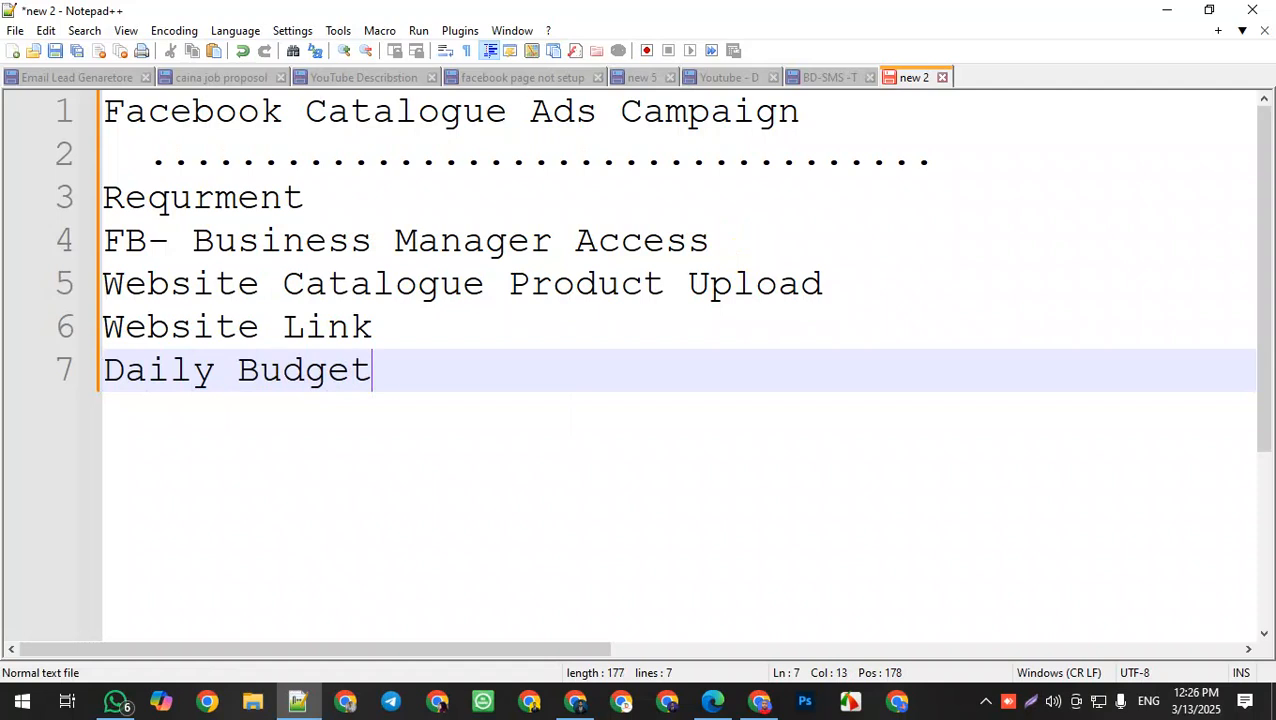
text(t)
Step: Add a new line reading "Targeted Countray" below "Daily Budget"
key(Return)
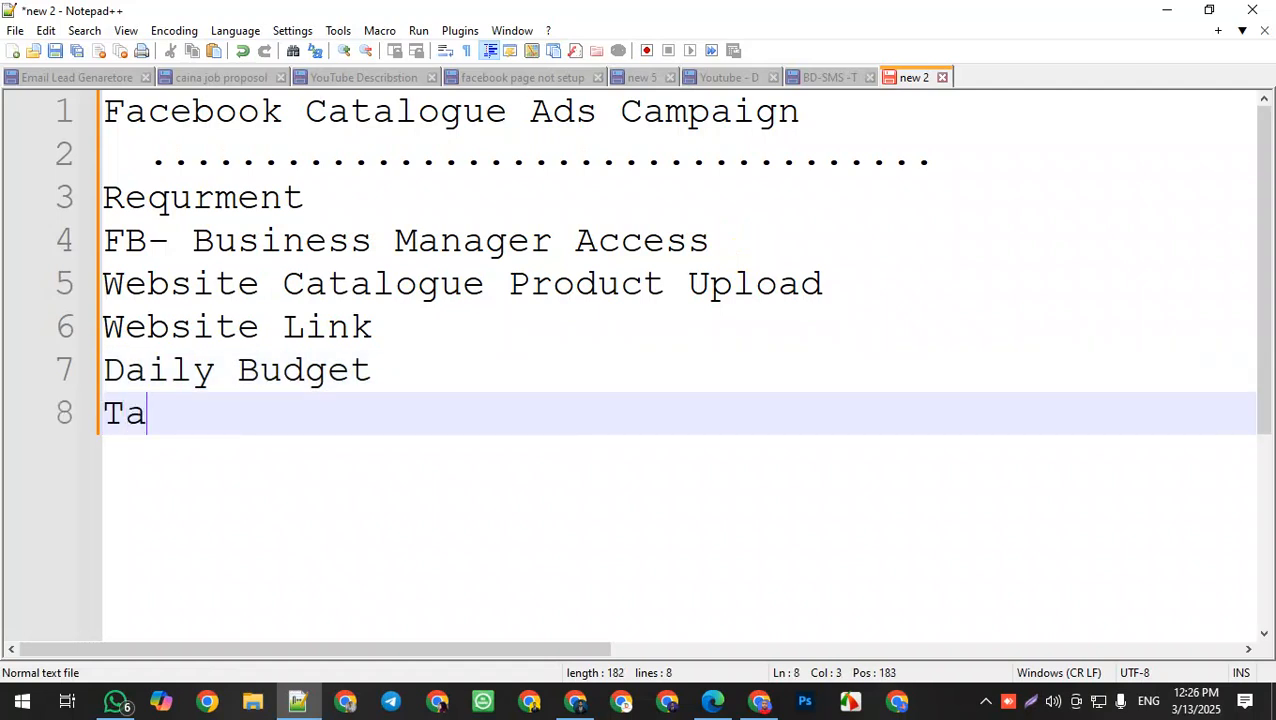
text(Targeted C)
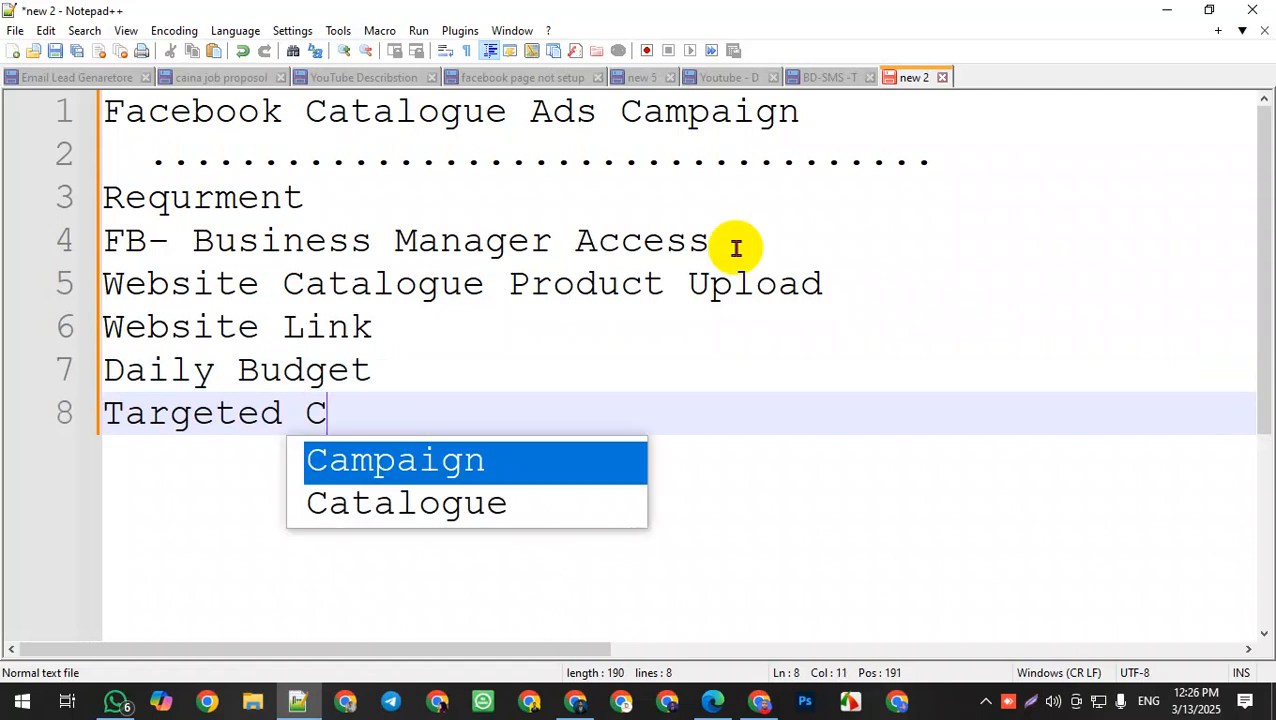
text(ountray)
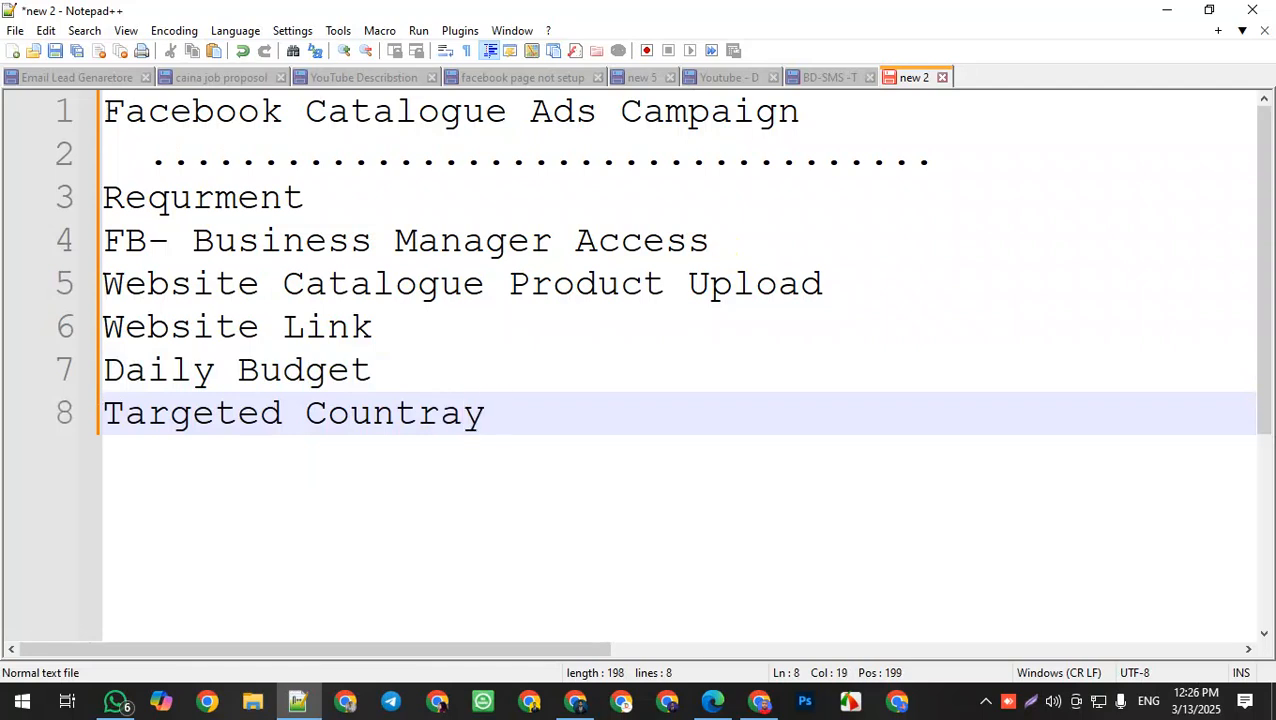
Step: Delete the "o" from "Countray" so the last line reads "Targeted Cuntray"
click(350, 418)
key(BackSpace)
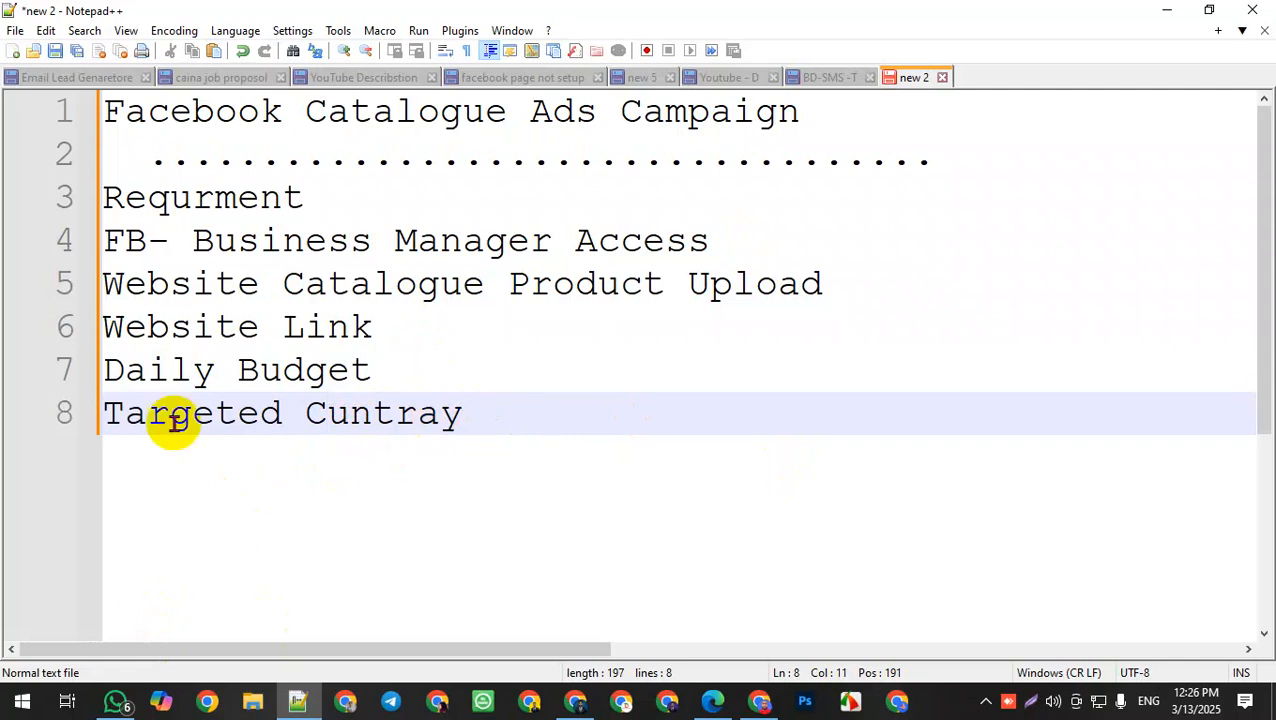
click(506, 420)
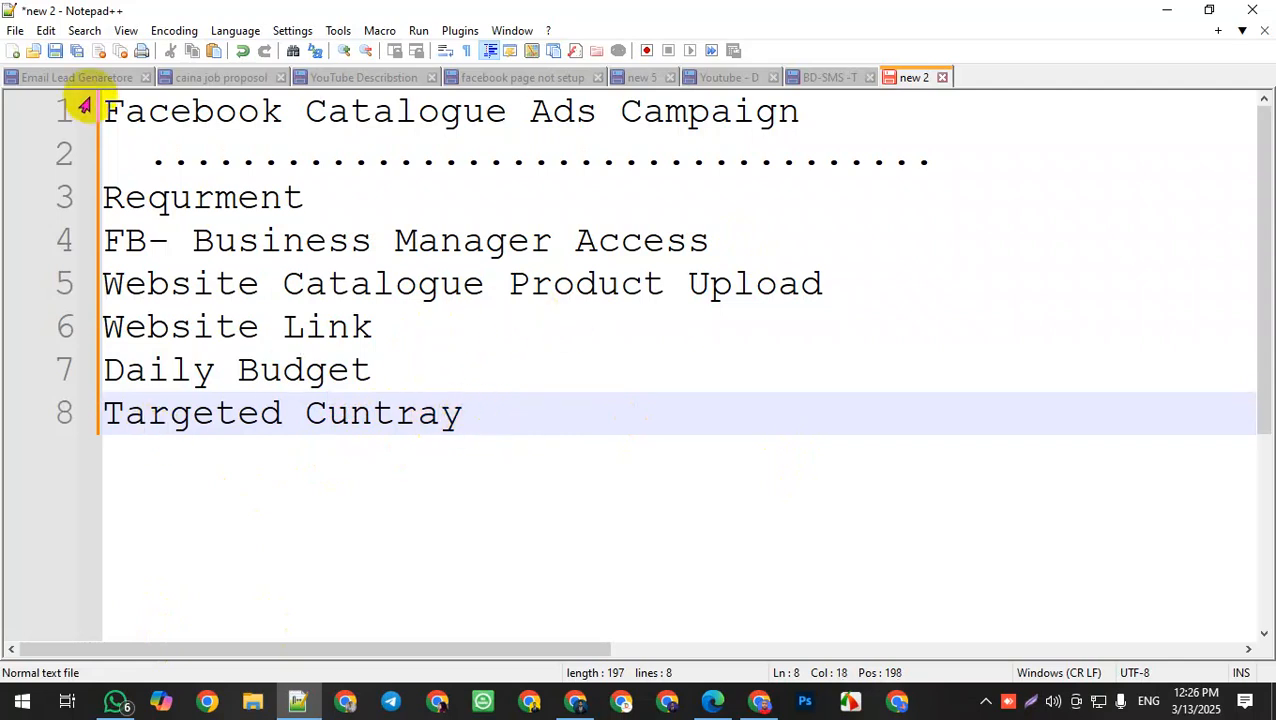
Step: Remove the leading indentation from the dotted line under the title
click(147, 160)
key(BackSpace)
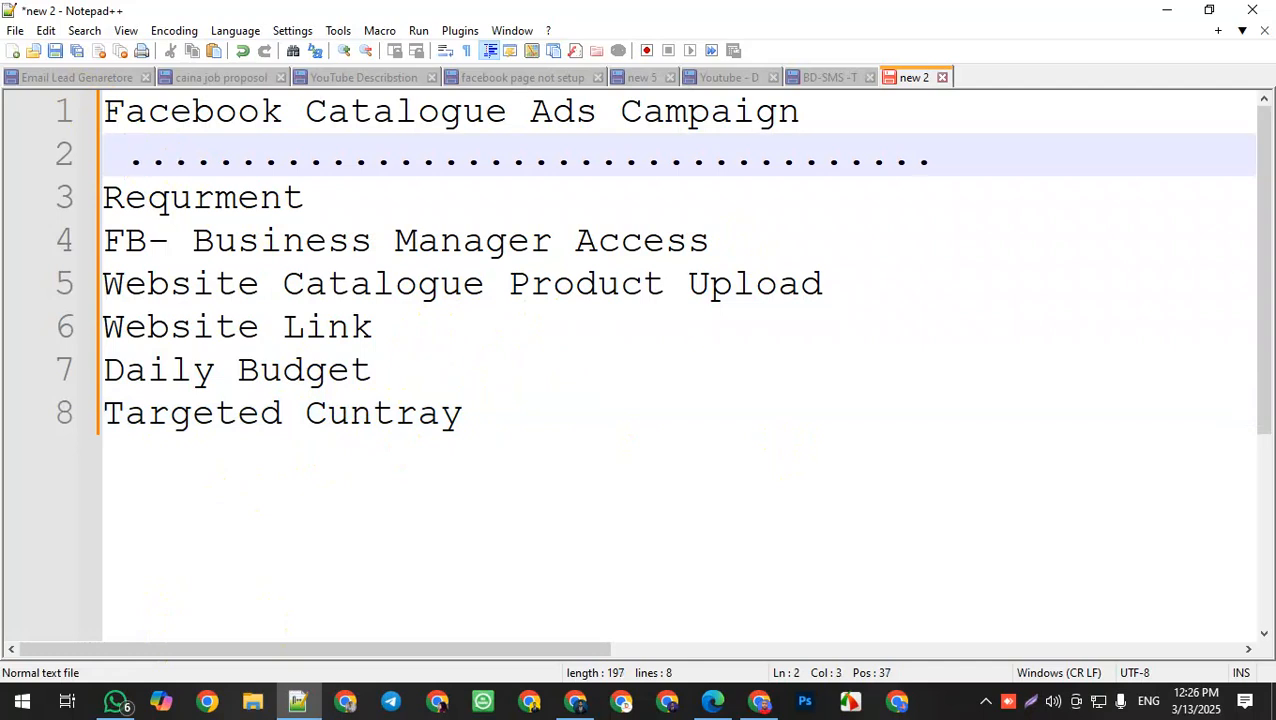
key(BackSpace)
key(Left)
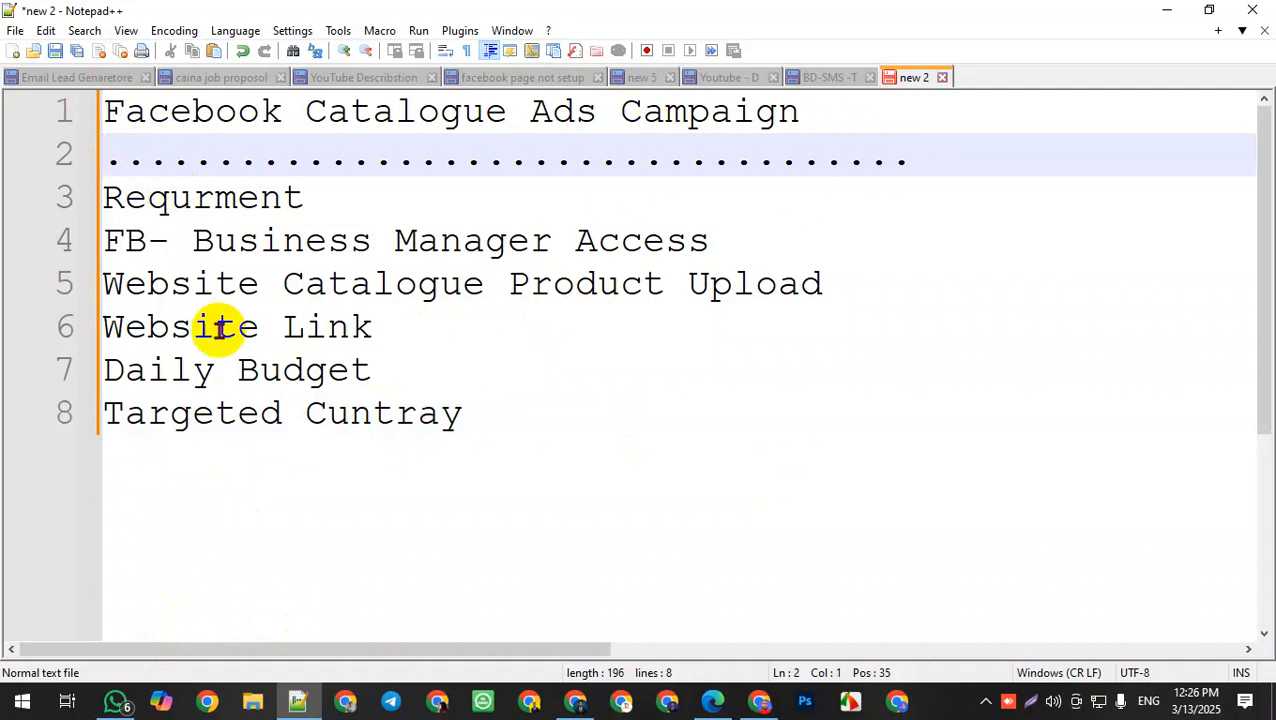
Step: Insert a dotted separator line directly below "Requrment"
click(332, 200)
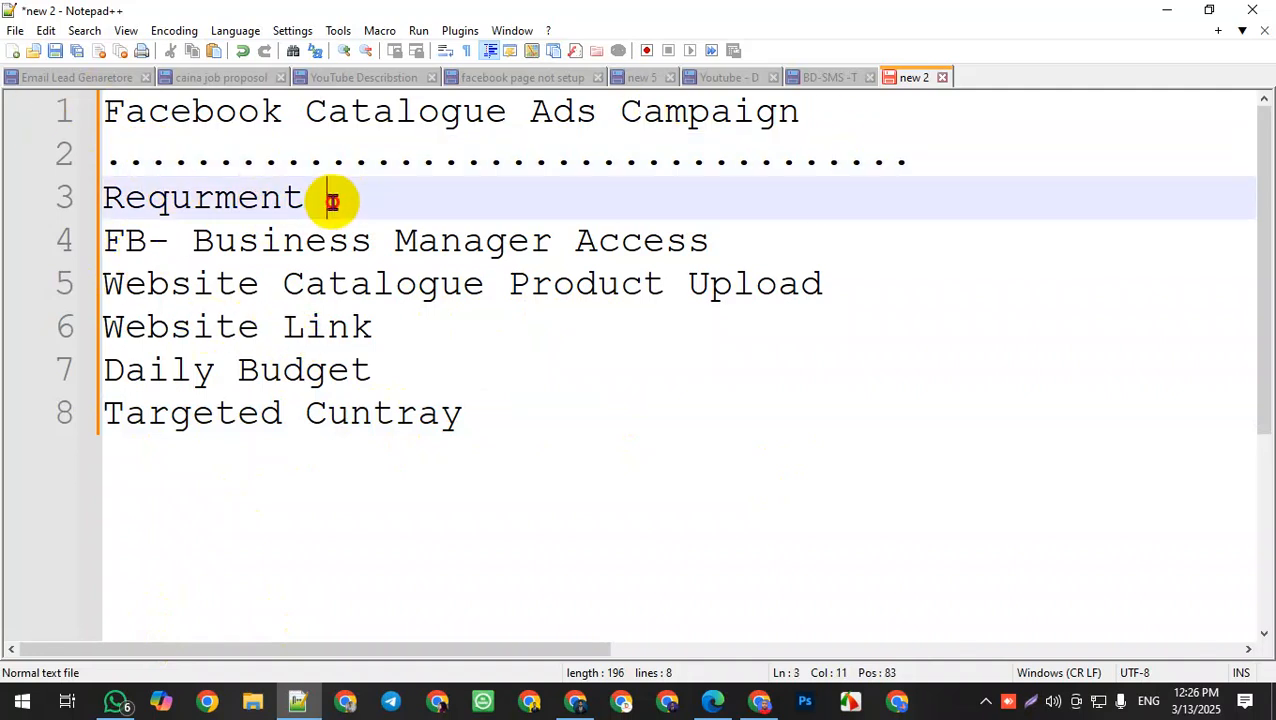
key(Return)
text(........................................)
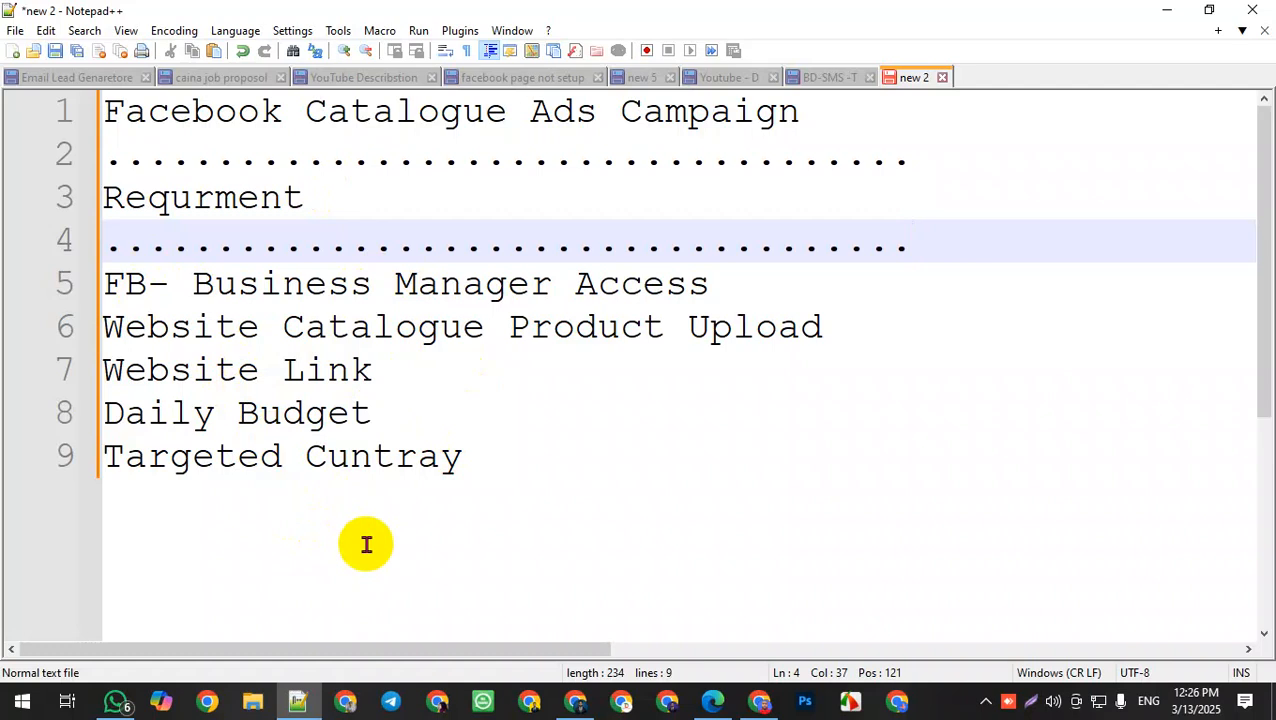
click(864, 330)
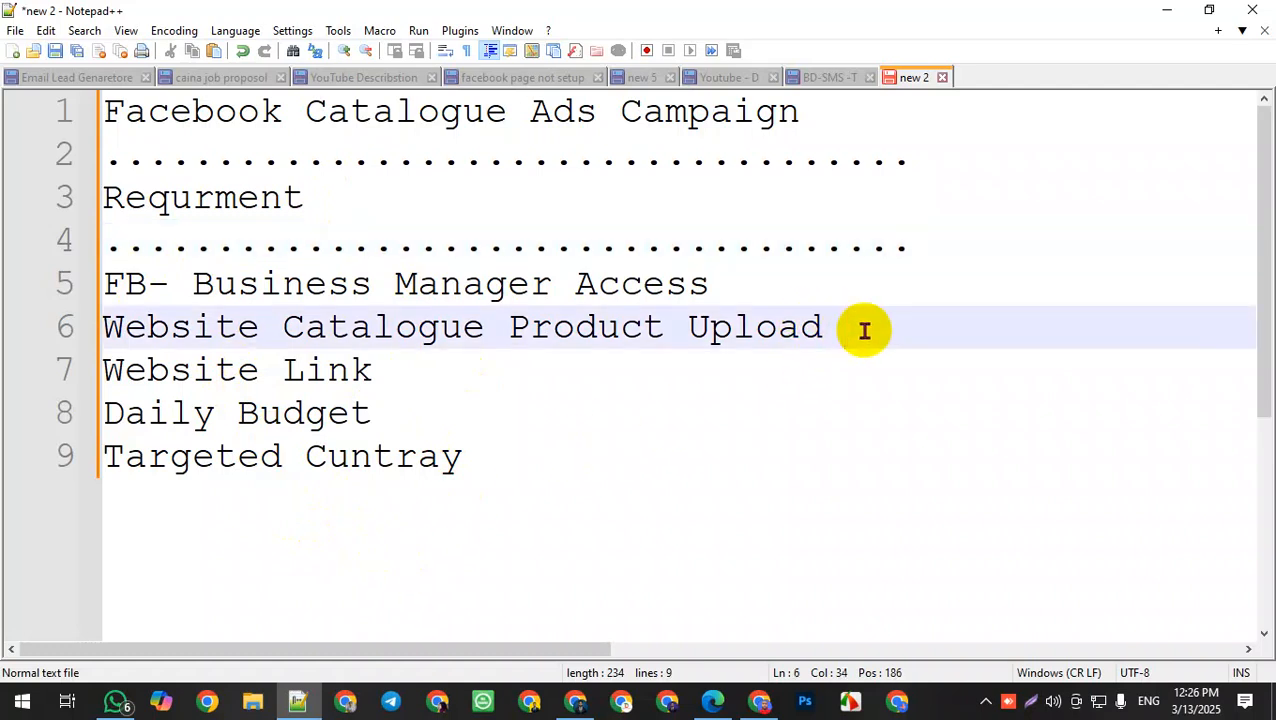
Step: Append " / Pixel Setup" to the "Website Catalogue Product Upload" line
text(/ Pixe)
text(; )
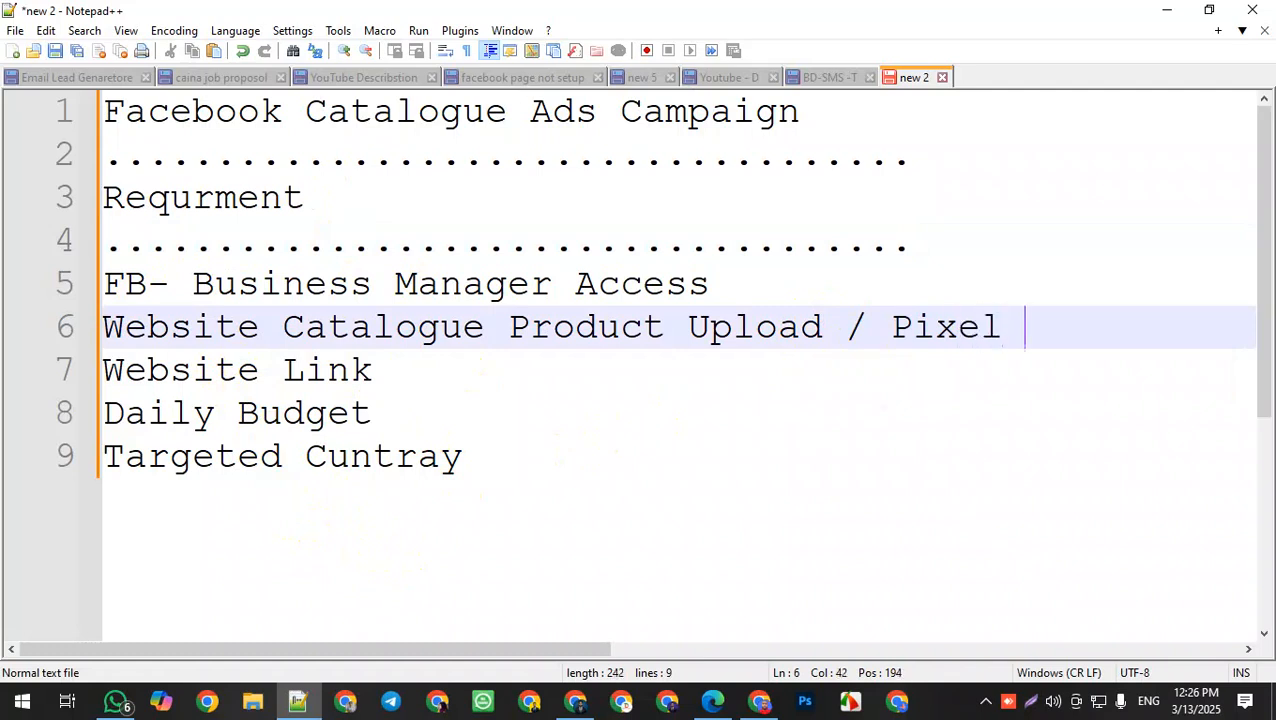
text(Setup)
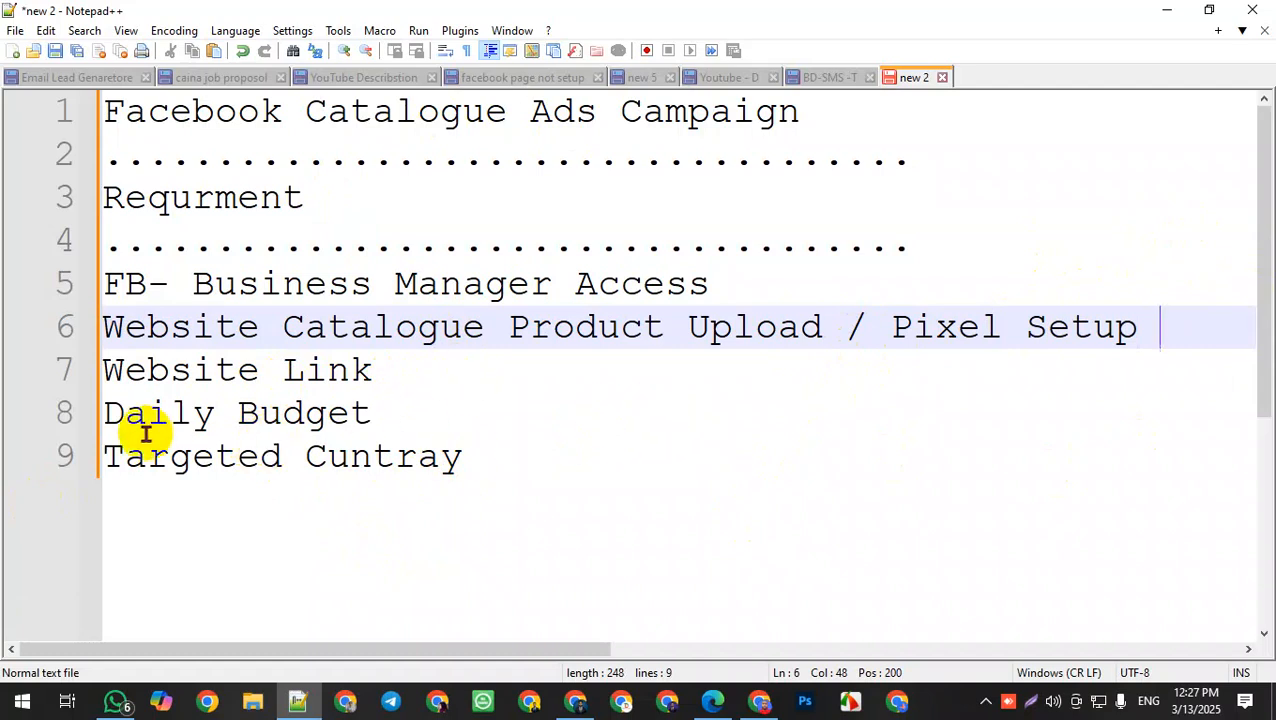
Step: Add a dotted separator line below "Targeted Cuntray" and start a new empty line after it
scroll(683, 413, down, 3)
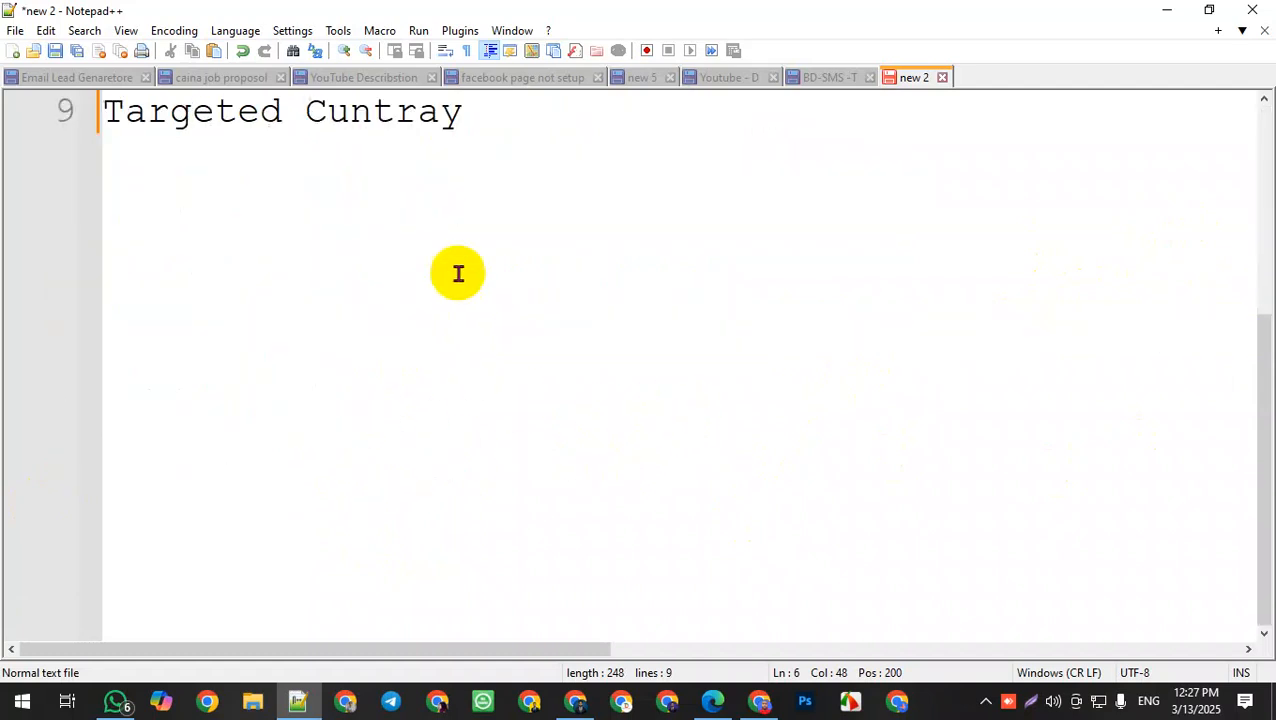
click(490, 130)
scroll(478, 381, up, 3)
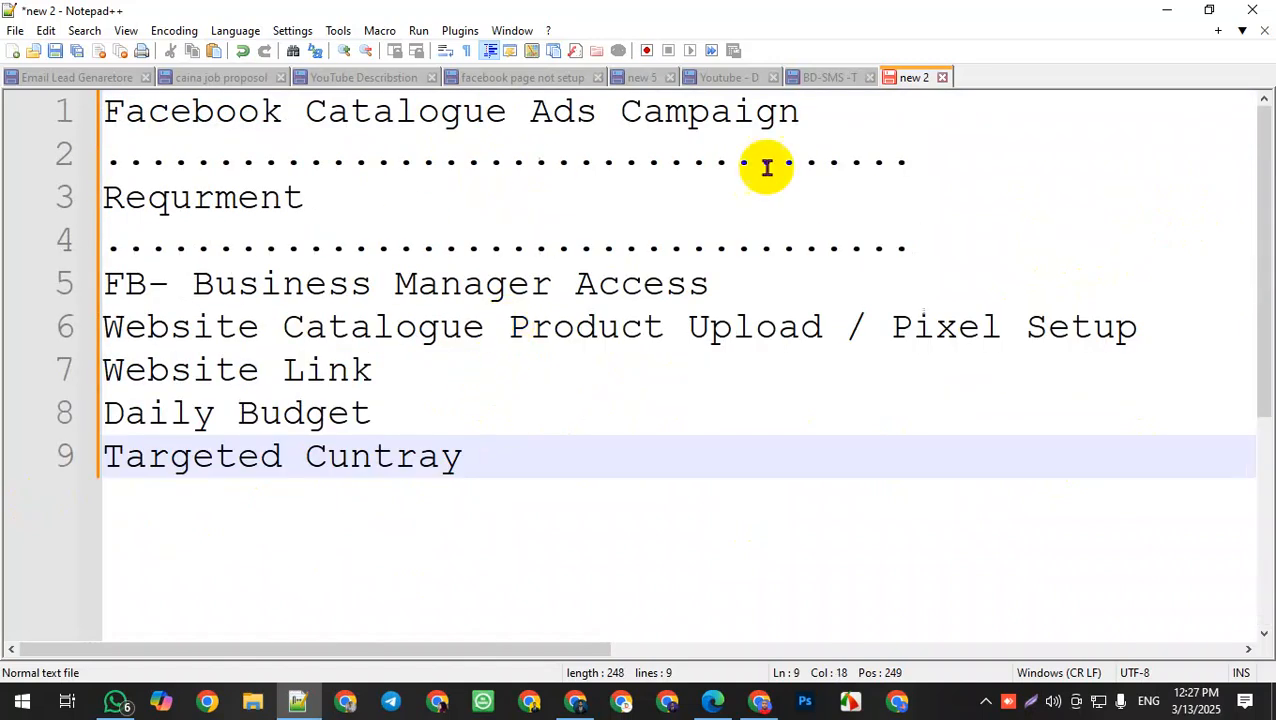
drag(327, 110, 641, 110)
click(507, 450)
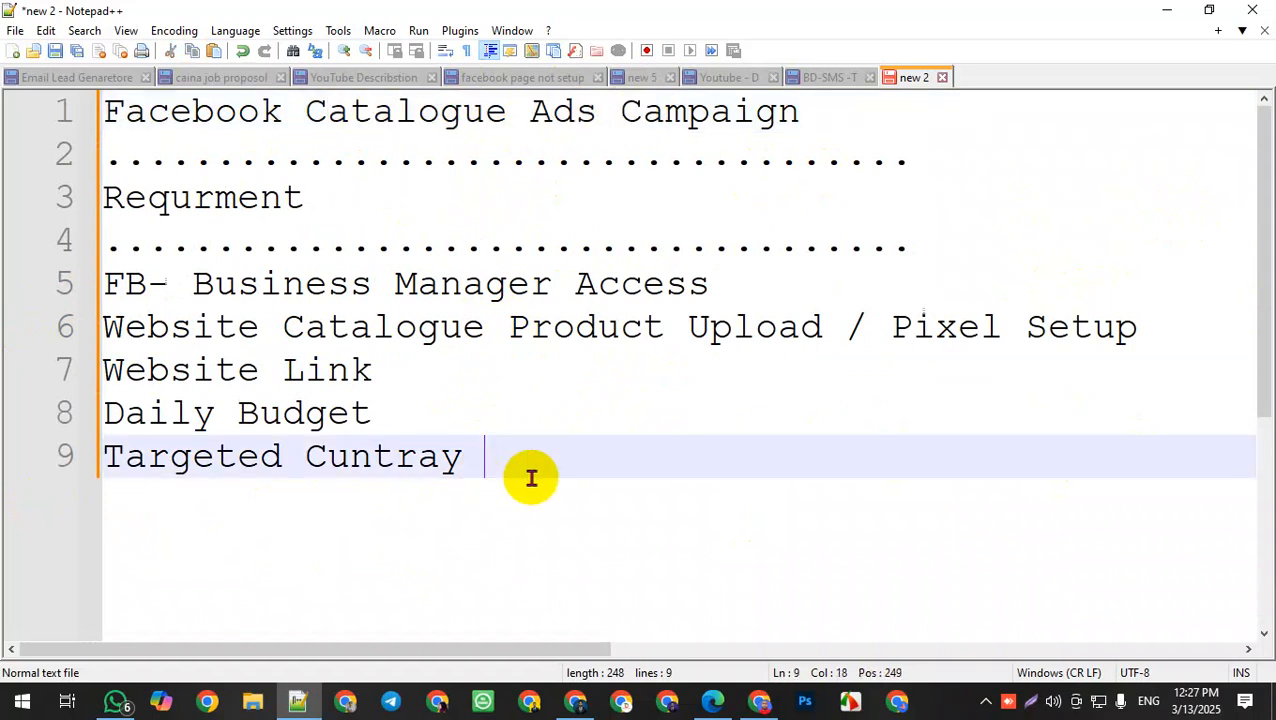
scroll(555, 482, down, 1)
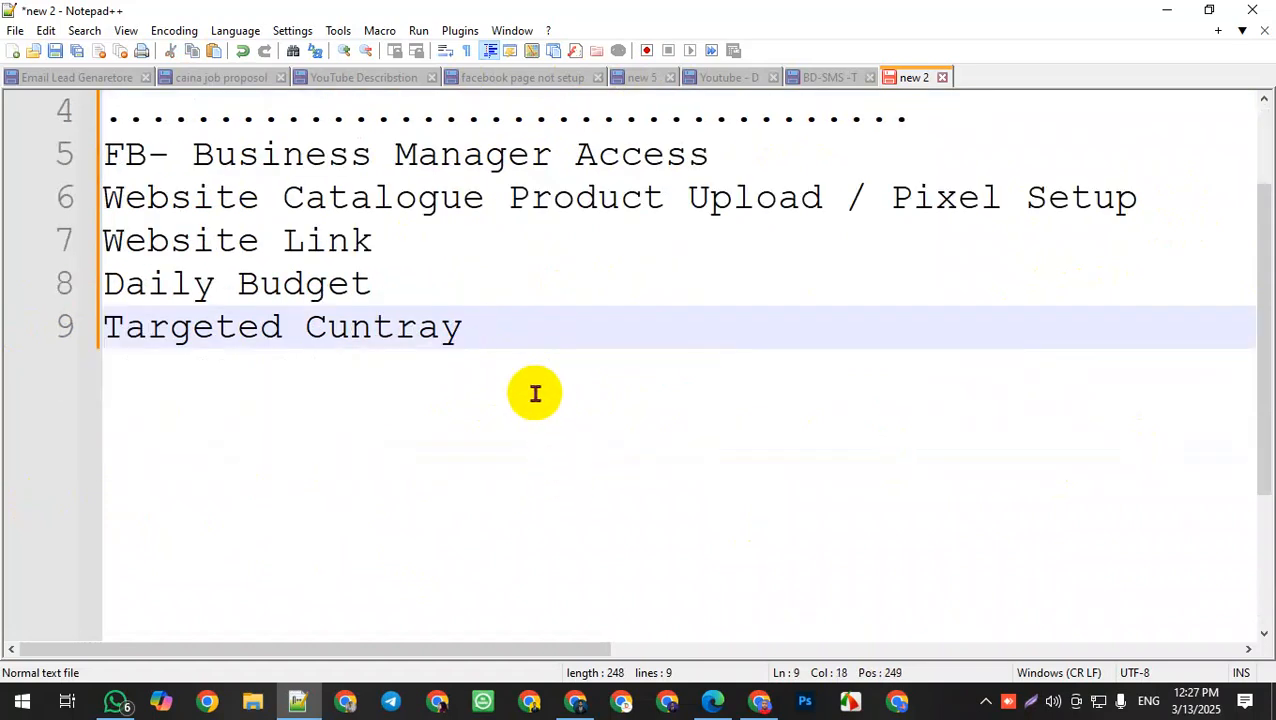
key(Return)
text(.............................................)
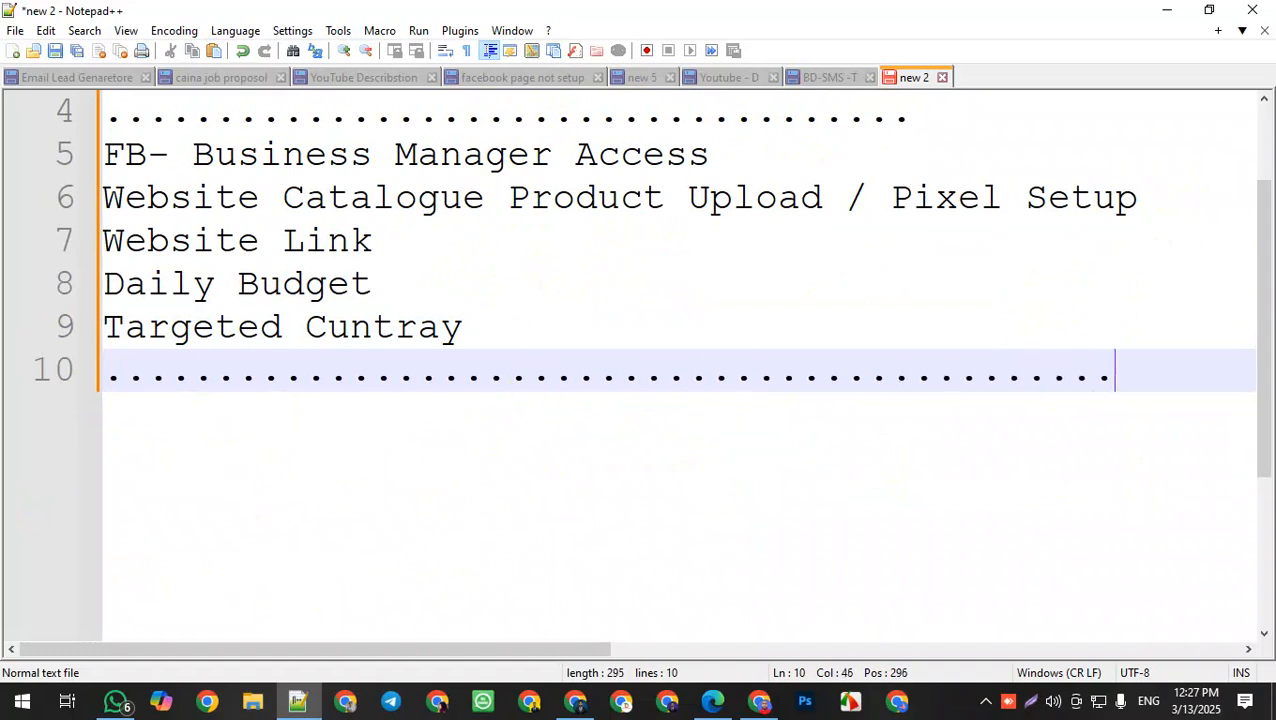
key(Return)
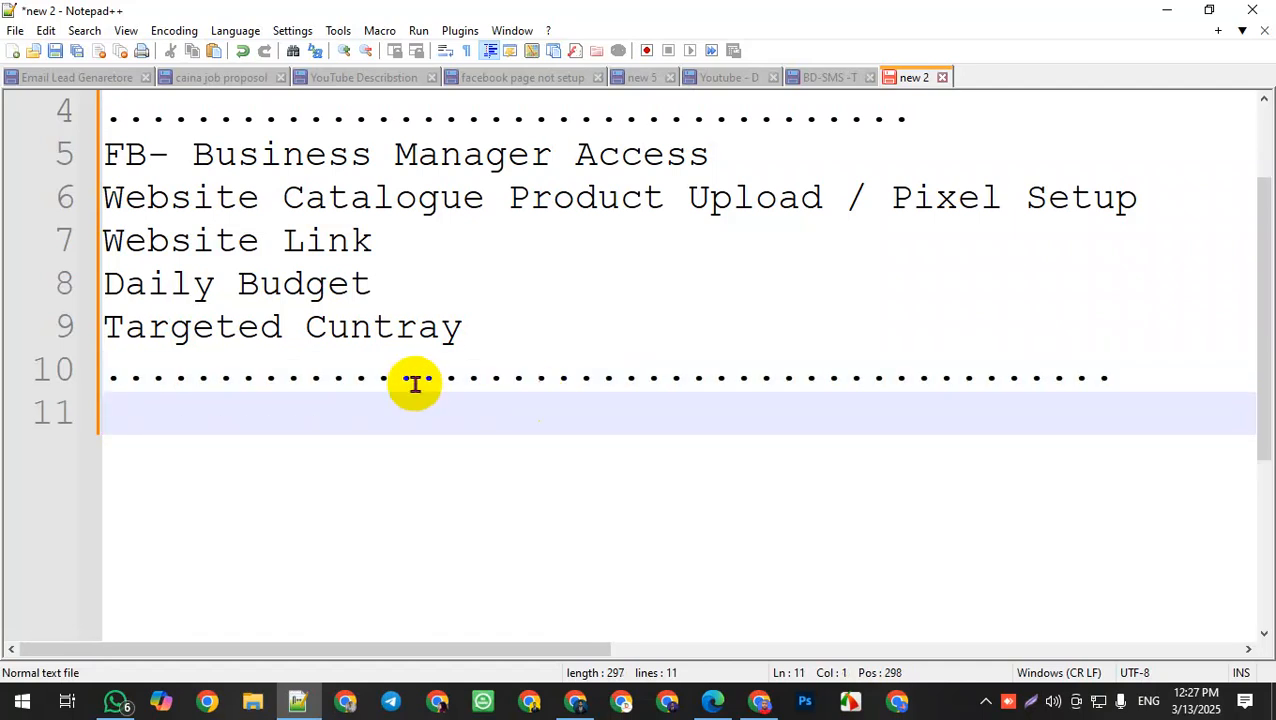
Step: Switch to the browser and delete the "Panjabi Catalogue Ads" ad in Ads Manager
click(716, 700)
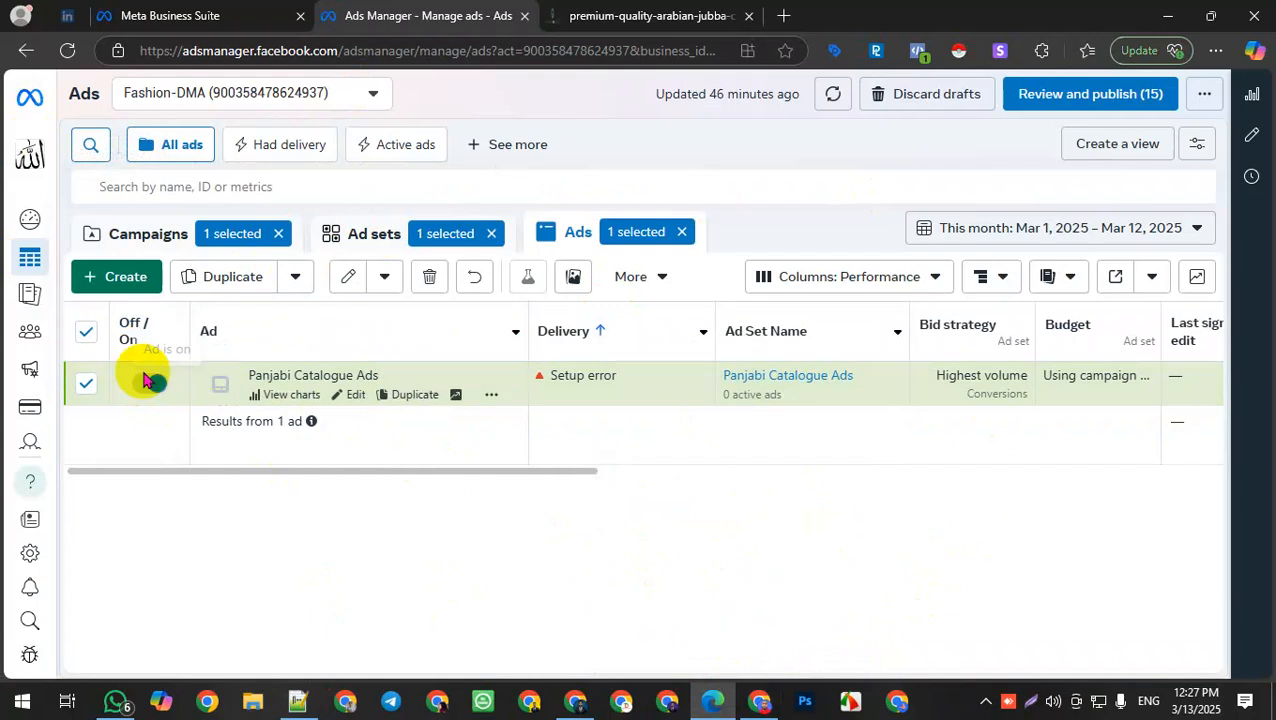
click(142, 279)
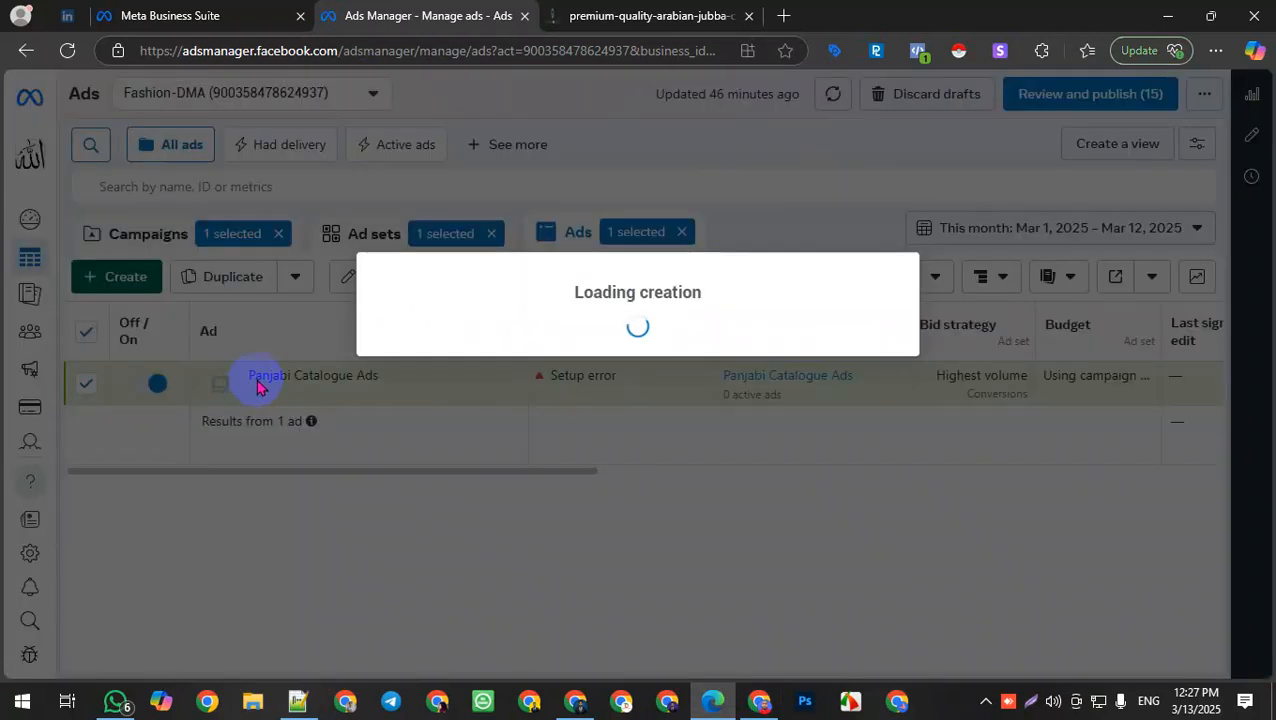
click(895, 203)
click(430, 276)
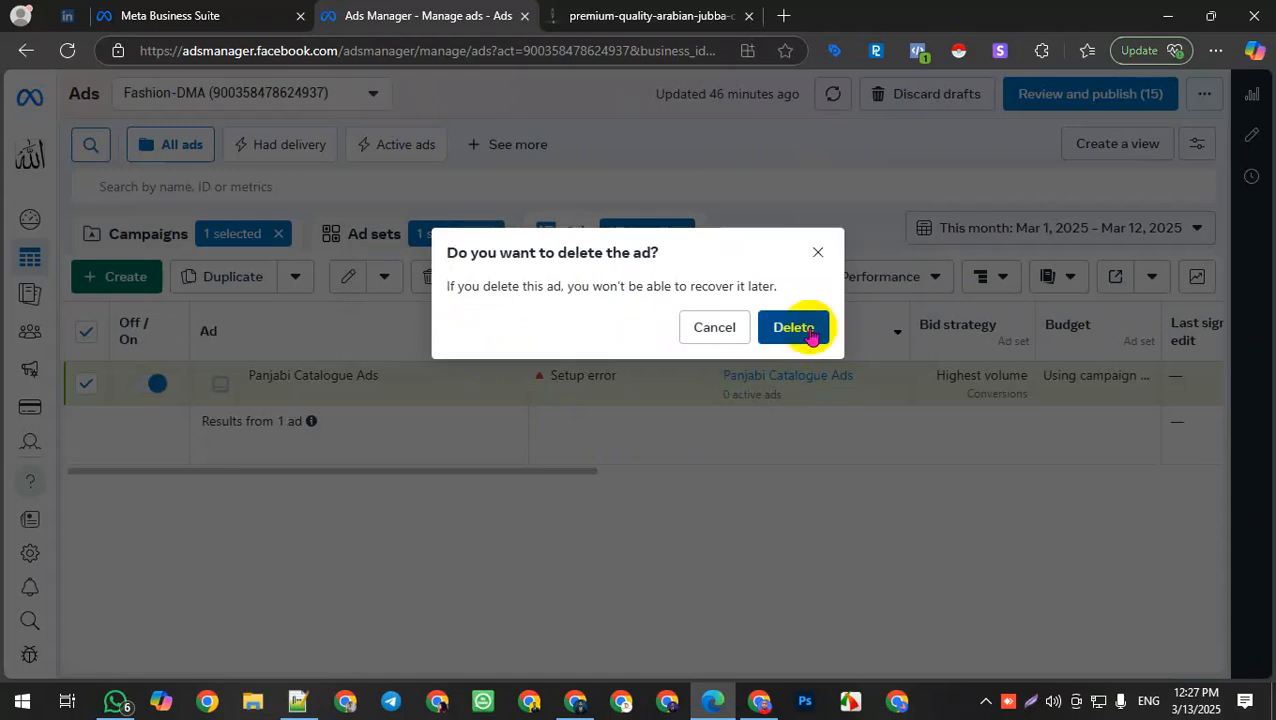
click(797, 327)
Step: Return to the Ads Manager campaigns list and create a new campaign with the Sales objective
click(128, 276)
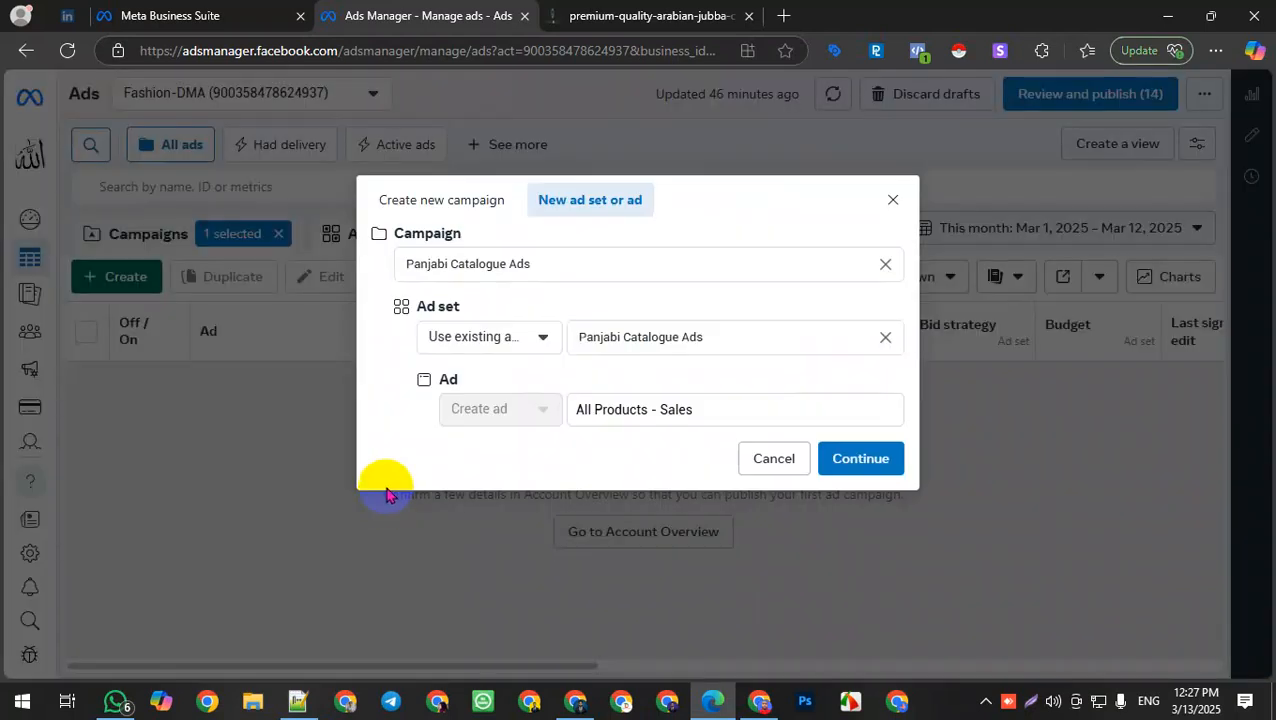
click(897, 206)
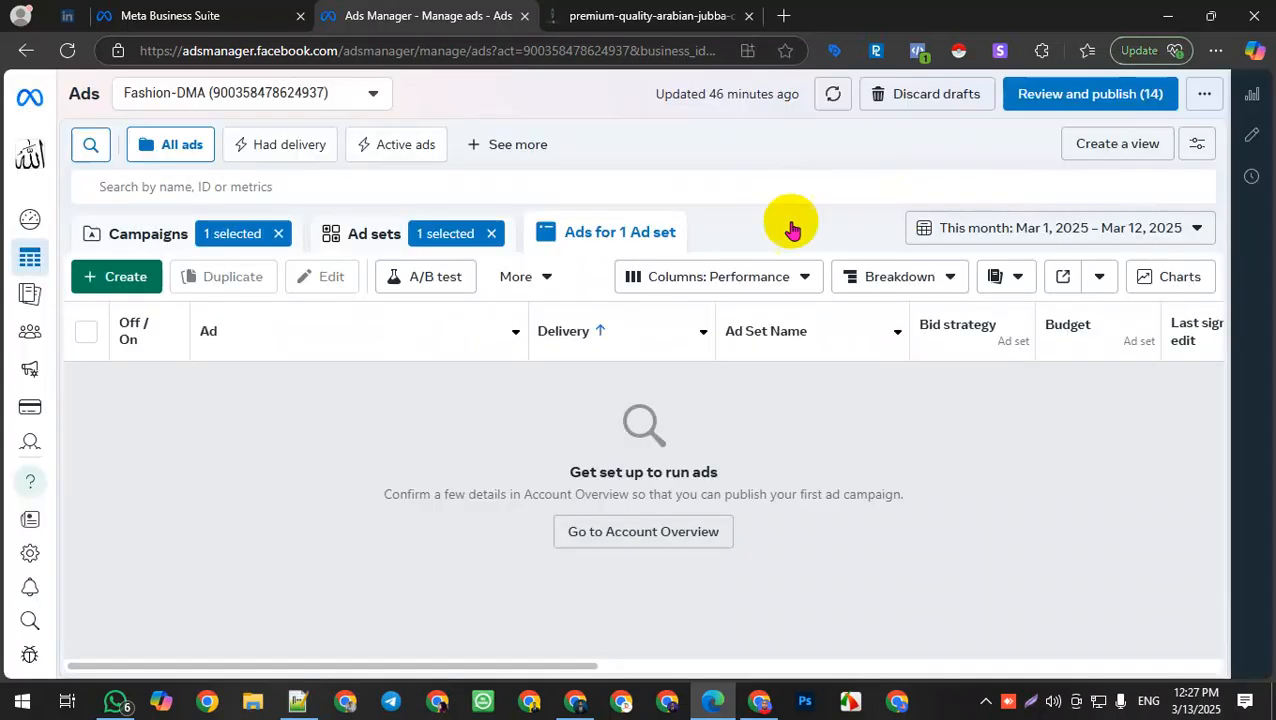
click(31, 145)
click(279, 392)
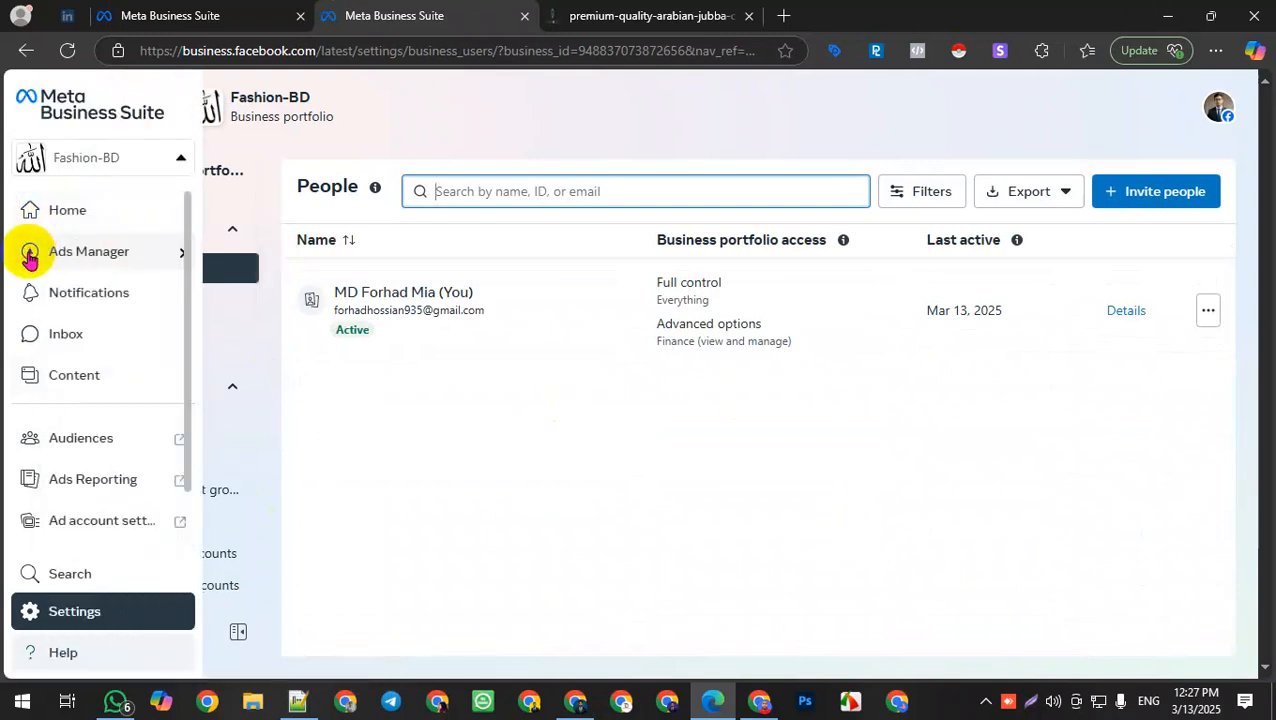
mouse_move(85, 248)
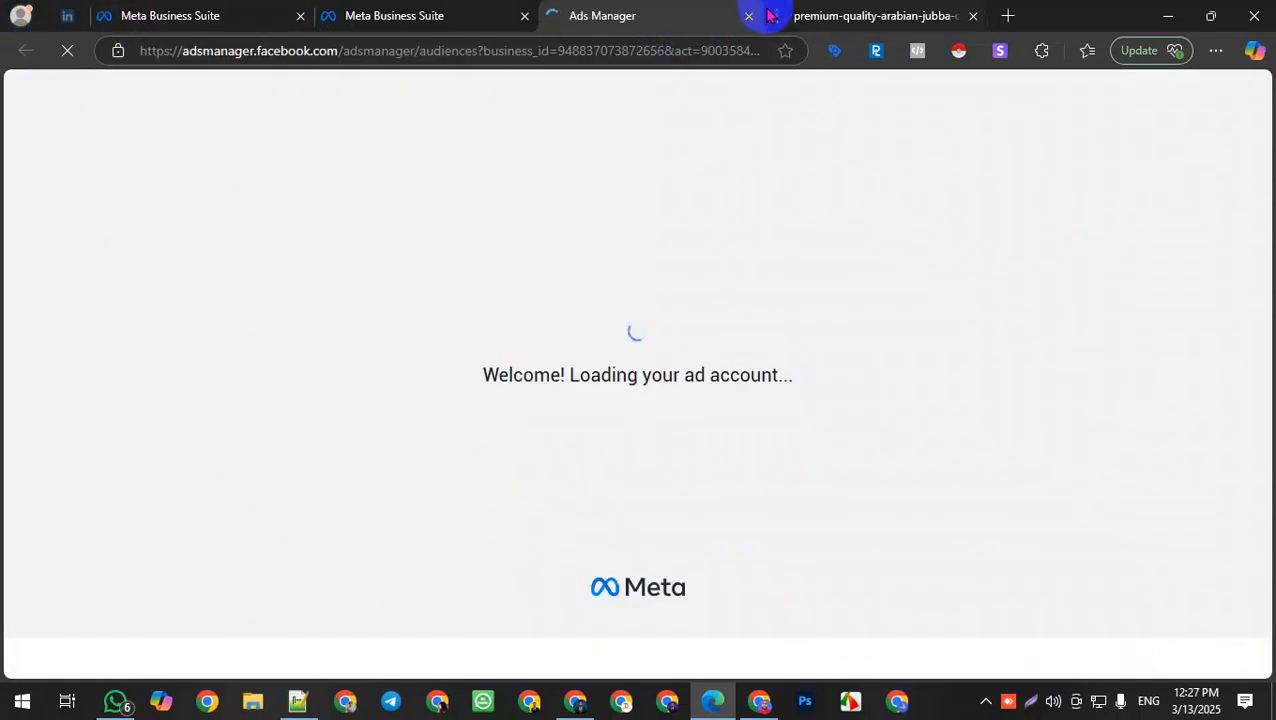
click(367, 7)
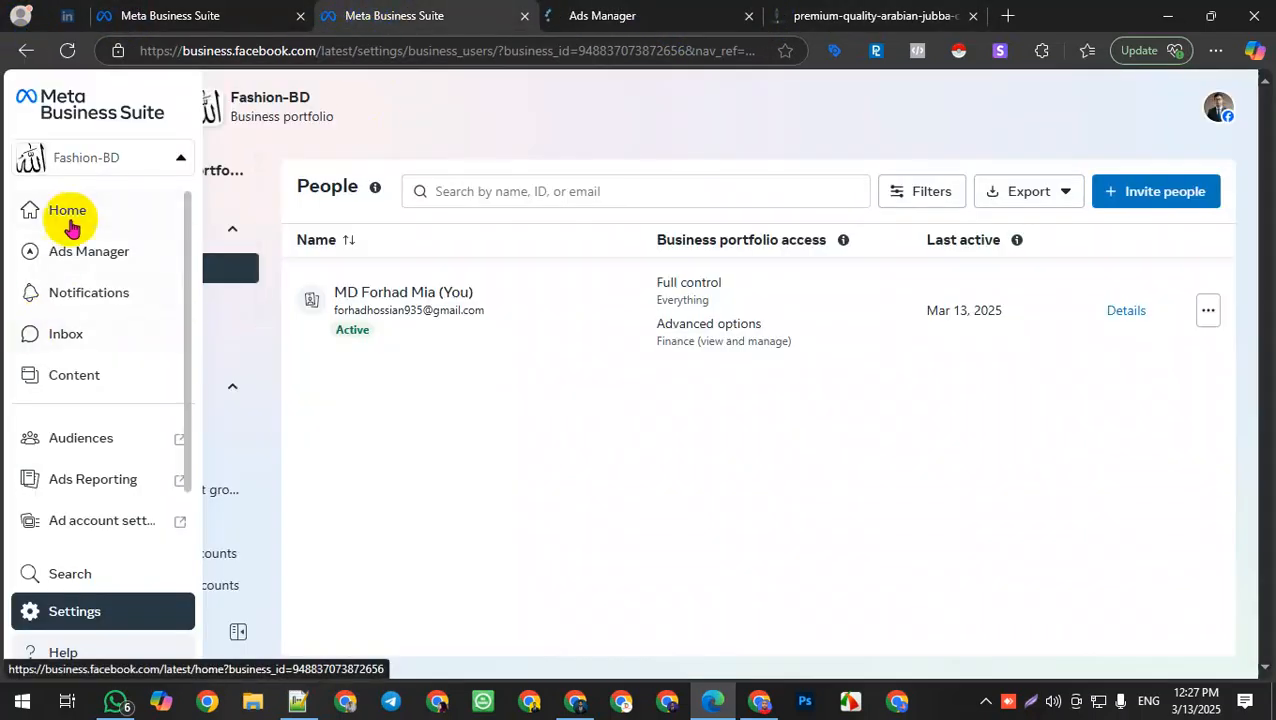
mouse_move(128, 262)
click(275, 293)
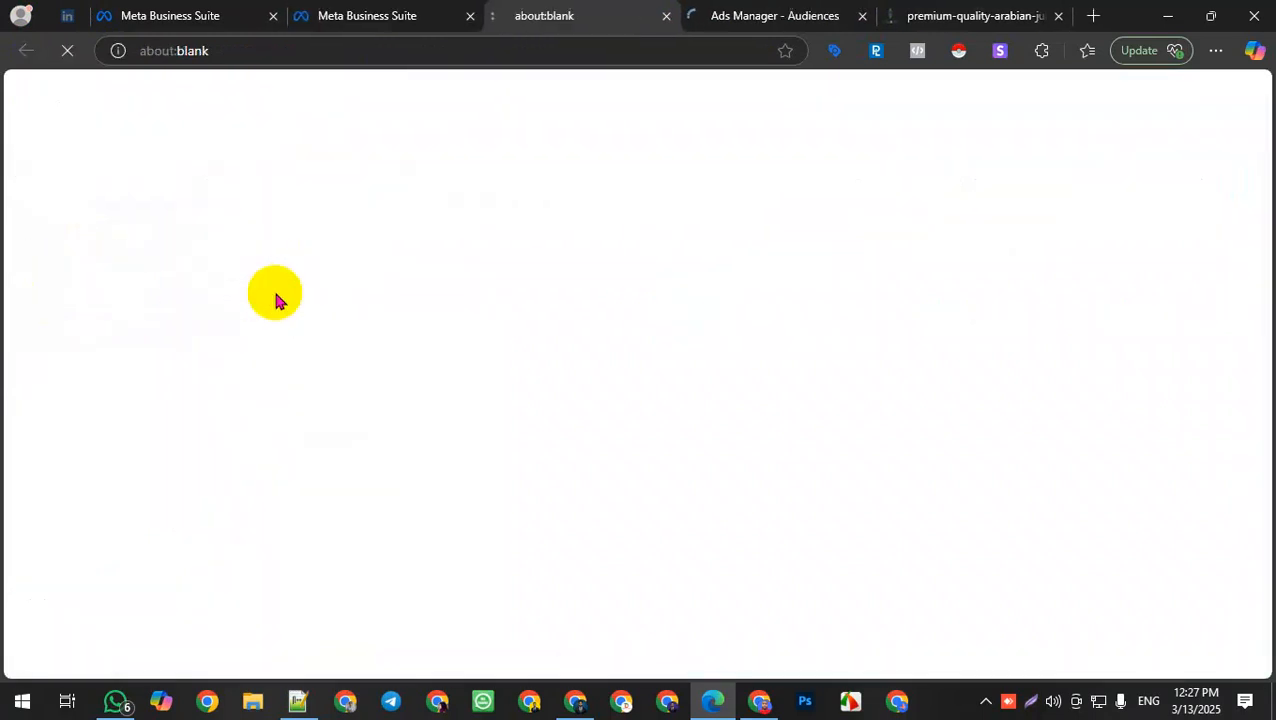
click(862, 16)
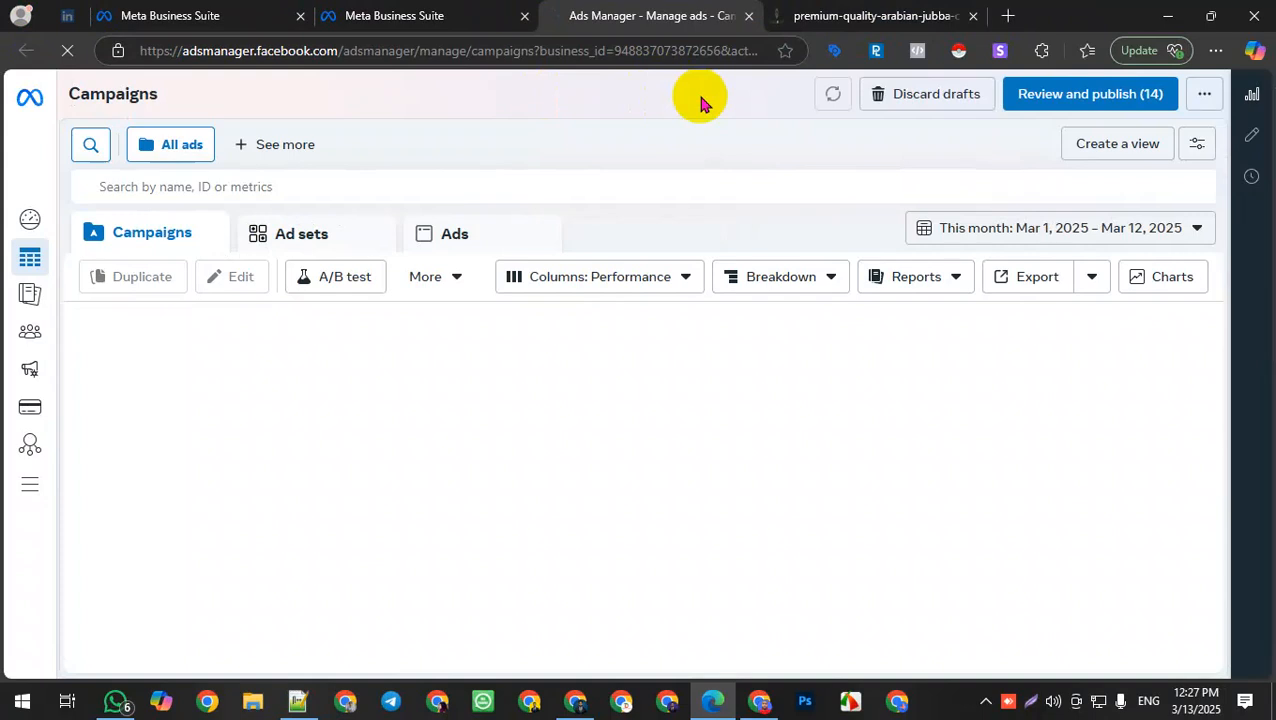
click(118, 276)
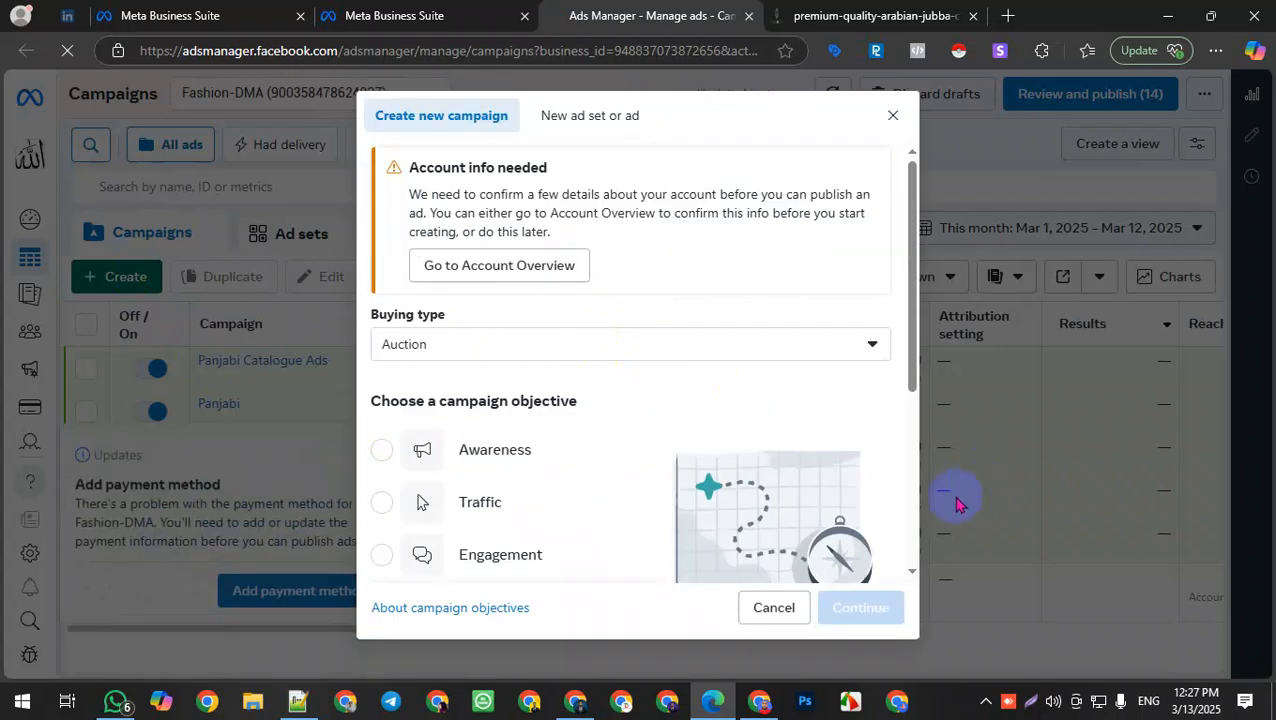
scroll(565, 385, down, 3)
click(490, 395)
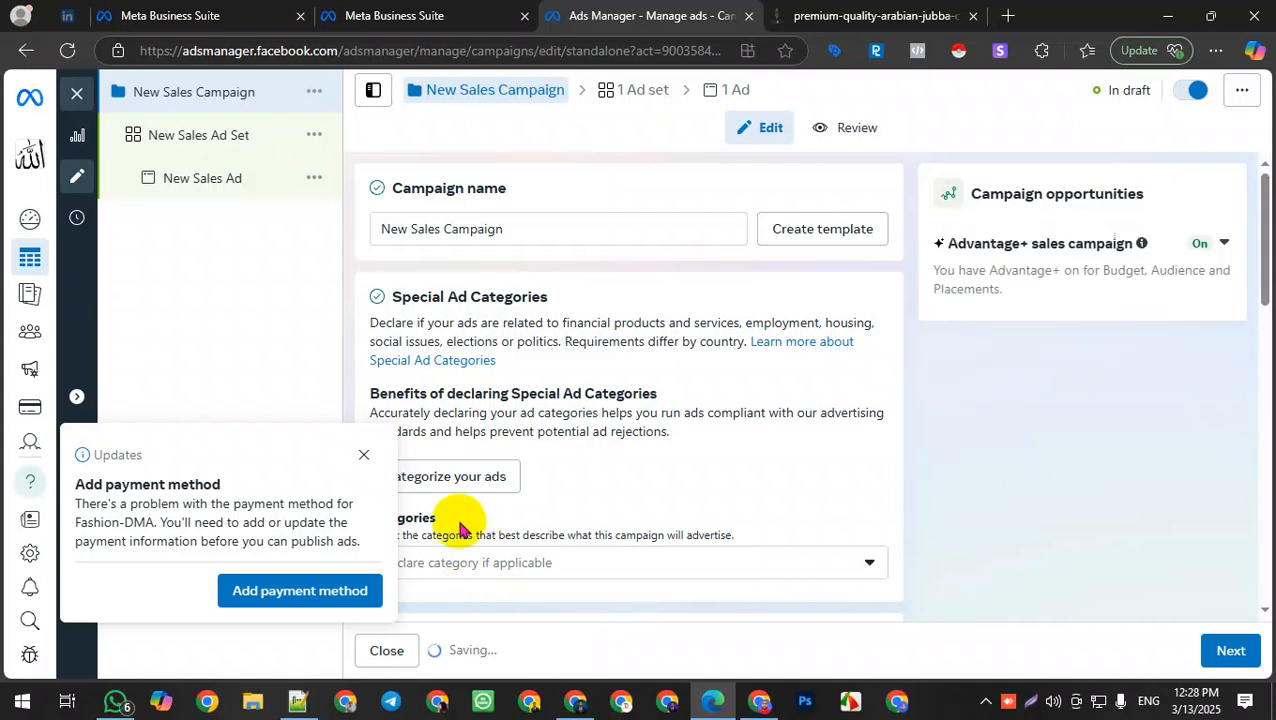
Step: Rename the campaign "Quality Arabian Jubba", copying the name from the product page's title
triple_click(538, 226)
key(BackSpace)
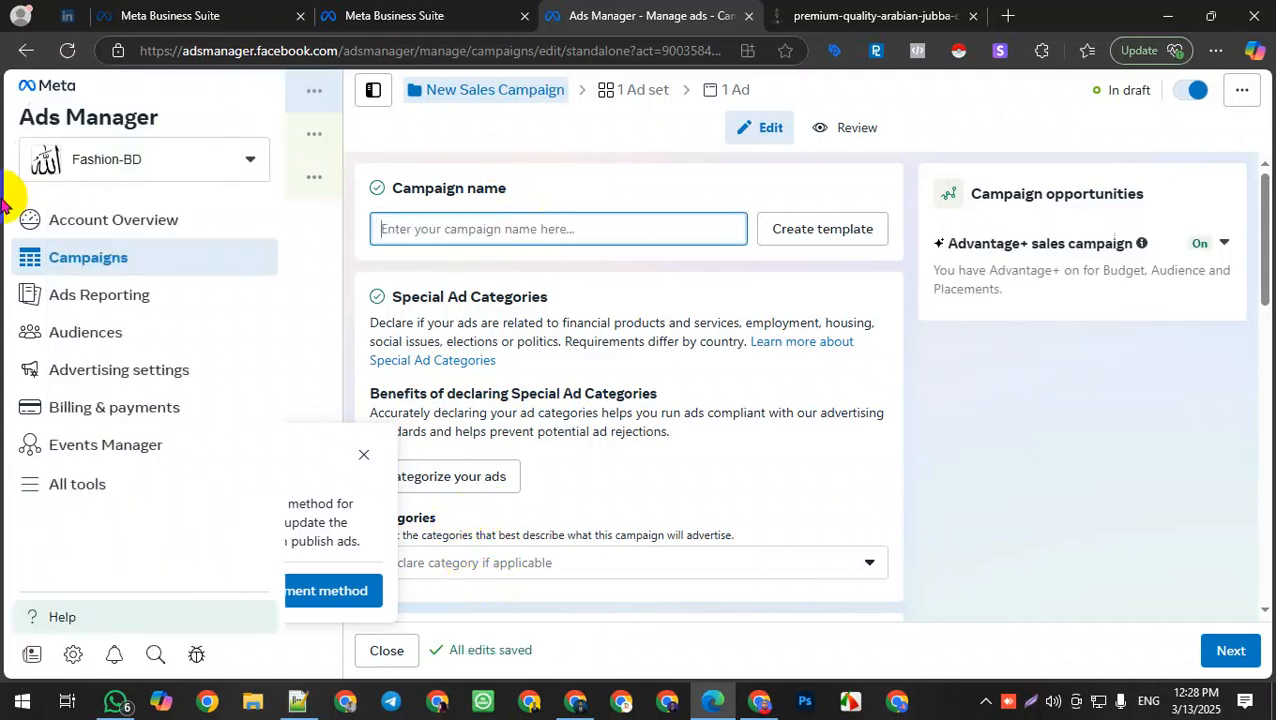
click(362, 456)
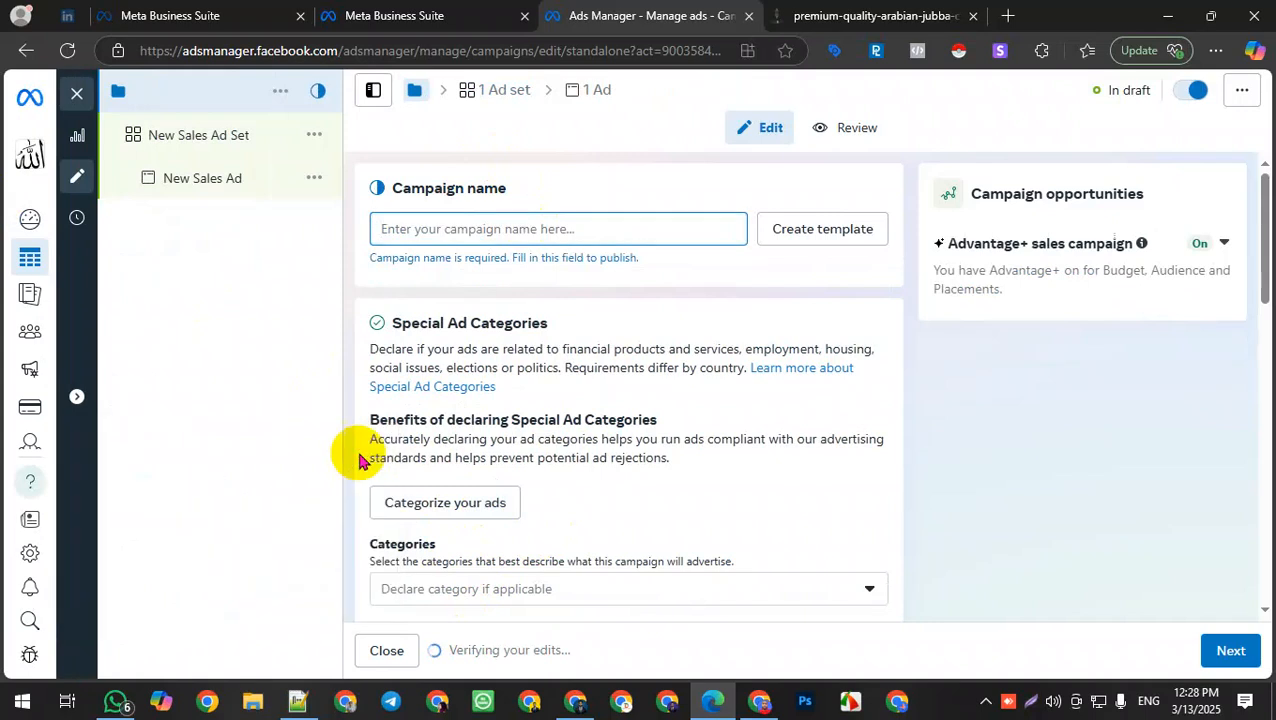
click(790, 15)
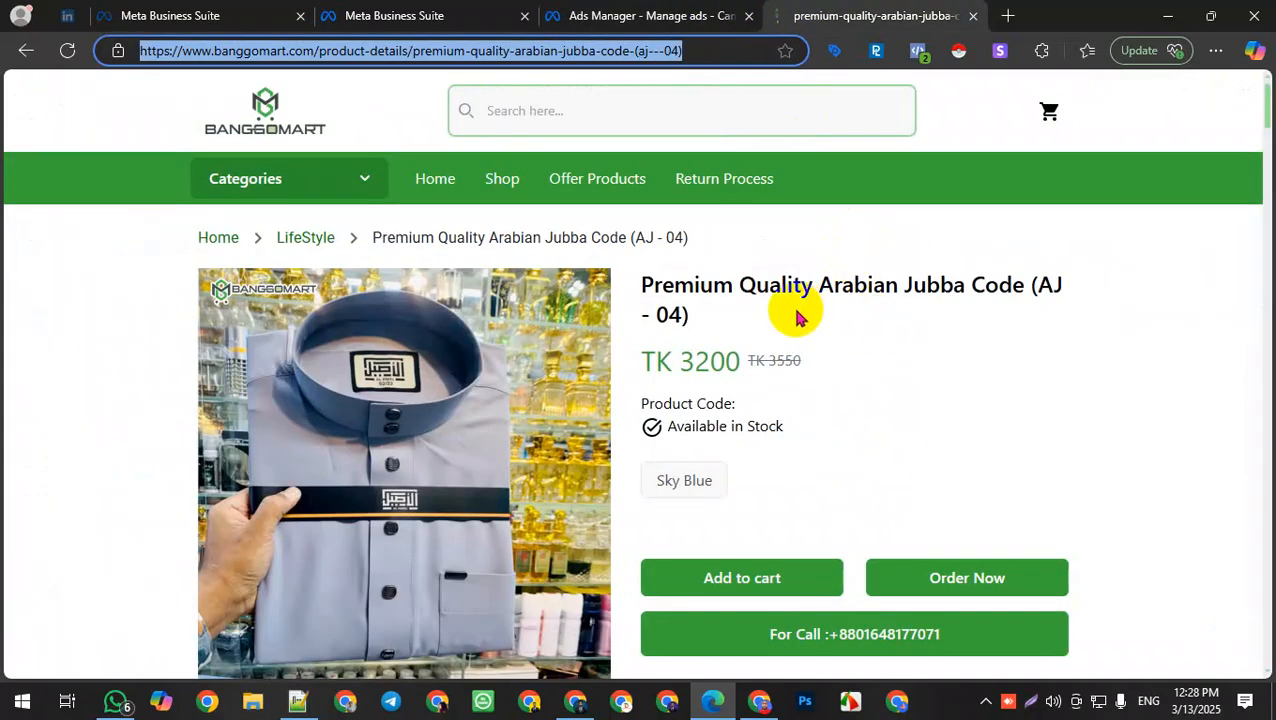
drag(741, 285, 954, 285)
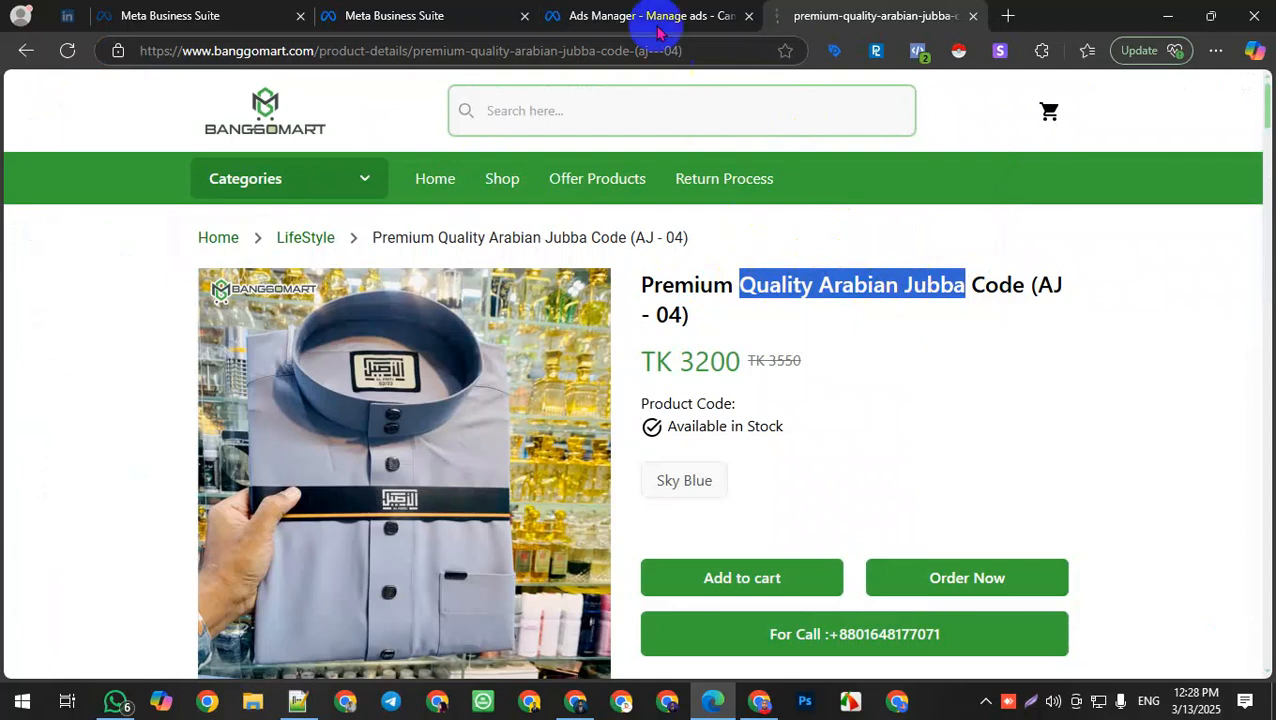
click(607, 16)
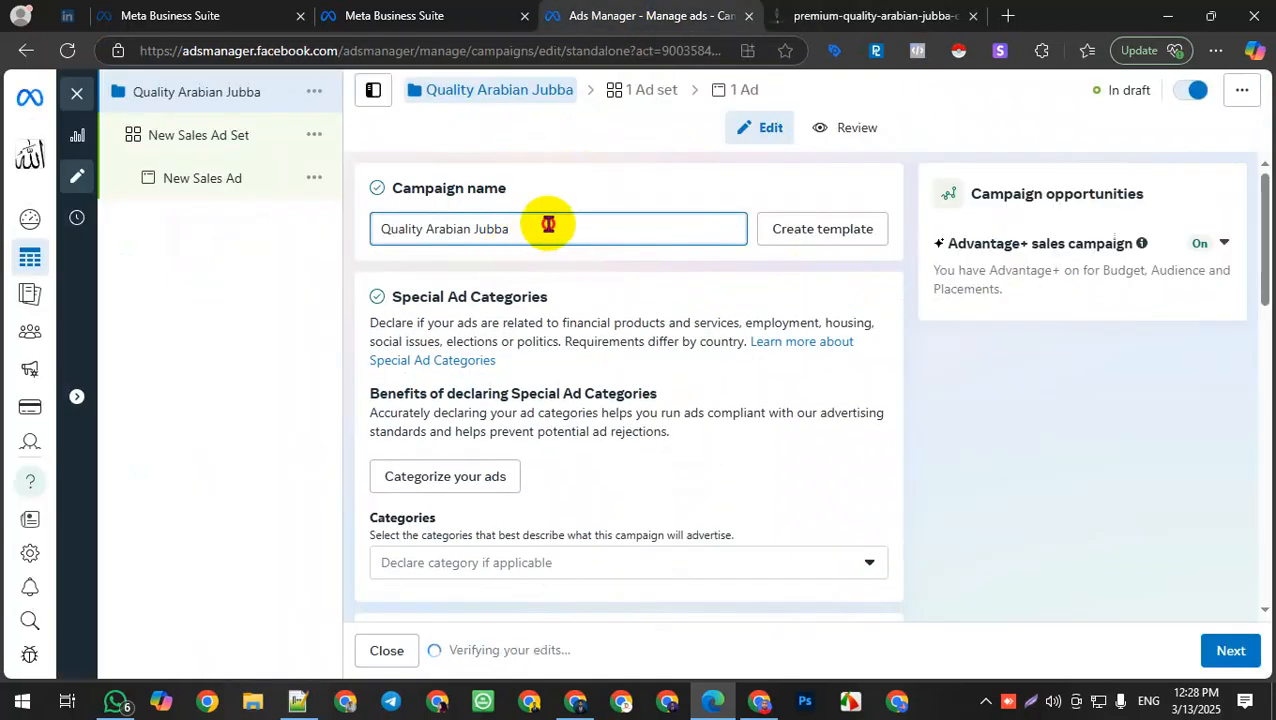
drag(548, 225, 255, 243)
key(ctrl+c)
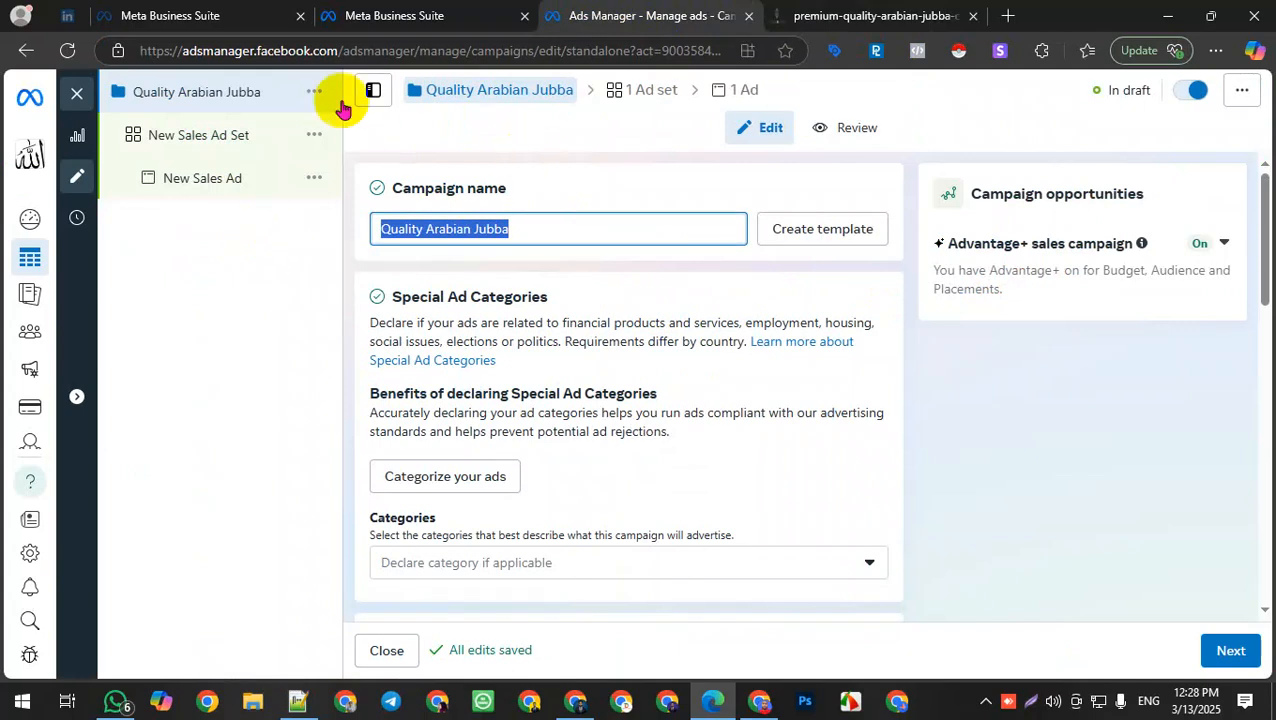
Step: Turn off Advantage+ catalog ads for the campaign
scroll(834, 390, down, 3)
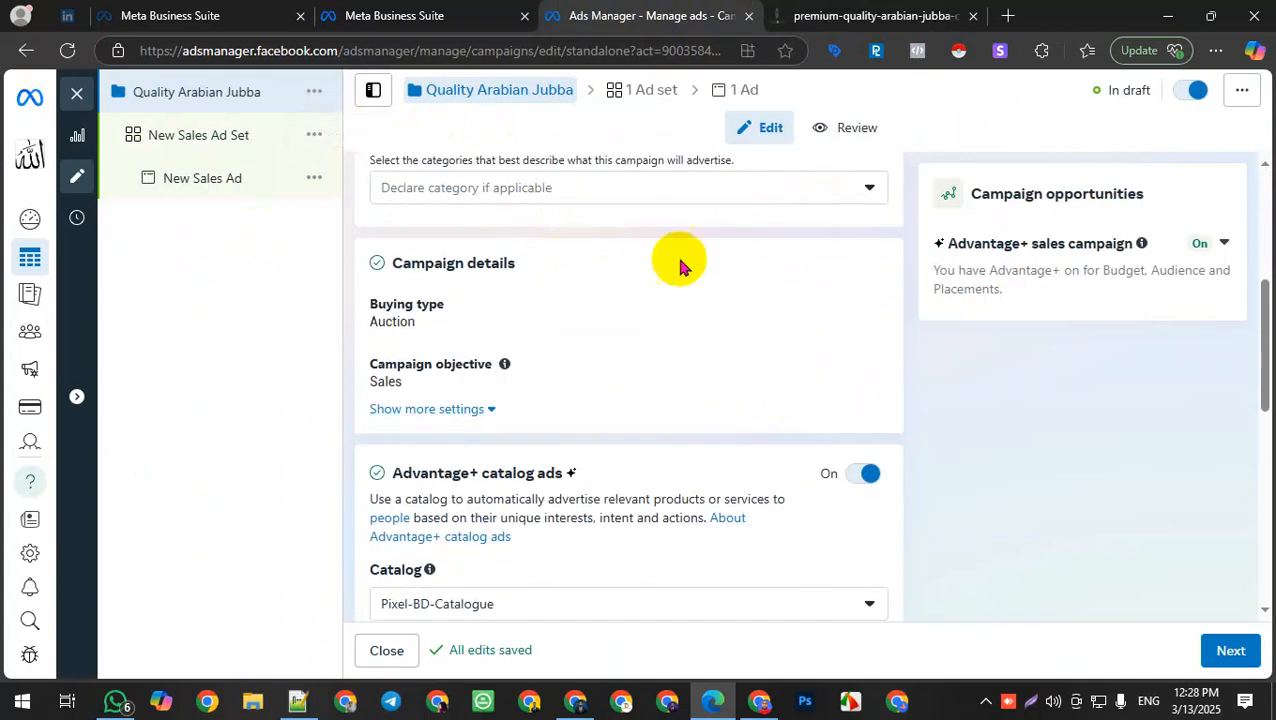
scroll(659, 530, down, 1)
scroll(659, 530, down, 2)
scroll(427, 390, up, 1)
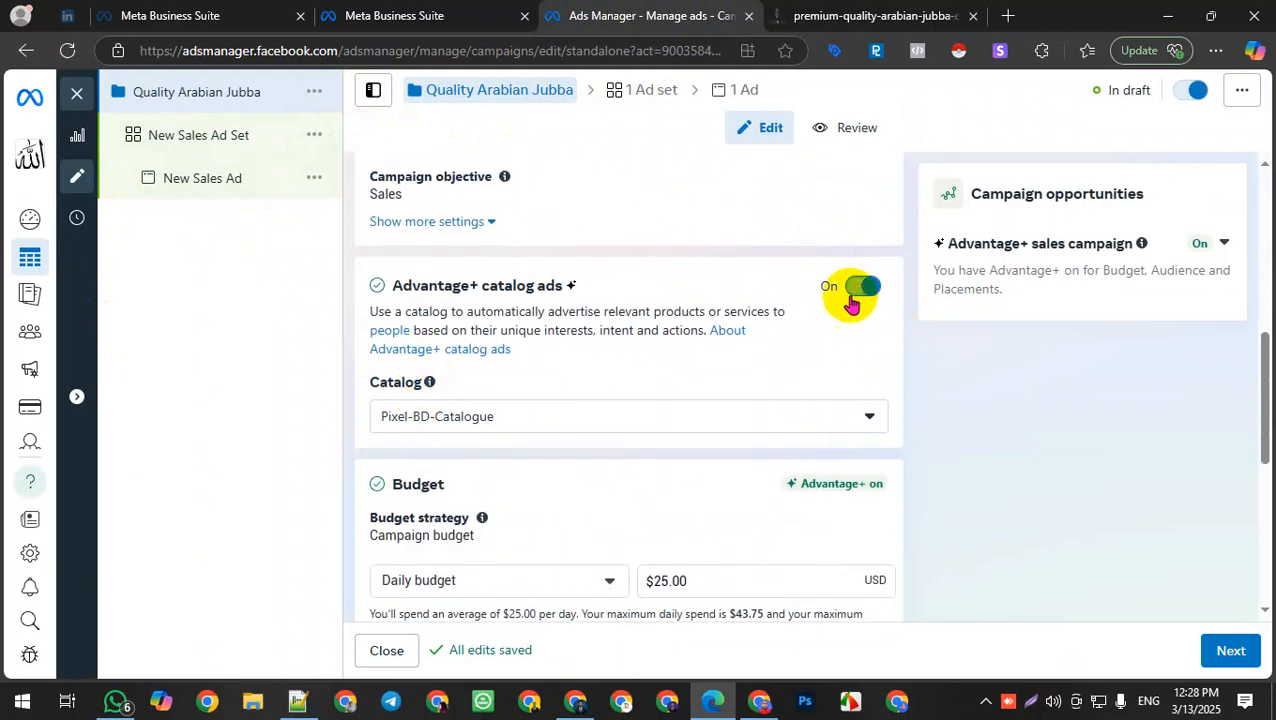
click(851, 304)
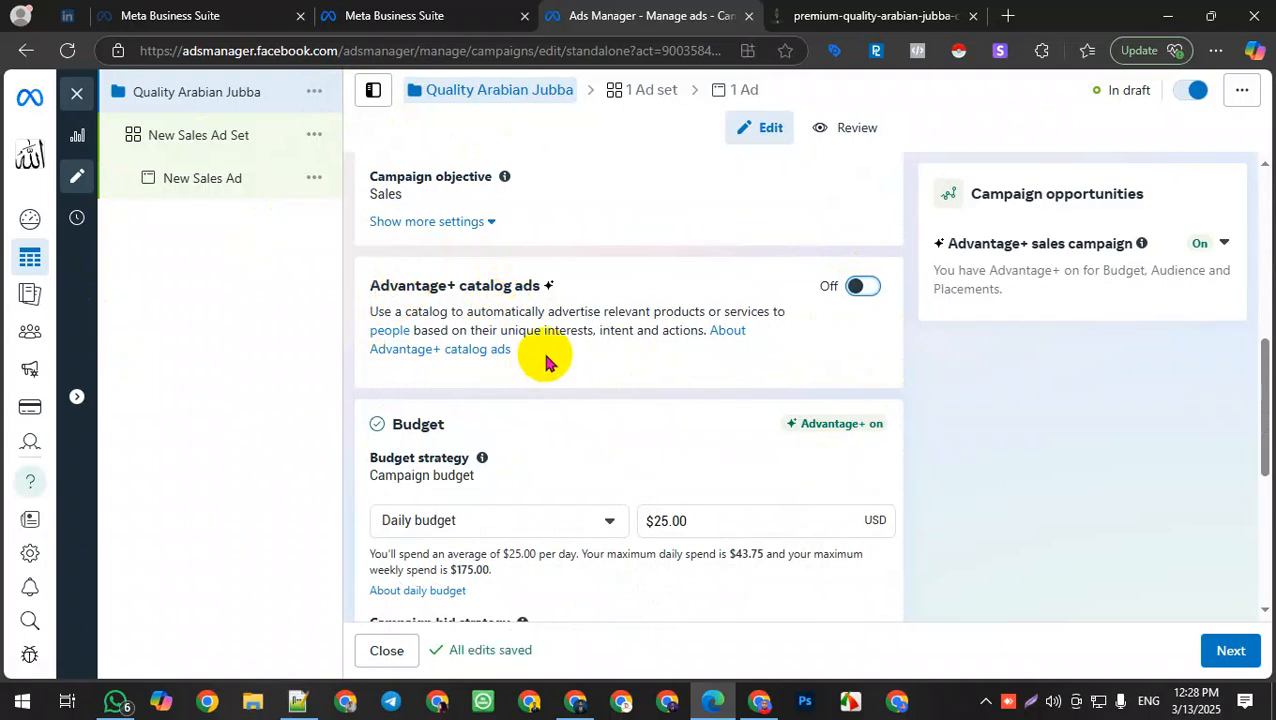
click(858, 286)
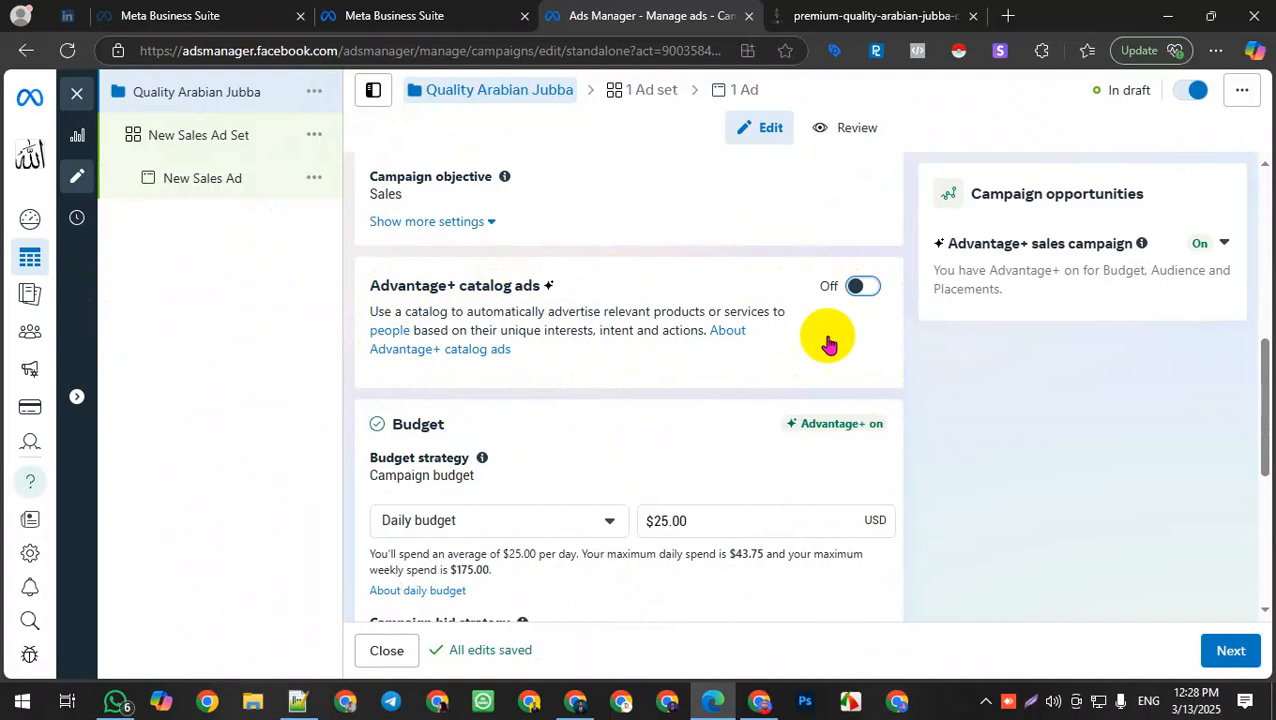
Step: Choose Daily budget as the campaign budget type
scroll(700, 420, down, 5)
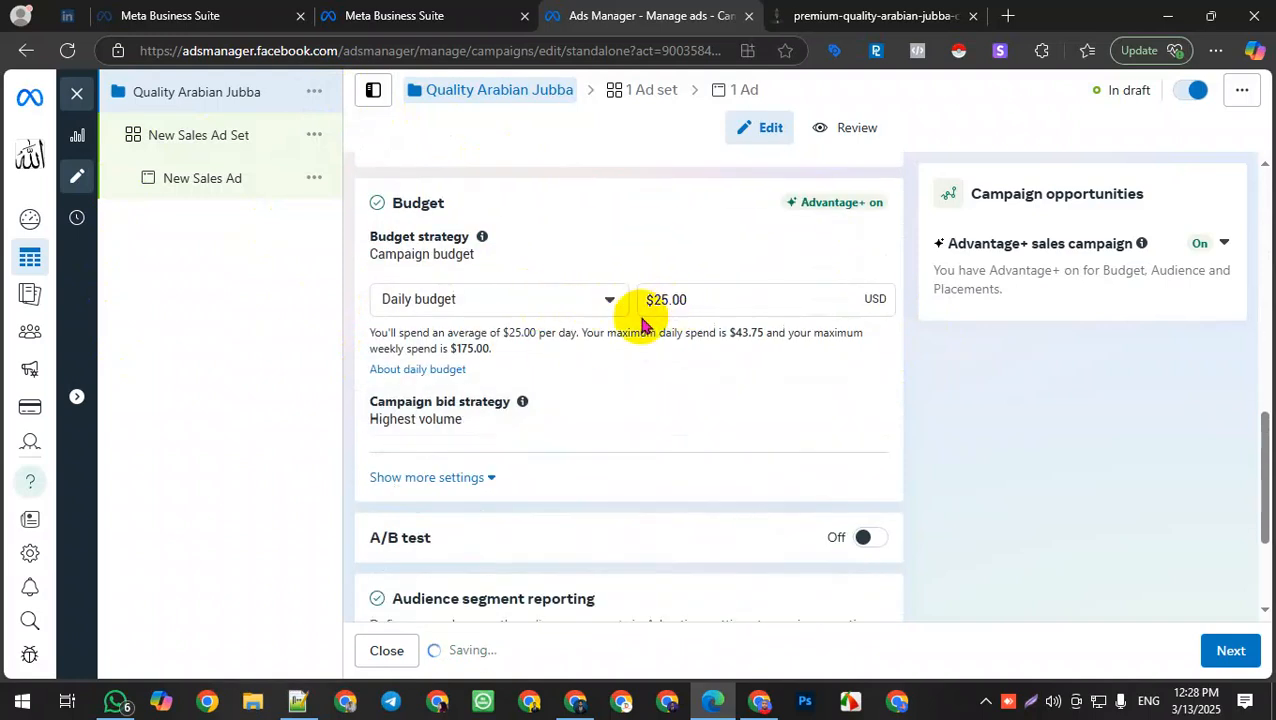
click(610, 306)
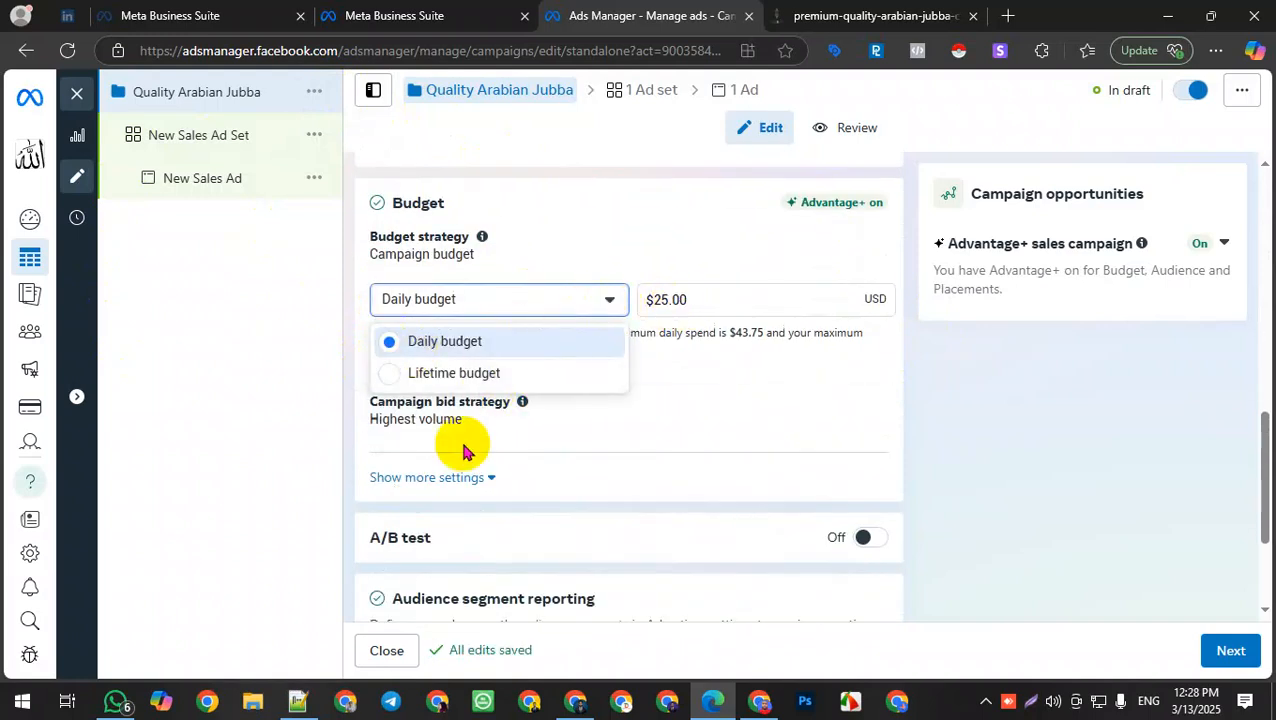
click(532, 310)
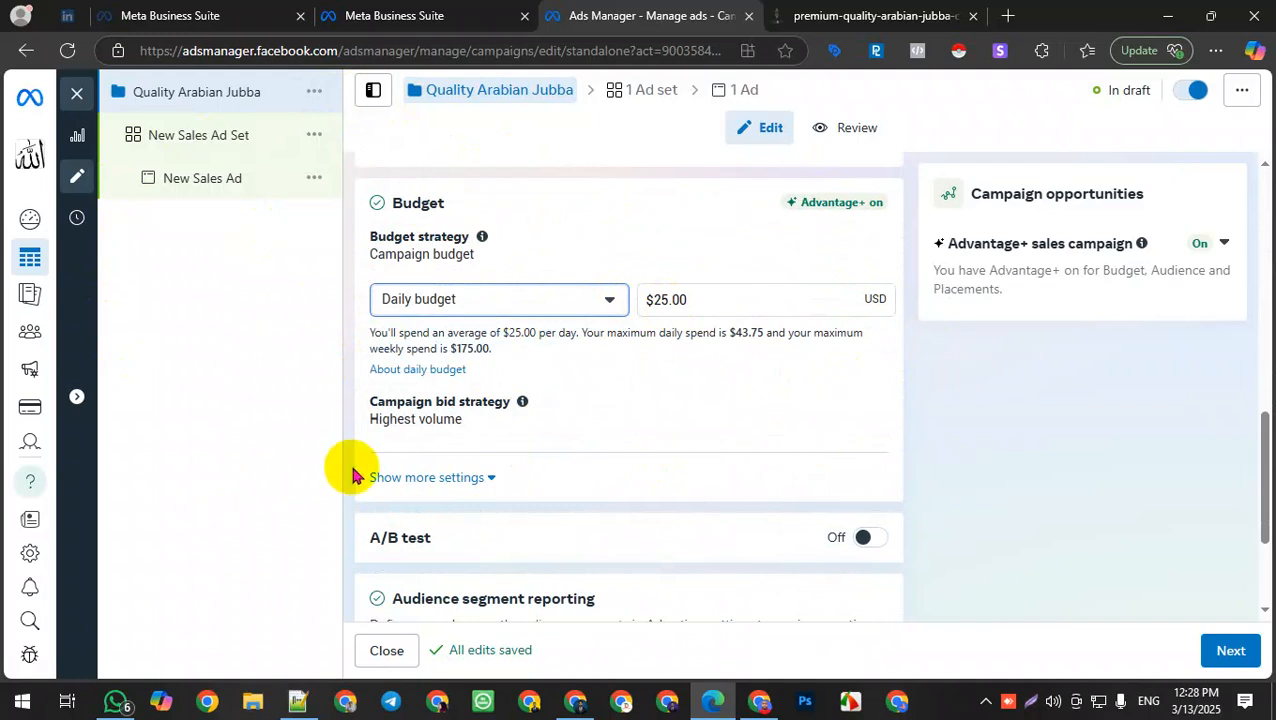
scroll(428, 498, down, 1)
scroll(428, 498, down, 1)
click(866, 340)
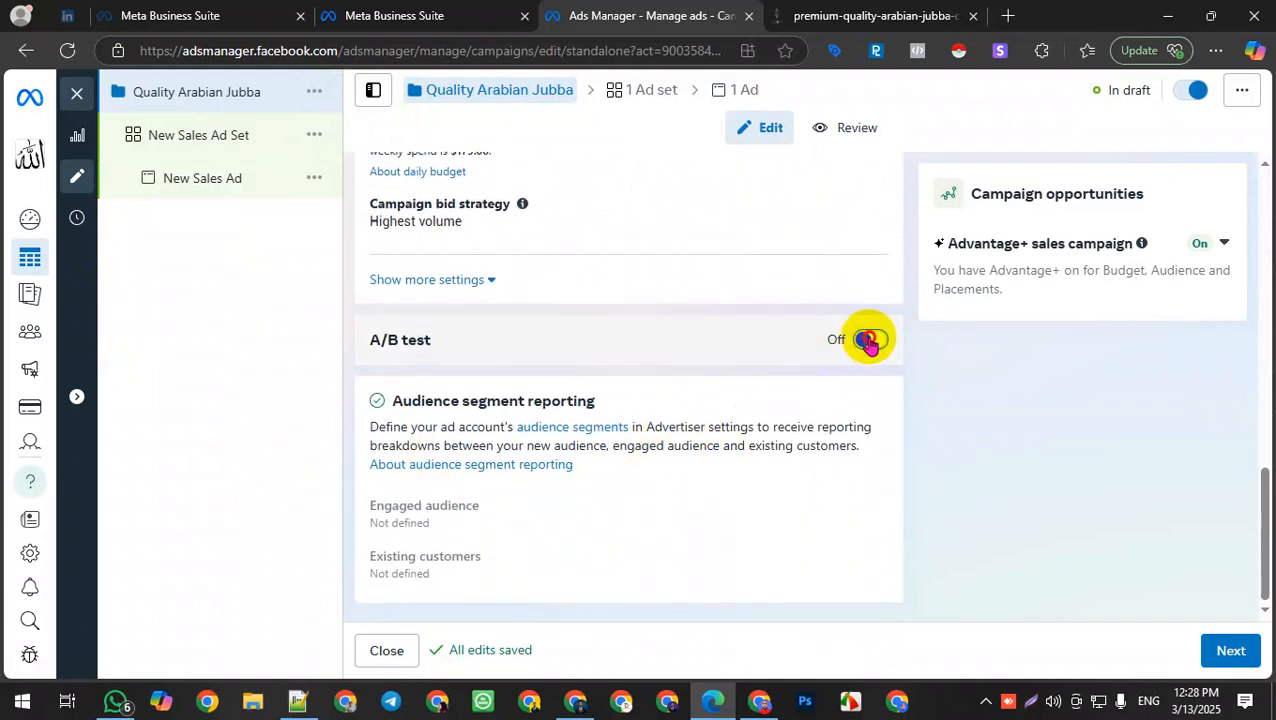
click(870, 340)
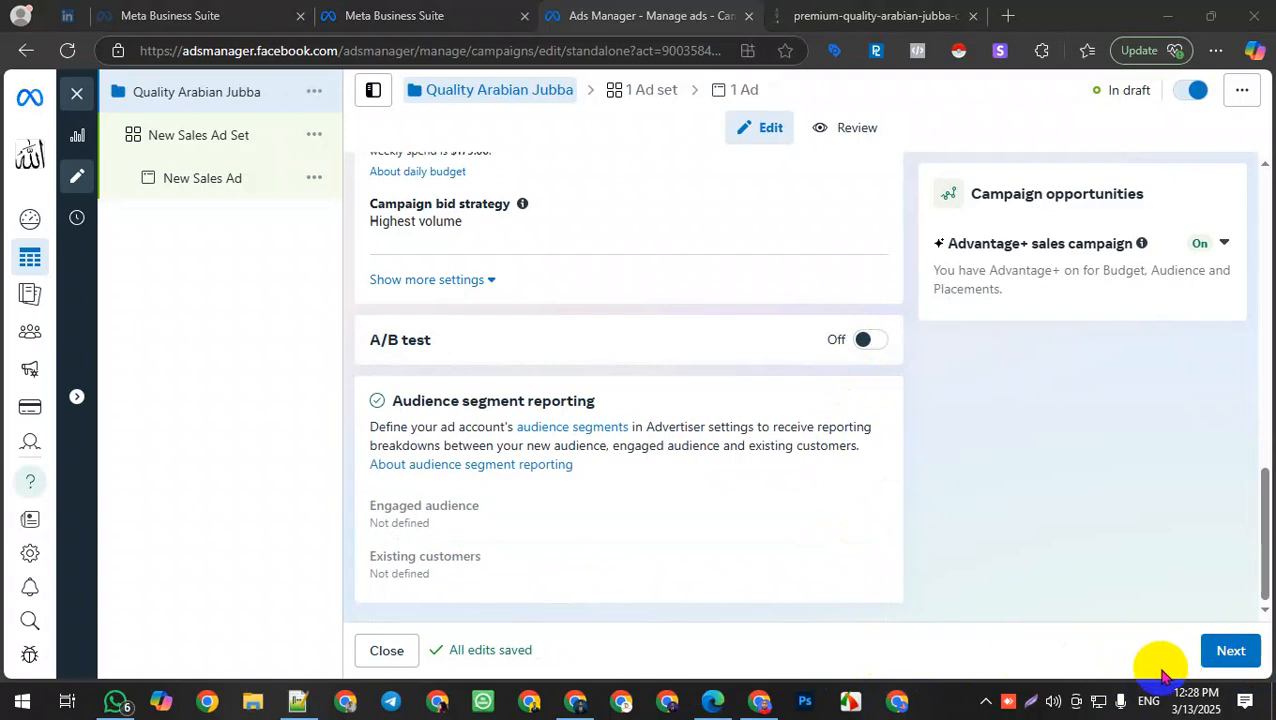
Step: Move on to the ad set and rename it Quality Arabian Jubba by pasting the copied name
click(1229, 650)
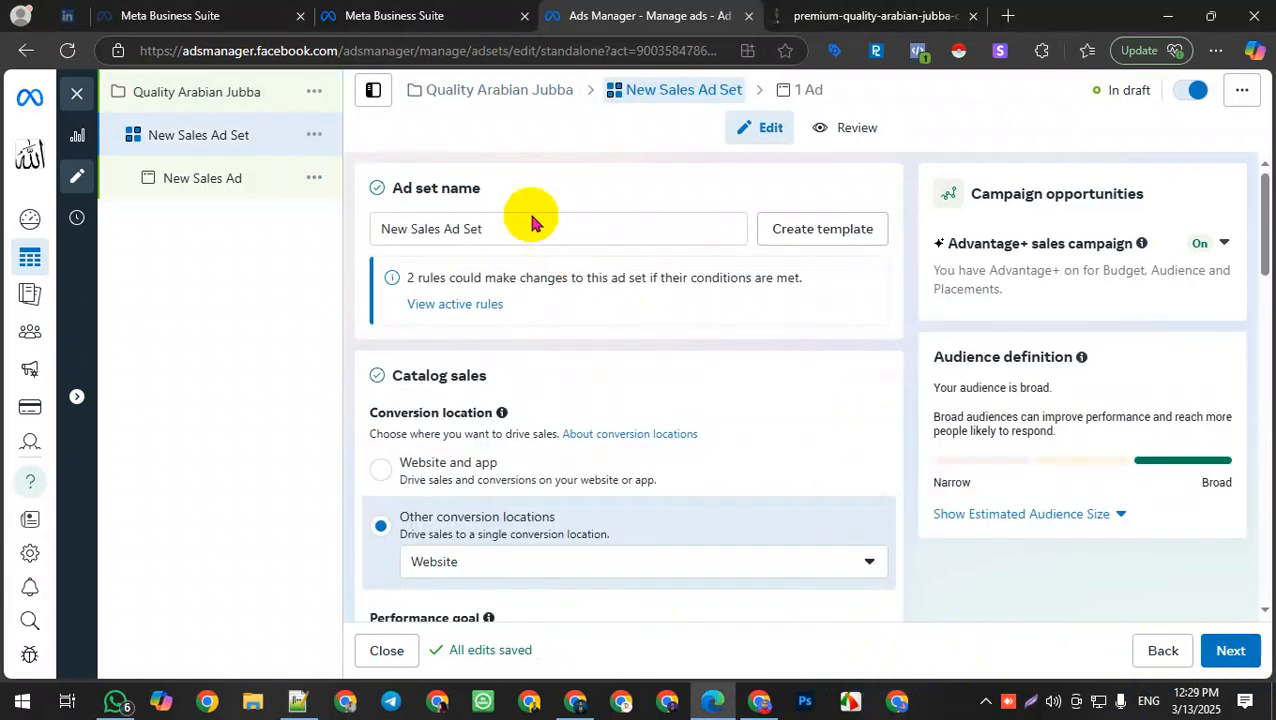
triple_click(484, 228)
key(ctrl+v)
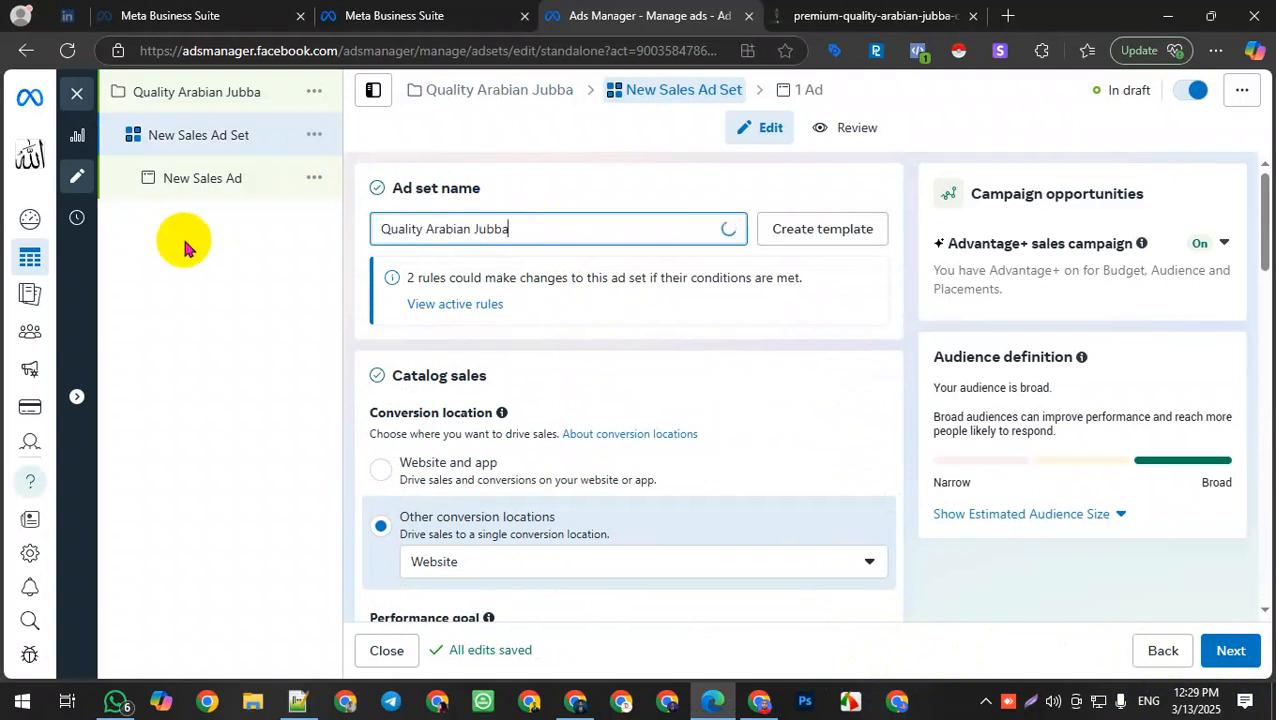
Step: Set the ad set's performance goal to Maximize number of conversions
scroll(560, 440, down, 2)
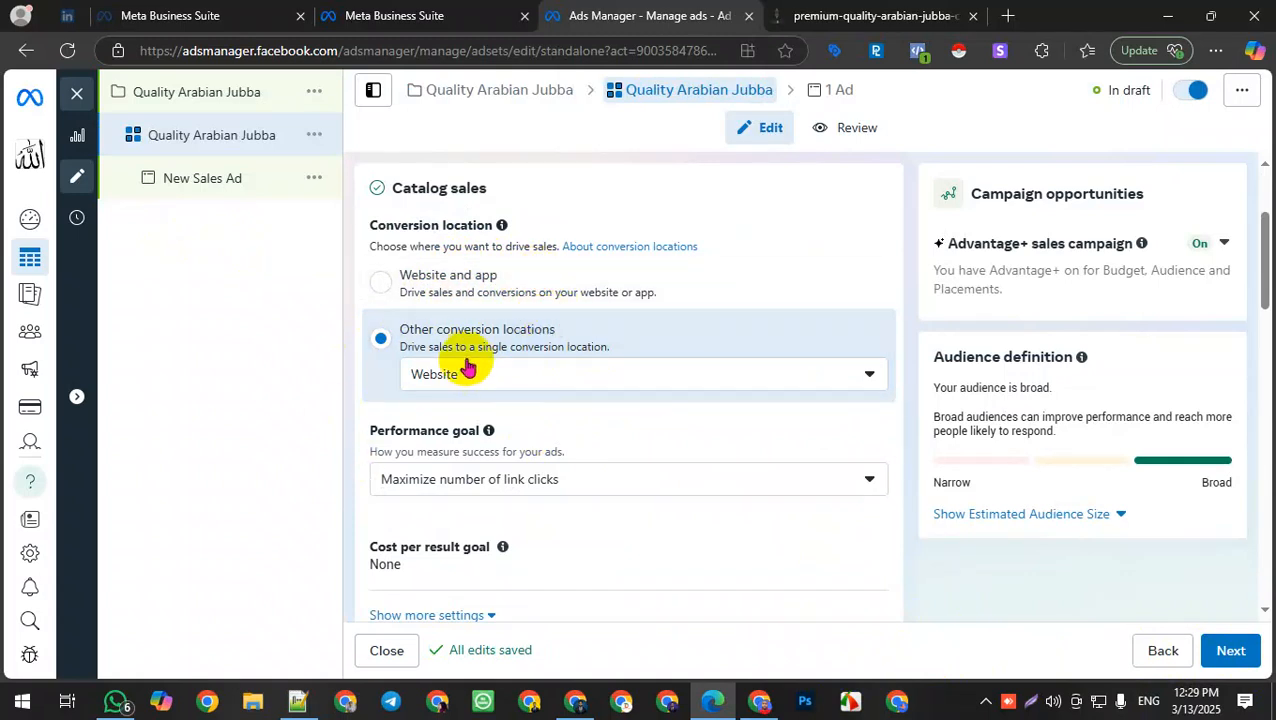
click(745, 375)
click(541, 420)
click(513, 482)
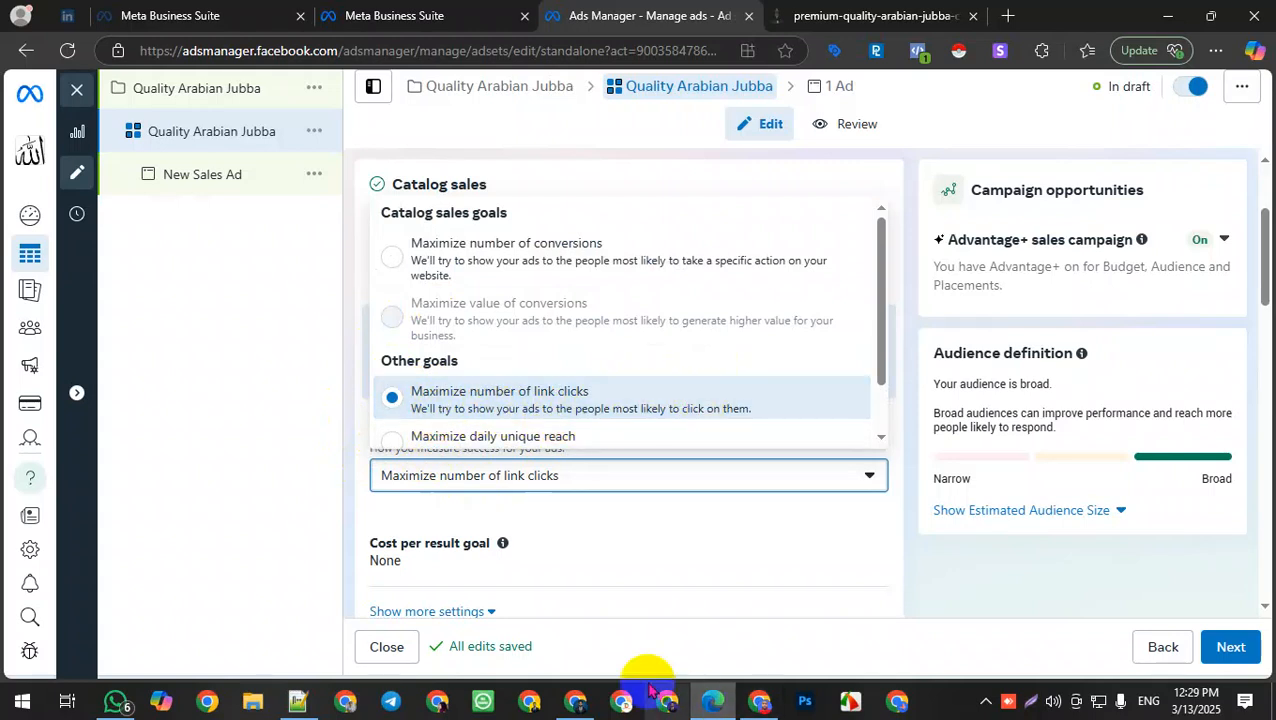
click(592, 253)
Step: Clear the conversion event and choose Purchase as the conversion event
scroll(655, 490, down, 3)
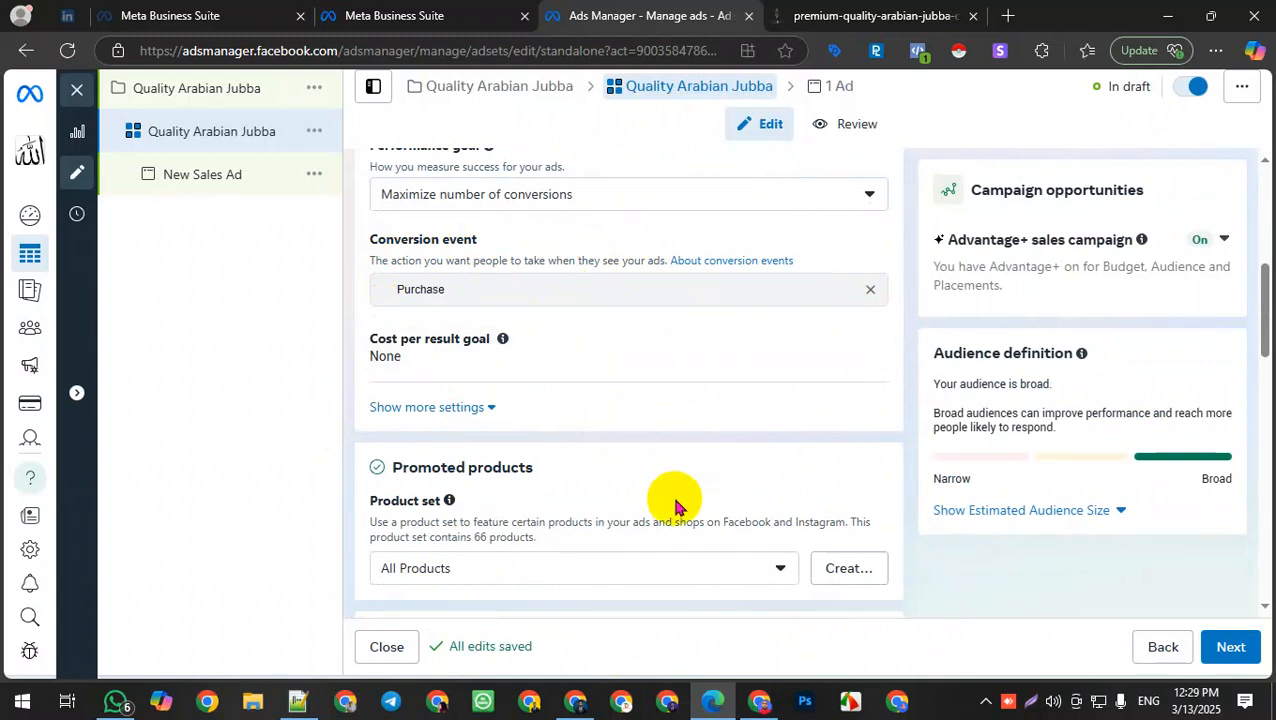
click(869, 293)
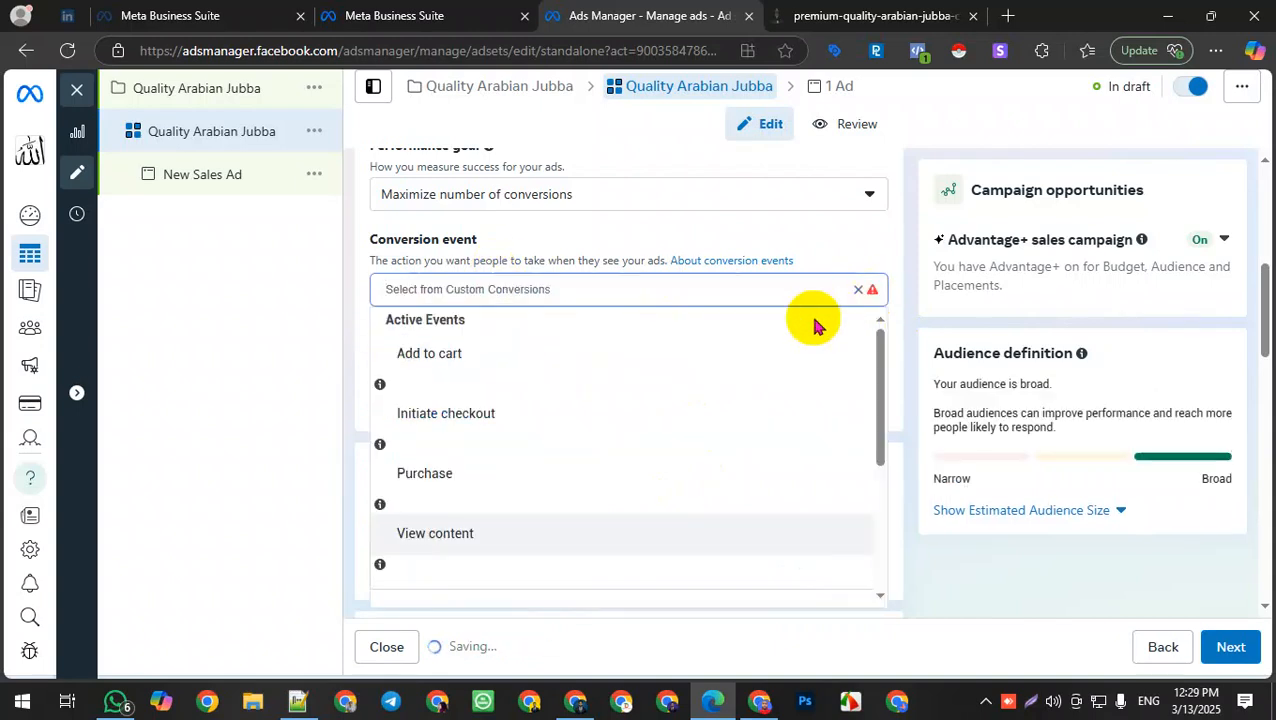
click(438, 474)
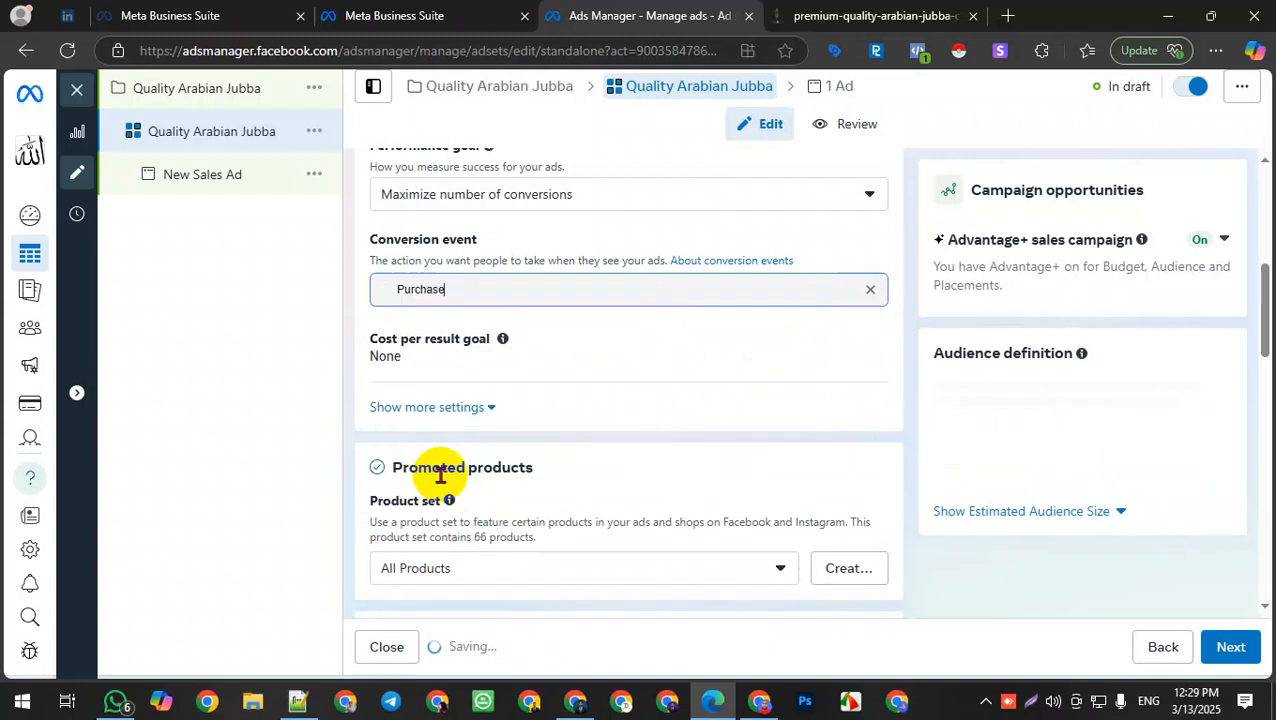
Step: Choose All Products as the promoted product set
scroll(525, 410, down, 3)
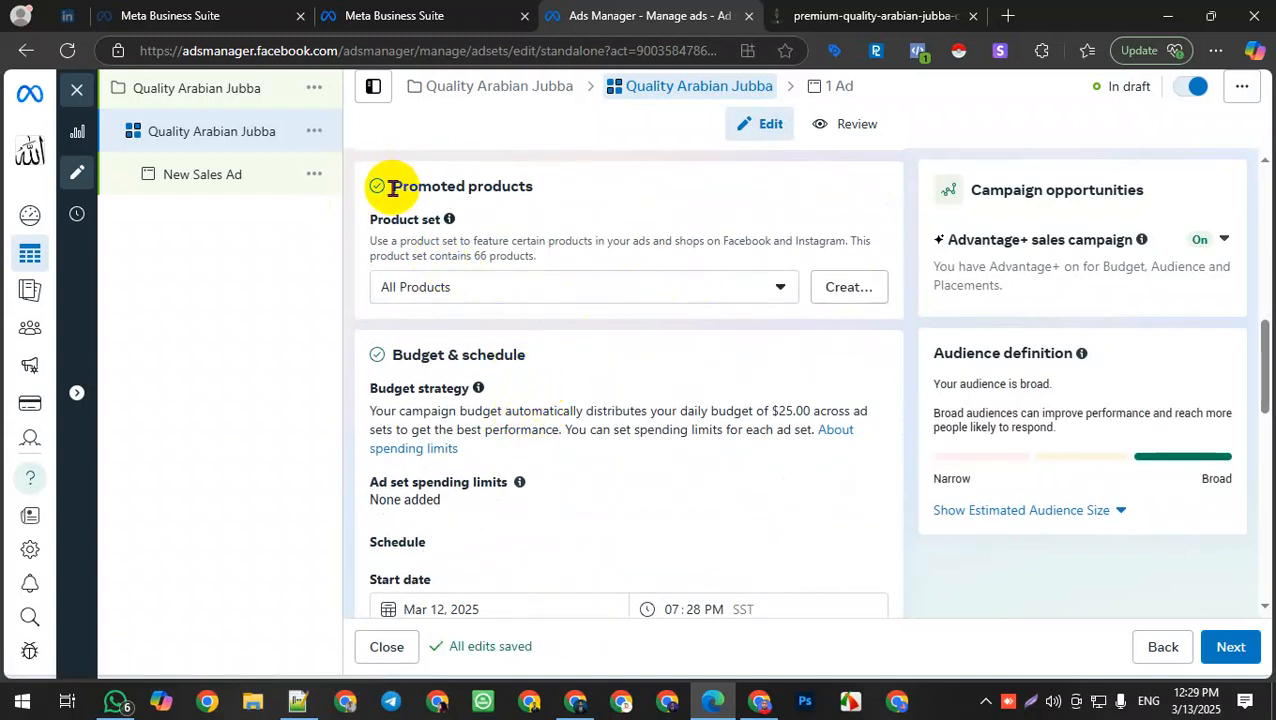
drag(393, 188, 564, 194)
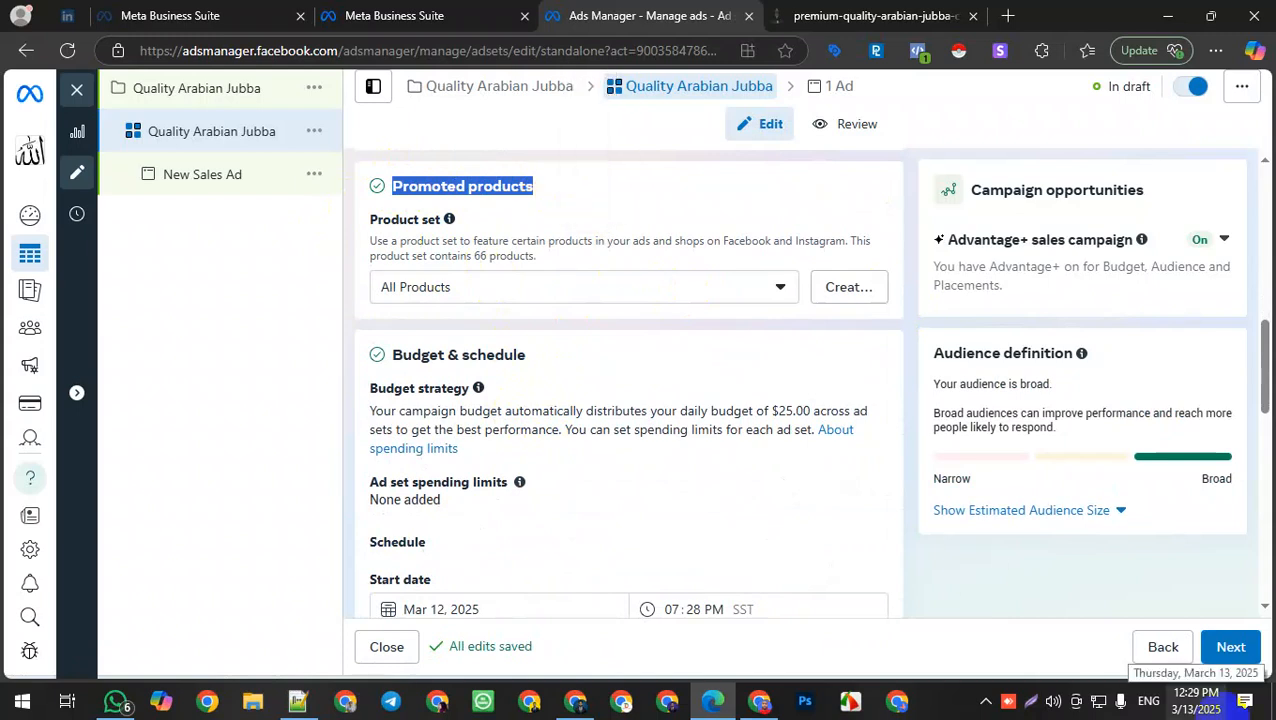
click(757, 287)
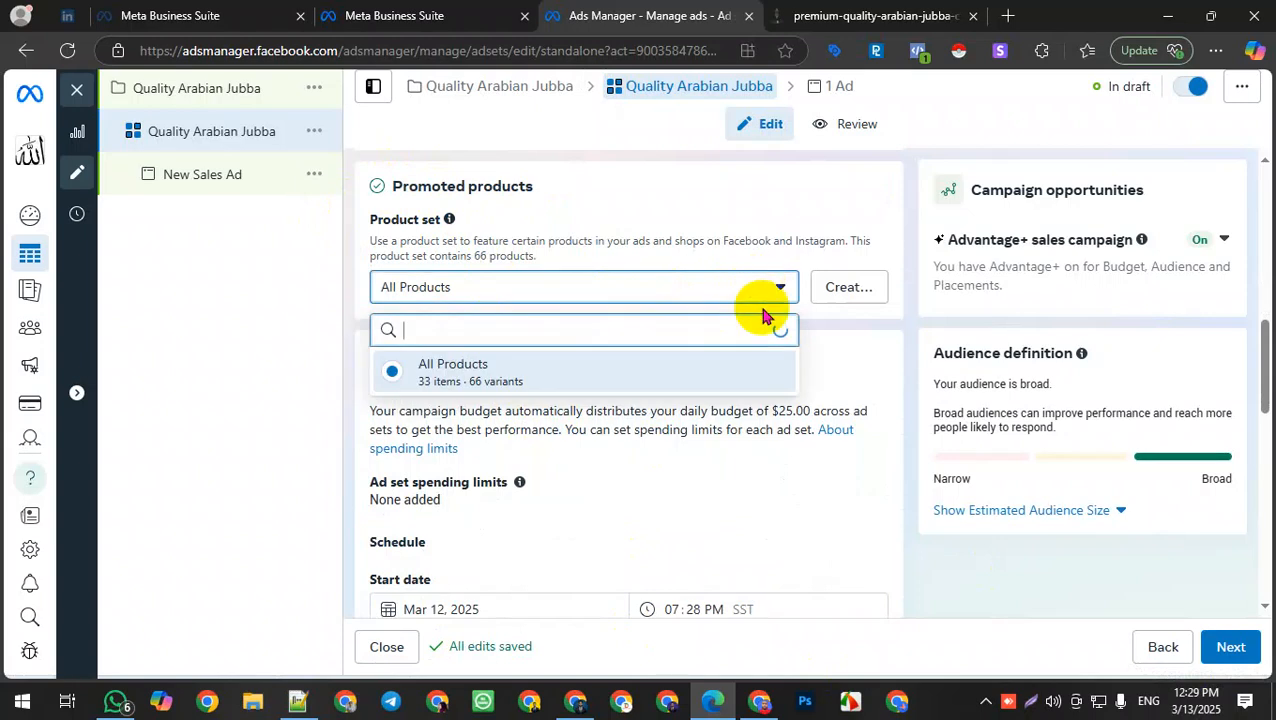
click(621, 379)
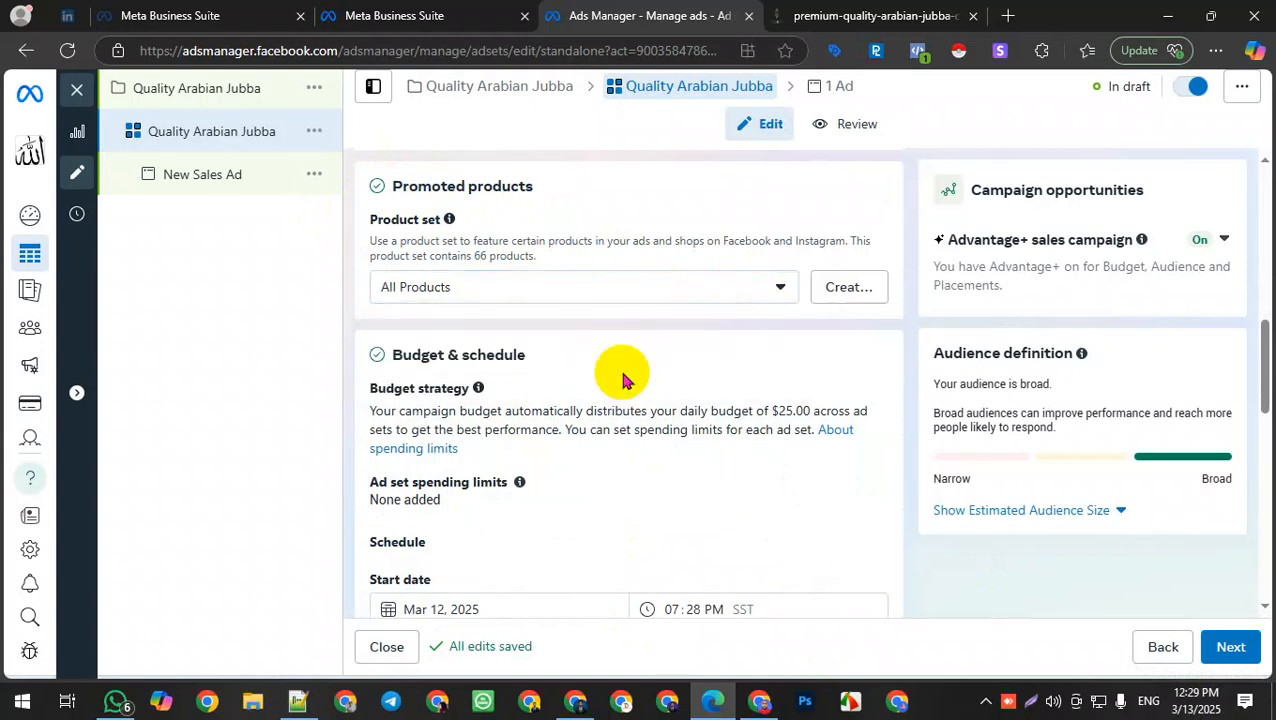
Step: Enable an end date for the ad set and set it to March 20, 2025
scroll(578, 476, down, 3)
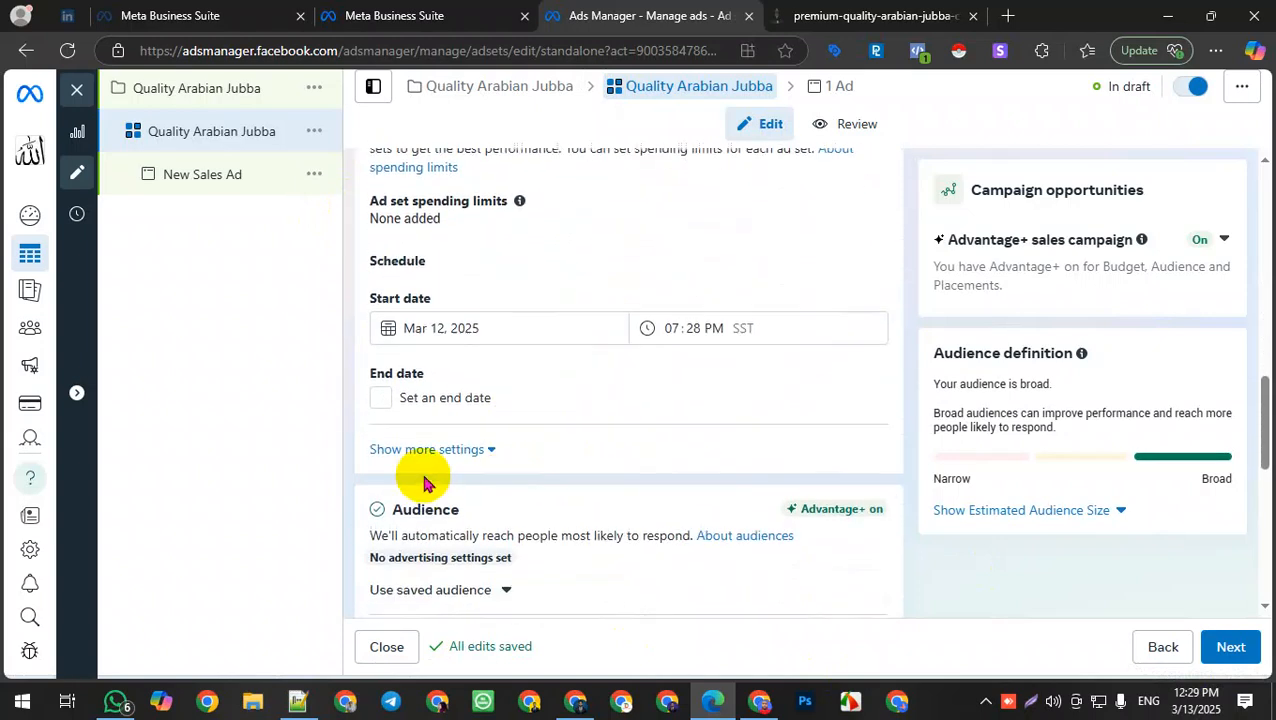
click(380, 398)
click(418, 440)
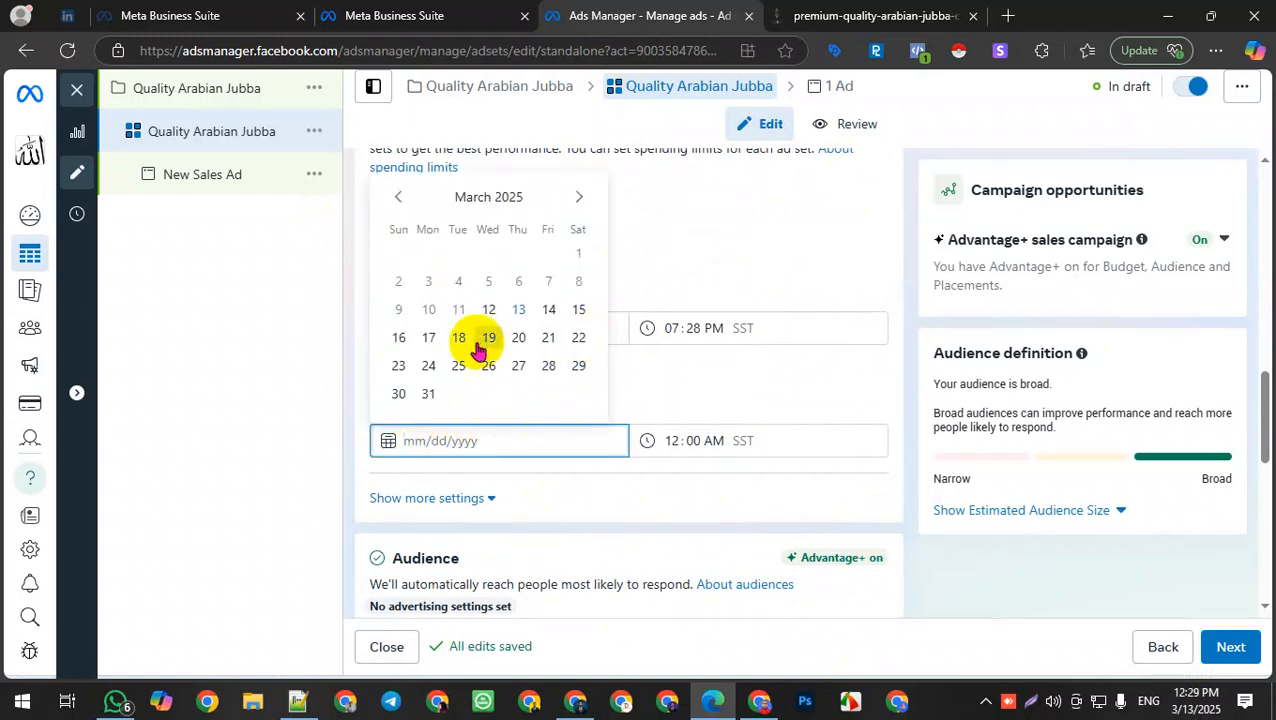
click(518, 338)
Step: Switch the audience to the setup that further limits the reach of the ads
scroll(605, 530, down, 4)
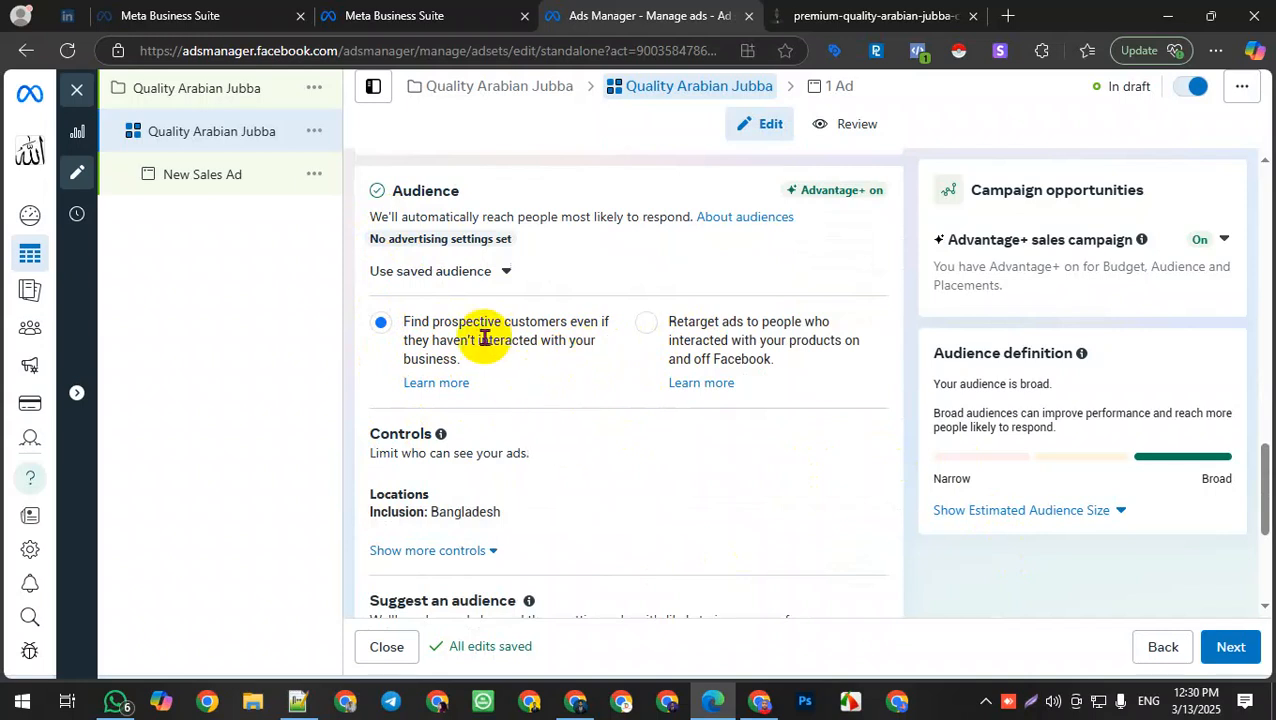
scroll(741, 474, down, 1)
scroll(741, 474, down, 1)
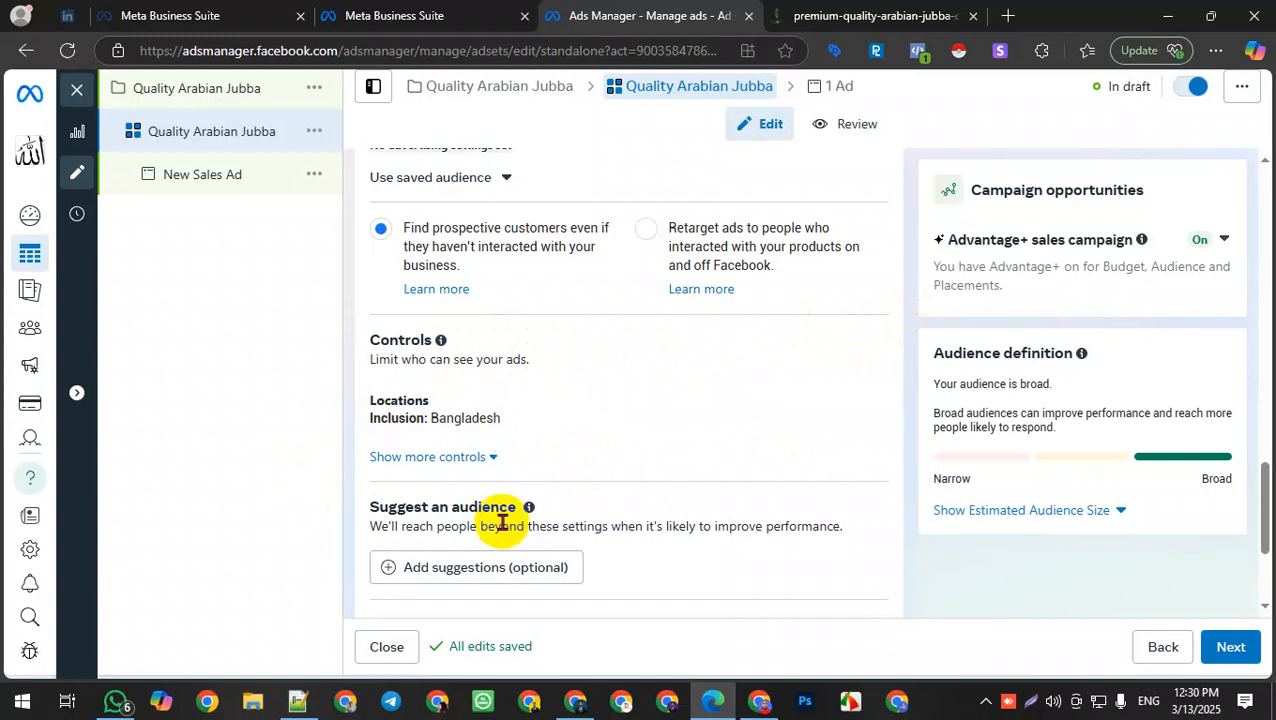
scroll(500, 521, down, 4)
scroll(466, 512, down, 1)
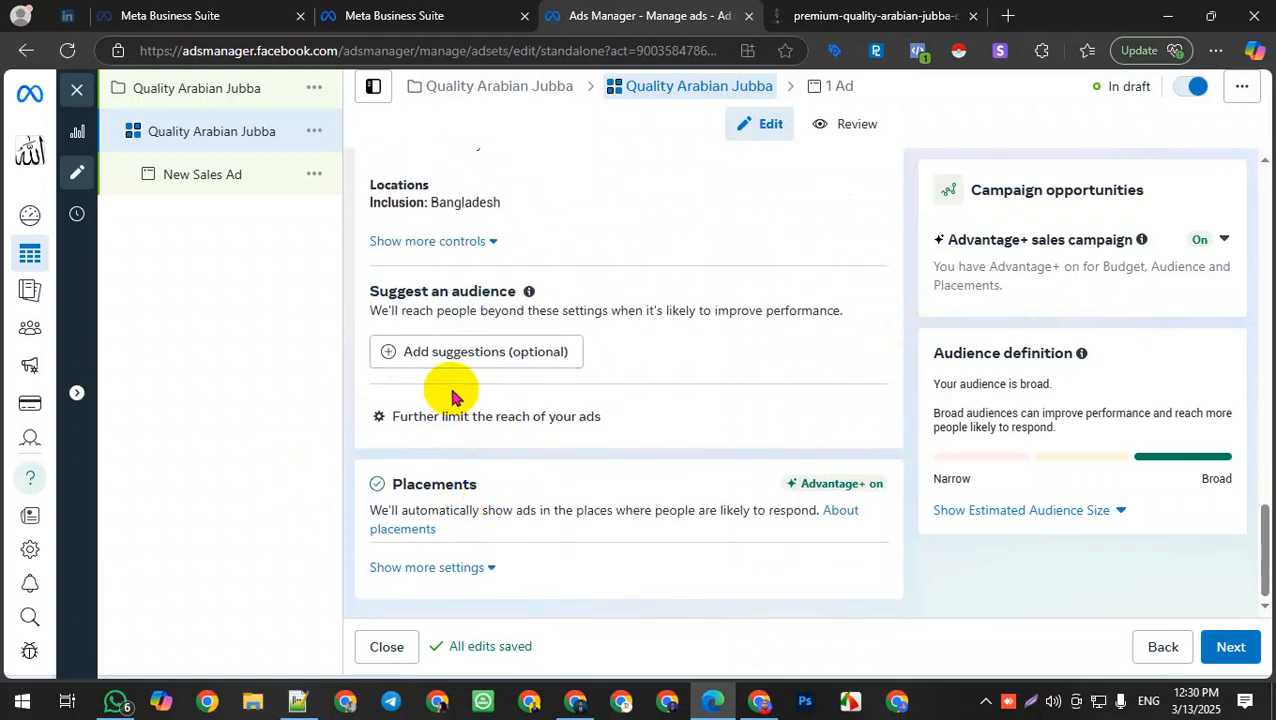
scroll(420, 368, up, 2)
scroll(483, 453, down, 2)
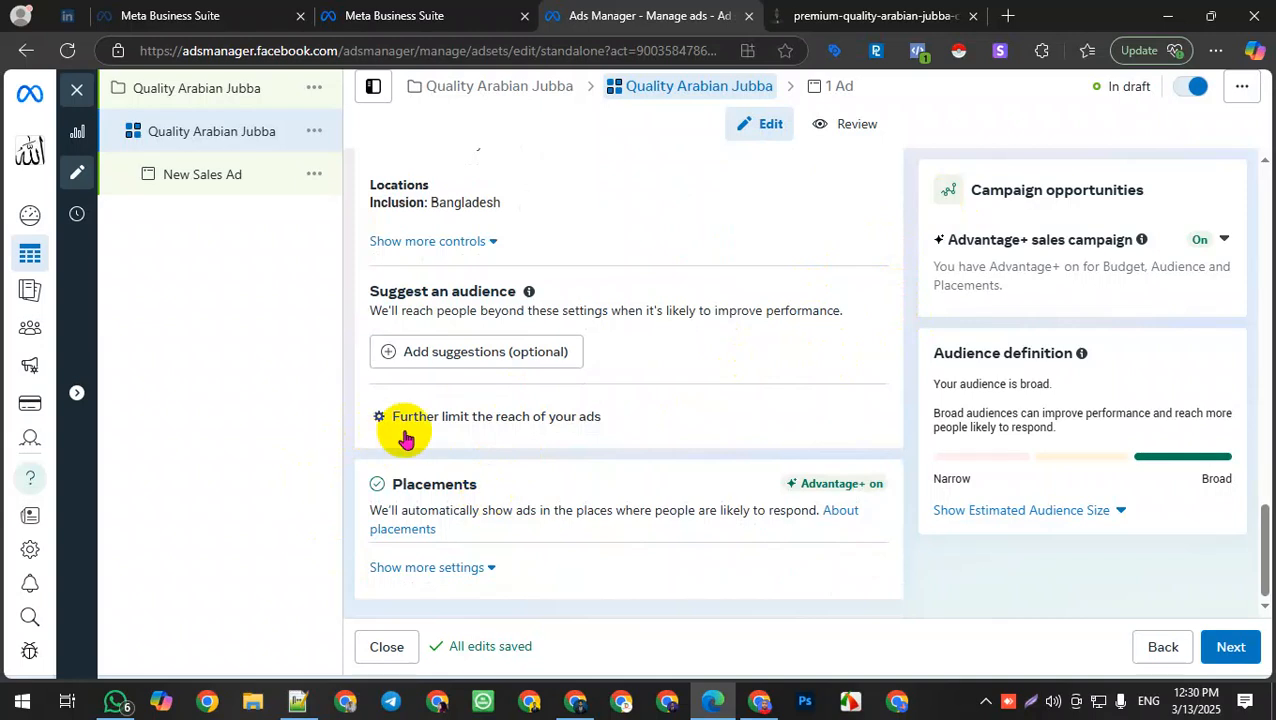
click(565, 431)
click(700, 392)
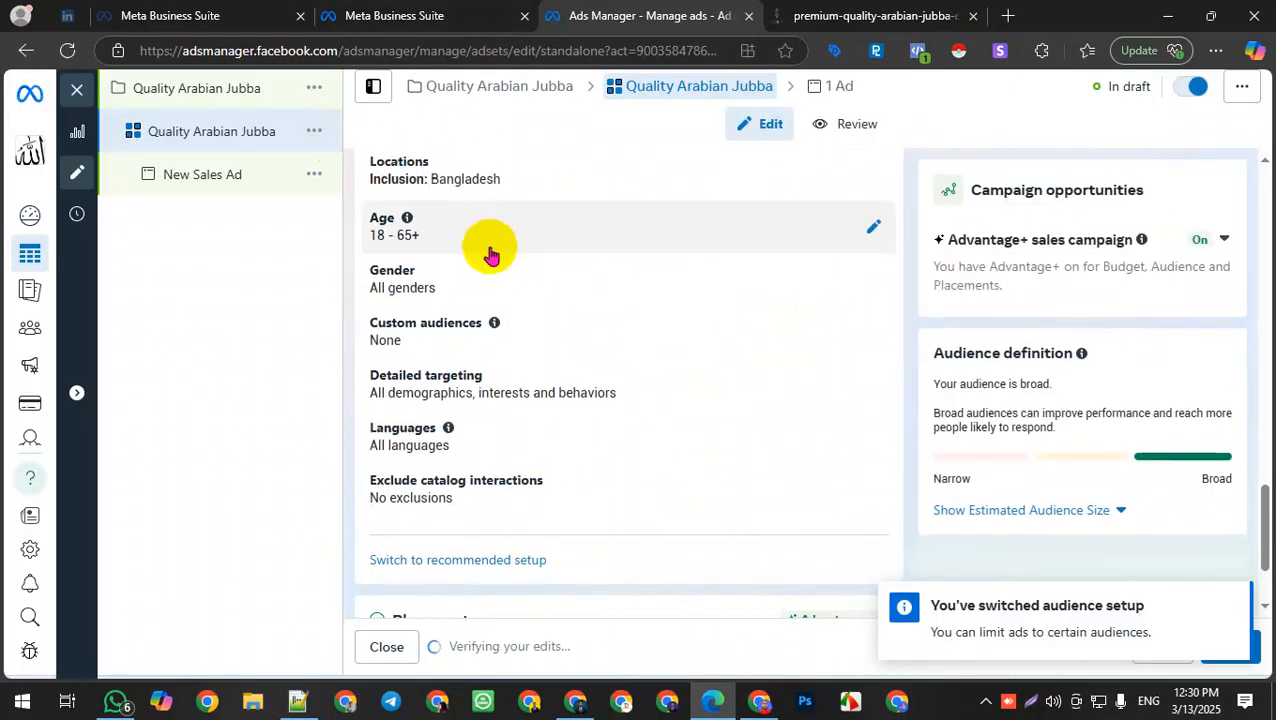
Step: Exclude Dhaka, Dhaka Division, Bangladesh from the ad set's target locations
click(849, 180)
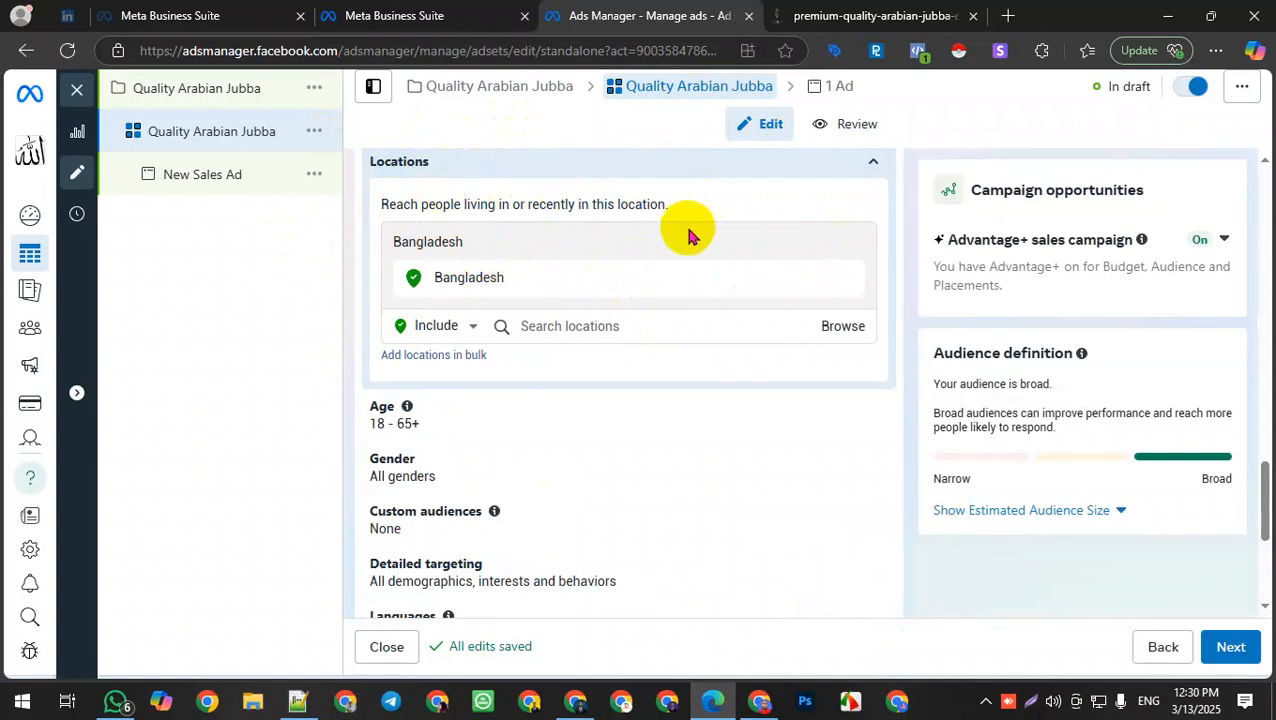
click(529, 326)
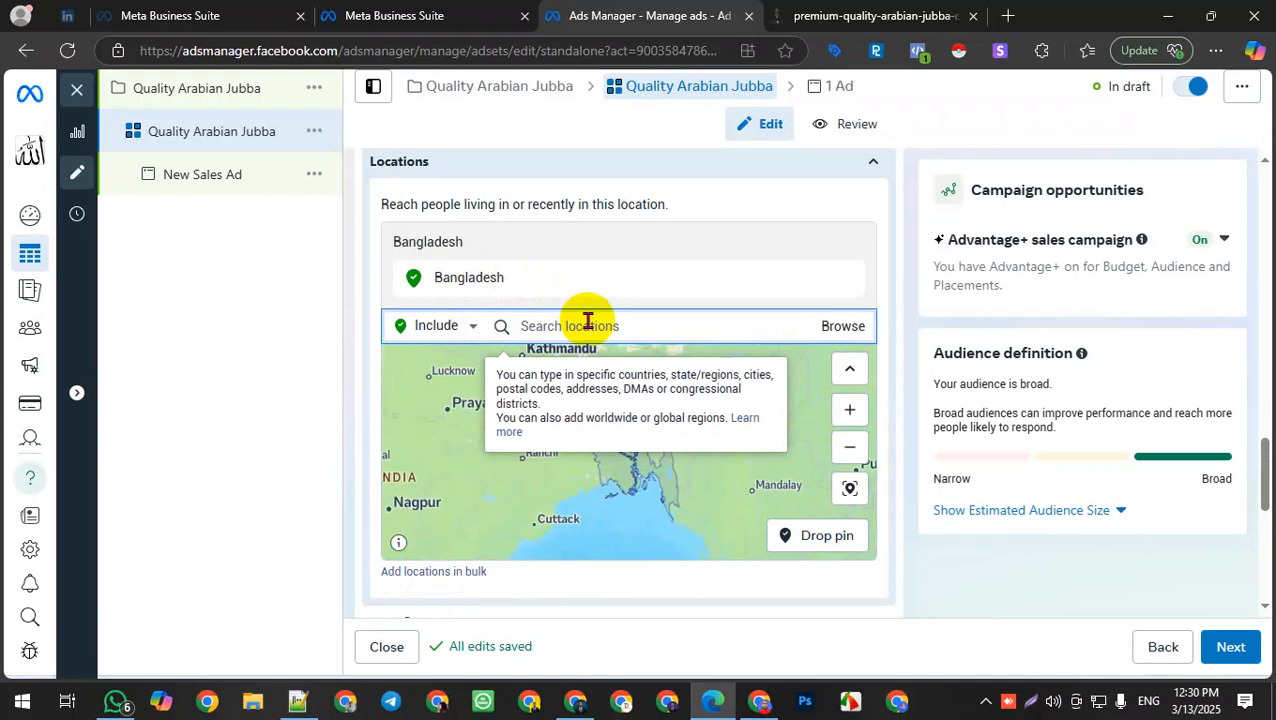
text(D)
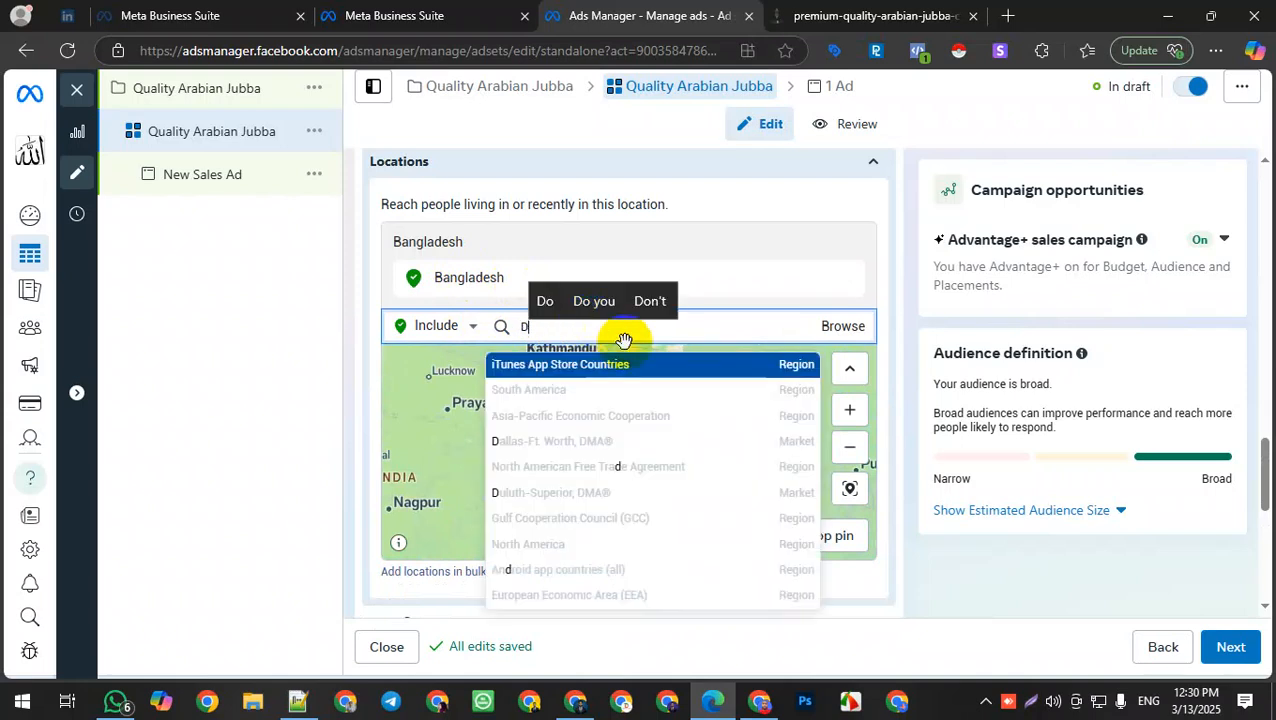
click(470, 328)
click(433, 370)
click(543, 330)
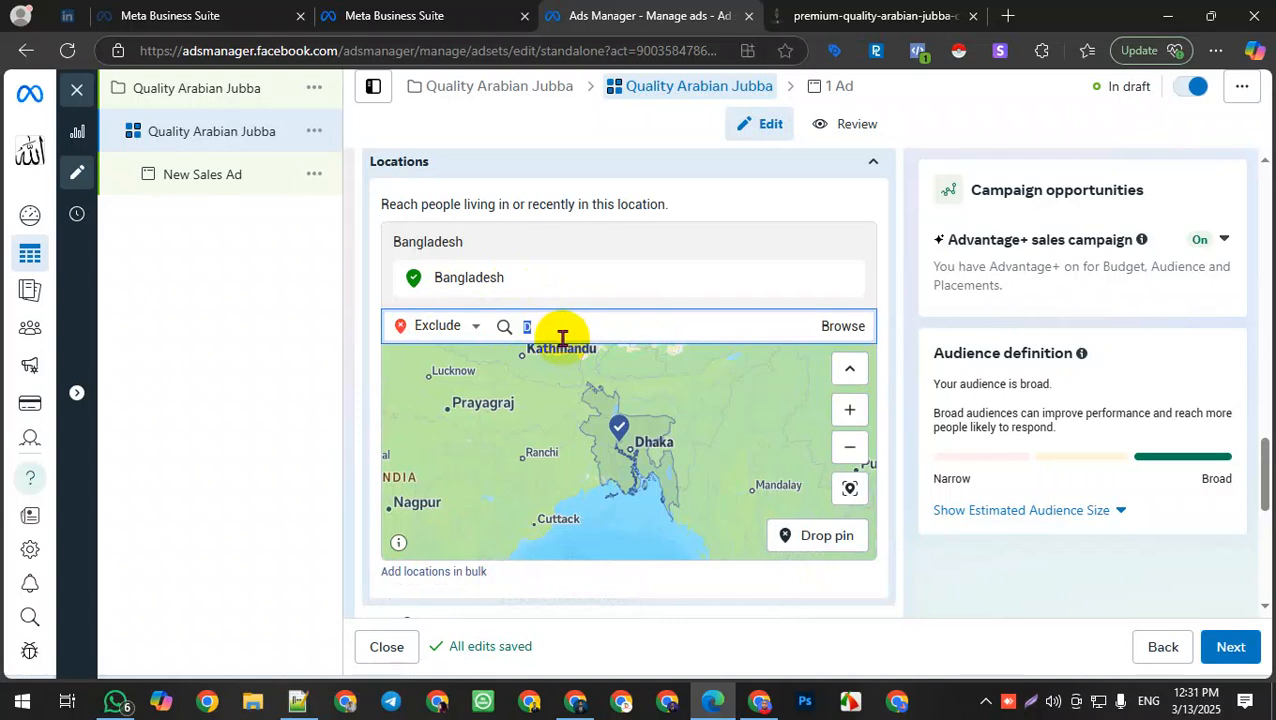
text(ha)
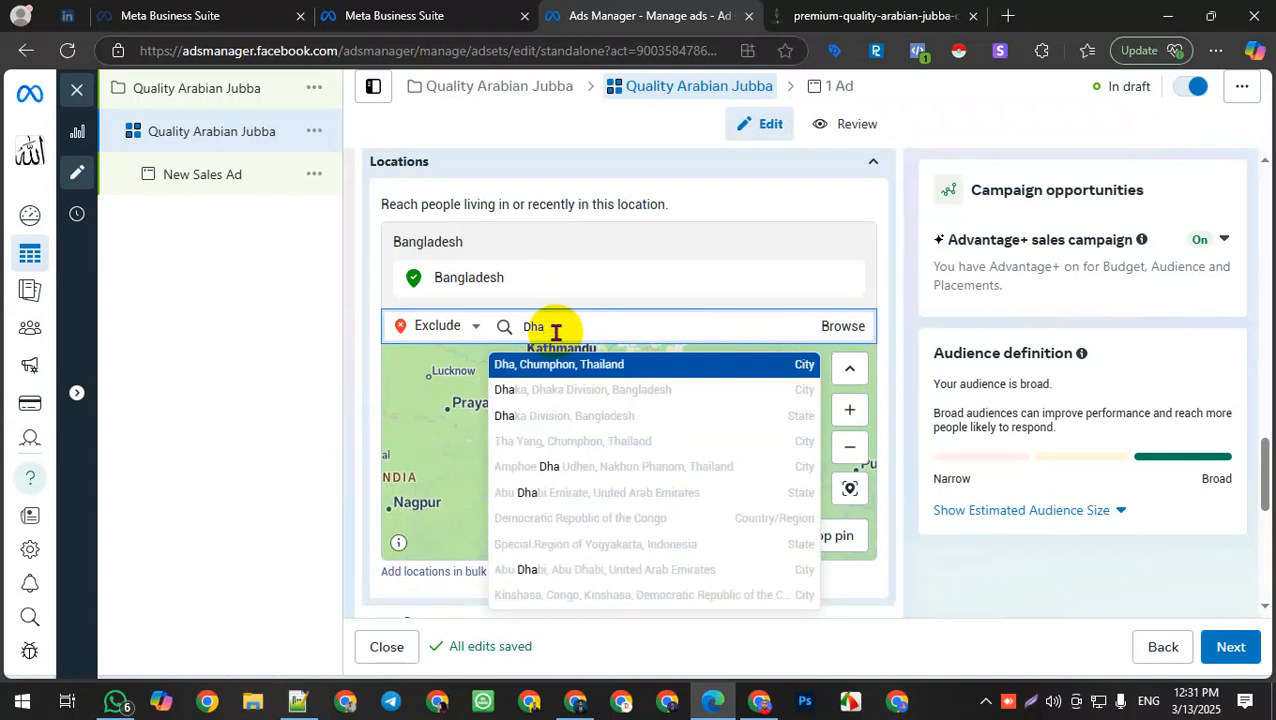
text(ka)
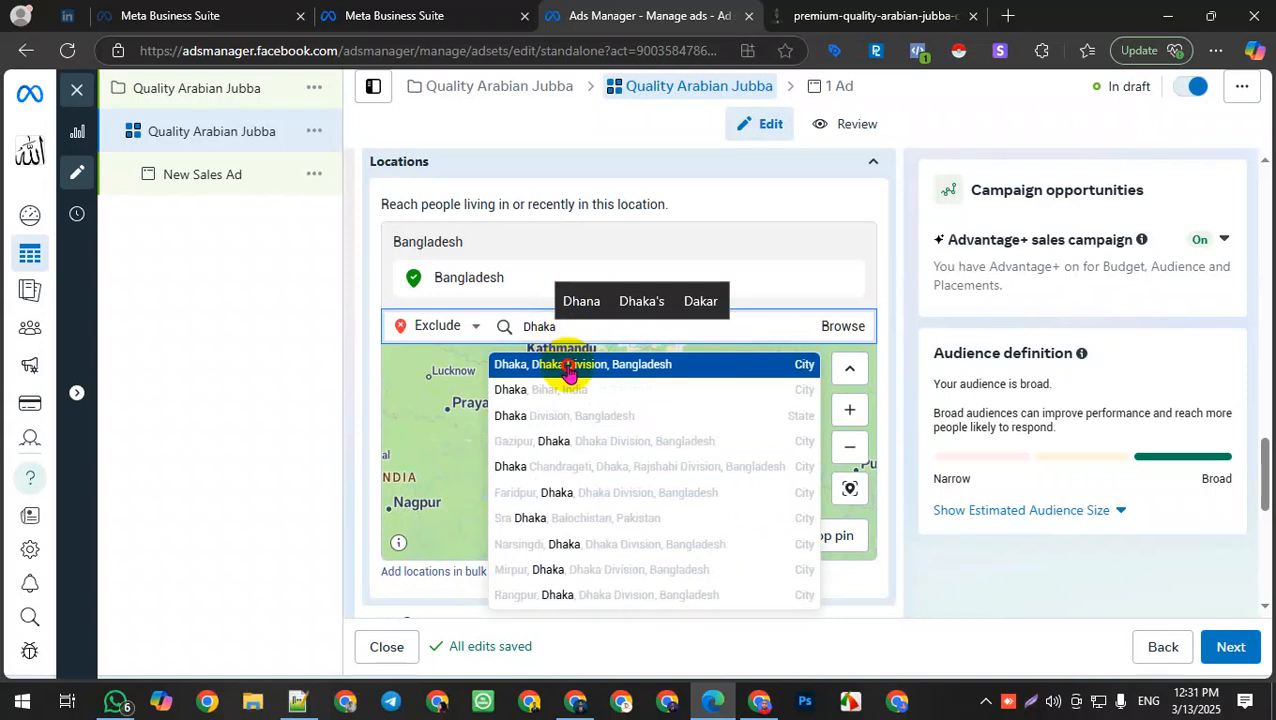
click(563, 373)
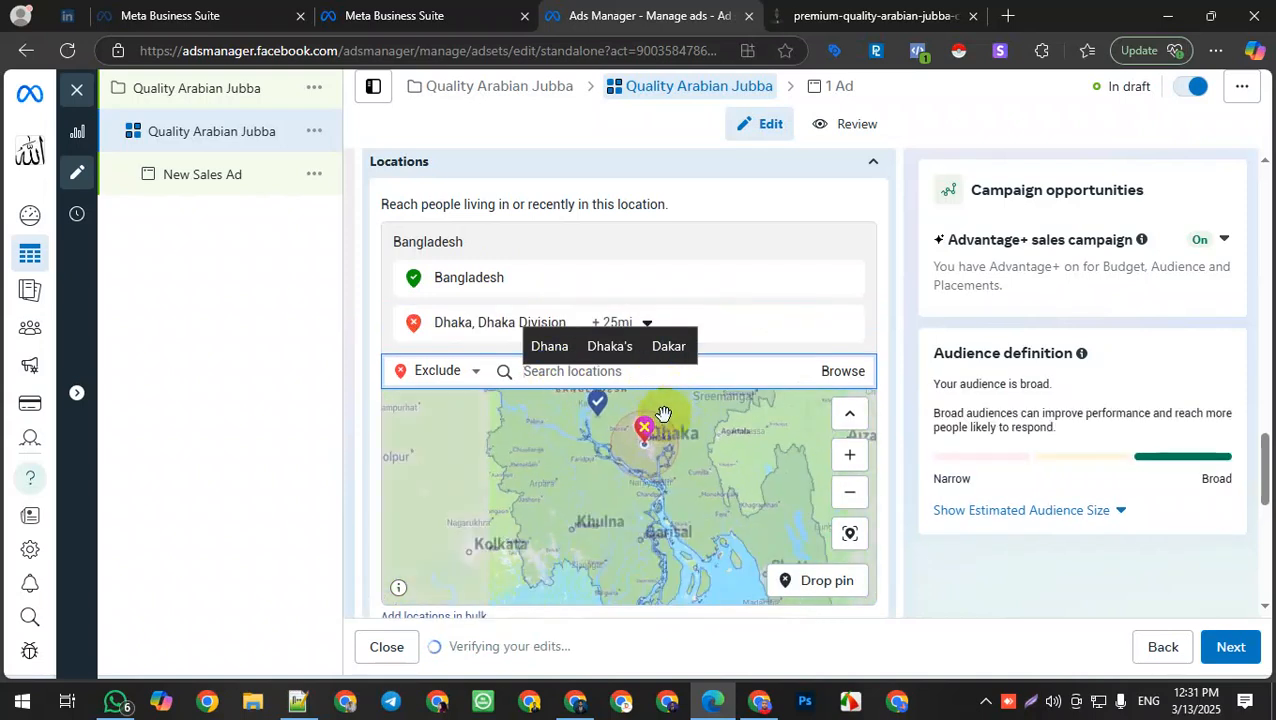
Step: Set the audience's maximum age to 50
scroll(835, 300, down, 3)
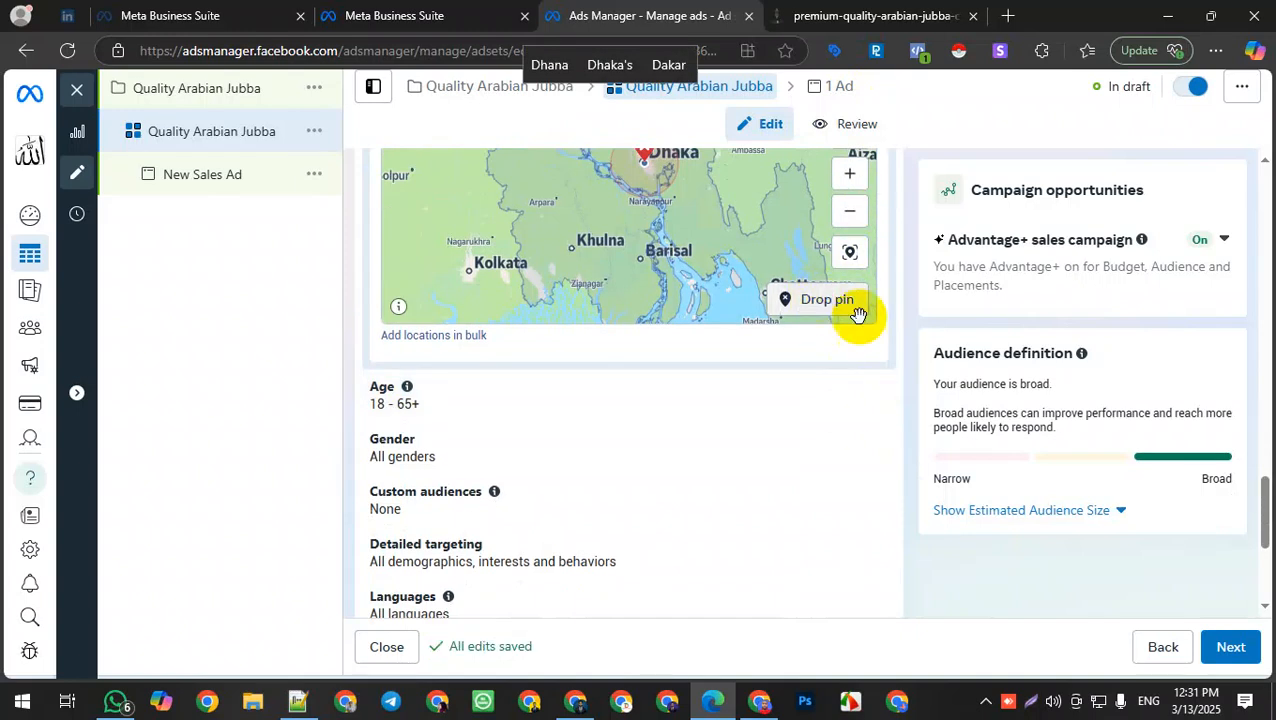
scroll(863, 387, down, 3)
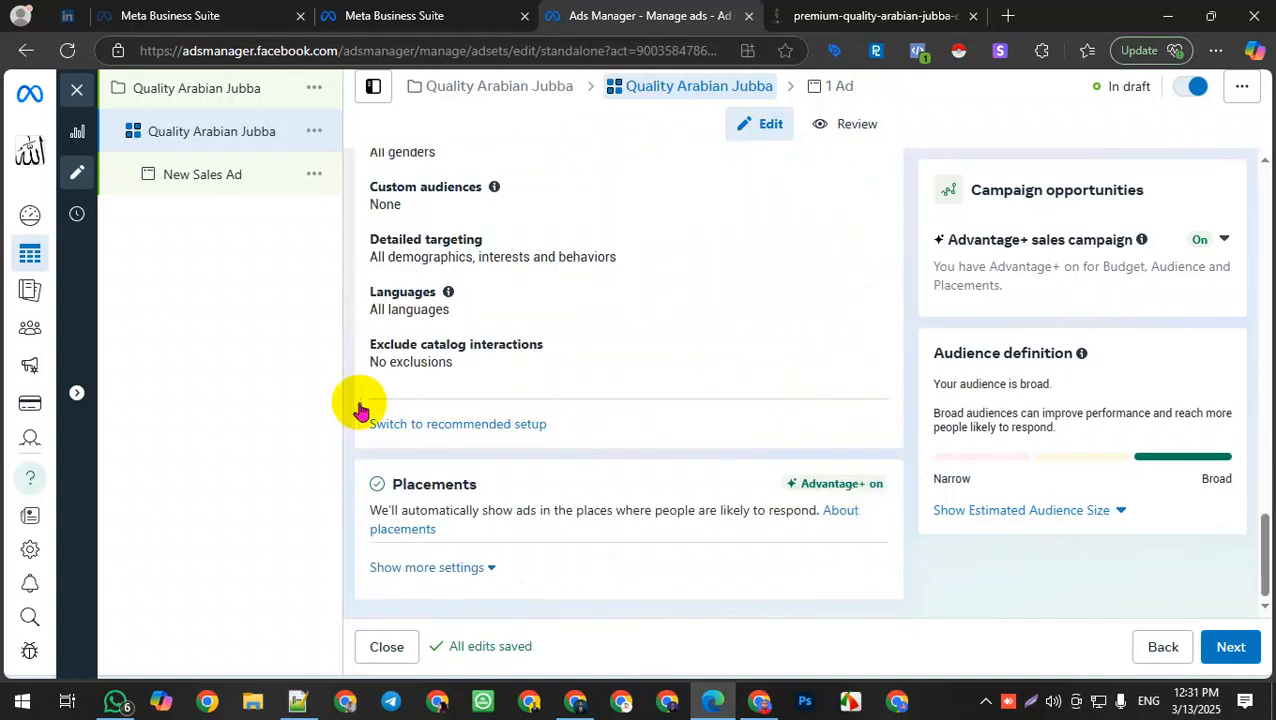
scroll(440, 303, up, 3)
click(537, 364)
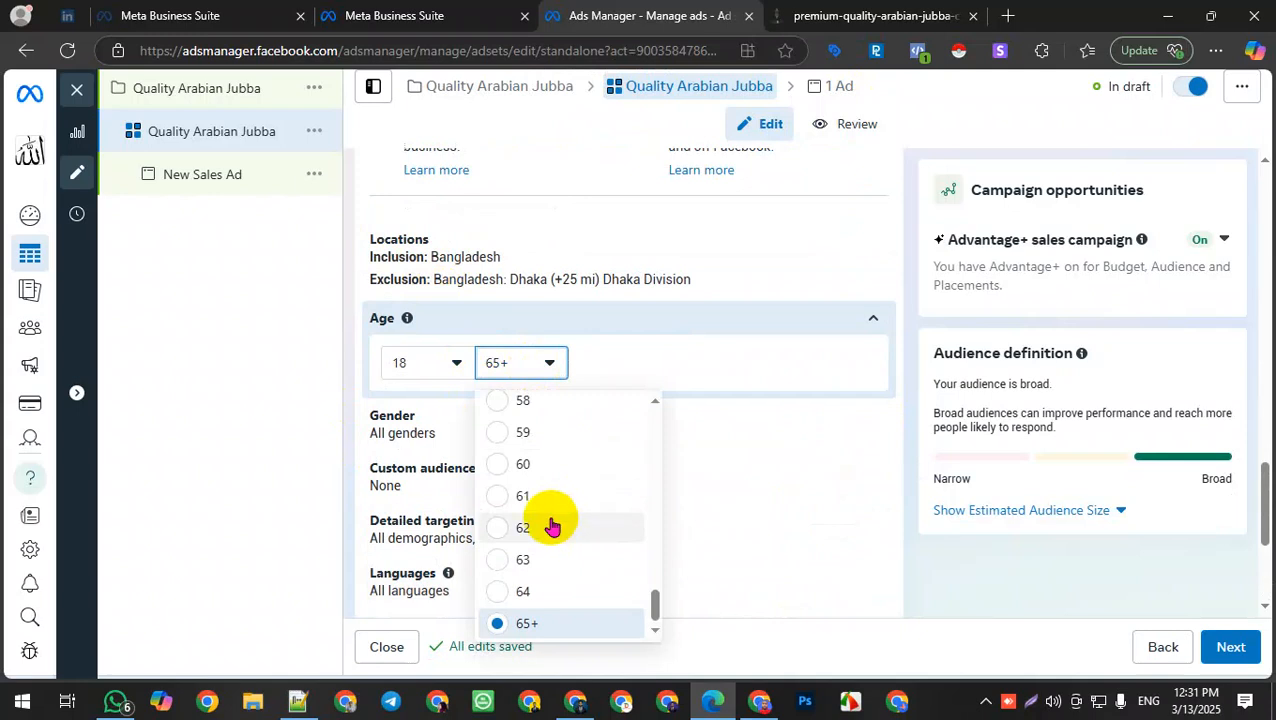
scroll(535, 506, up, 1)
scroll(532, 506, down, 1)
scroll(536, 508, up, 3)
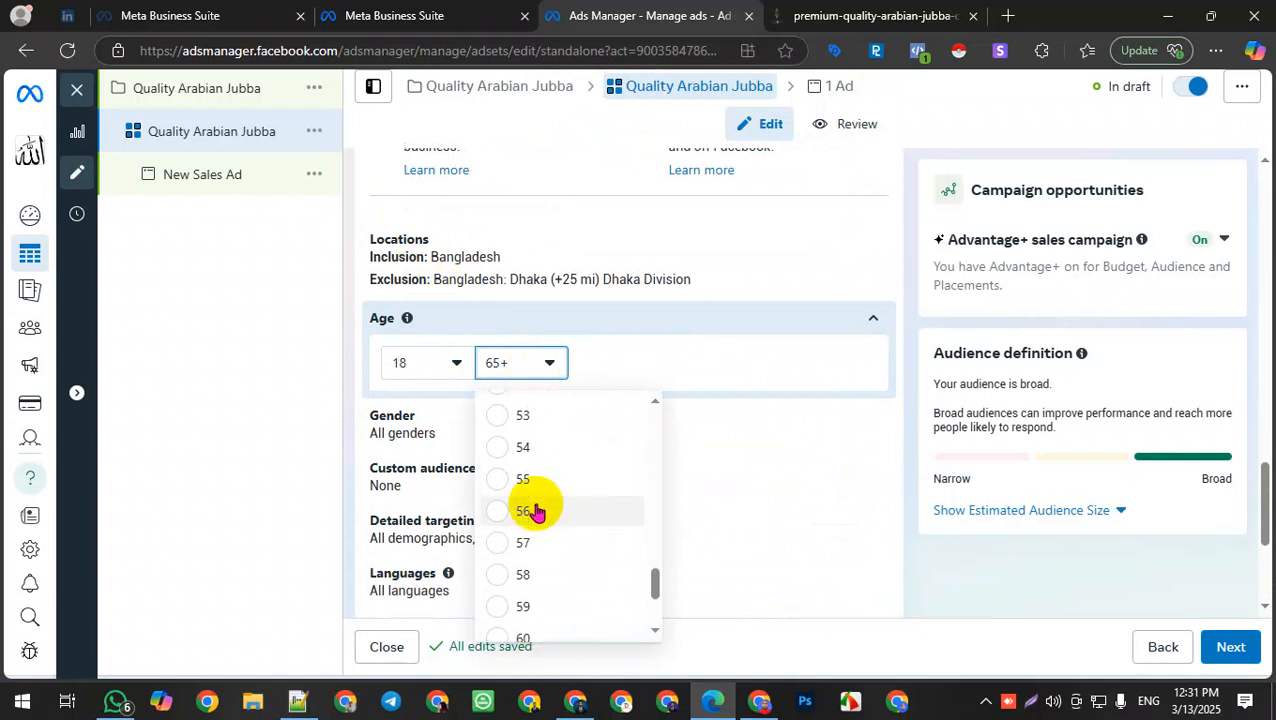
scroll(525, 490, up, 2)
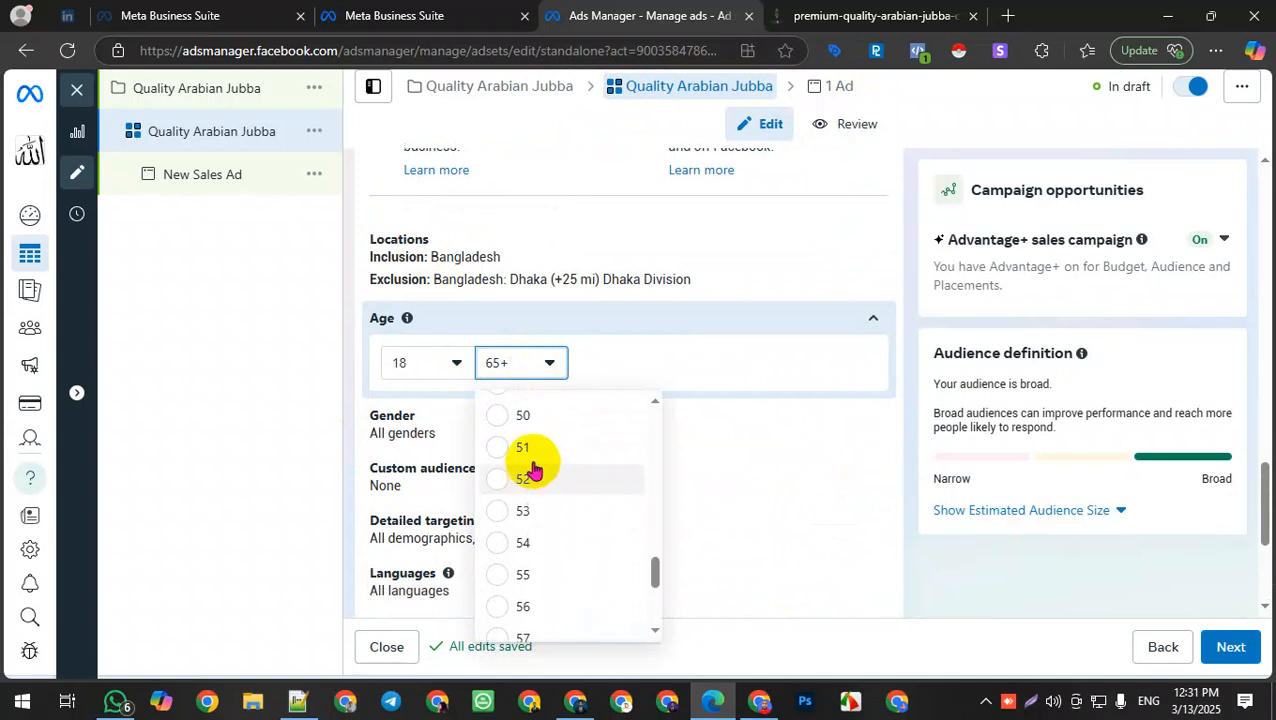
click(540, 416)
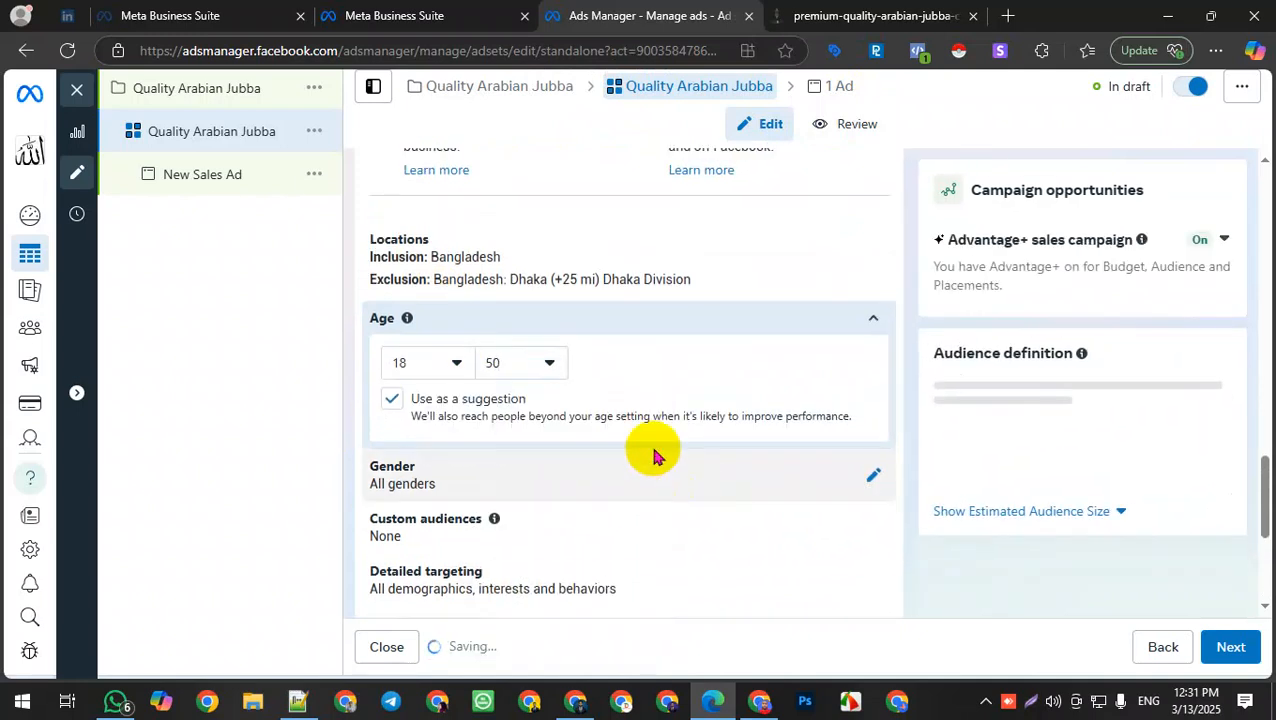
Step: Limit the audience gender to Men
click(873, 475)
click(470, 418)
scroll(730, 410, down, 3)
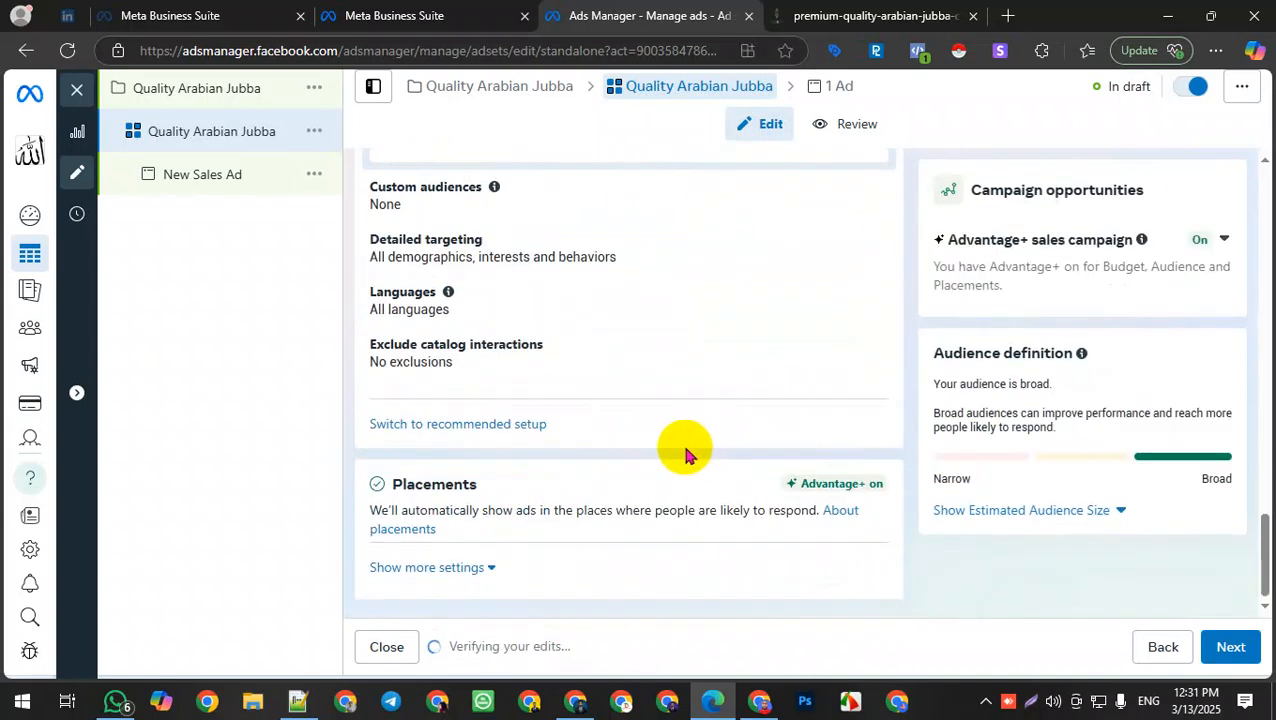
scroll(660, 435, up, 2)
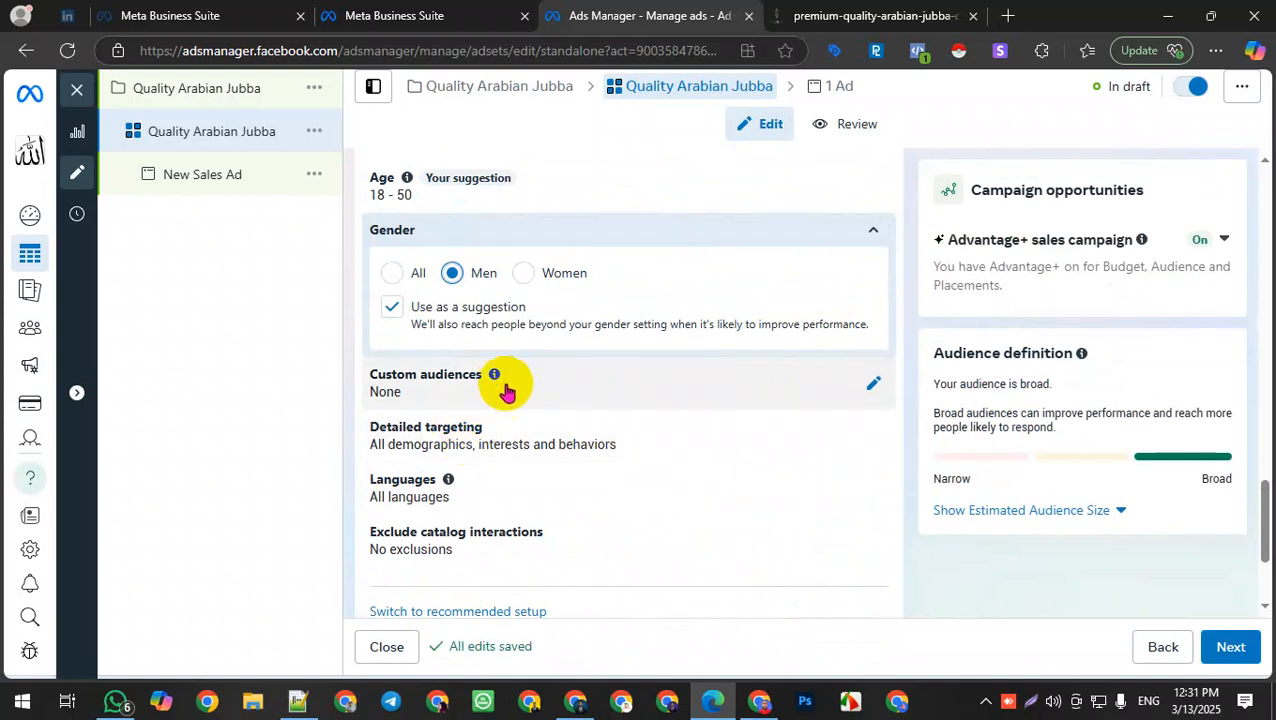
click(873, 384)
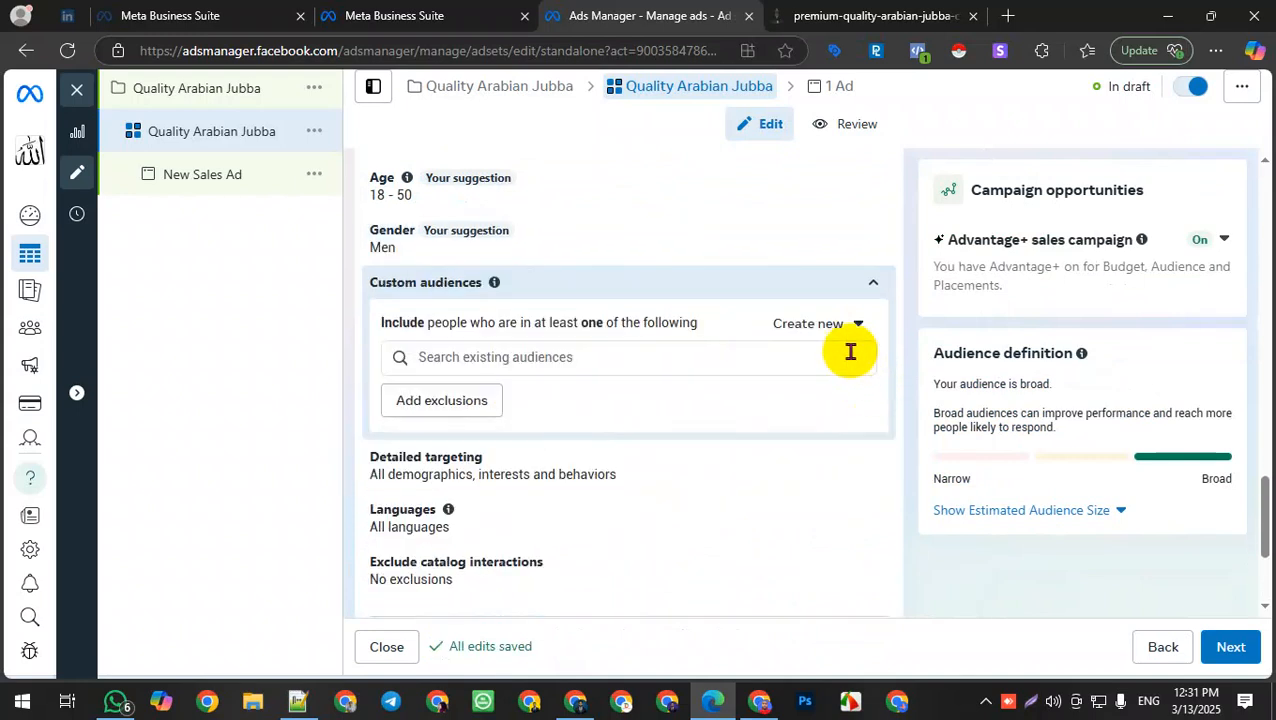
click(483, 362)
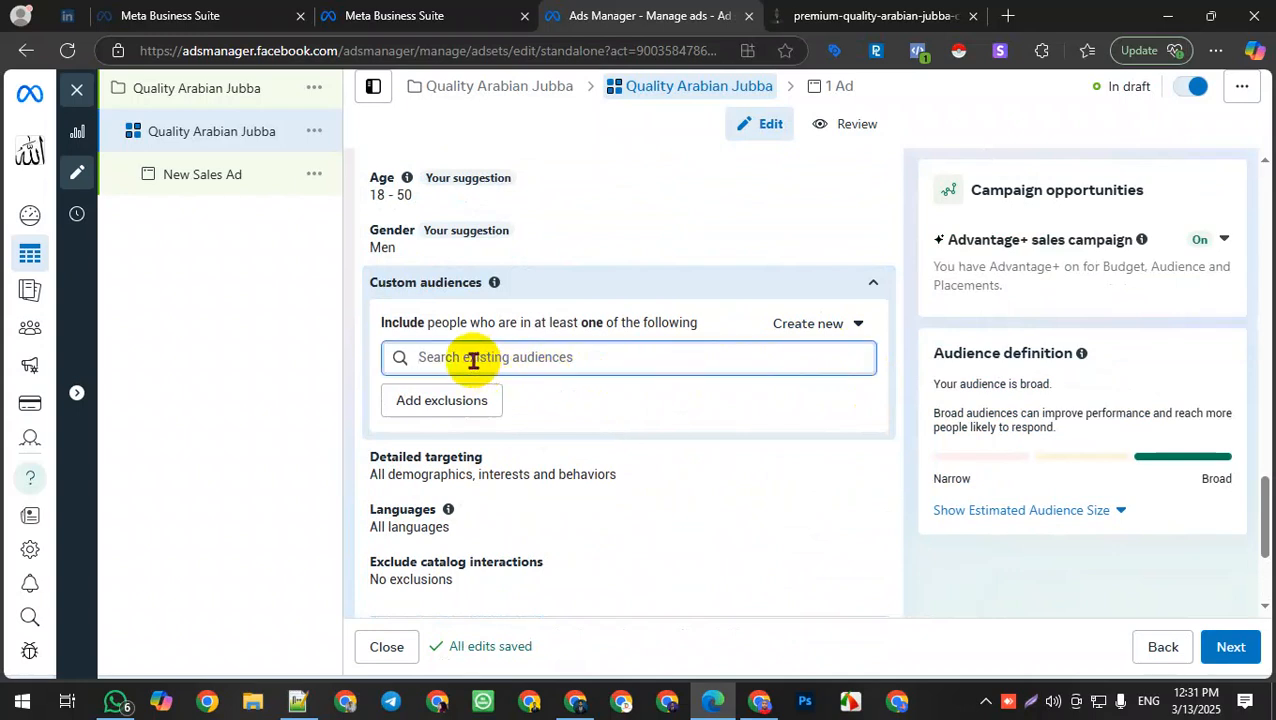
click(875, 284)
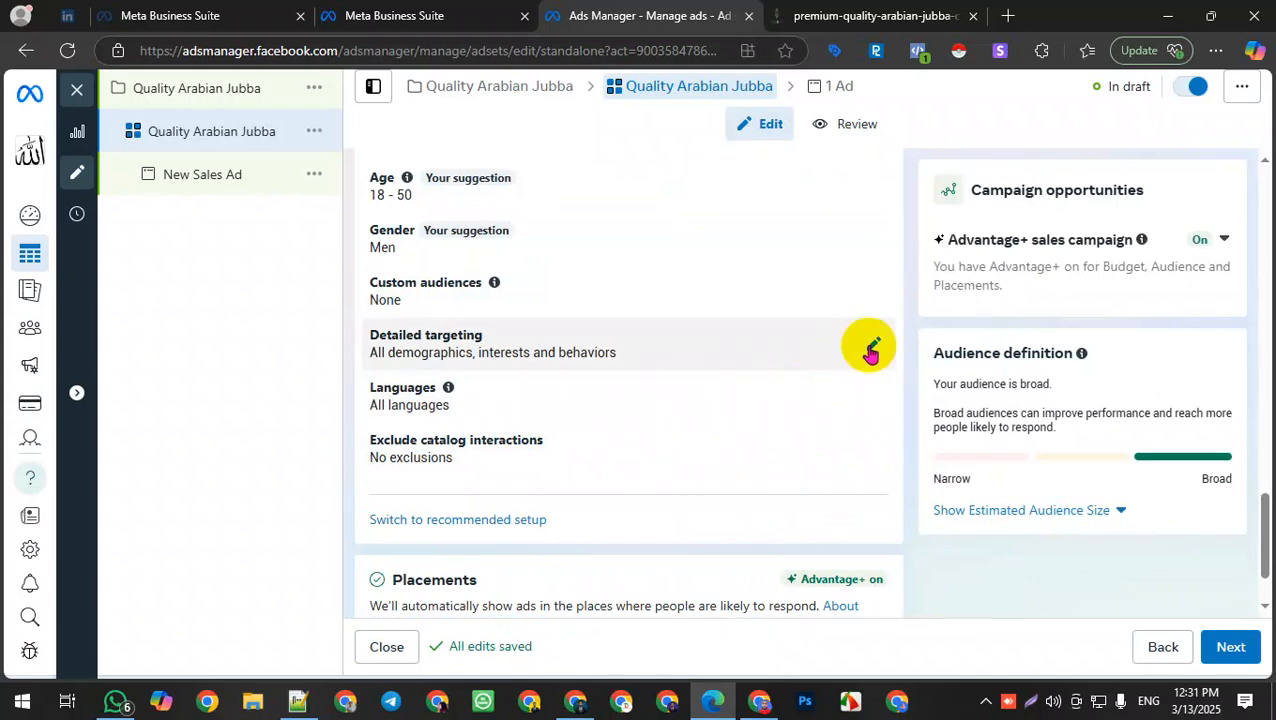
Step: Add Men's clothing (apparel) as a detailed targeting interest by searching for men's
click(870, 352)
click(497, 401)
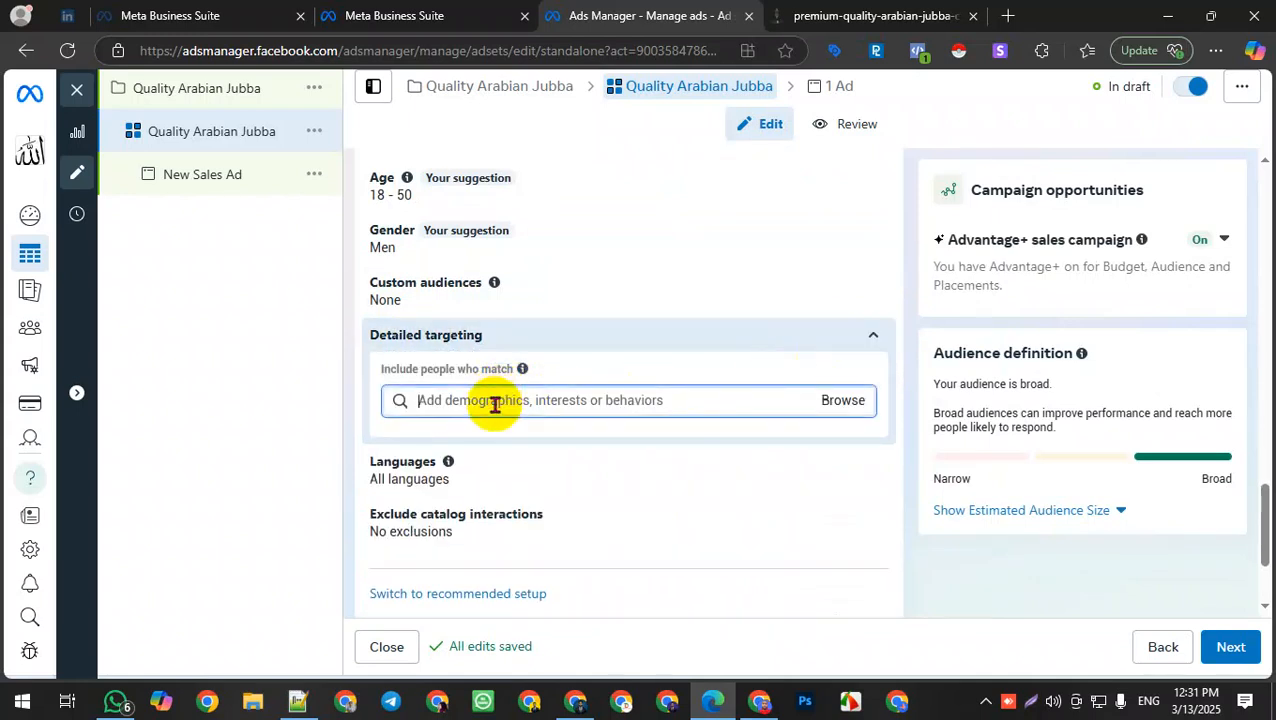
text(me)
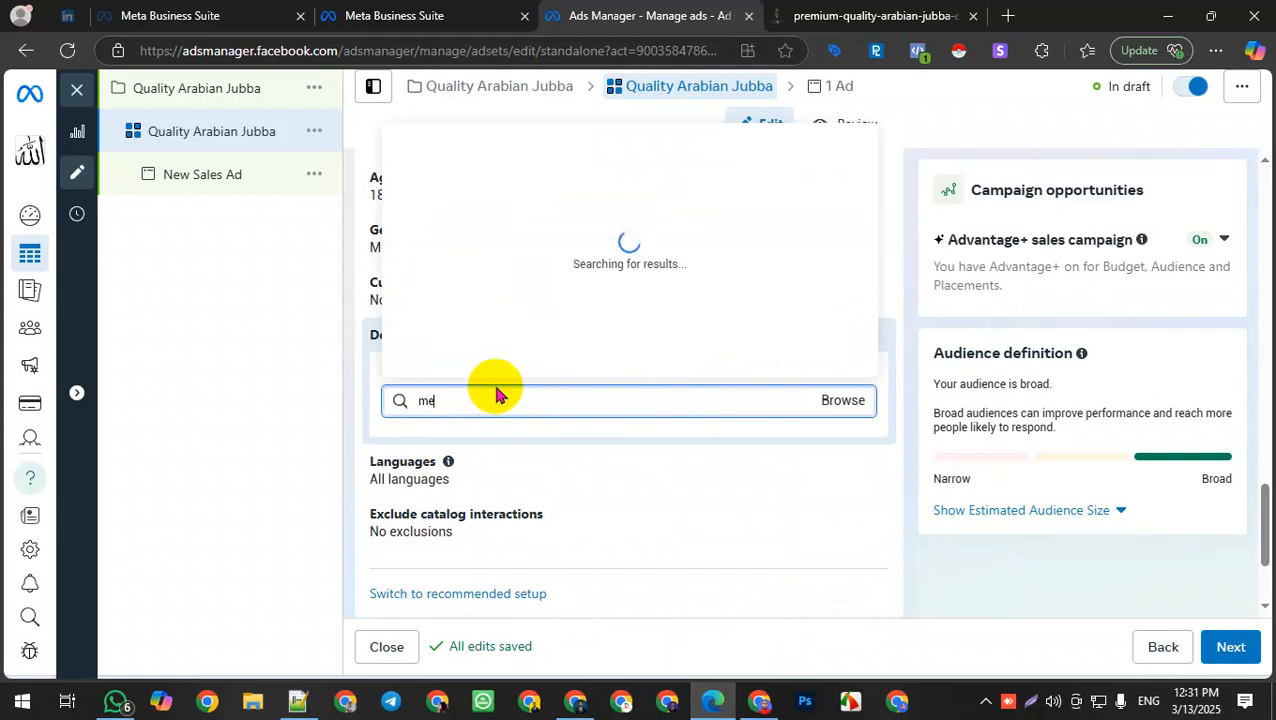
text(n's)
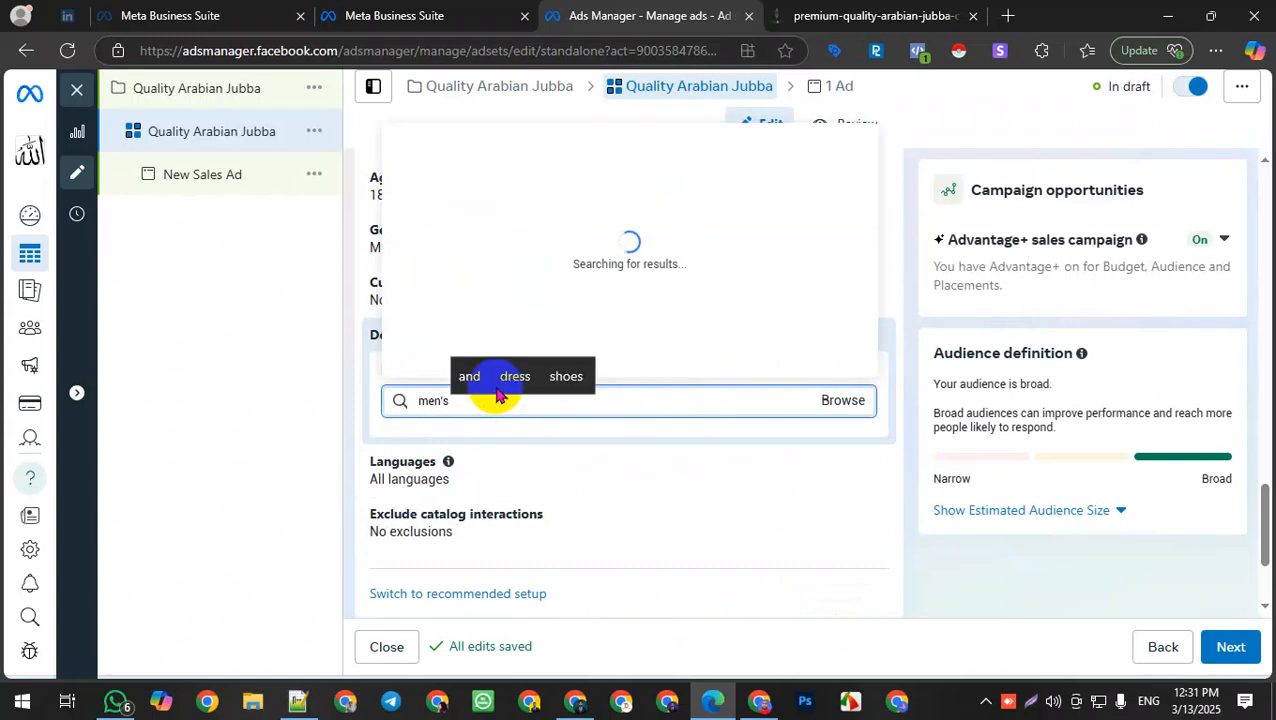
mouse_move(517, 230)
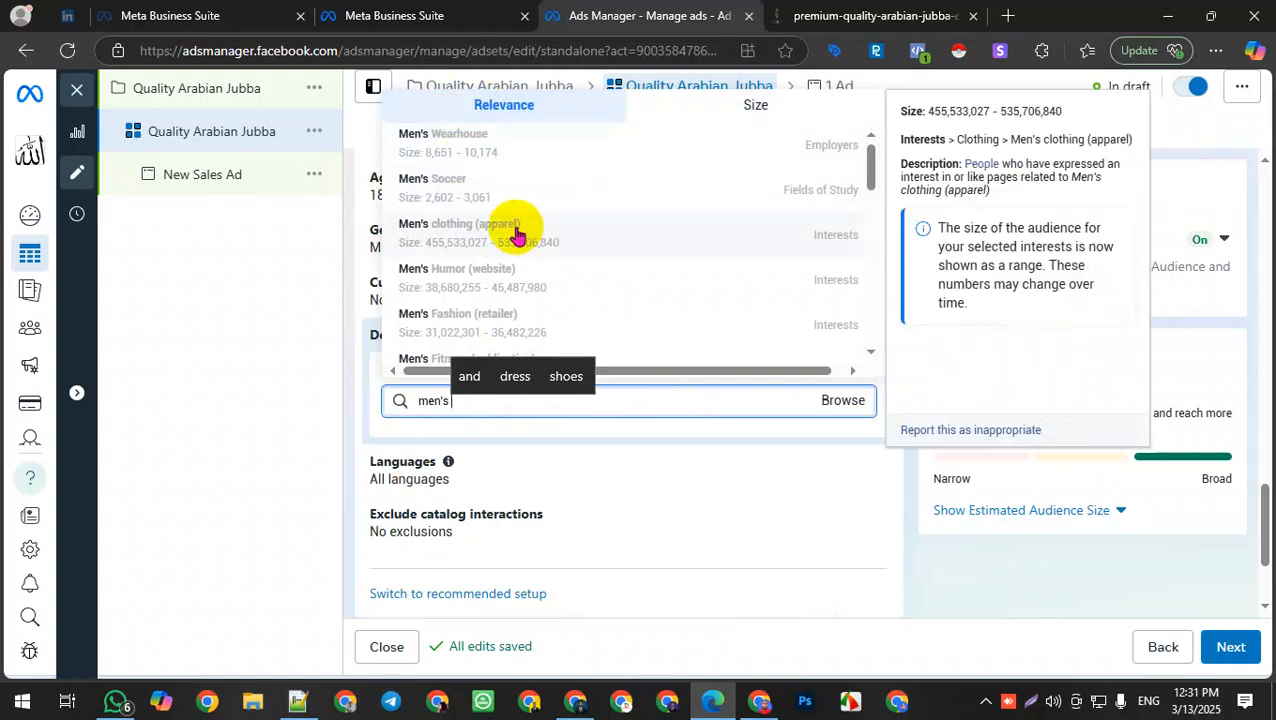
click(517, 232)
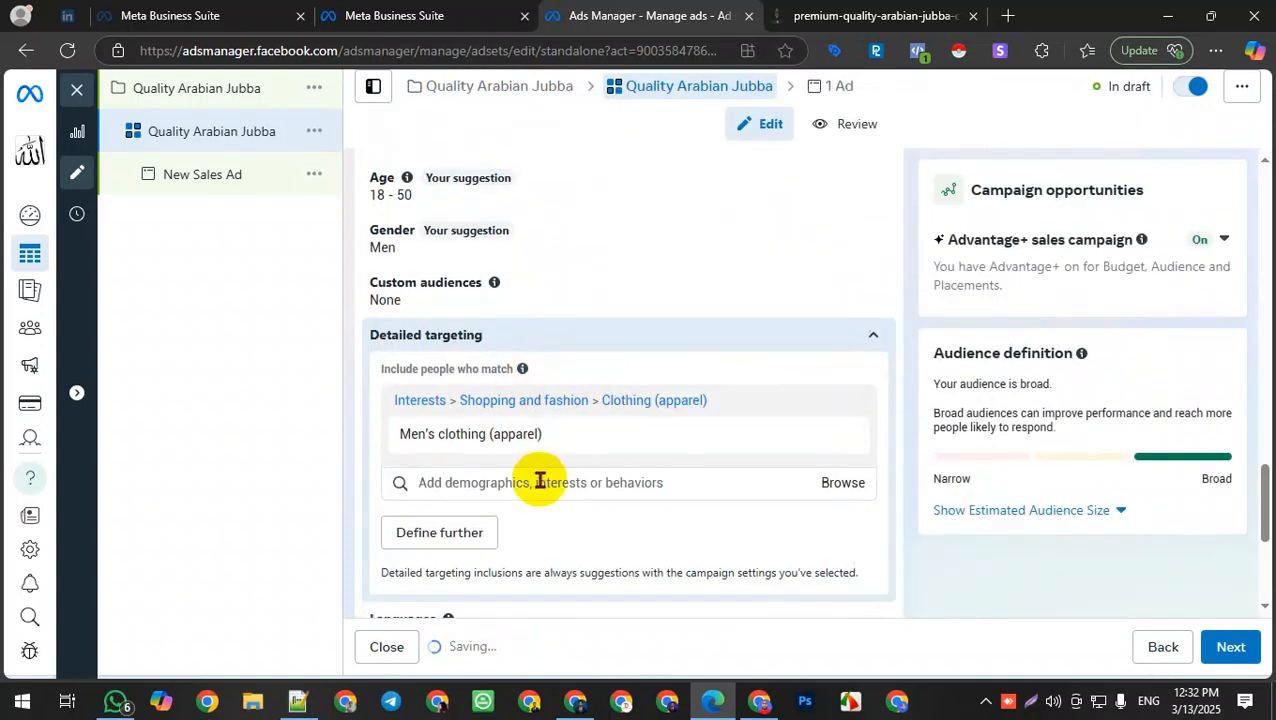
Step: Search men's again and add Men's Fashion (retailer) to the detailed targeting
click(538, 484)
text(men)
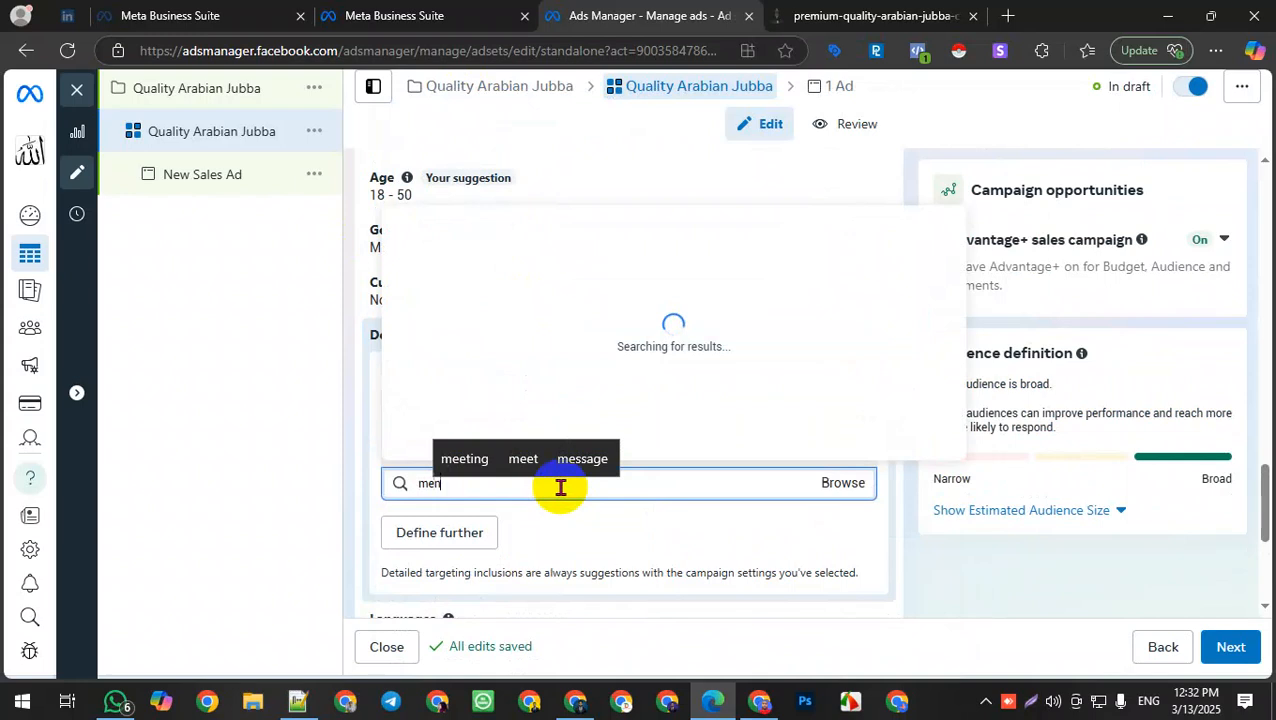
text('s)
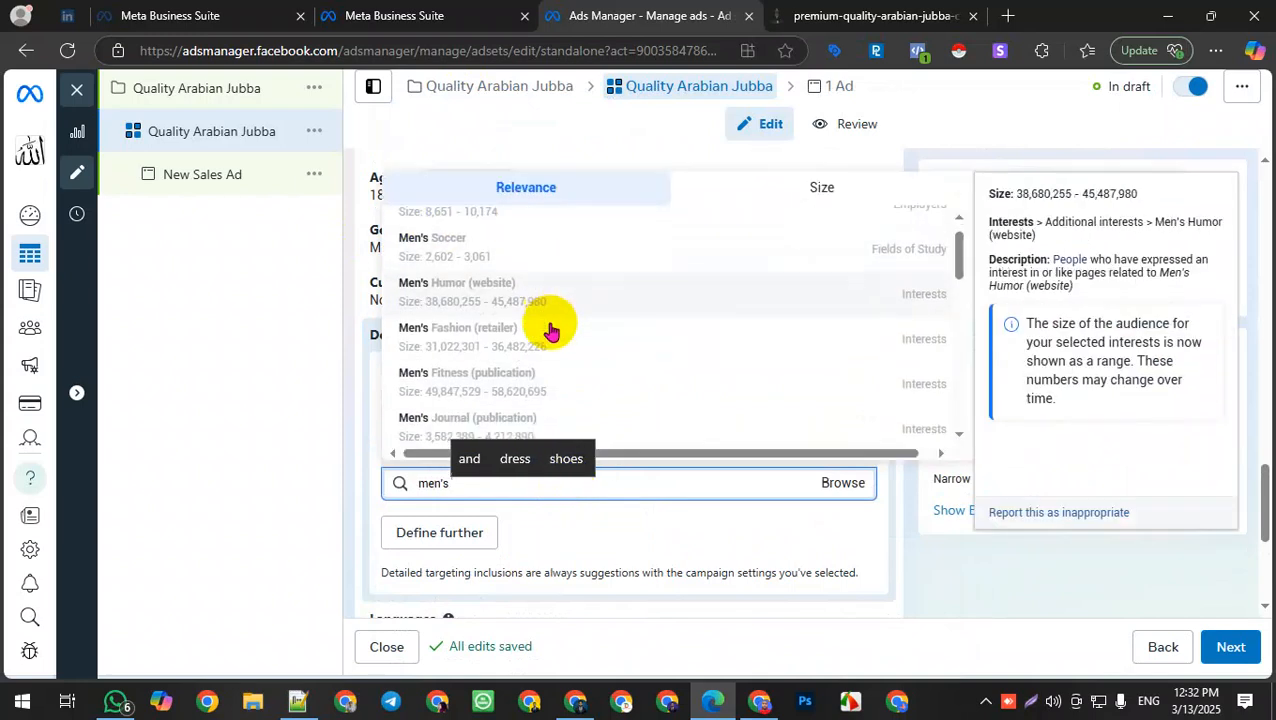
scroll(550, 330, down, 6)
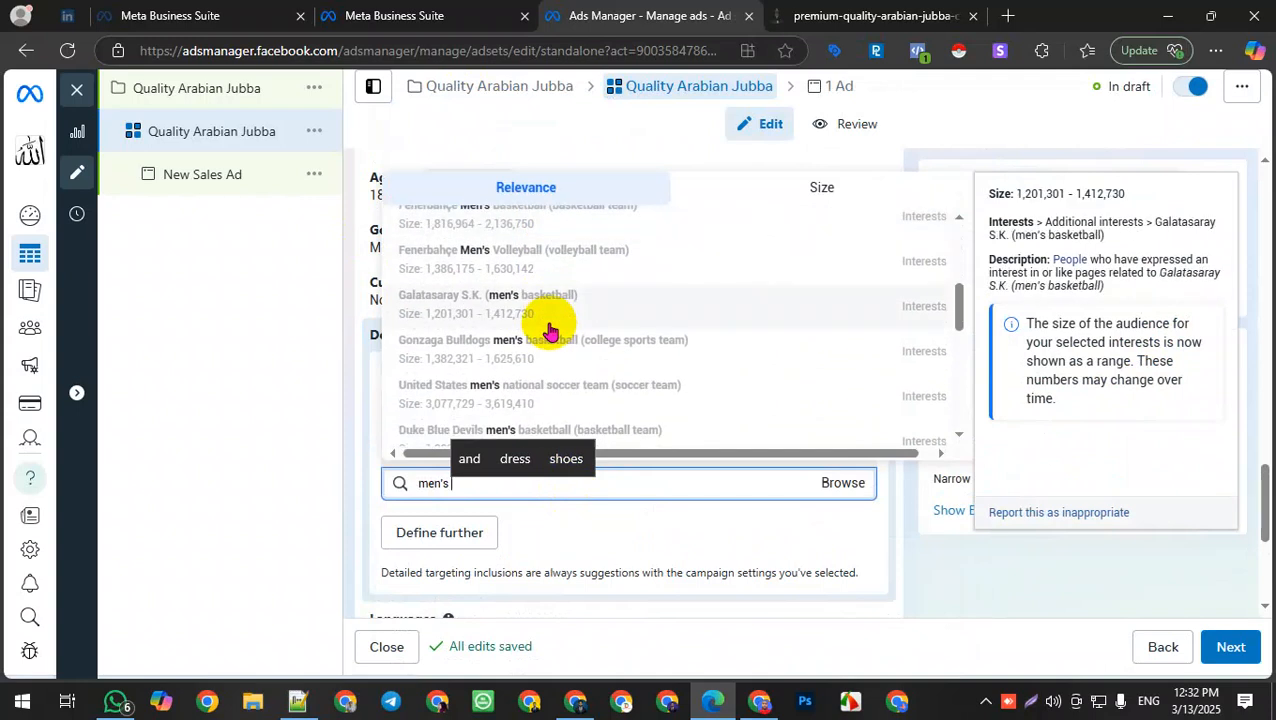
scroll(550, 330, down, 5)
scroll(600, 360, up, 3)
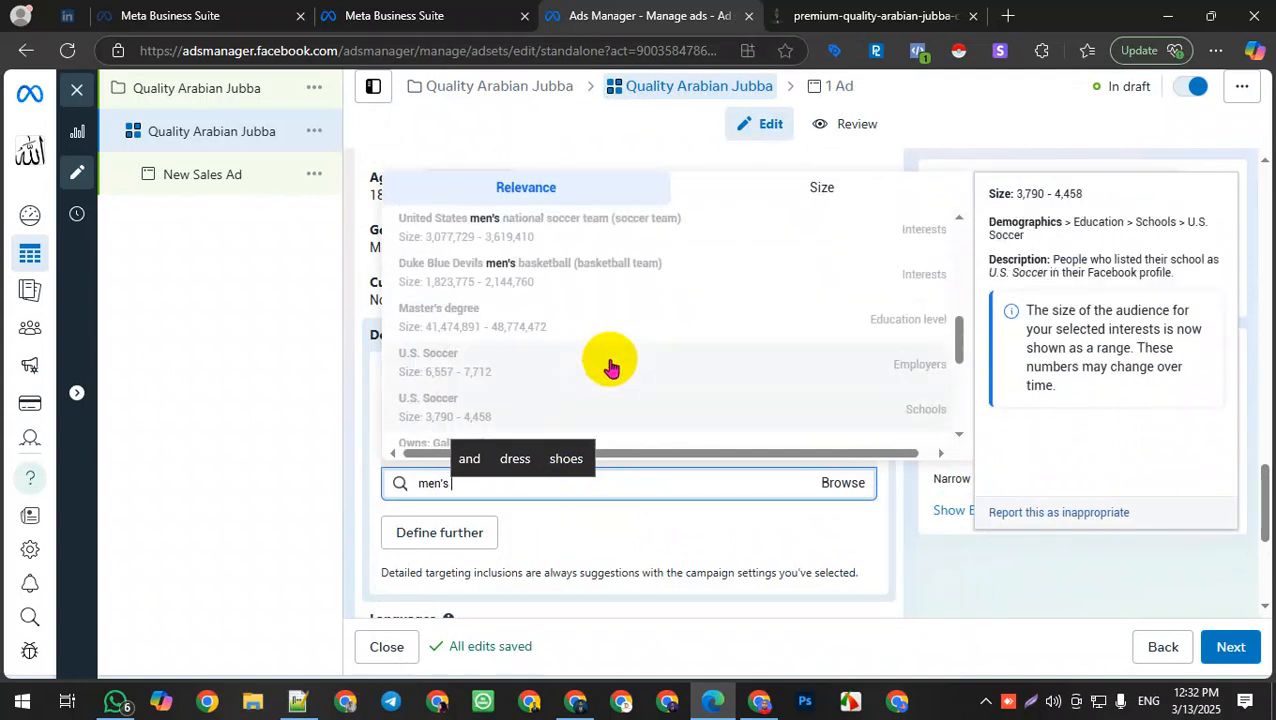
scroll(605, 368, up, 5)
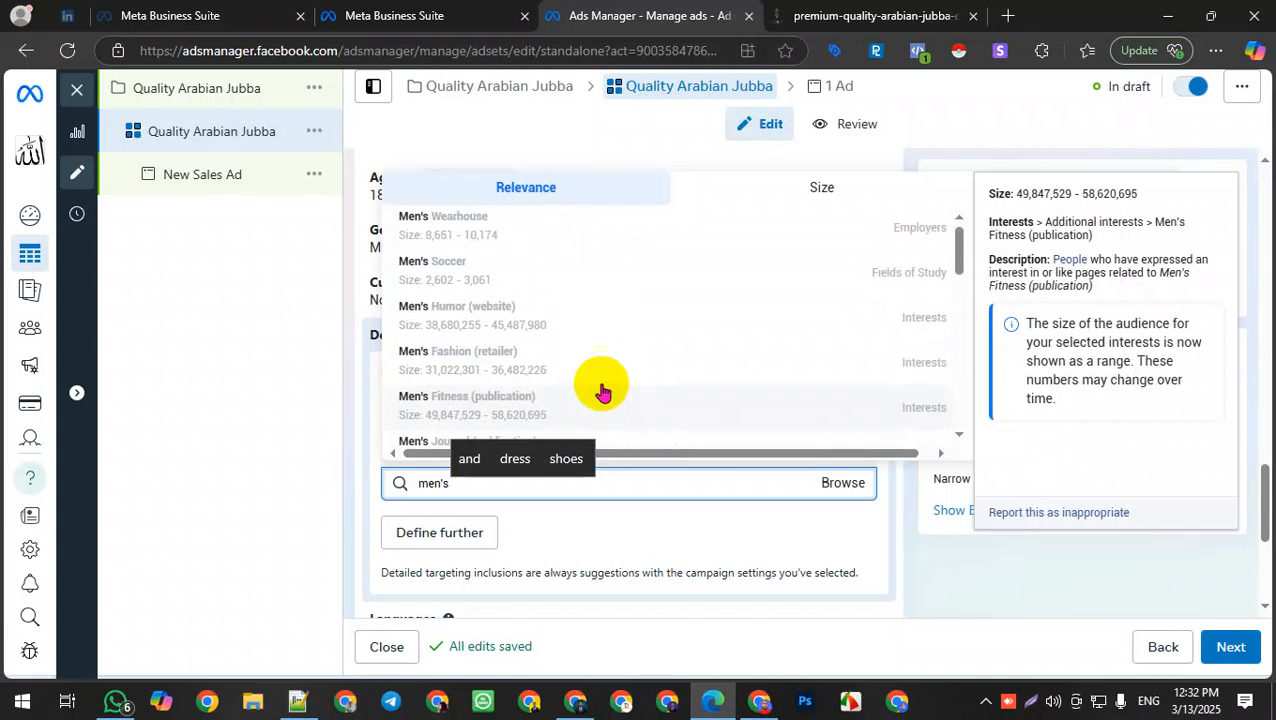
click(477, 354)
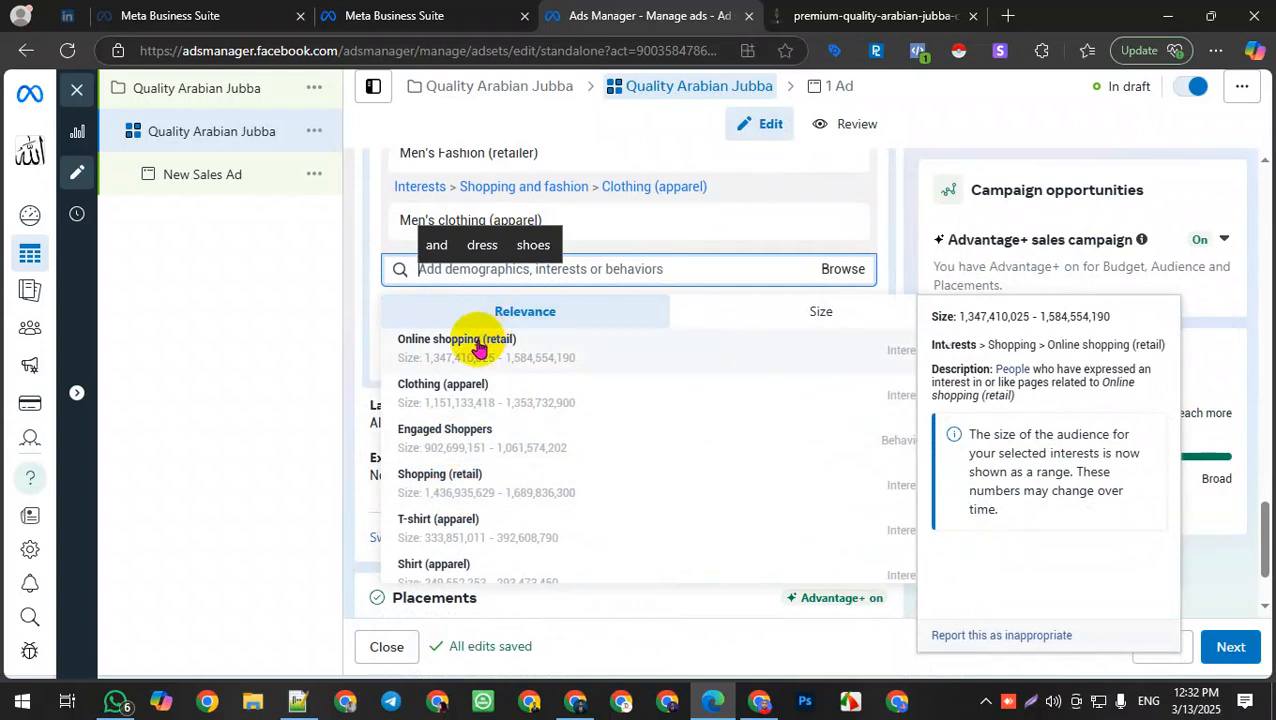
Step: Add the suggested interests Online shopping (retail), Clothing (apparel), Fashion accessories (accessories) and T-shirt (apparel)
click(480, 357)
scroll(494, 458, down, 1)
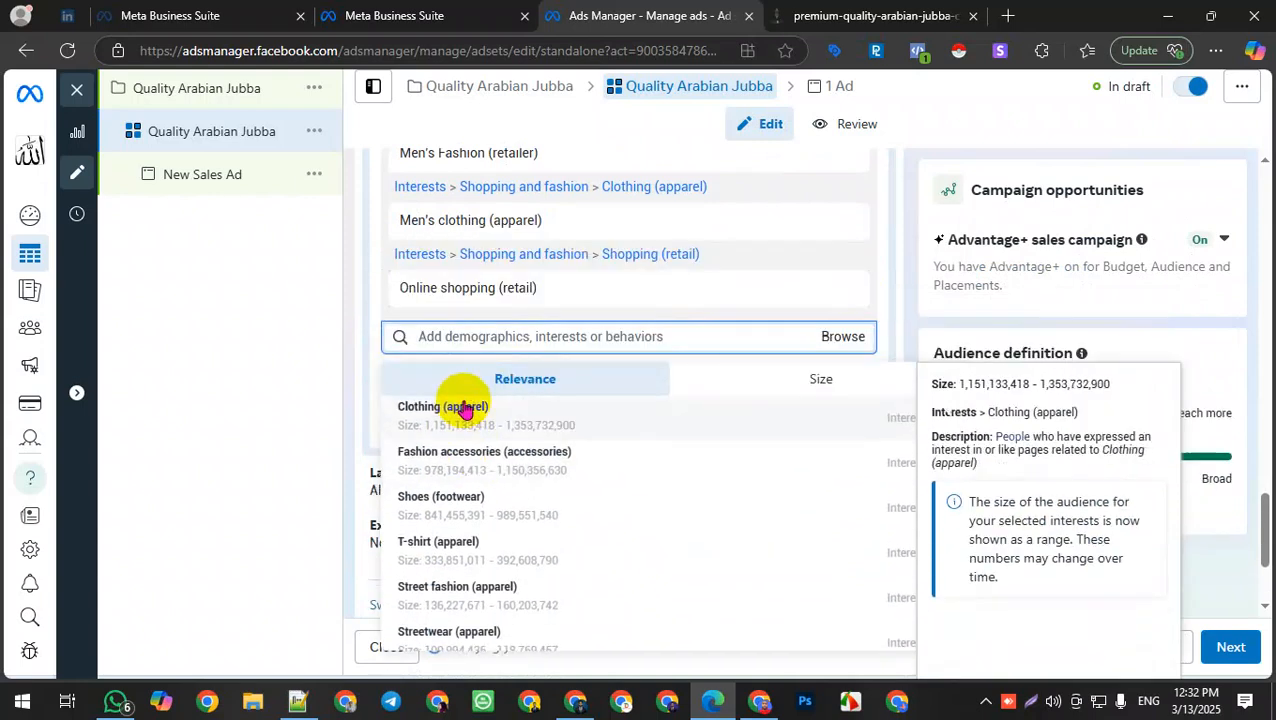
click(472, 418)
click(507, 508)
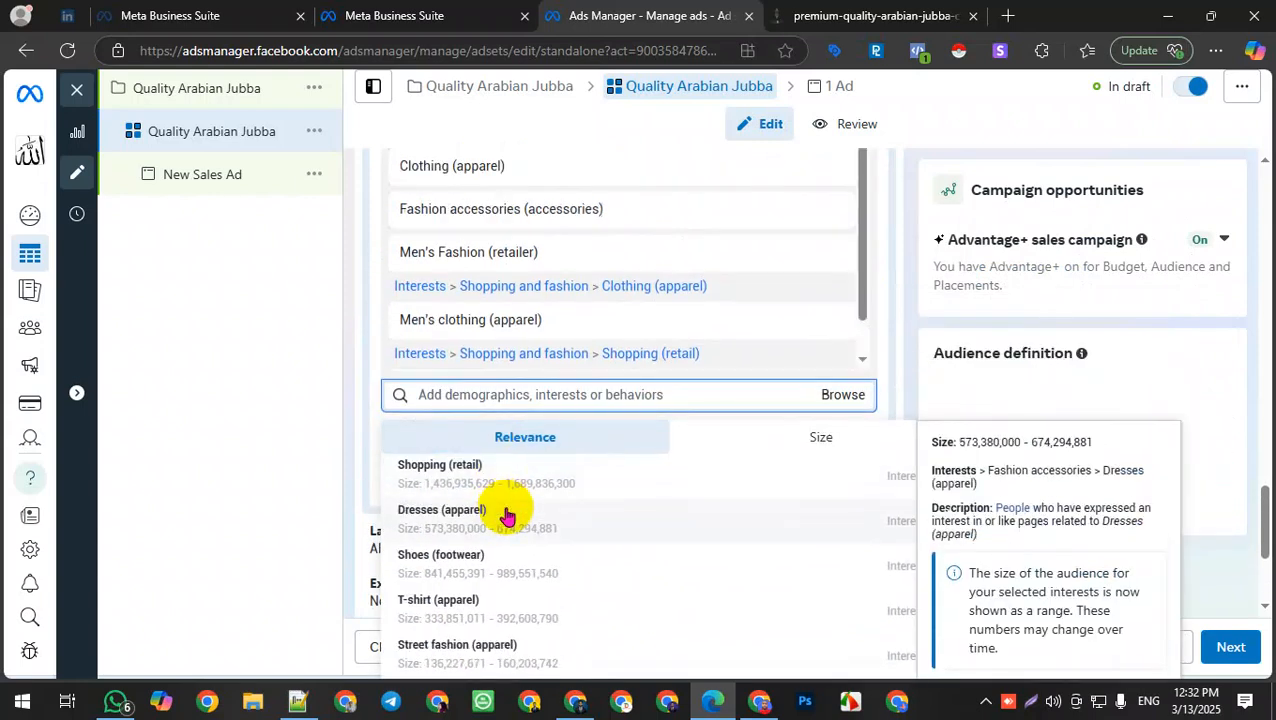
scroll(500, 525, down, 3)
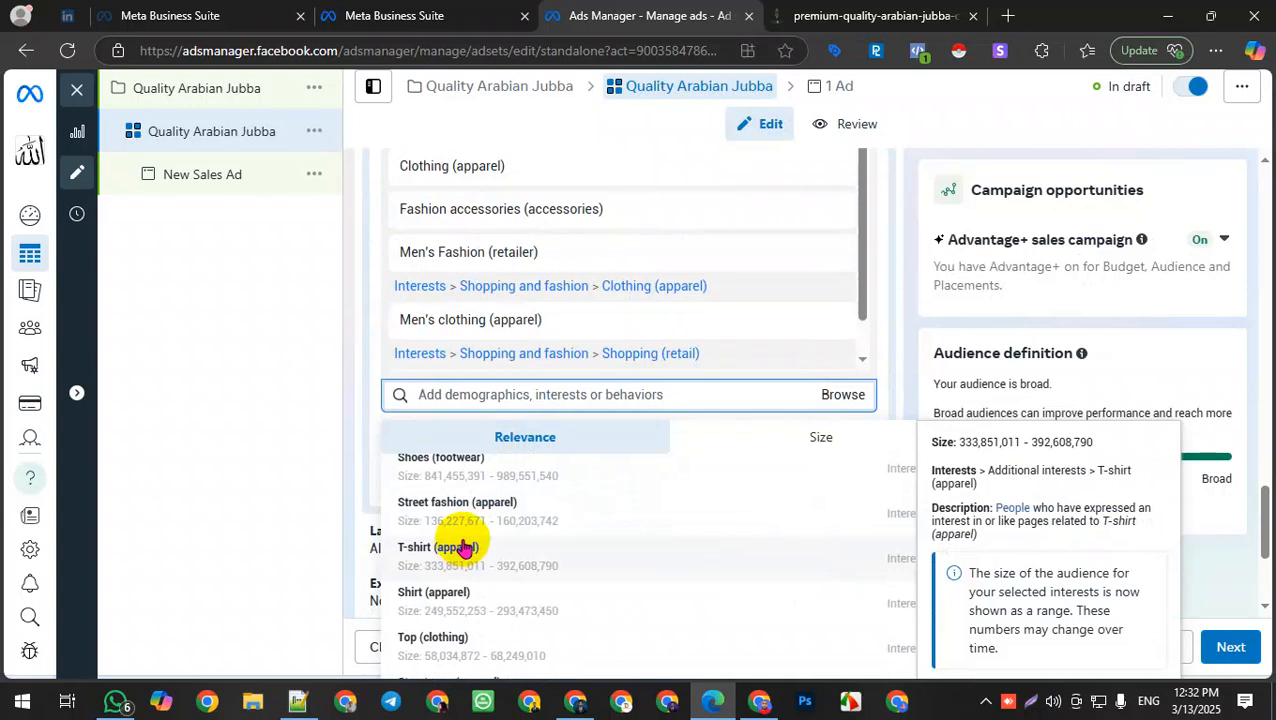
click(463, 548)
Step: Browse further suggested interests in the list, then close the suggestions
scroll(490, 545, down, 4)
scroll(512, 540, down, 6)
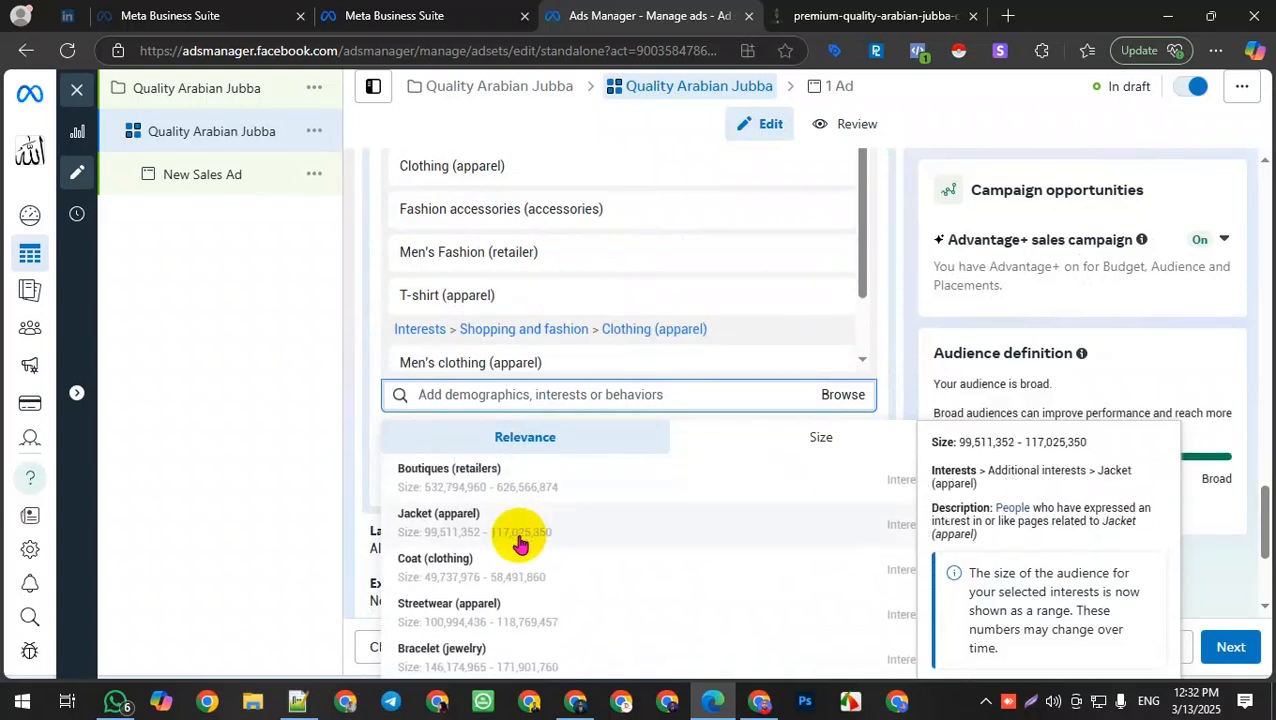
scroll(520, 542, down, 2)
scroll(535, 580, up, 5)
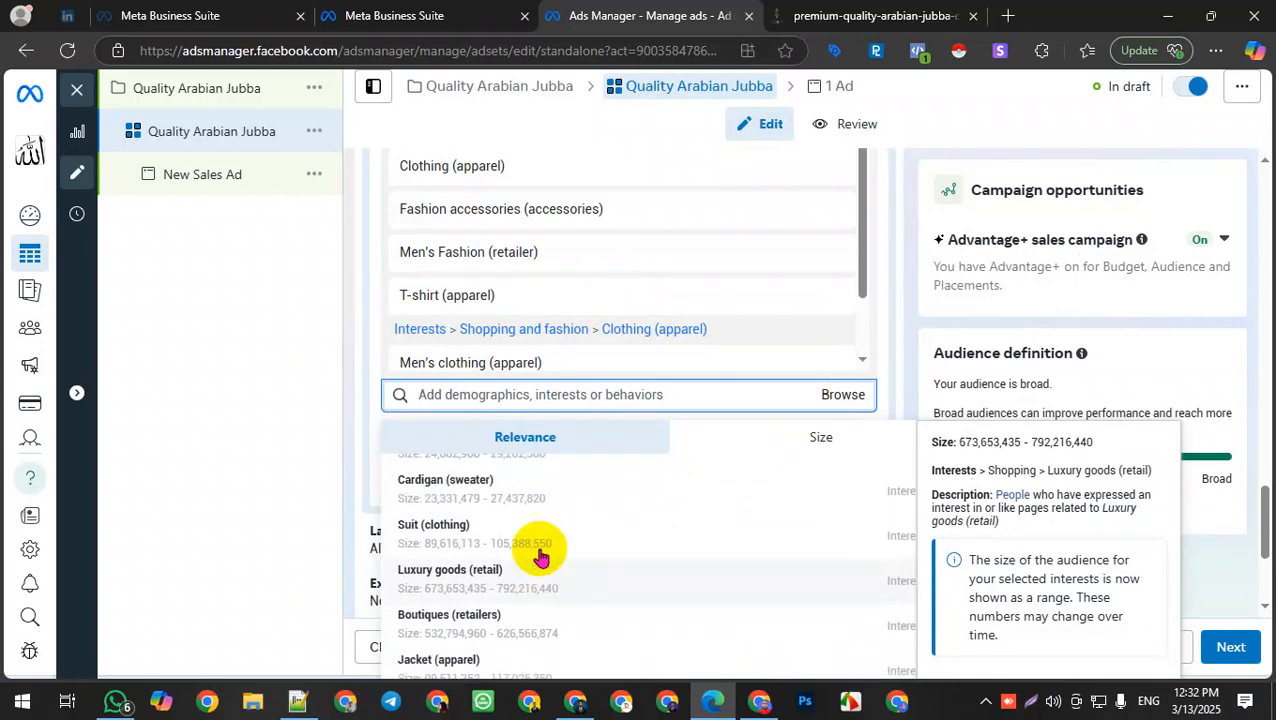
scroll(535, 541, up, 5)
scroll(812, 288, down, 2)
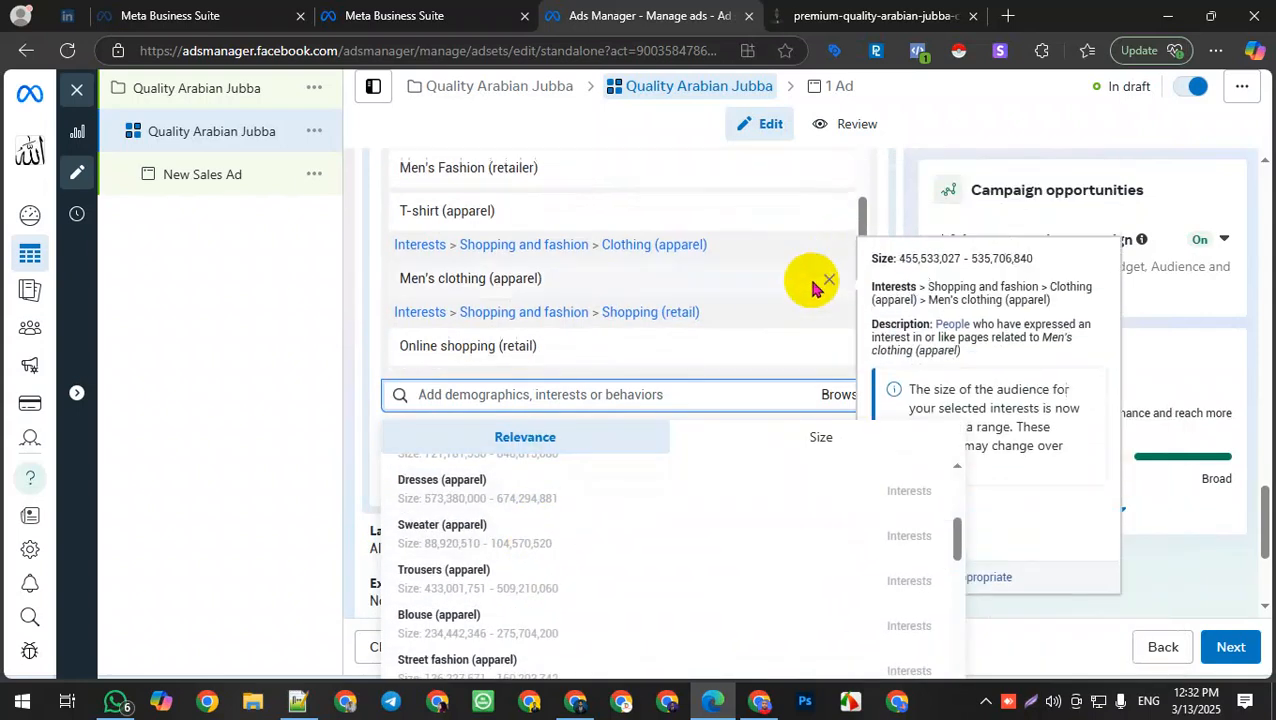
scroll(812, 288, down, 3)
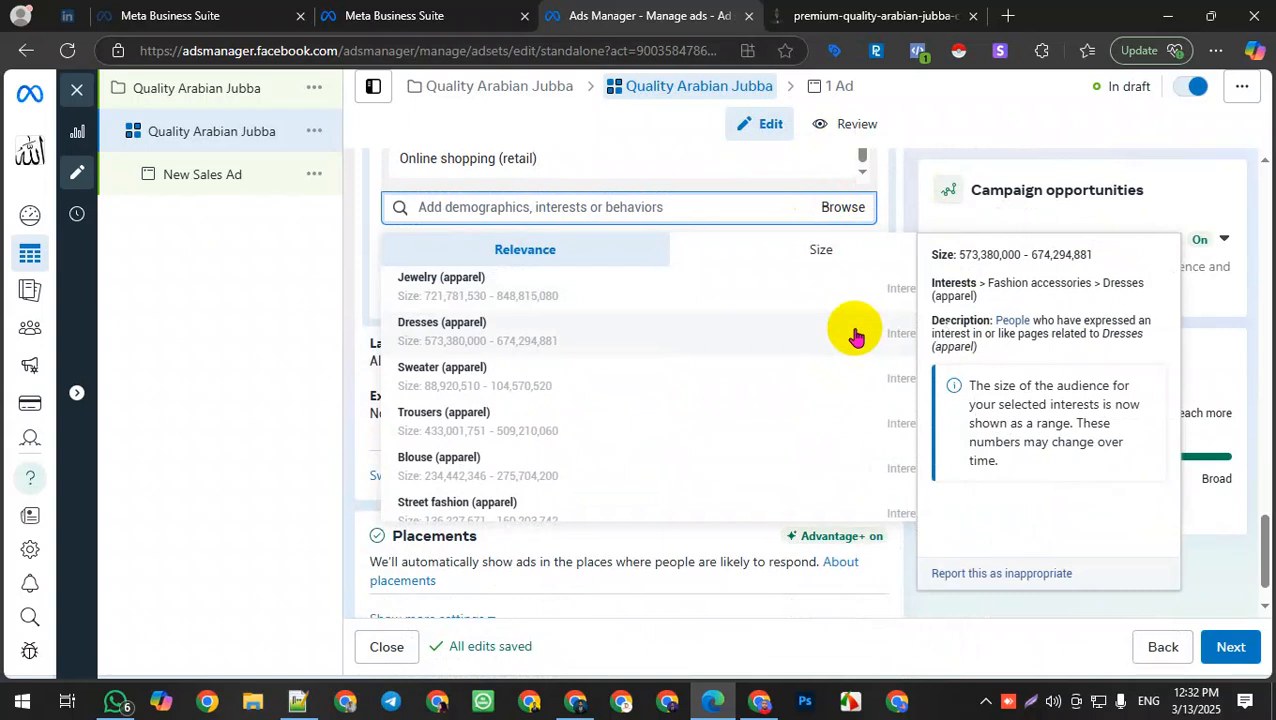
click(835, 207)
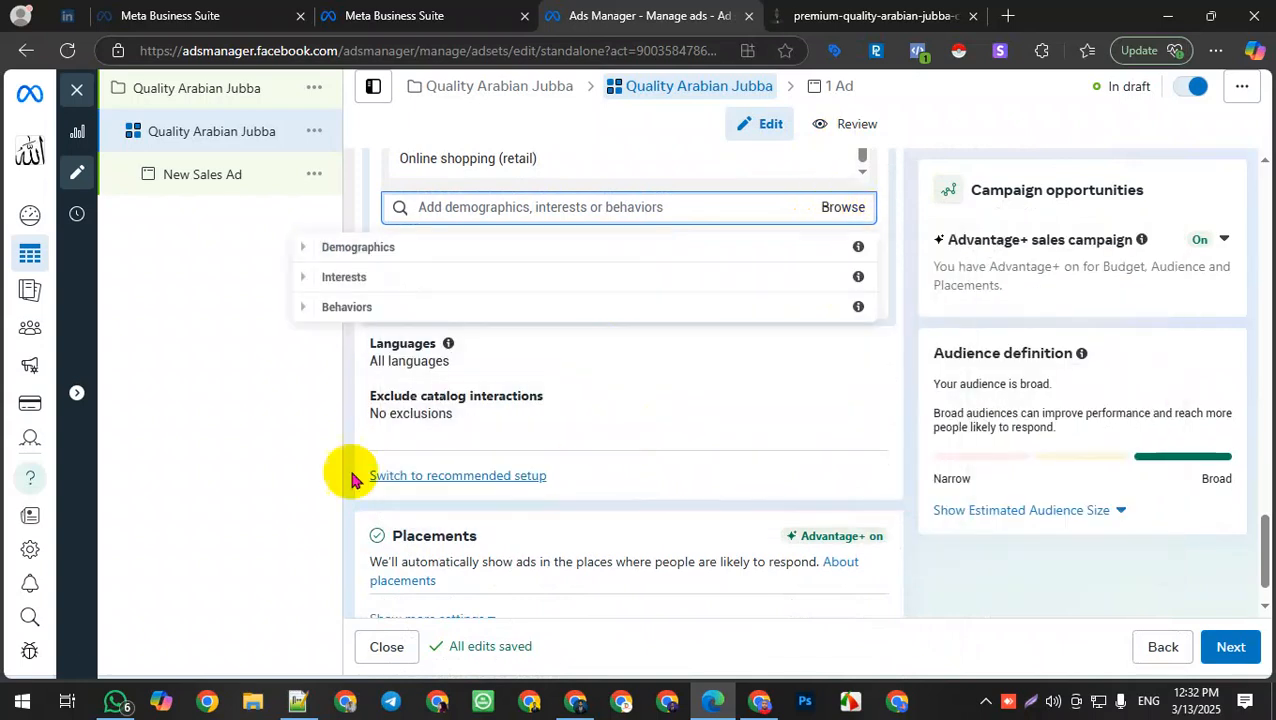
Step: Limit the audience language to Bengali
click(845, 358)
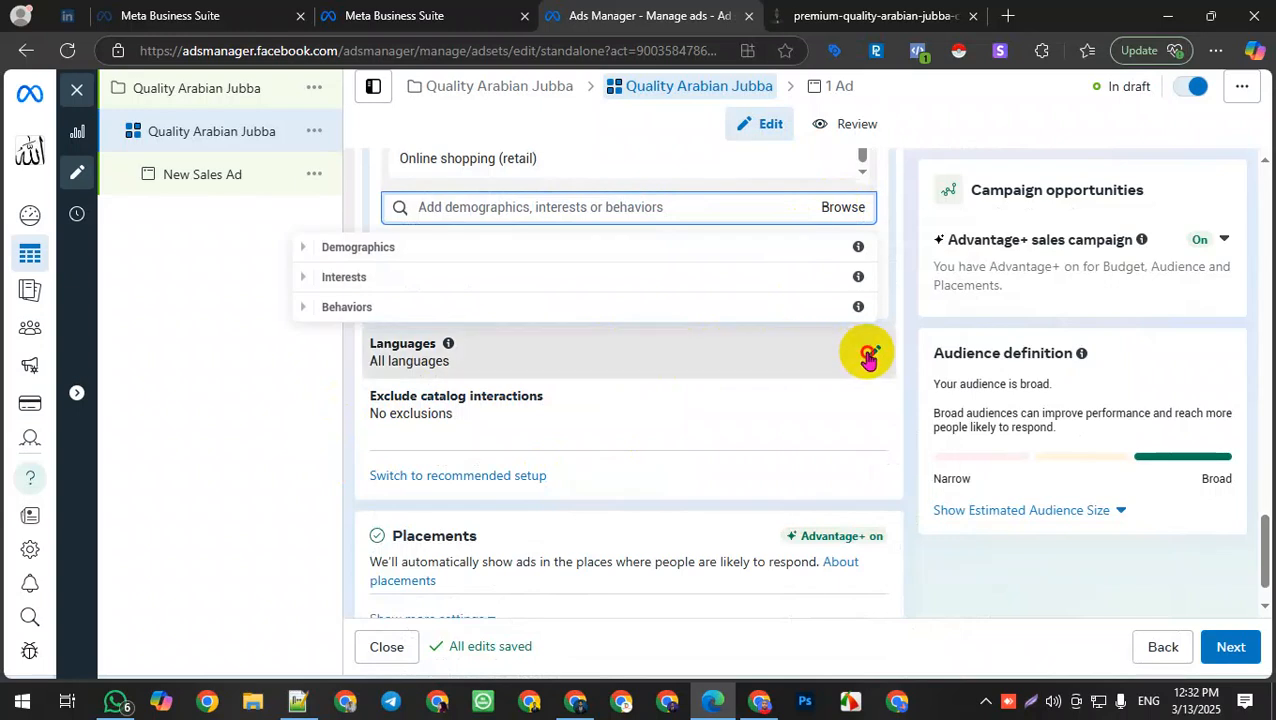
click(474, 289)
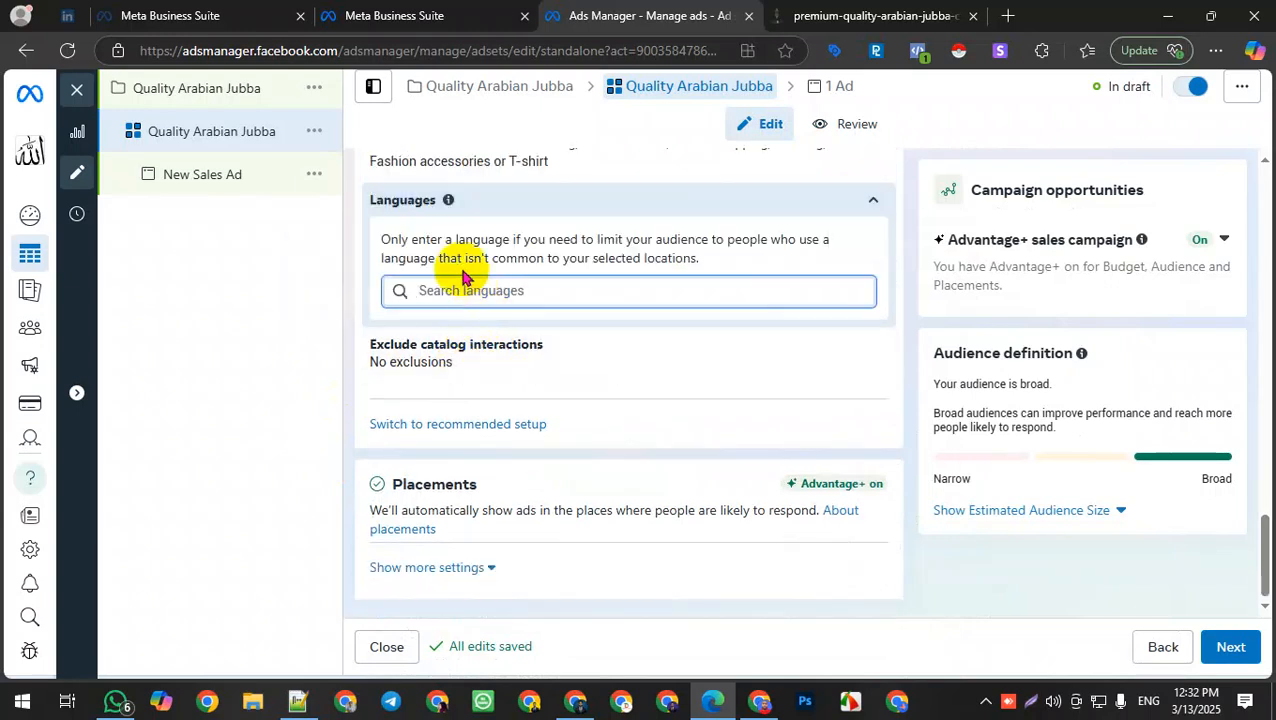
text(be)
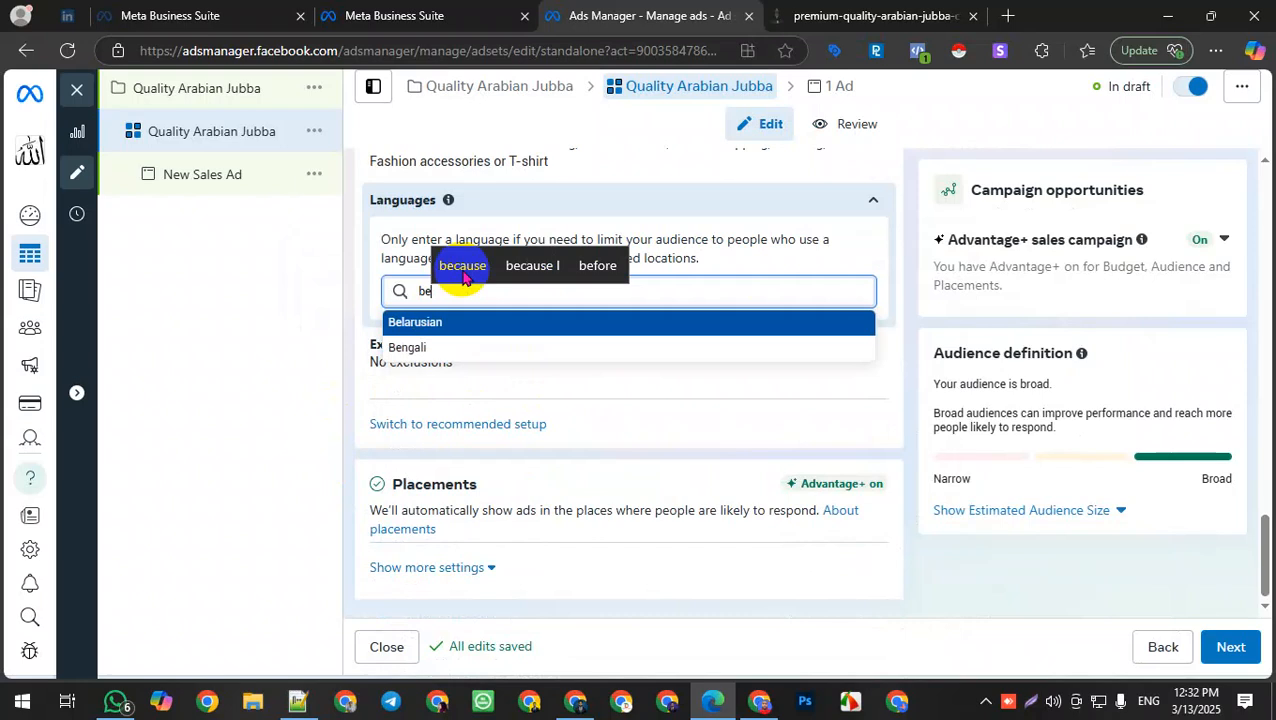
click(437, 345)
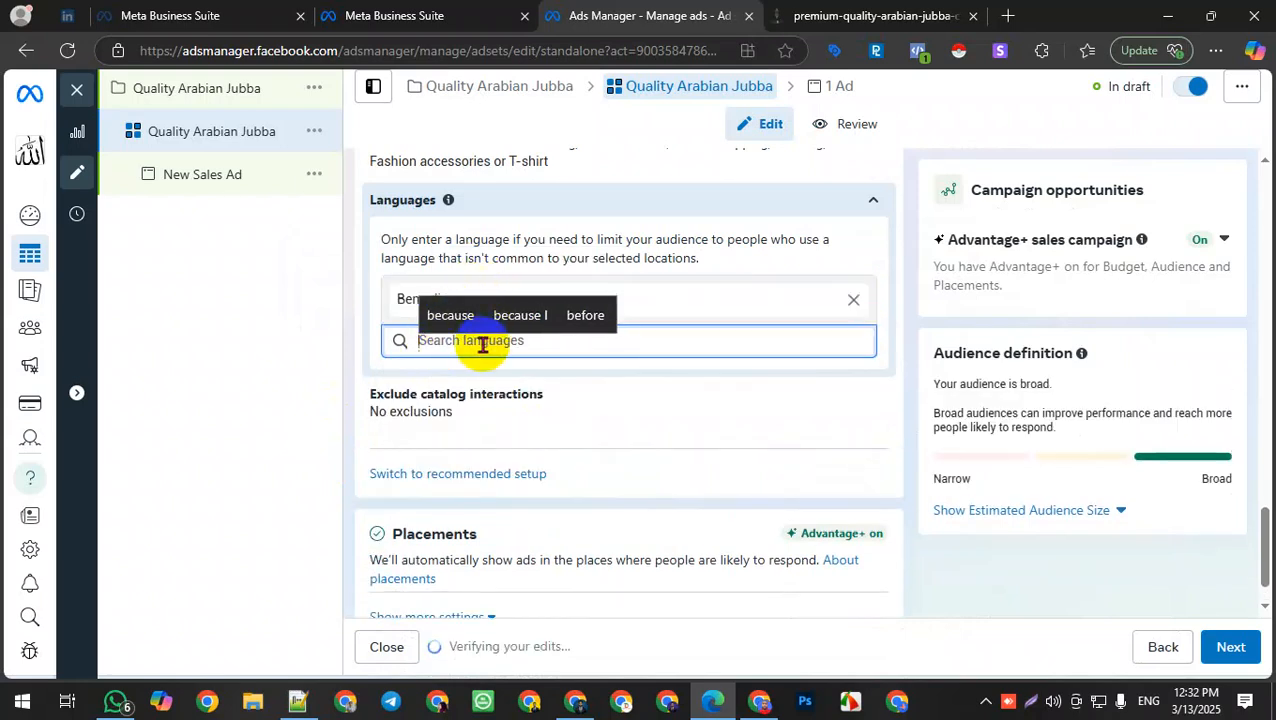
Step: Restrict the placement platforms to Facebook only by turning off Audience Network, Instagram and Messenger
scroll(537, 490, down, 1)
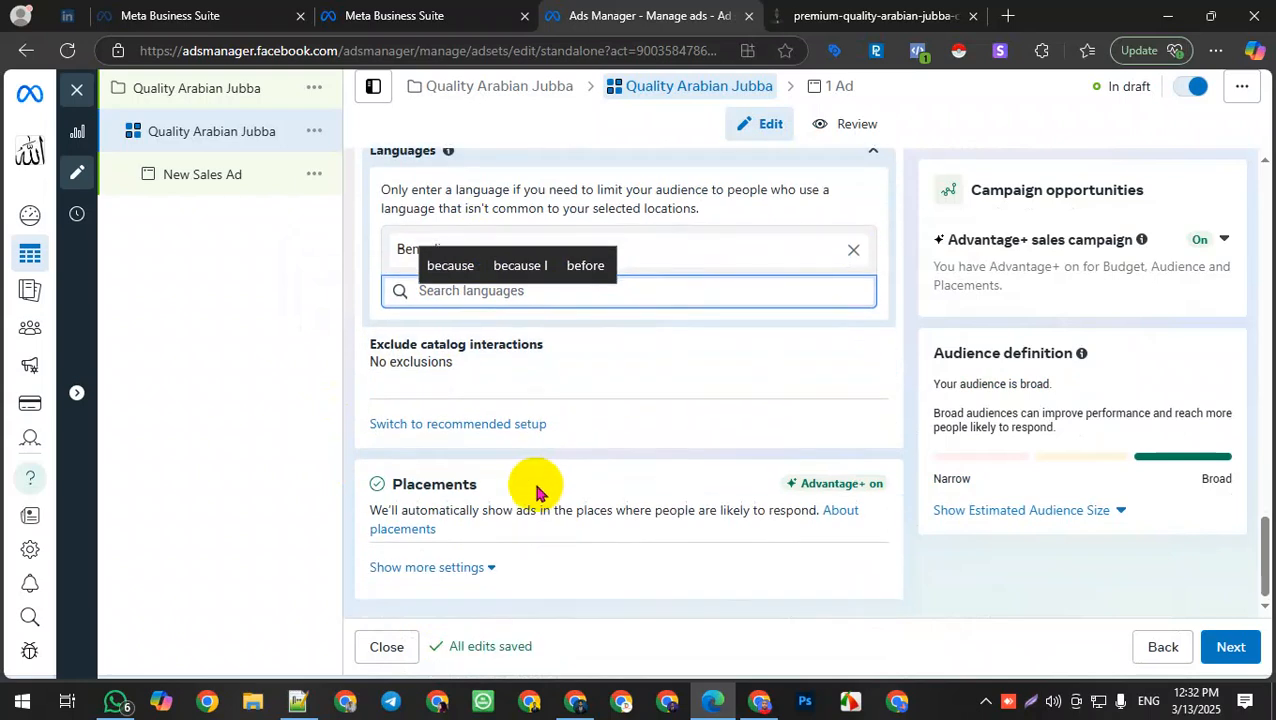
click(418, 567)
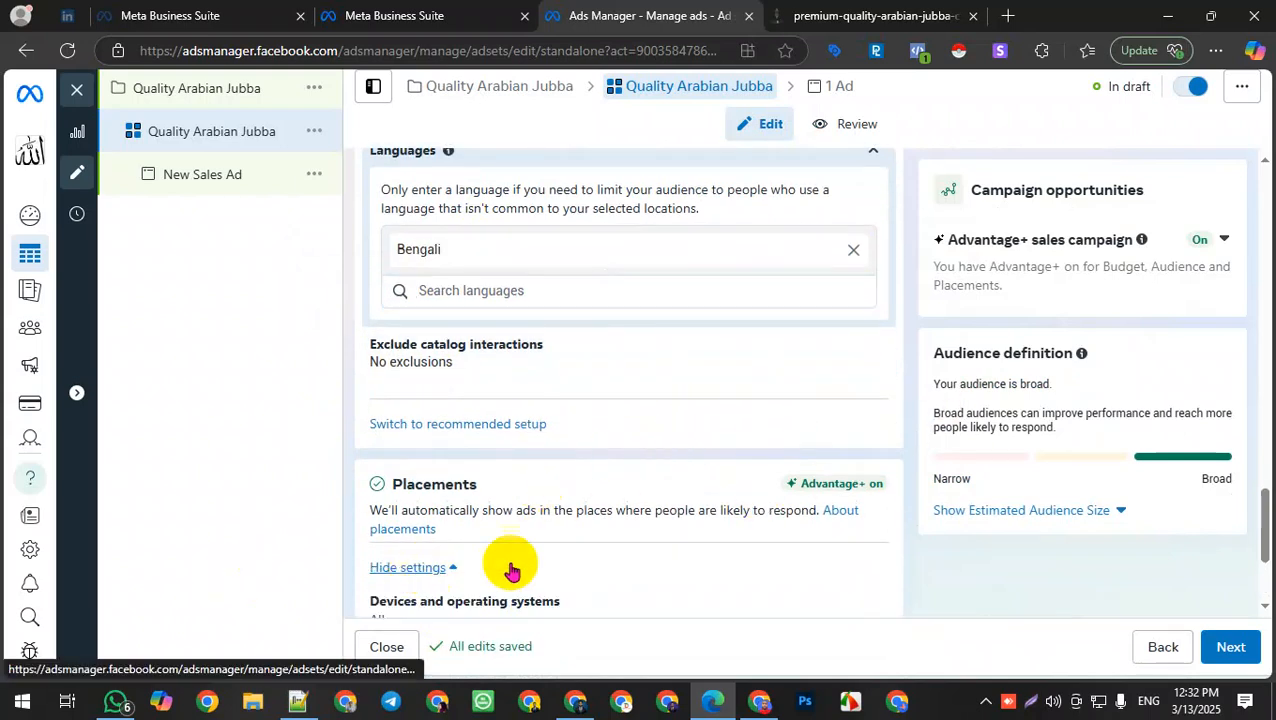
scroll(510, 570, down, 3)
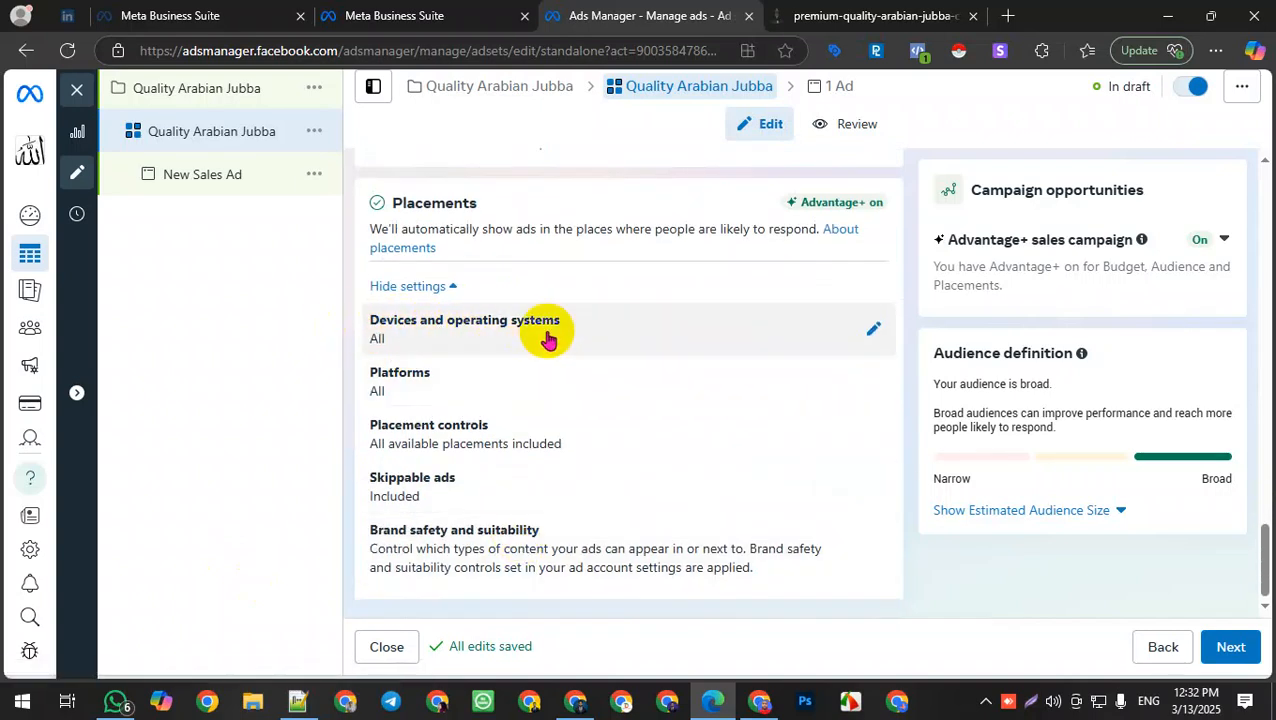
drag(618, 319, 515, 340)
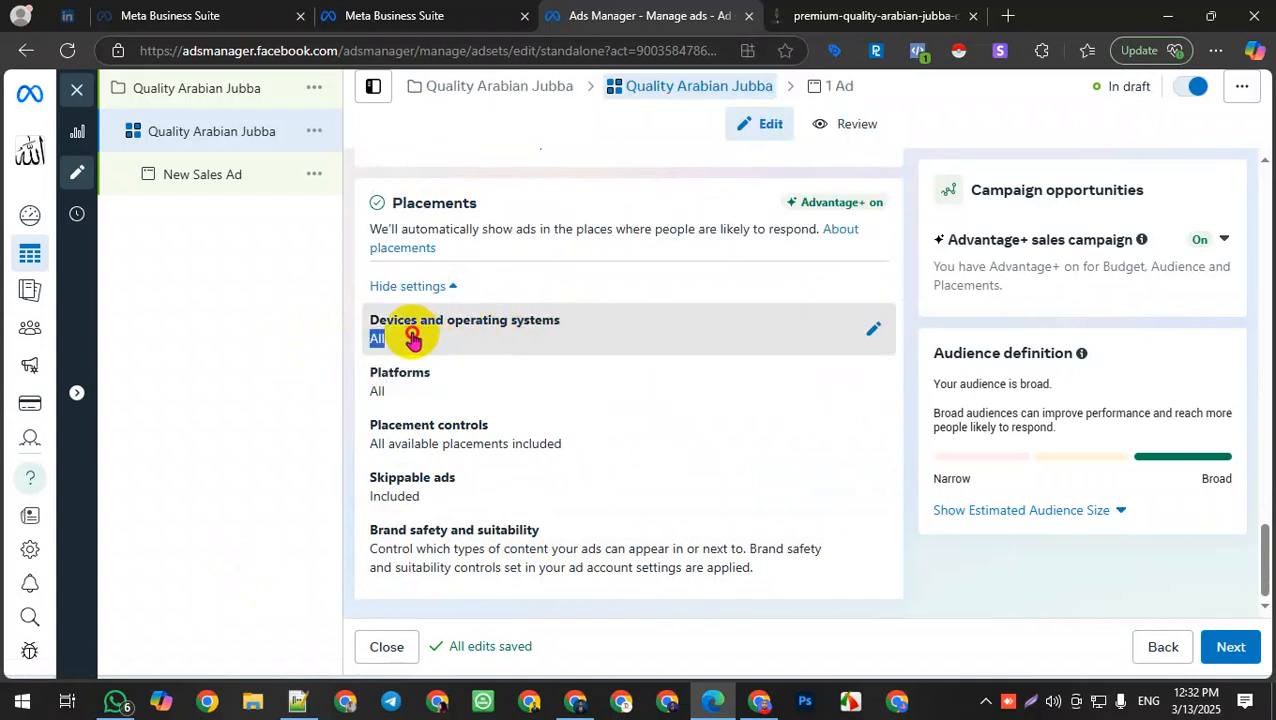
drag(413, 340, 347, 327)
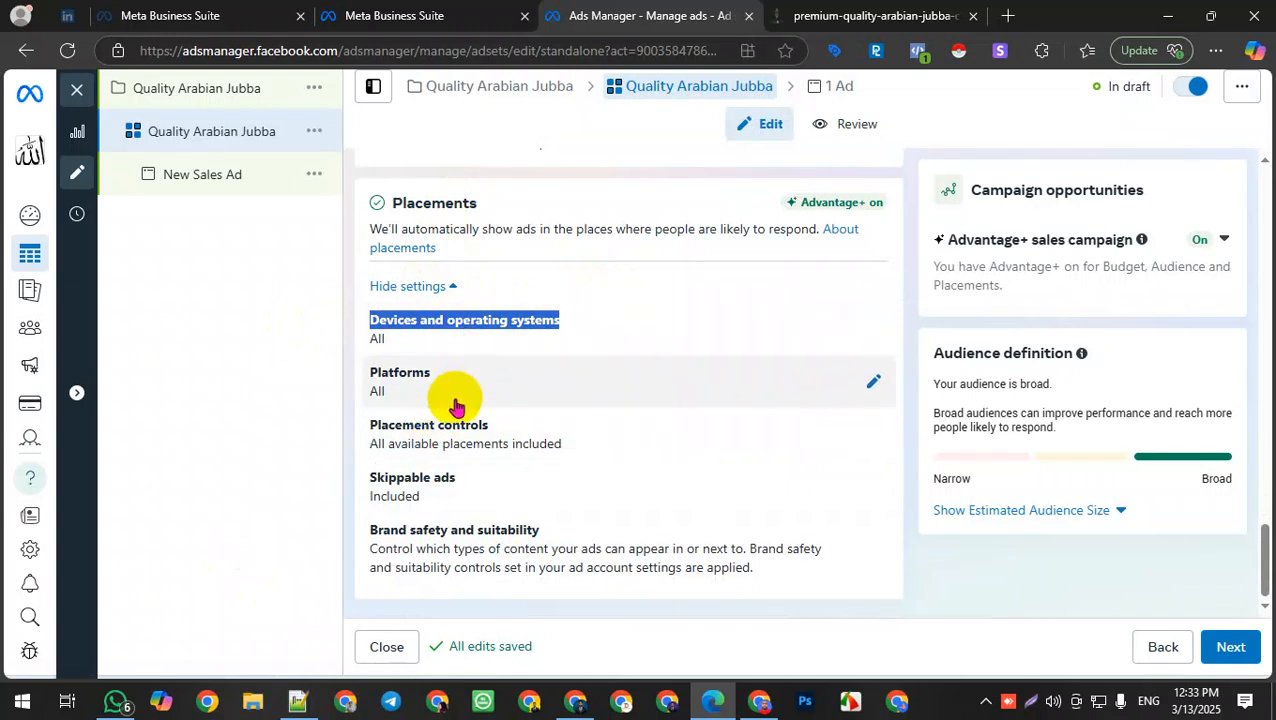
click(870, 388)
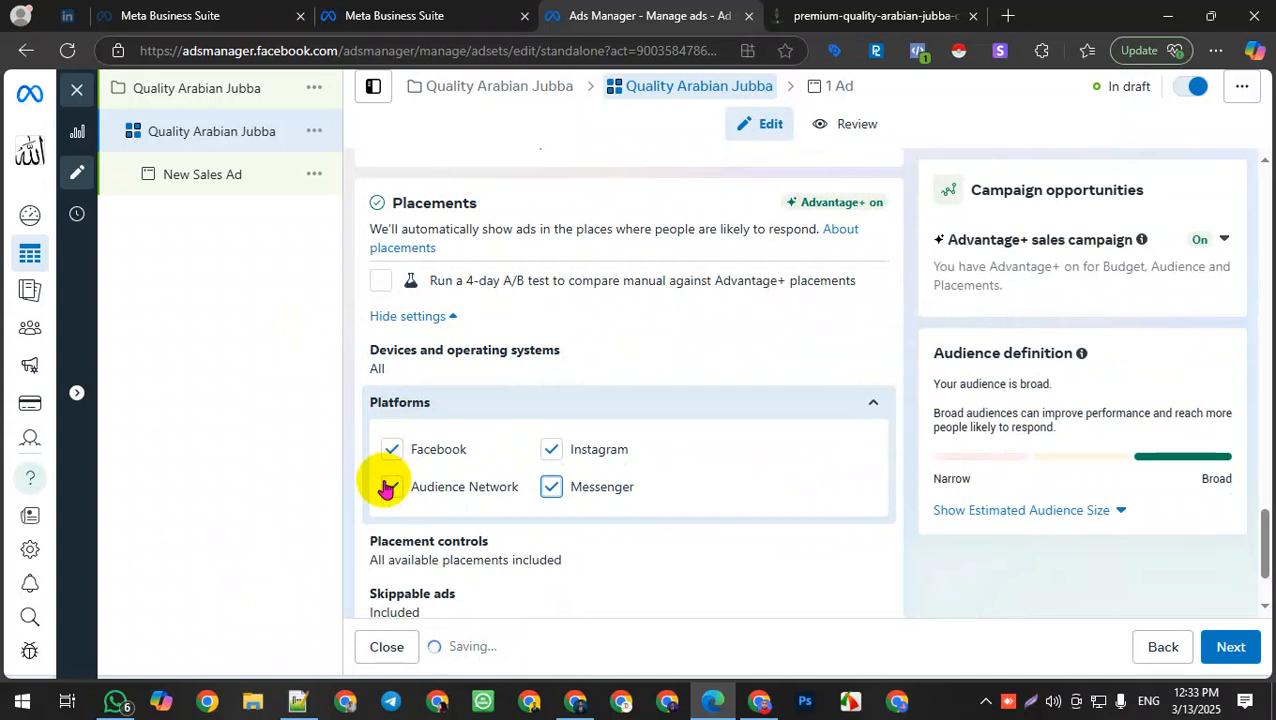
click(389, 487)
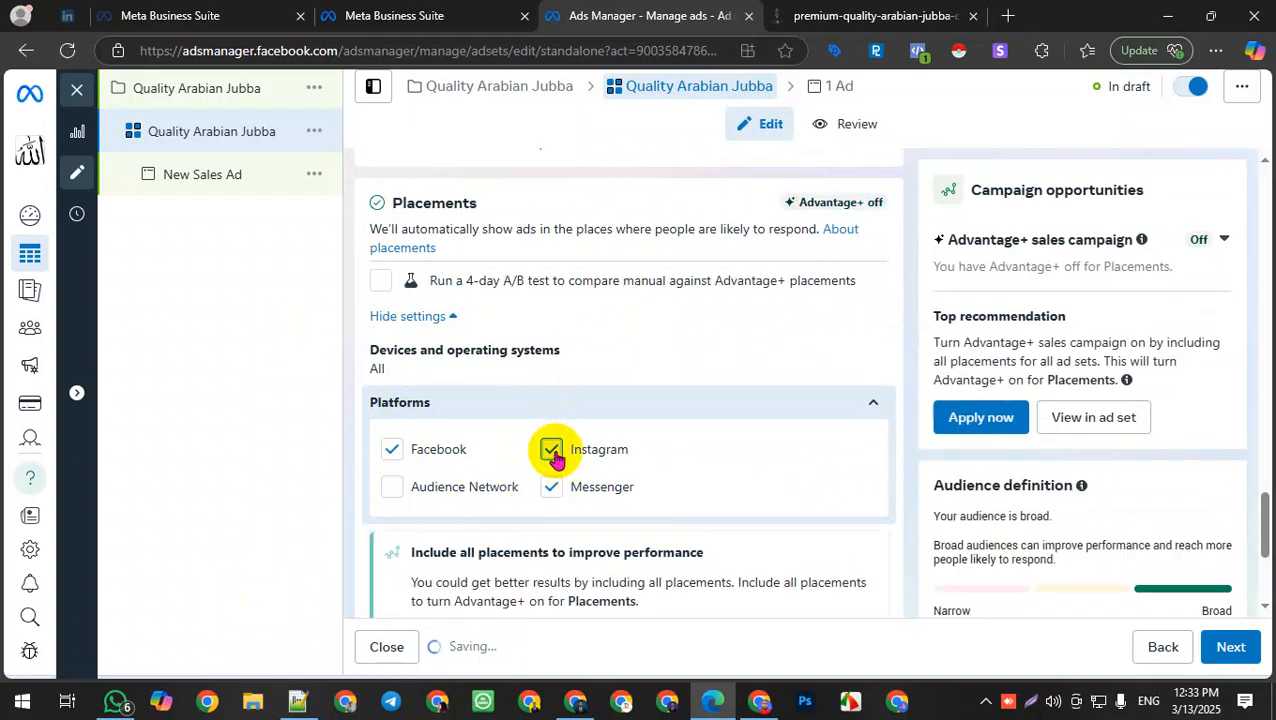
click(551, 449)
click(551, 487)
scroll(632, 478, down, 2)
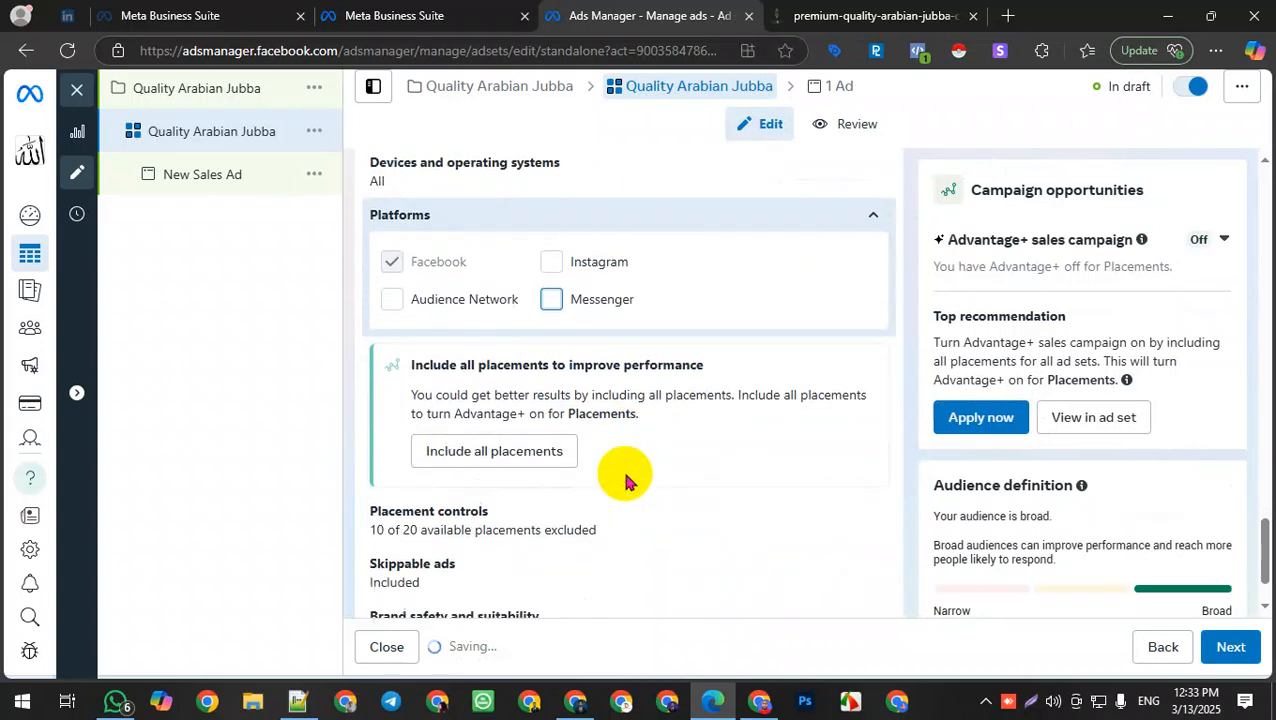
scroll(398, 494, down, 1)
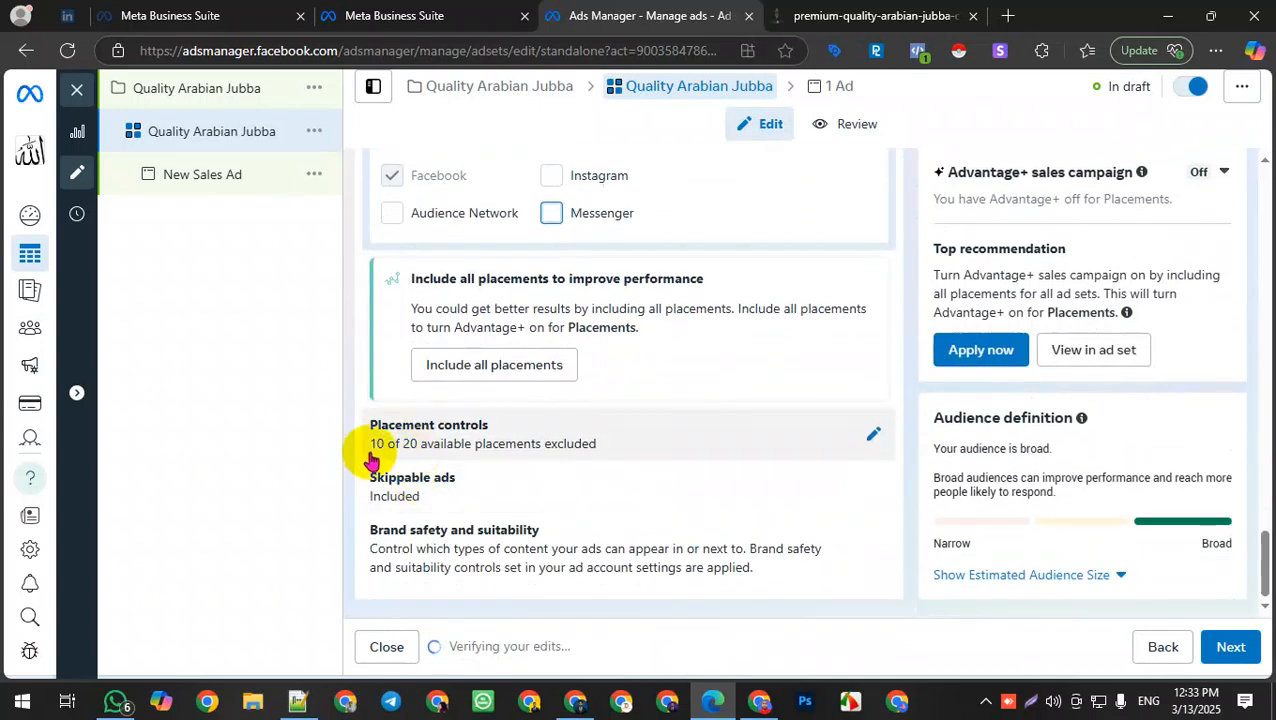
Step: Expand the placement controls and review the placement settings for the ad set
click(873, 433)
scroll(570, 560, down, 10)
scroll(560, 450, up, 7)
scroll(587, 458, up, 4)
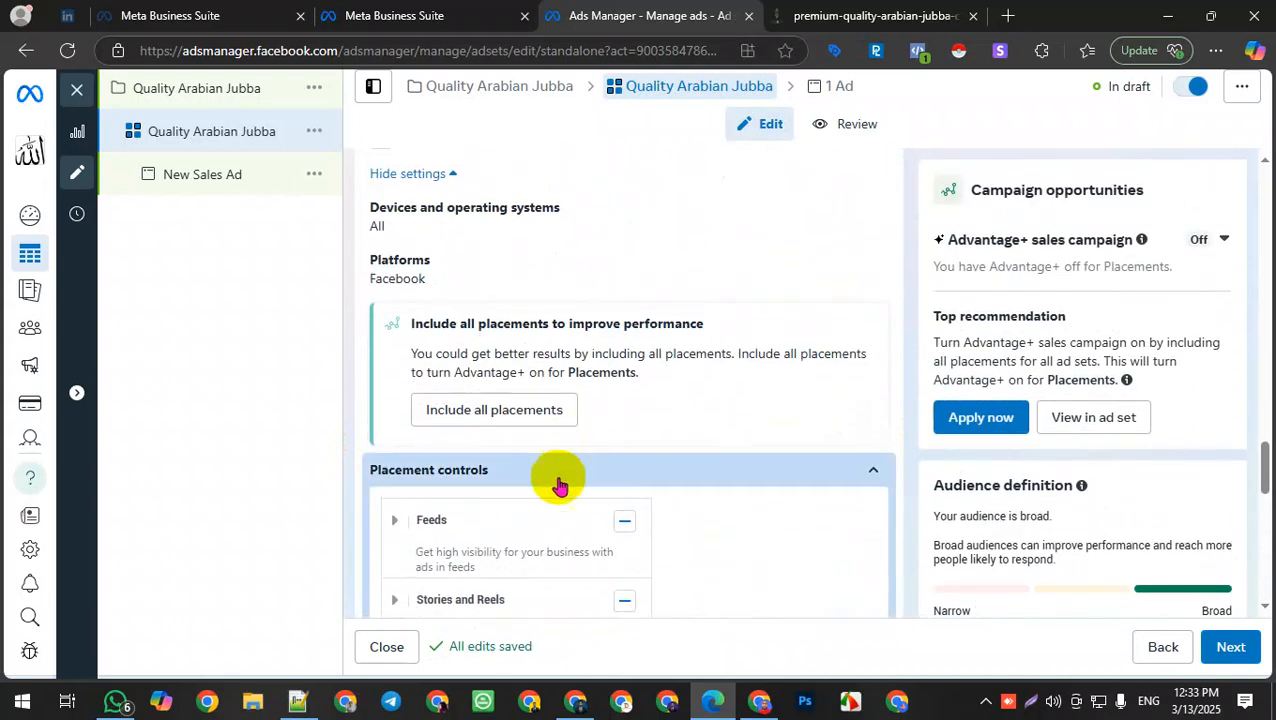
scroll(560, 490, down, 2)
scroll(565, 505, up, 3)
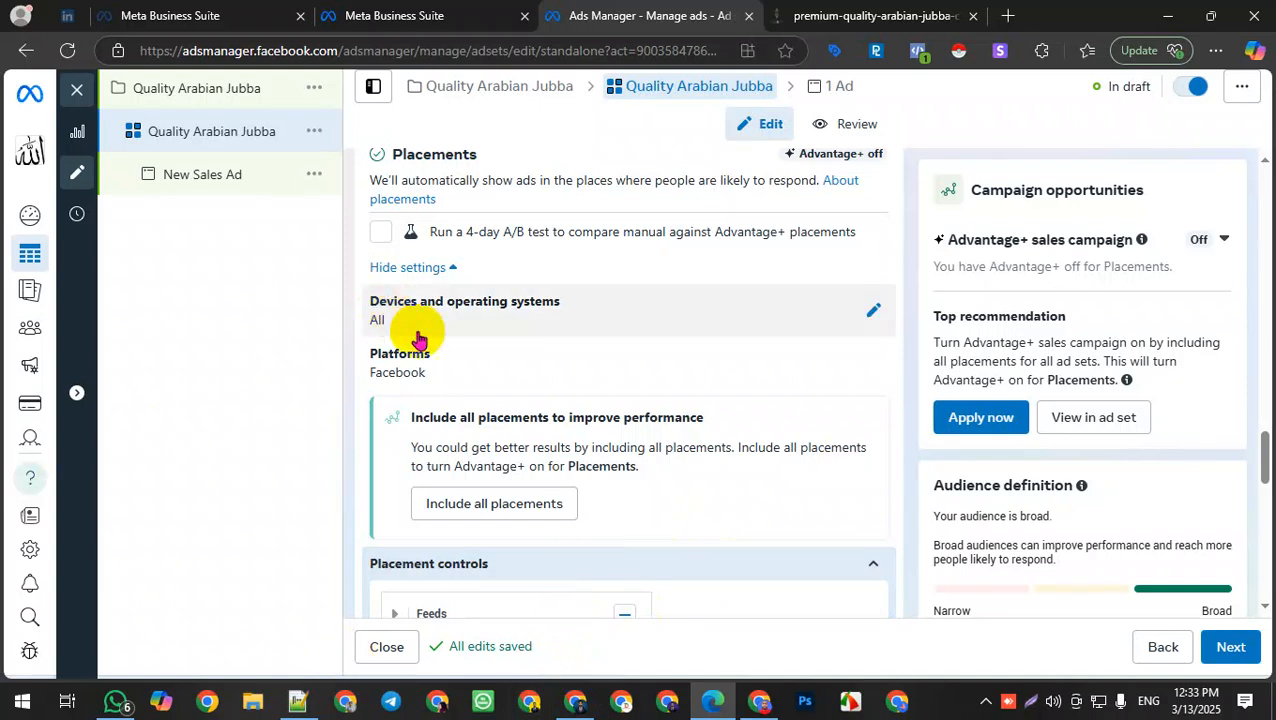
scroll(441, 416, down, 7)
scroll(441, 444, down, 4)
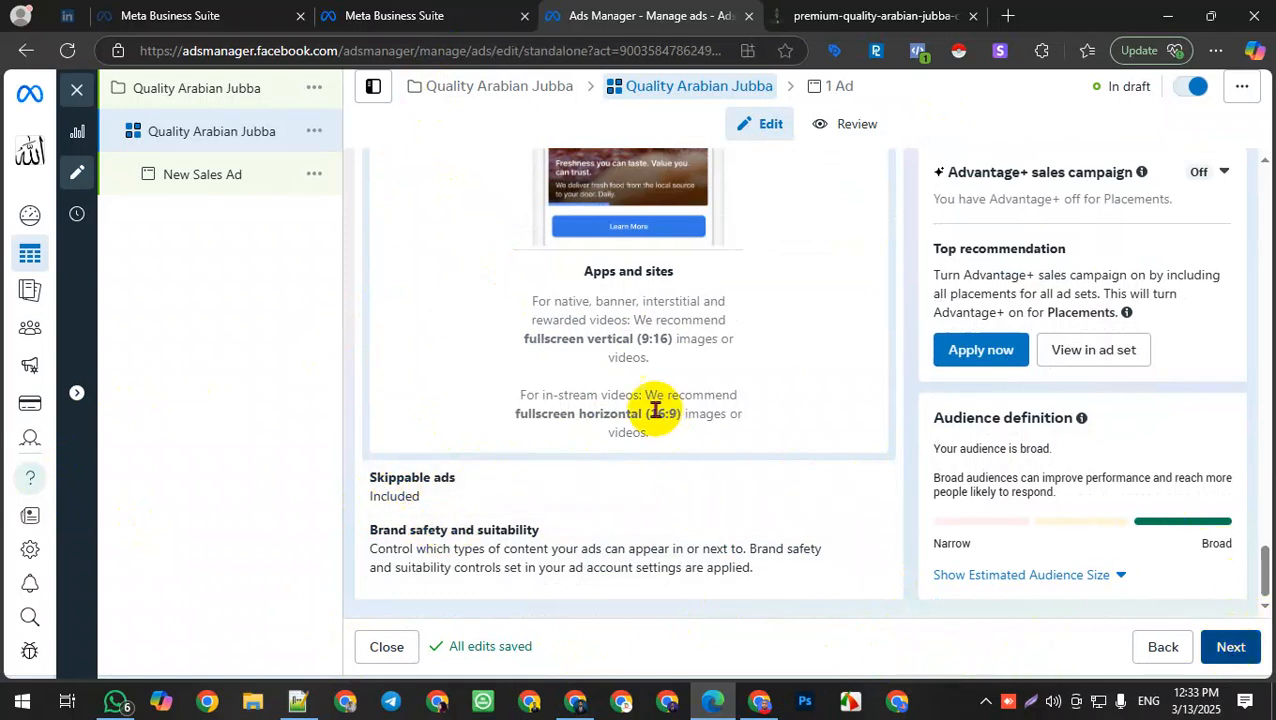
Step: Rename the ad as Quality Arabian Jubba
triple_click(494, 228)
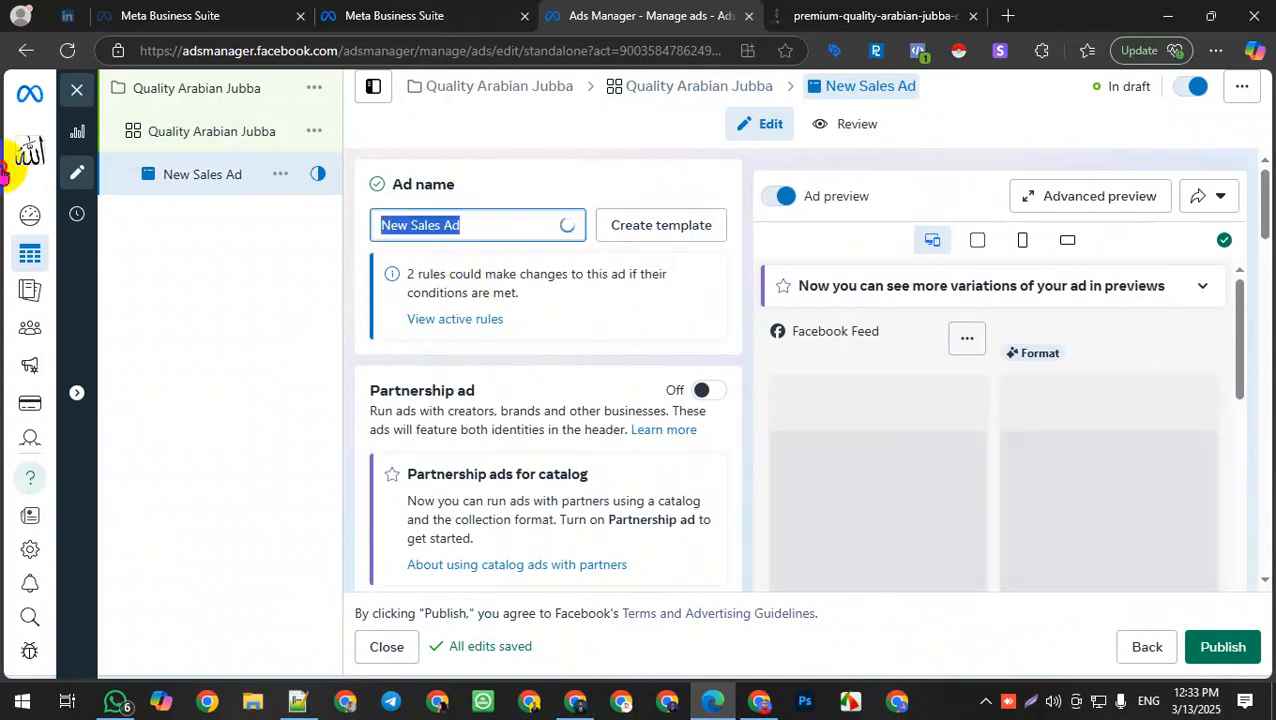
text(Quality Arabian Jubba)
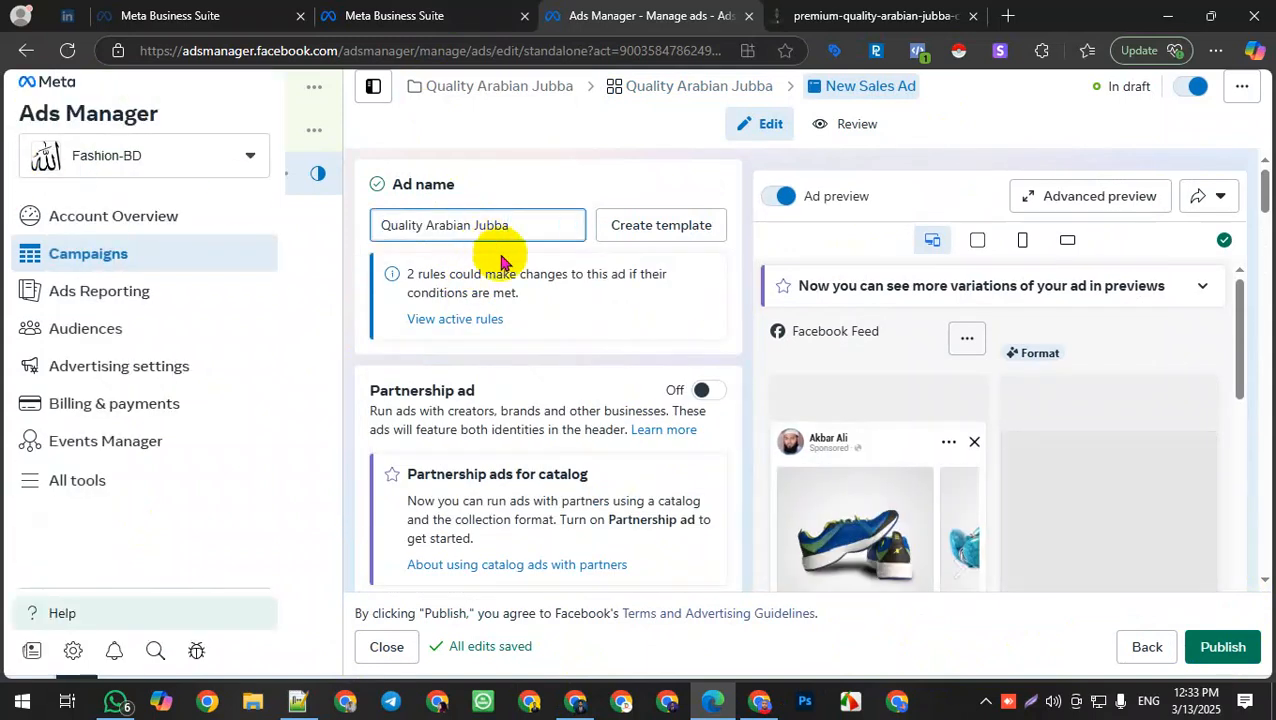
Step: Choose F.M Fashion Mania as the ad's Facebook Page
scroll(637, 408, down, 4)
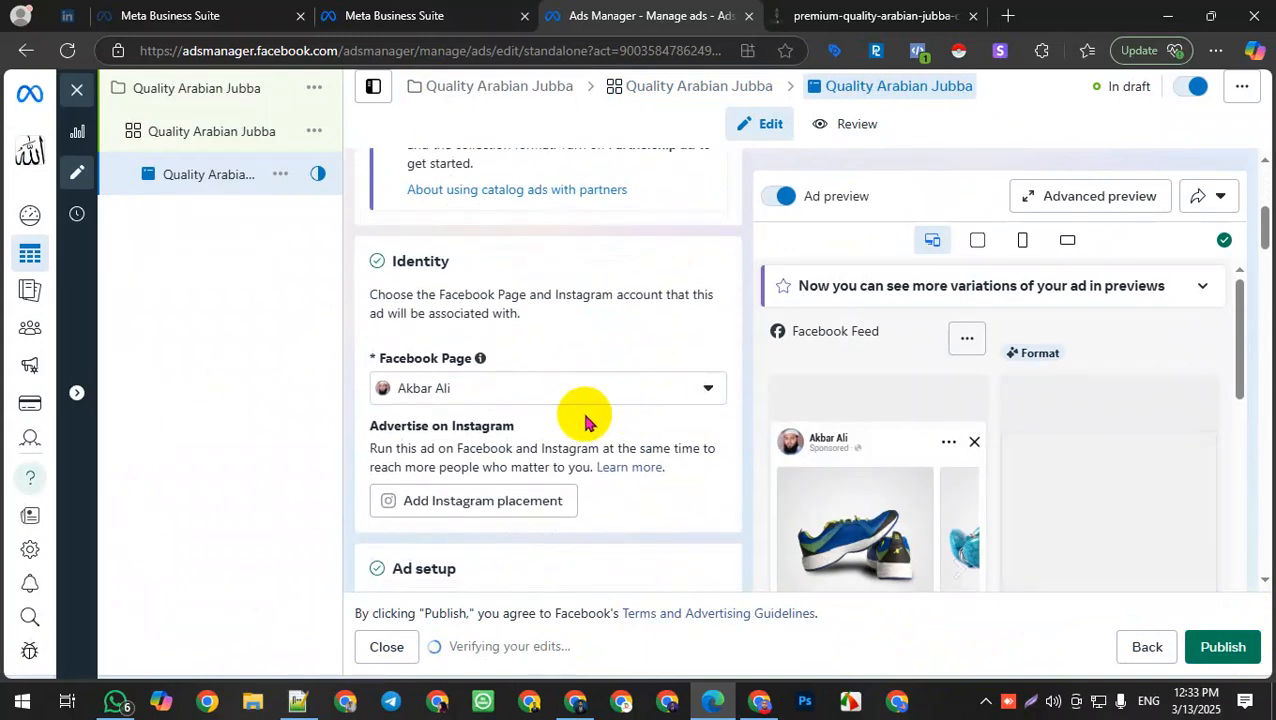
click(646, 387)
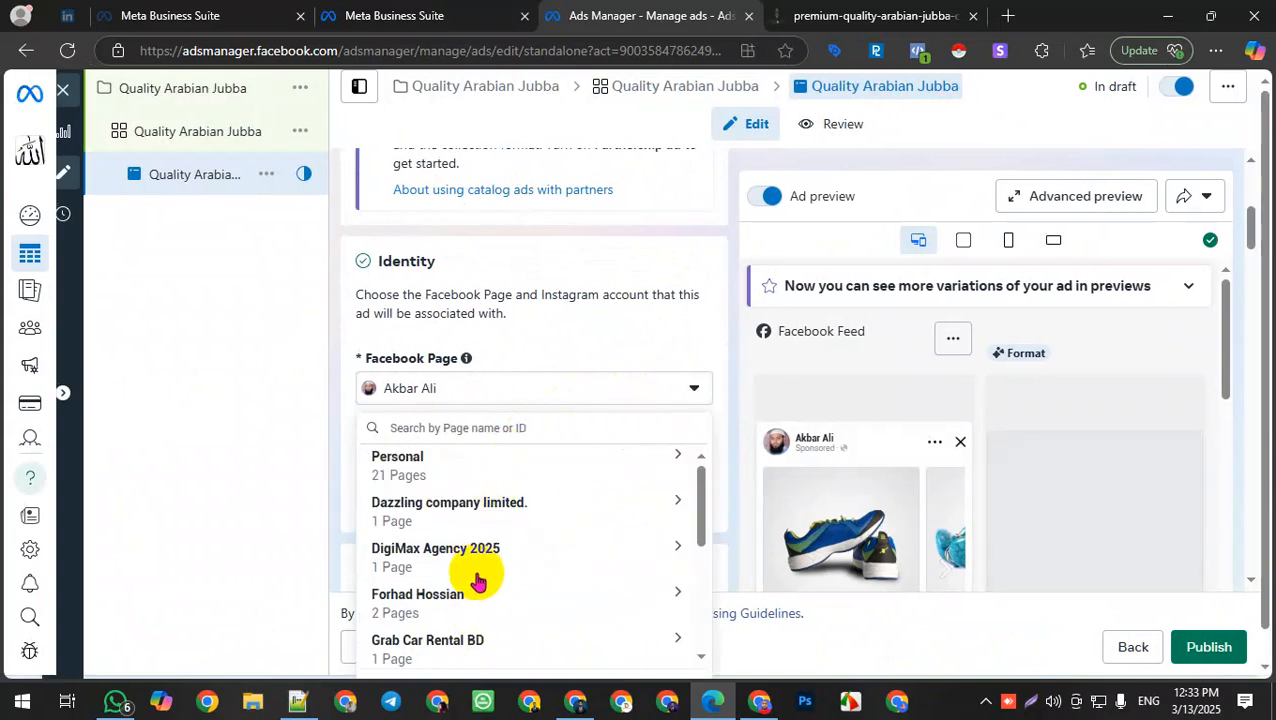
scroll(478, 580, down, 1)
scroll(478, 565, down, 2)
scroll(478, 567, up, 1)
scroll(479, 570, down, 1)
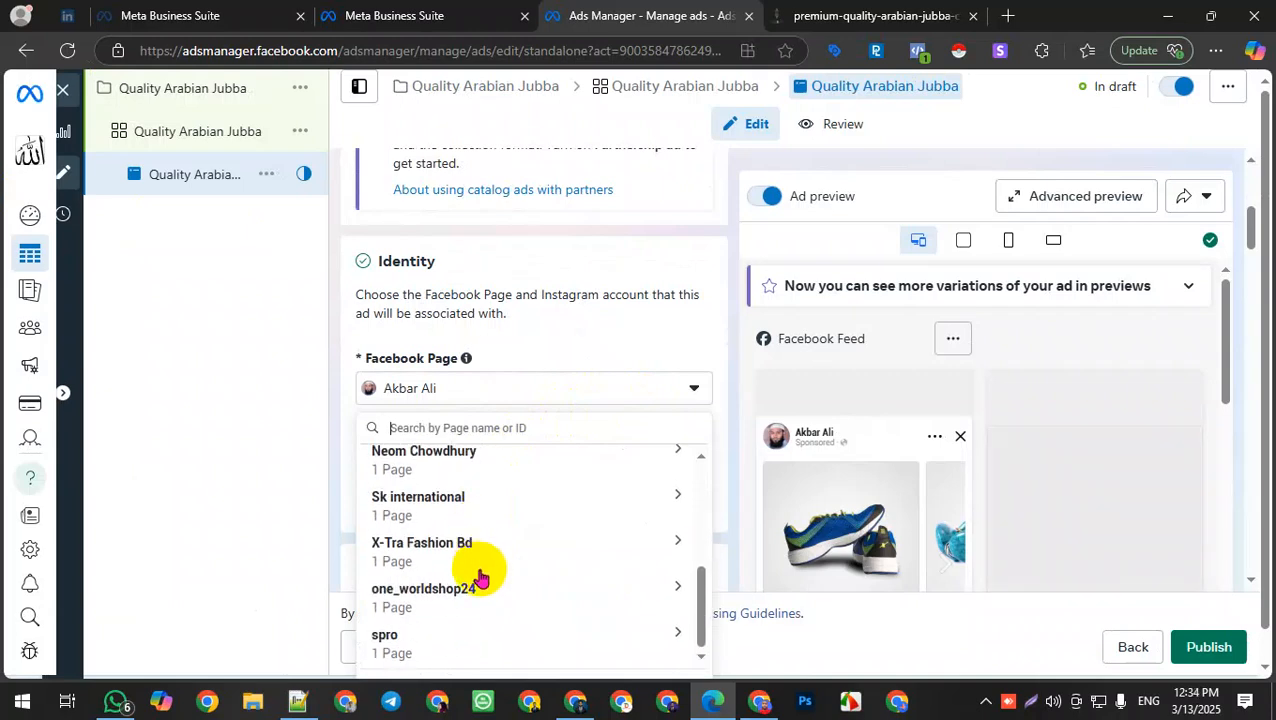
scroll(483, 576, up, 4)
click(487, 472)
scroll(496, 540, down, 2)
scroll(485, 500, up, 1)
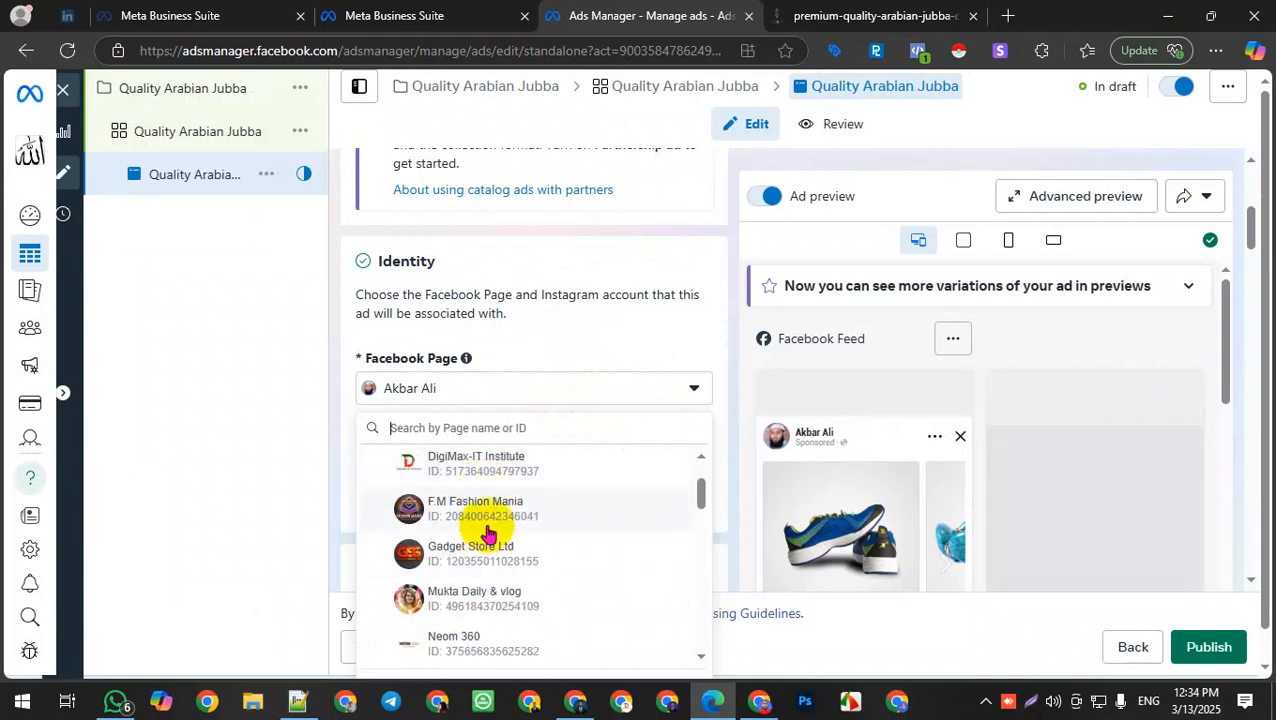
click(513, 510)
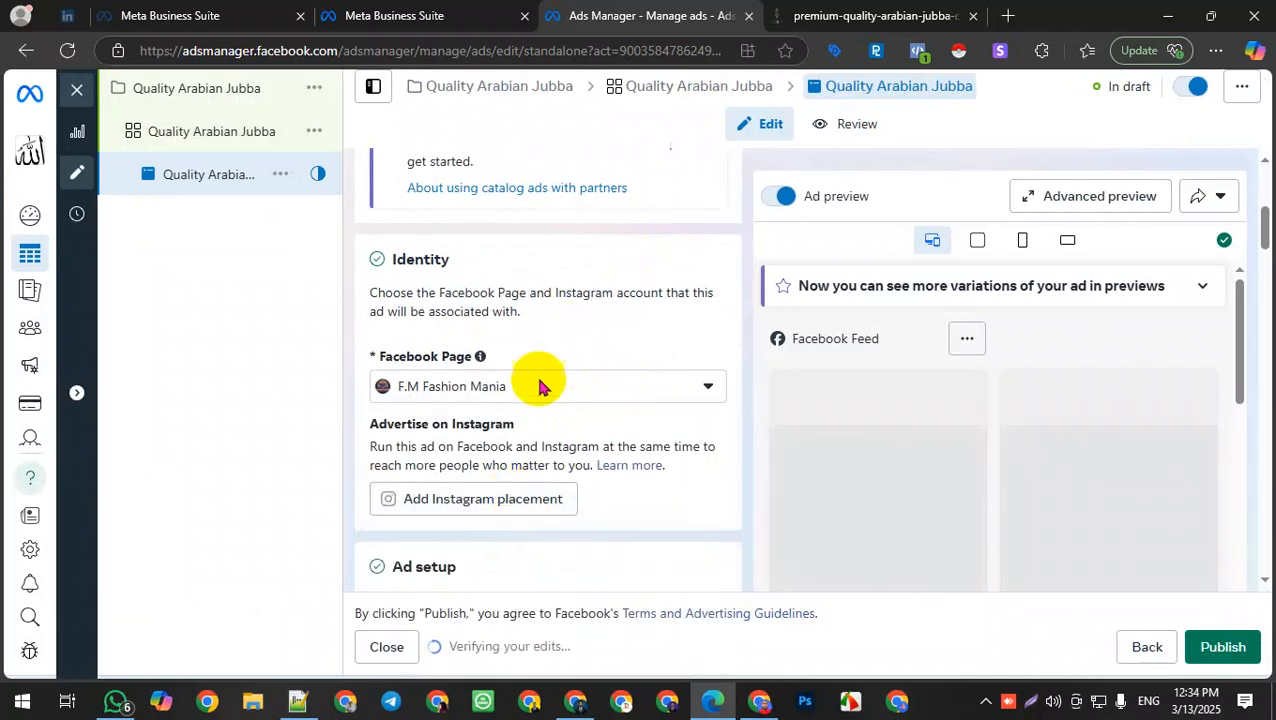
Step: Set the ad format to Collection
scroll(560, 430, down, 3)
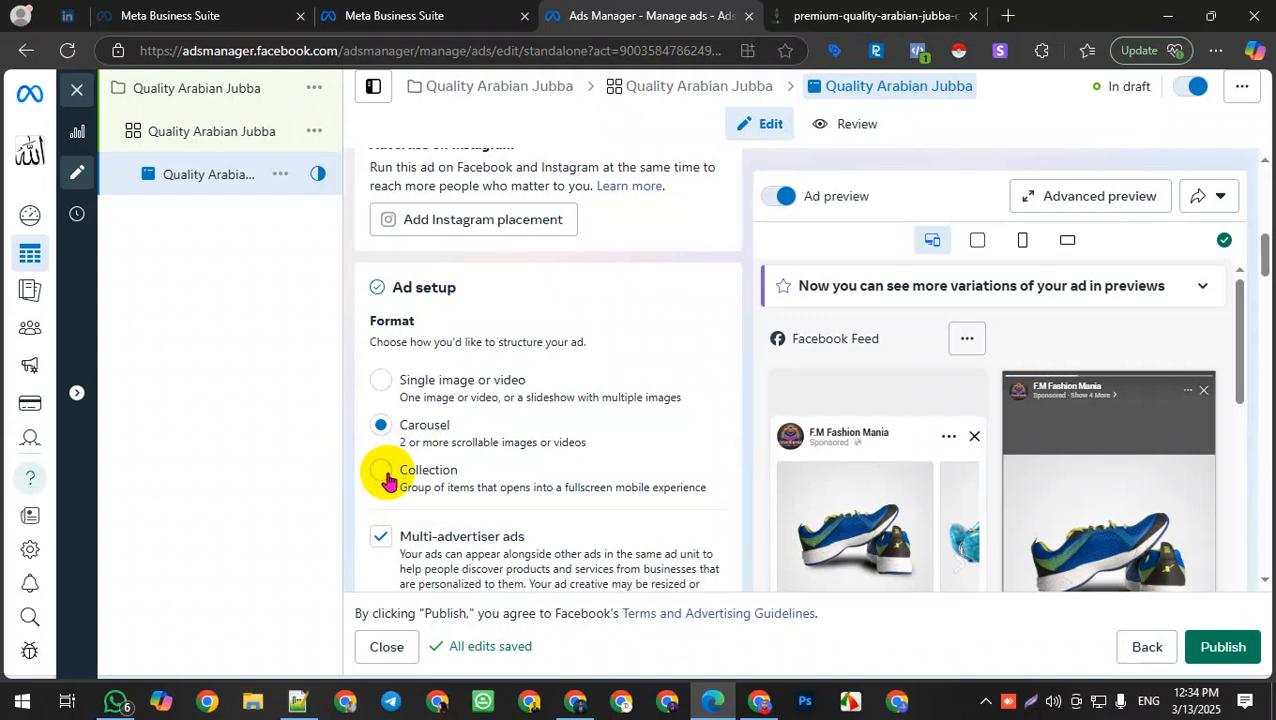
click(378, 471)
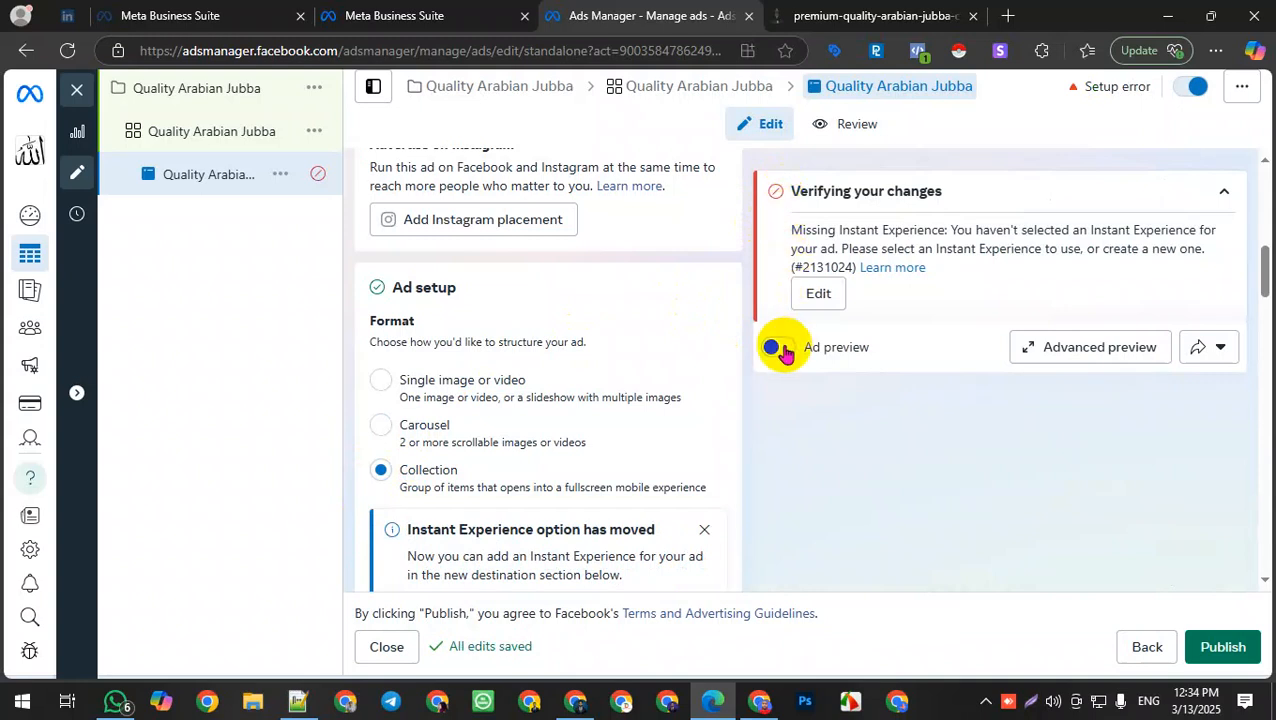
Step: Review the ad's destination, ad creative and tracking settings
scroll(520, 362, down, 2)
scroll(517, 372, down, 6)
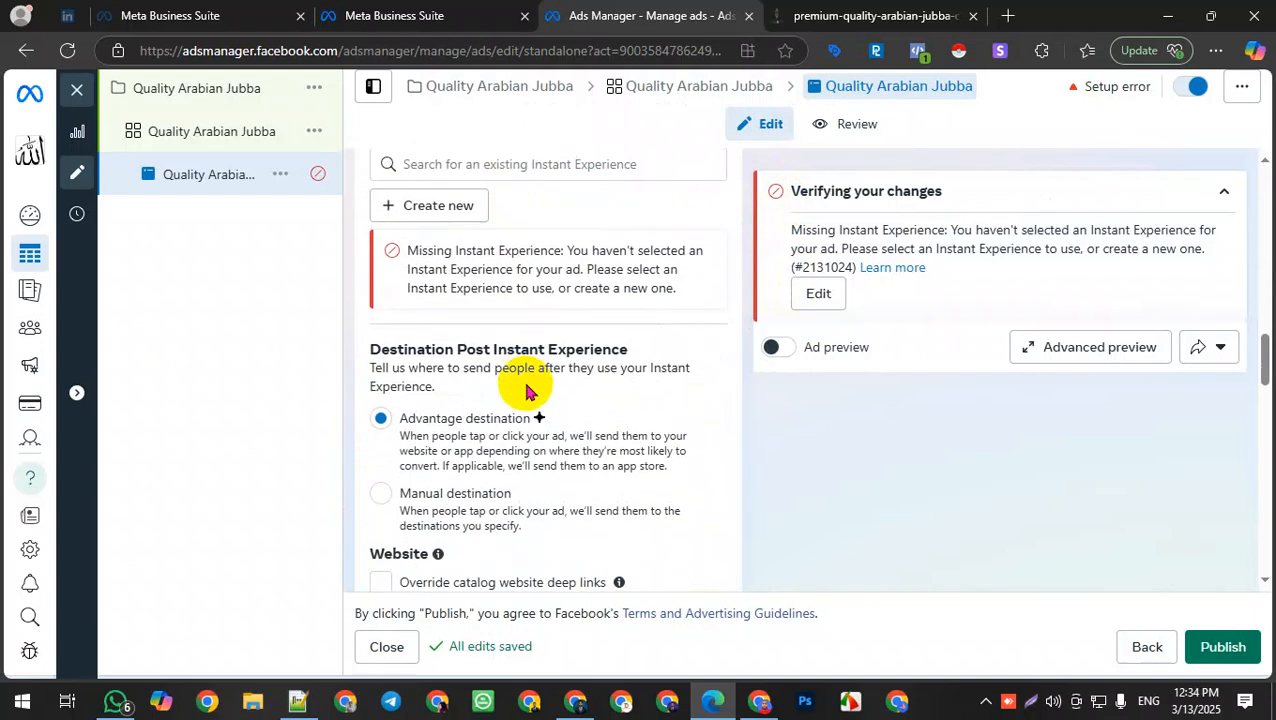
scroll(528, 396, down, 3)
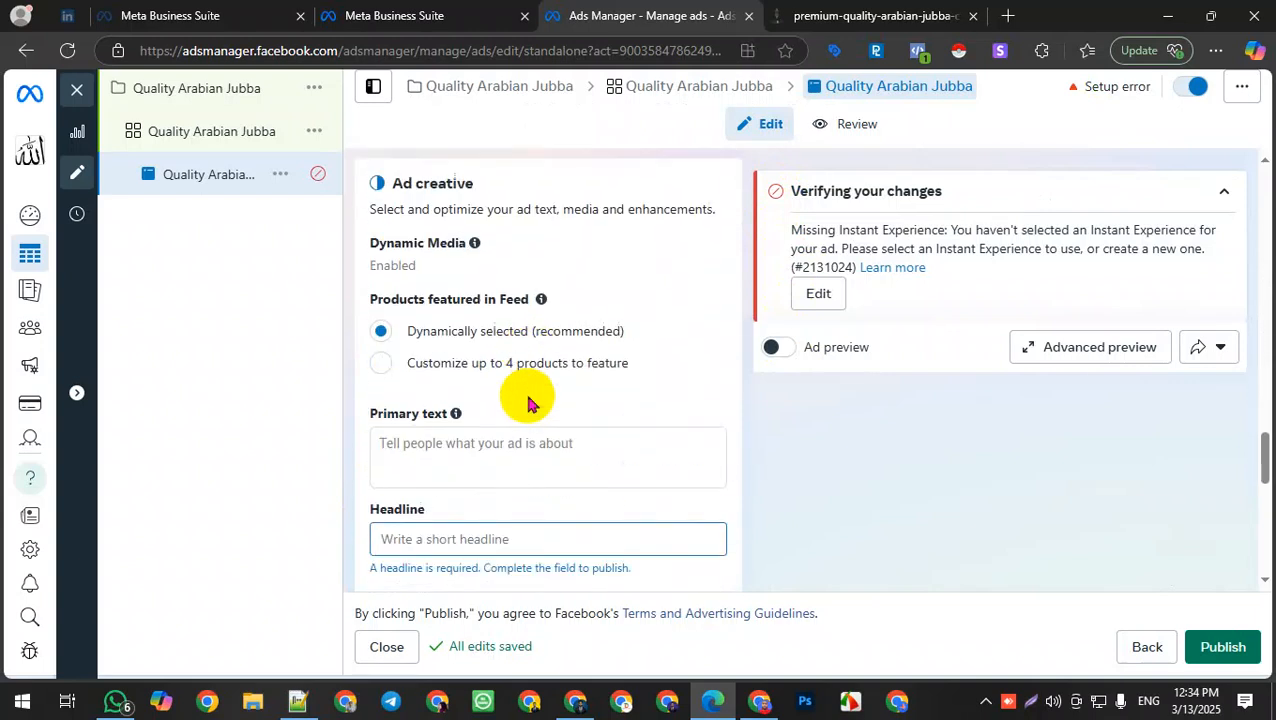
scroll(541, 410, up, 2)
scroll(541, 410, down, 4)
scroll(609, 400, down, 4)
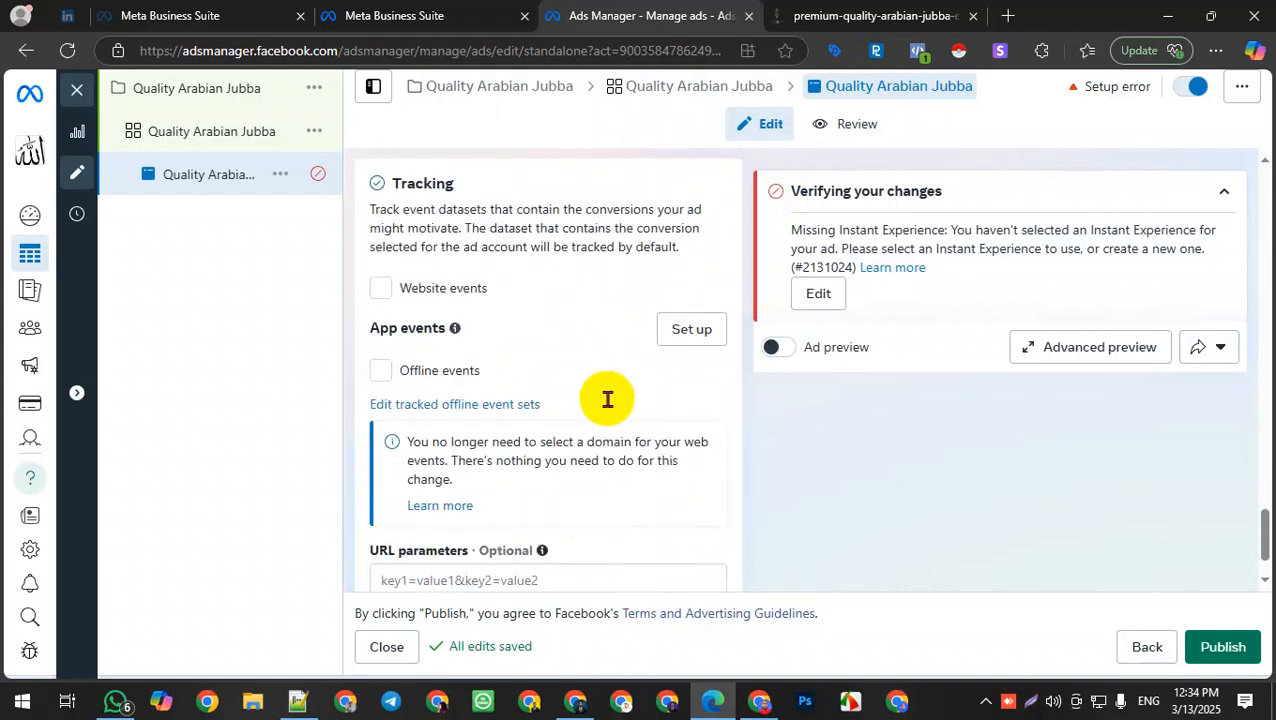
scroll(612, 412, up, 7)
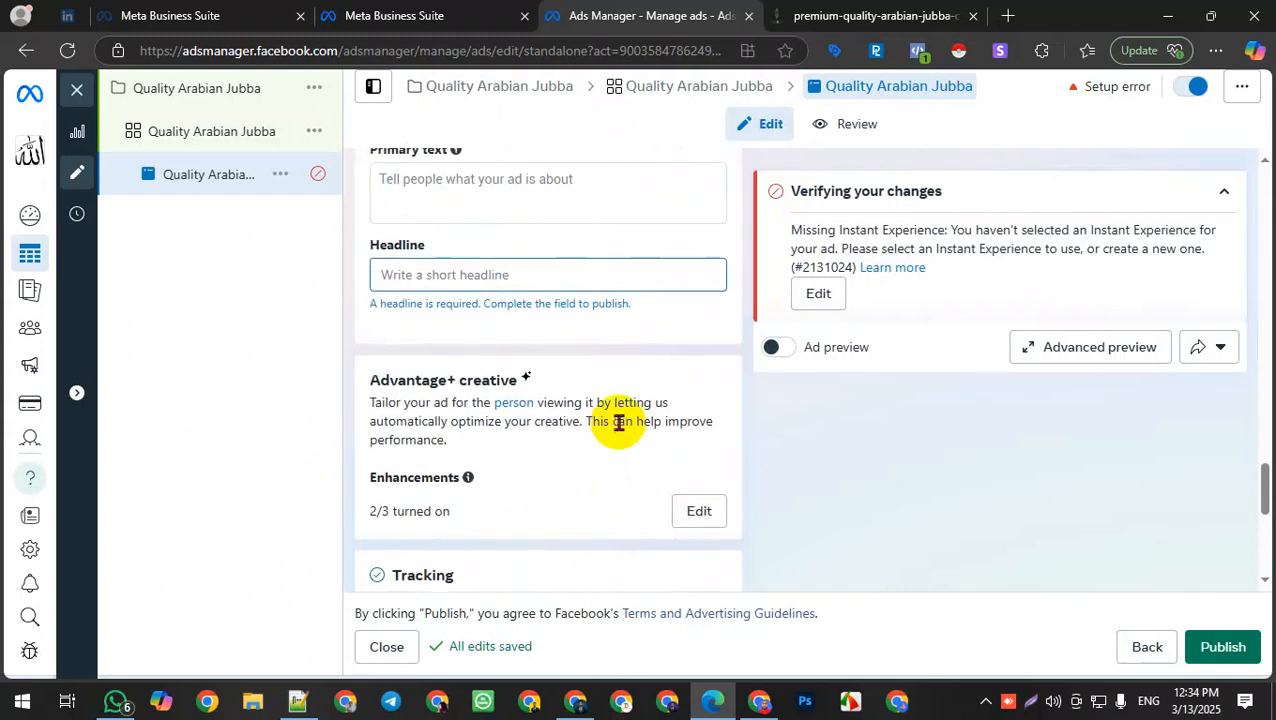
scroll(620, 425, up, 1)
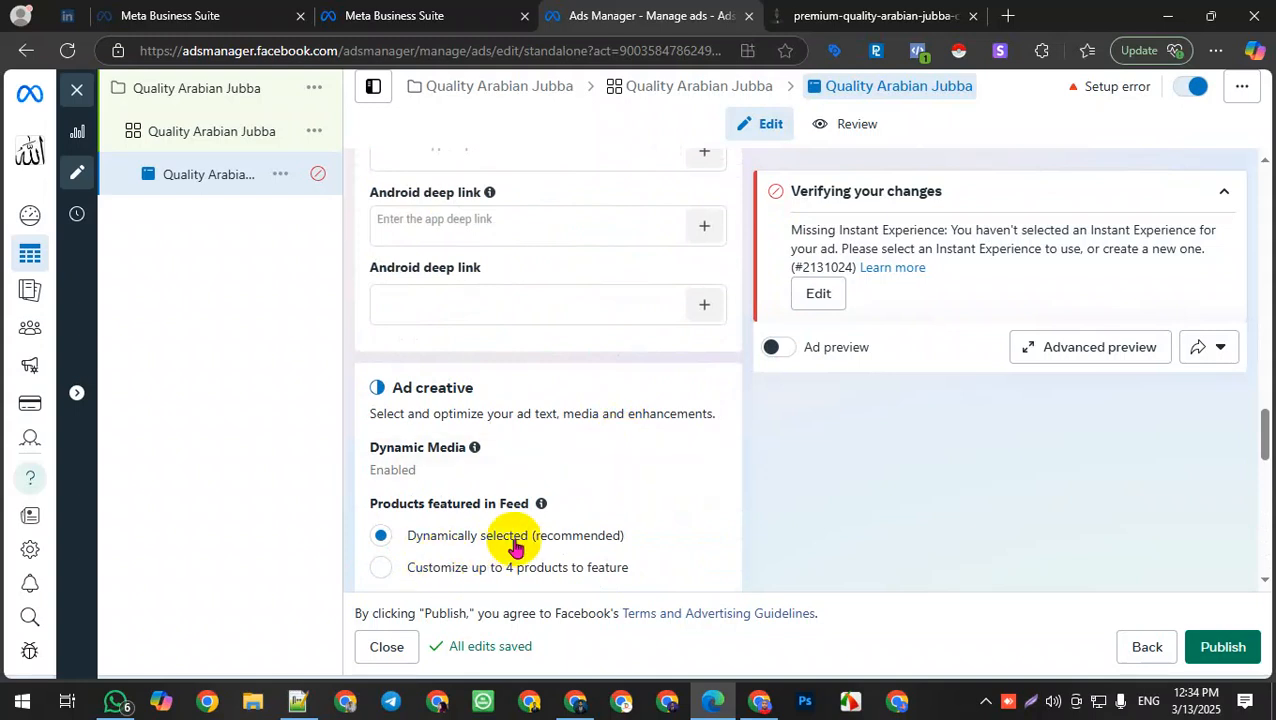
scroll(626, 533, down, 2)
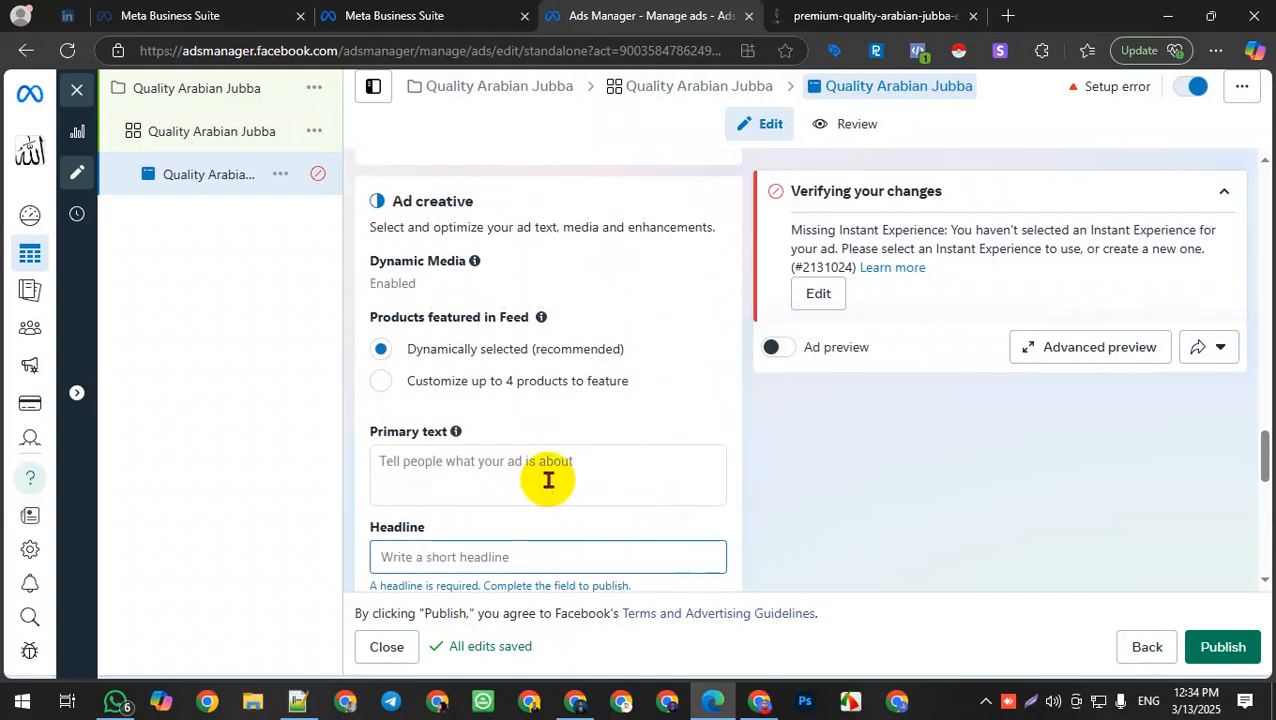
scroll(547, 478, up, 8)
scroll(556, 483, up, 2)
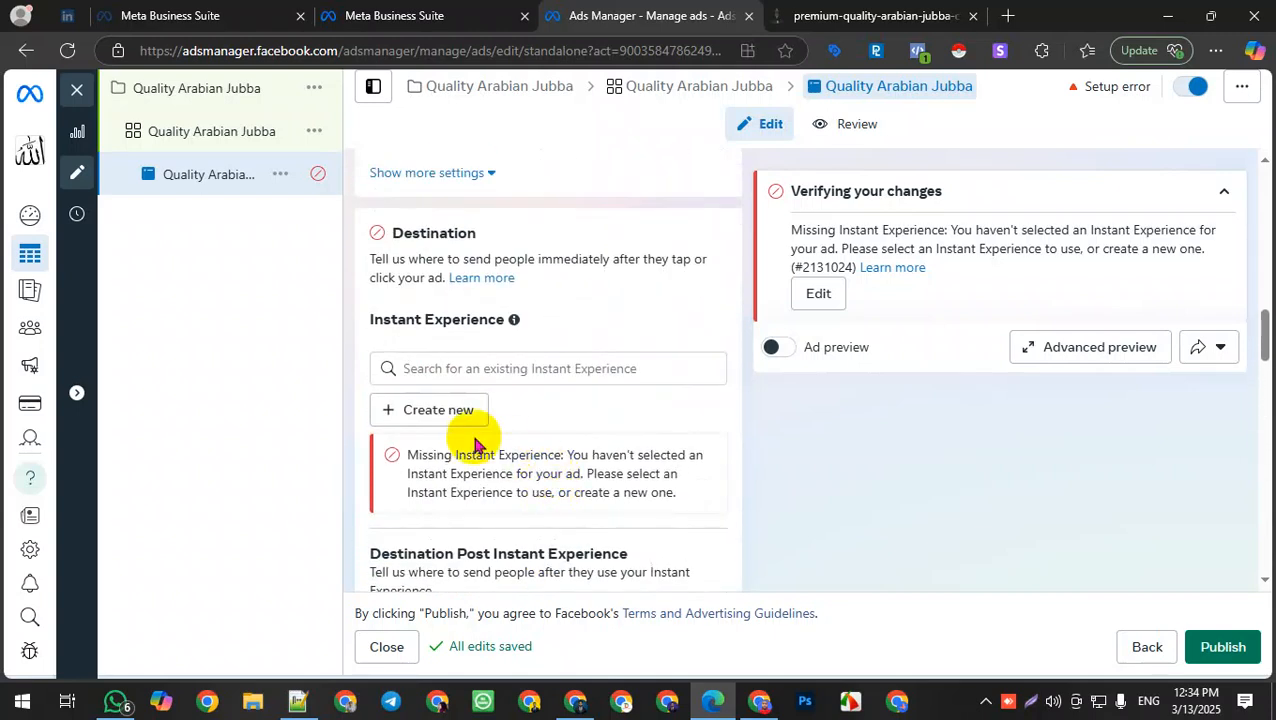
Step: Create a new Instant Experience from the Storefront template
click(482, 408)
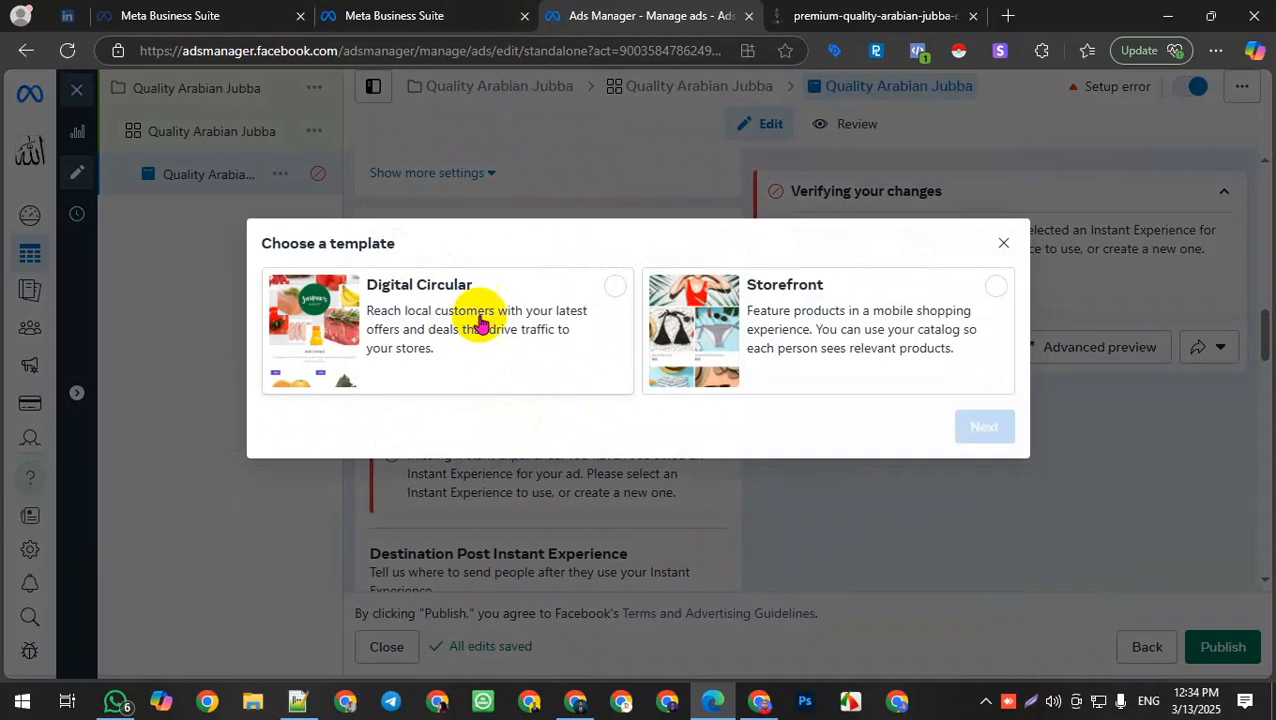
click(1008, 248)
click(416, 407)
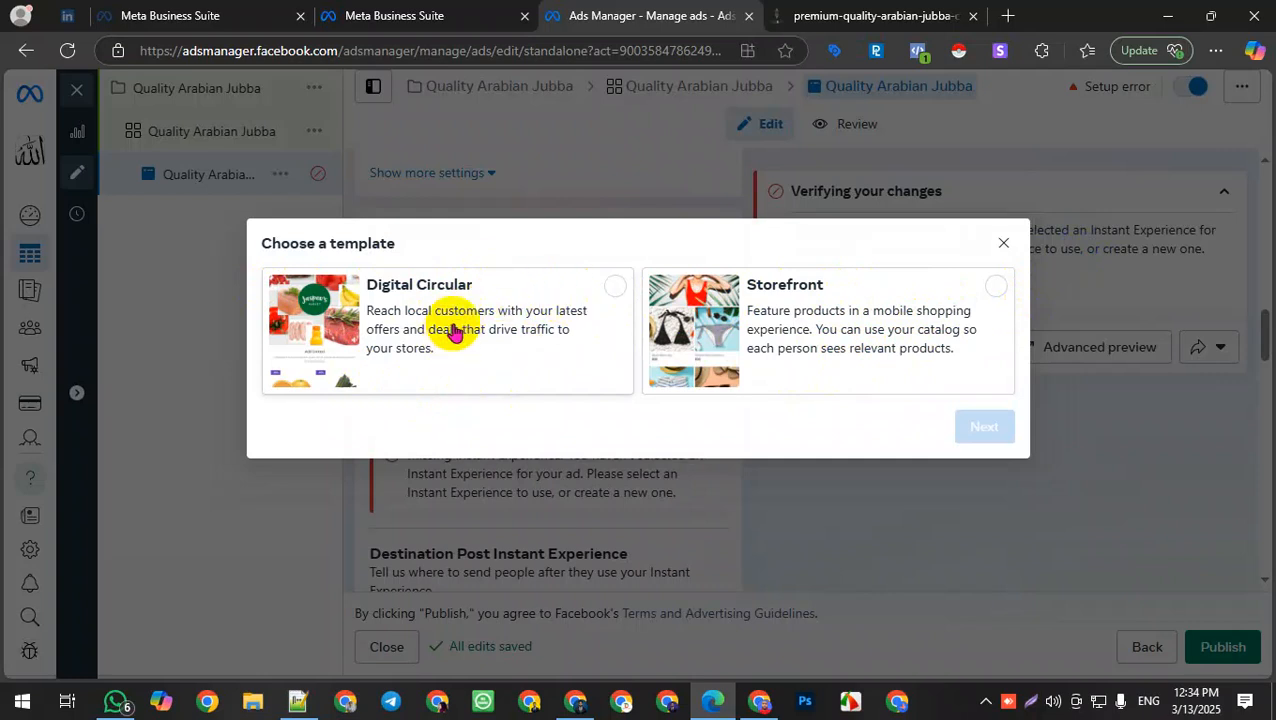
click(785, 288)
click(984, 427)
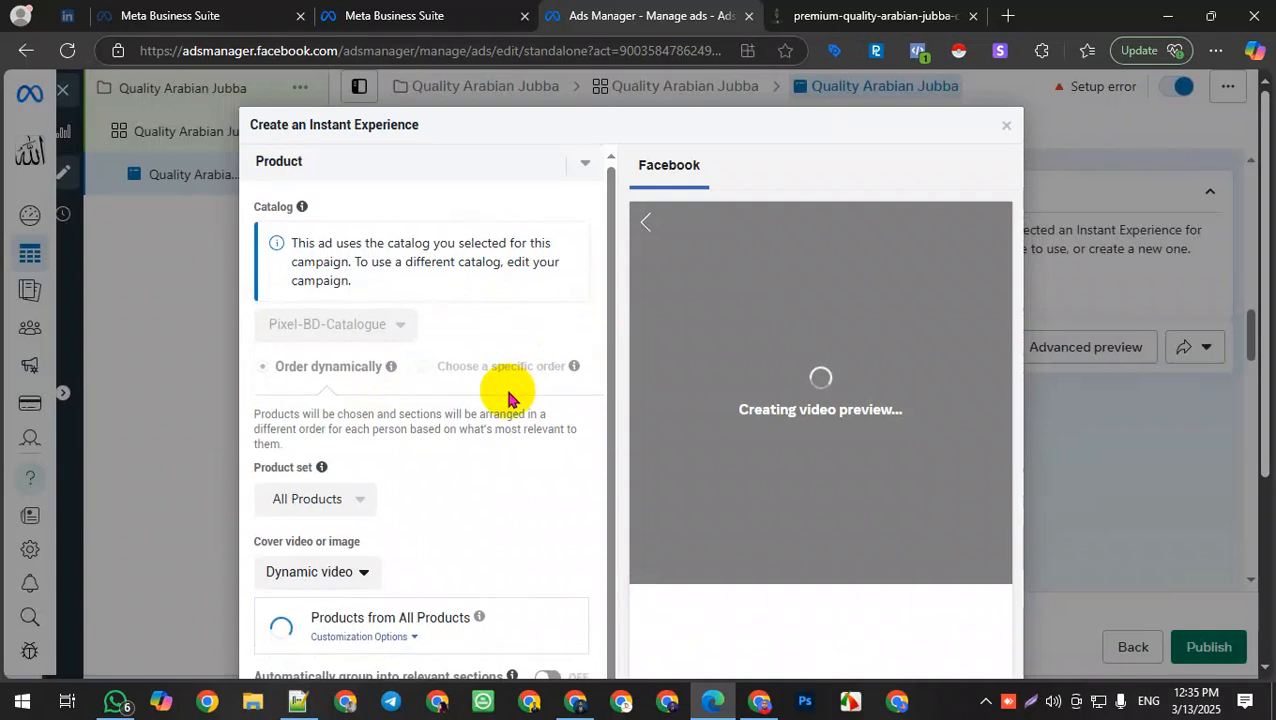
Step: Set the Instant Experience fixed button label to Shop Now
scroll(498, 399, down, 1)
scroll(336, 384, up, 1)
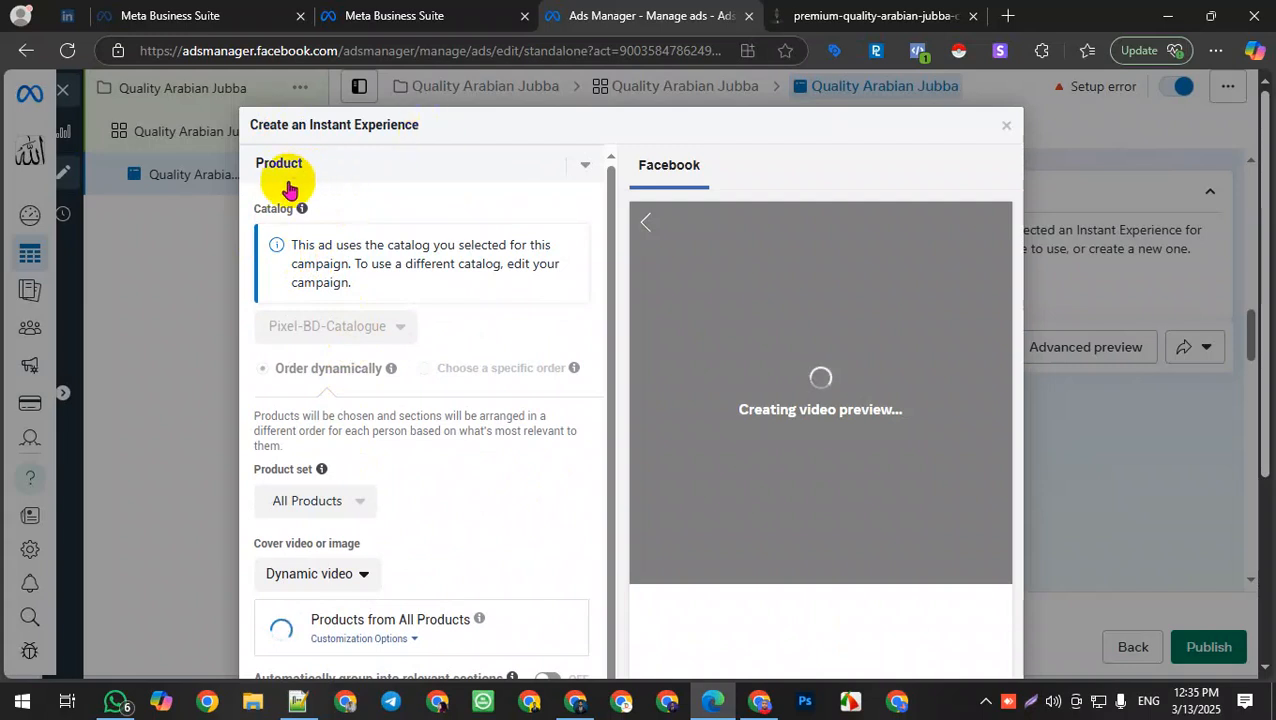
scroll(335, 367, down, 1)
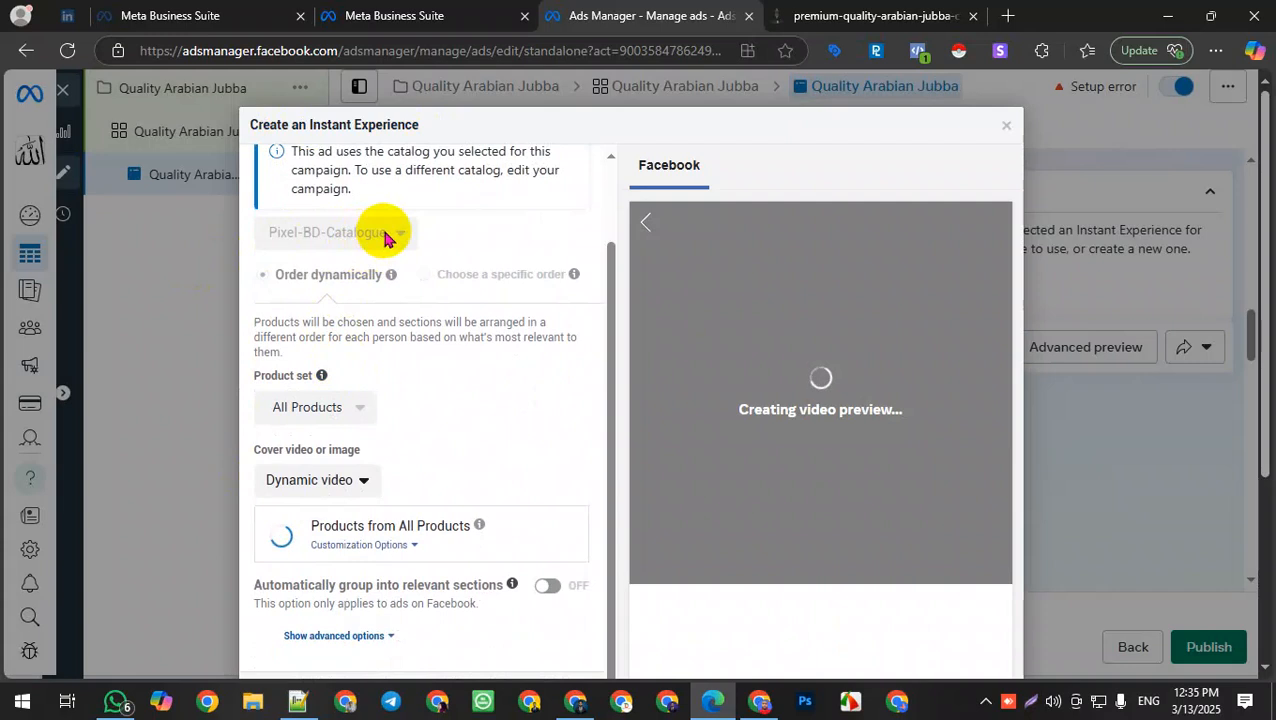
scroll(420, 366, down, 1)
click(333, 380)
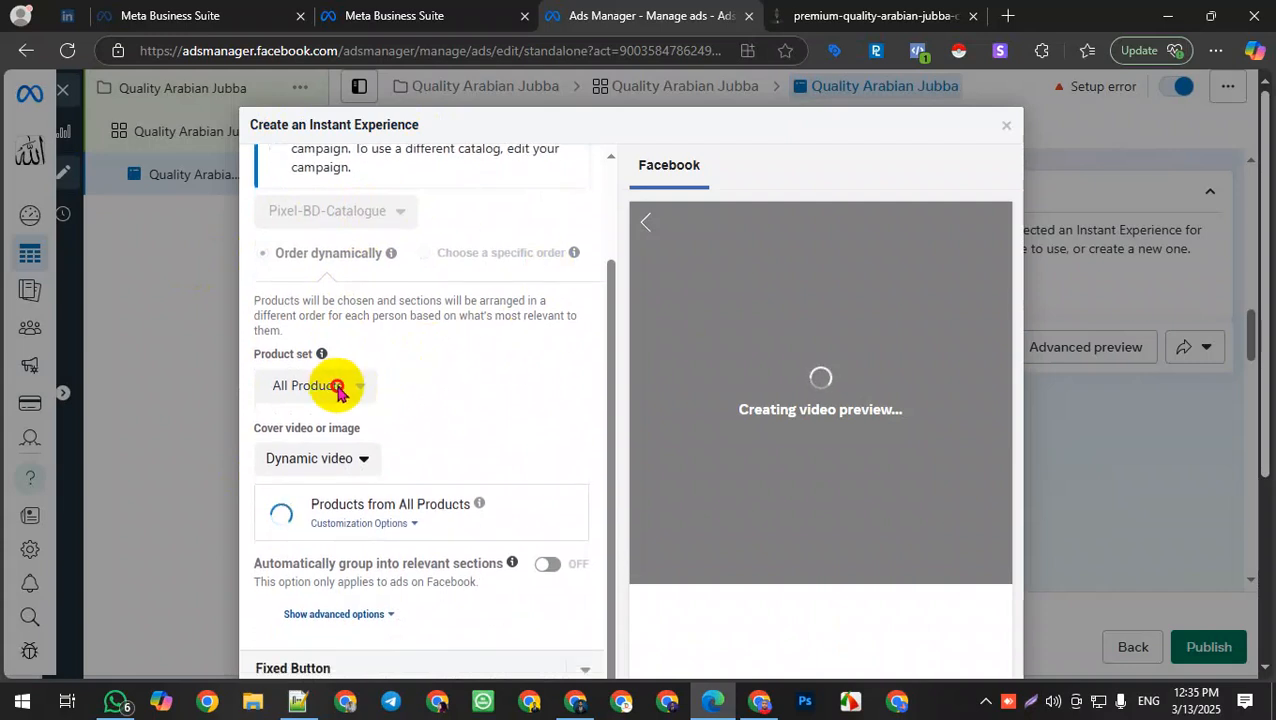
scroll(394, 421, down, 3)
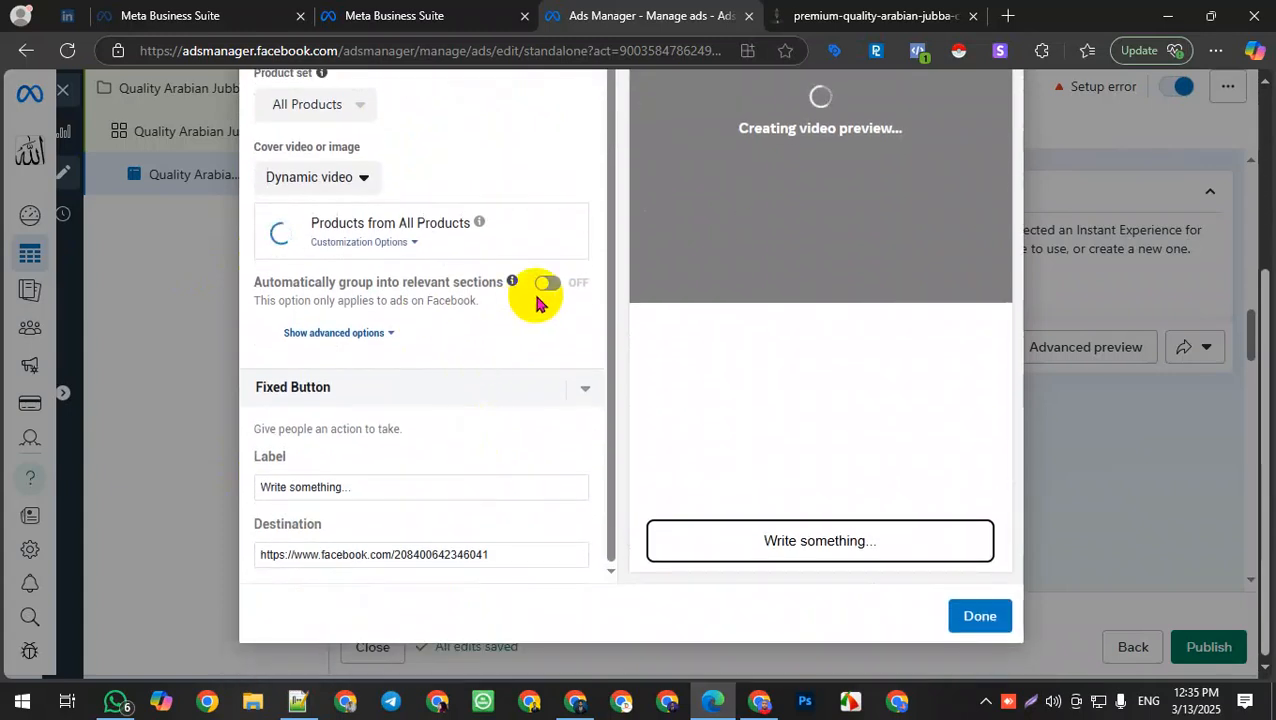
click(344, 389)
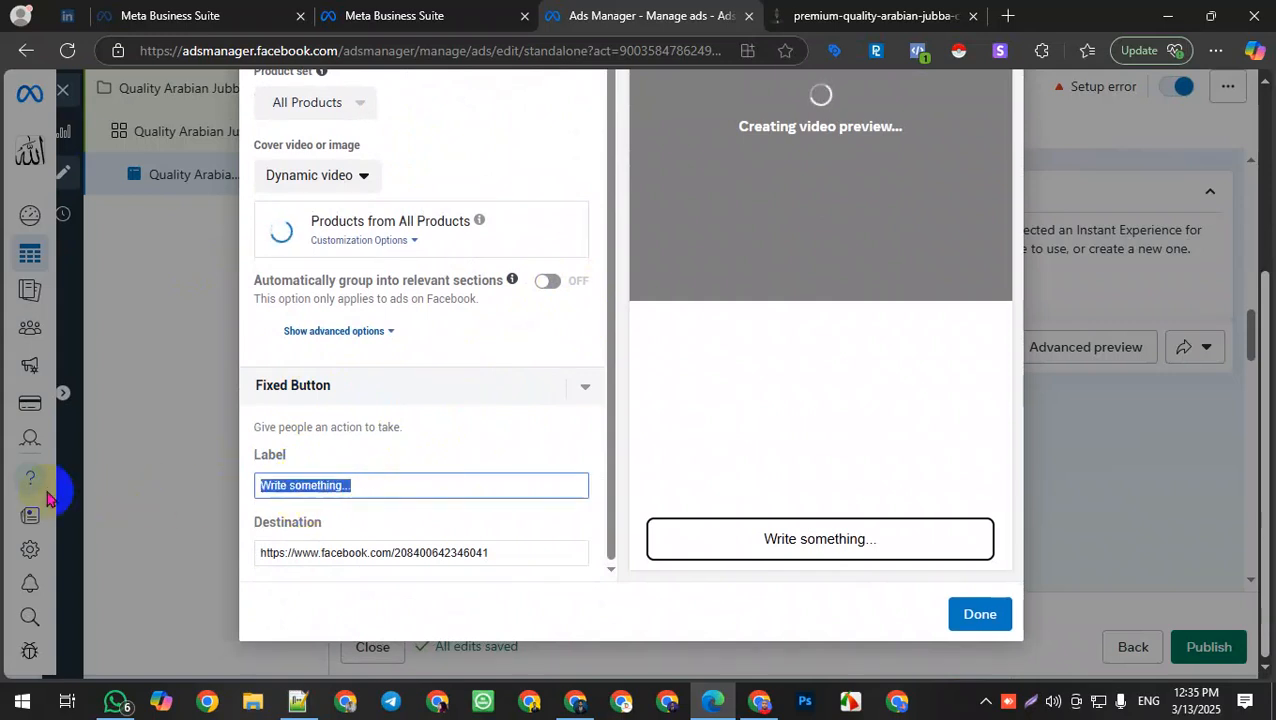
text(S)
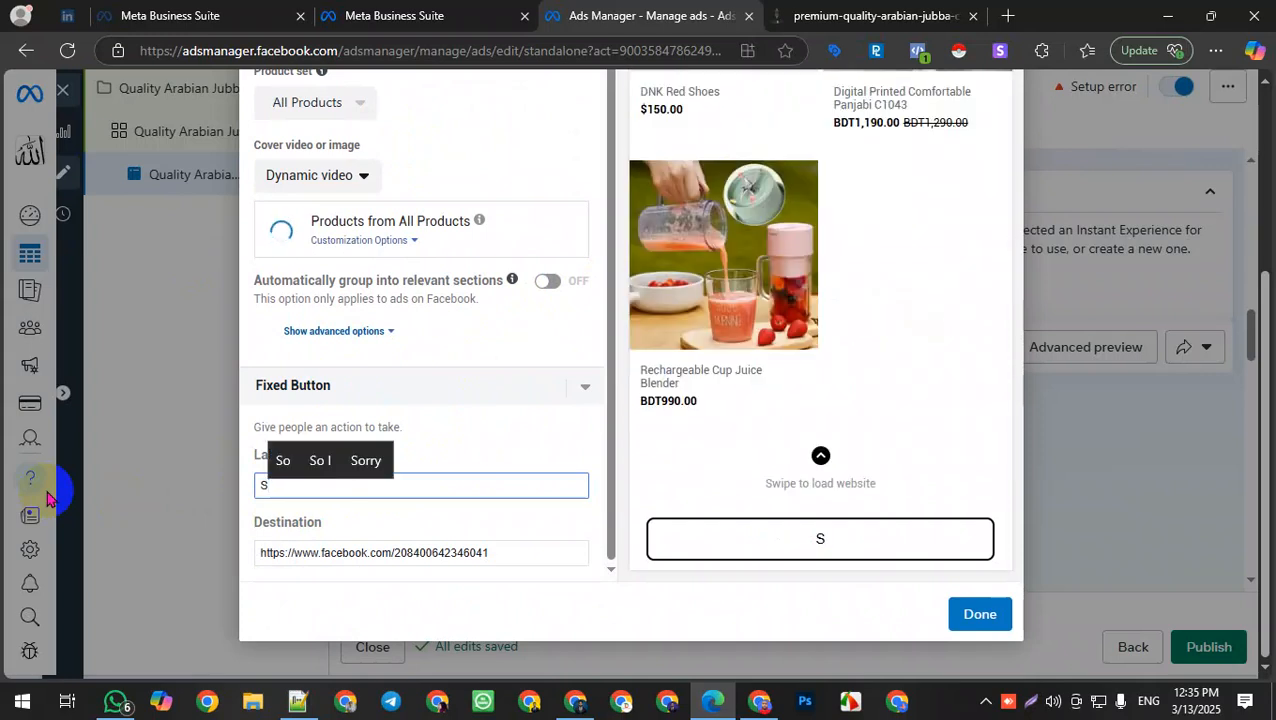
text(hop )
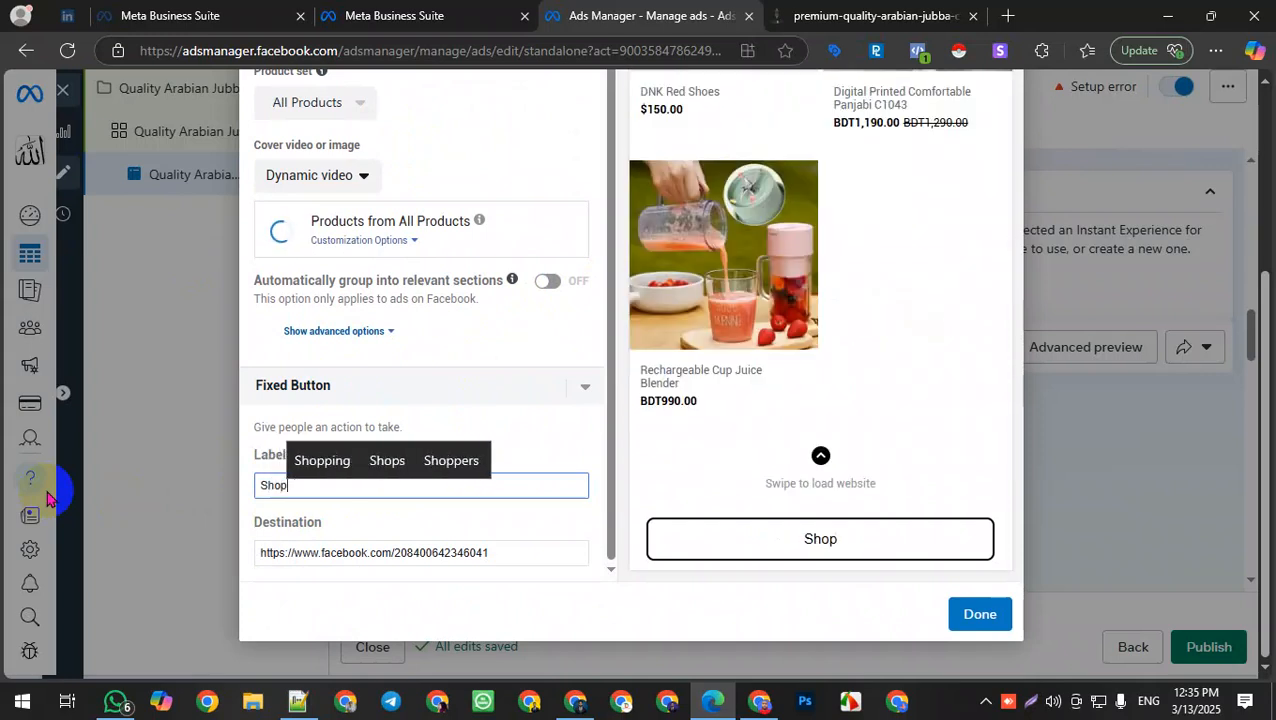
text(No)
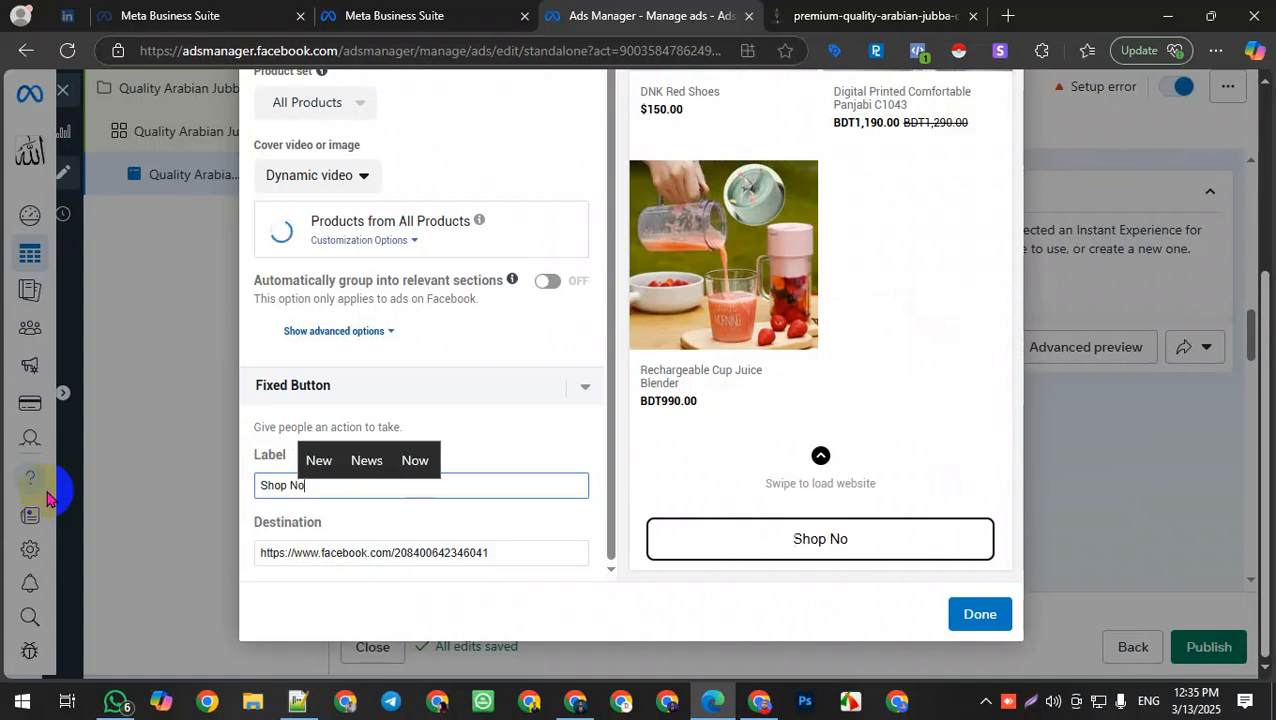
text(w)
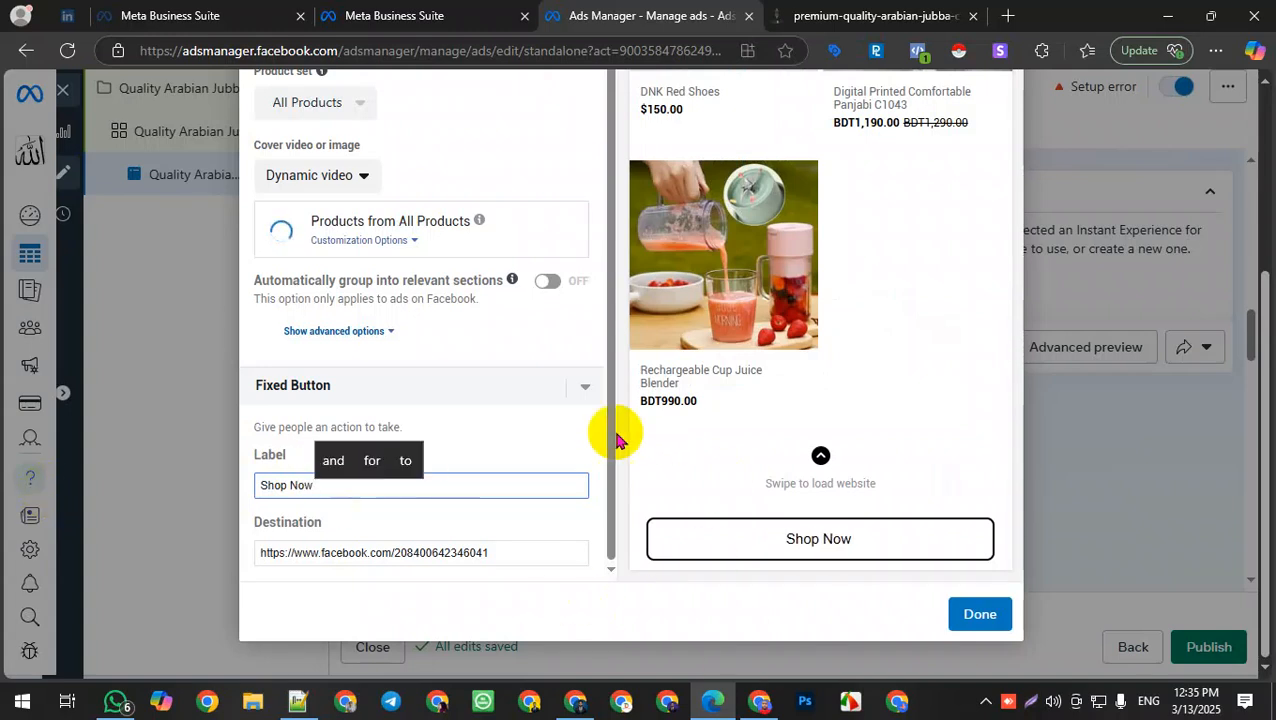
Step: Set the fixed button destination to the Arabian Jubba product page URL copied from the banggomart tab
click(826, 22)
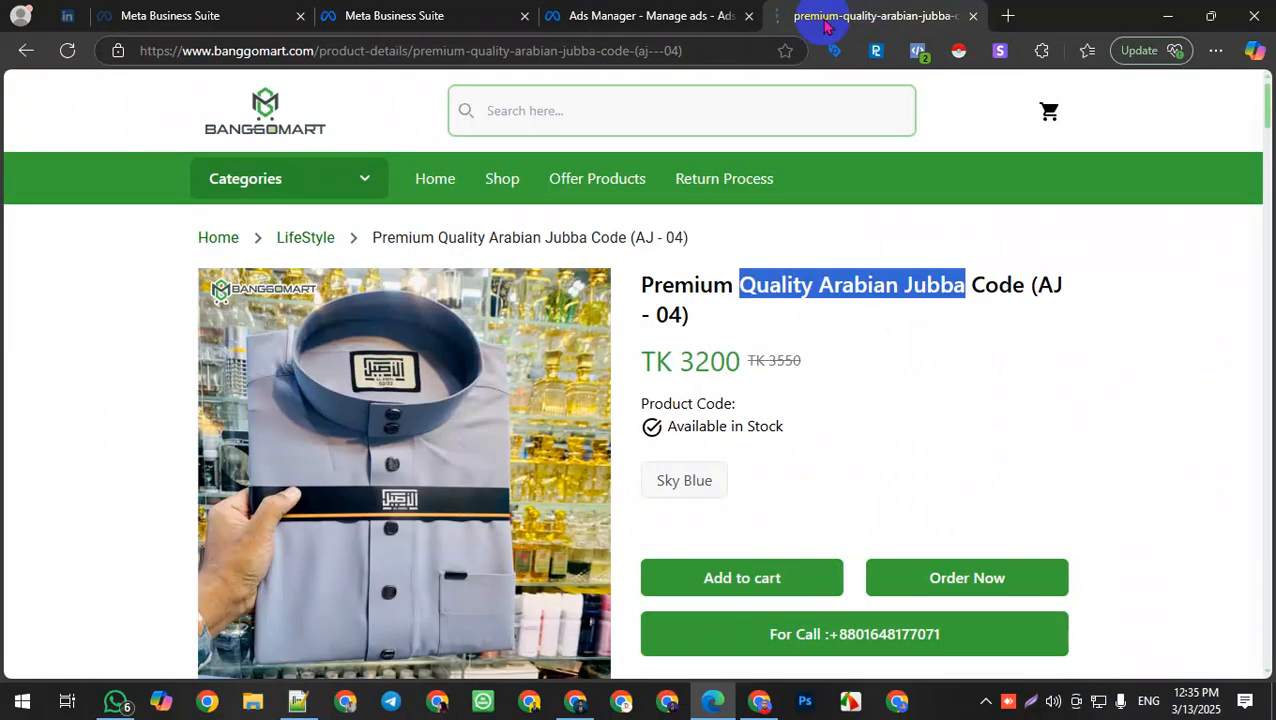
click(210, 48)
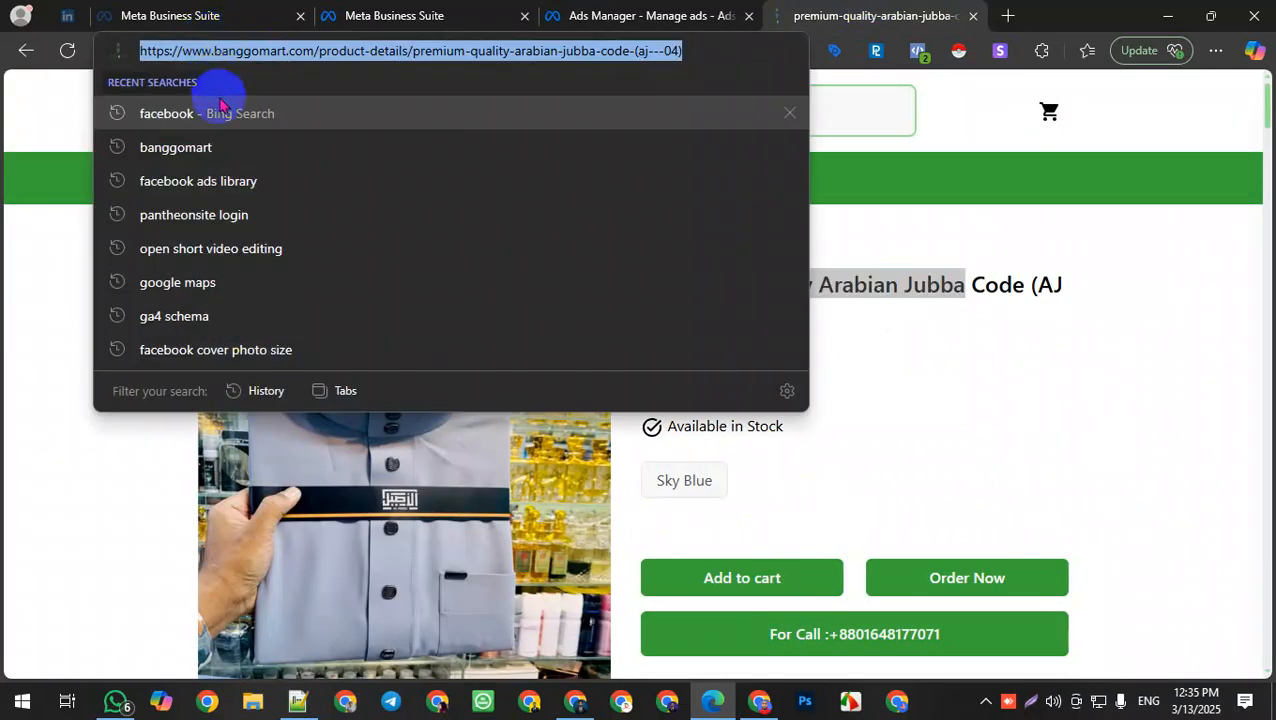
click(632, 9)
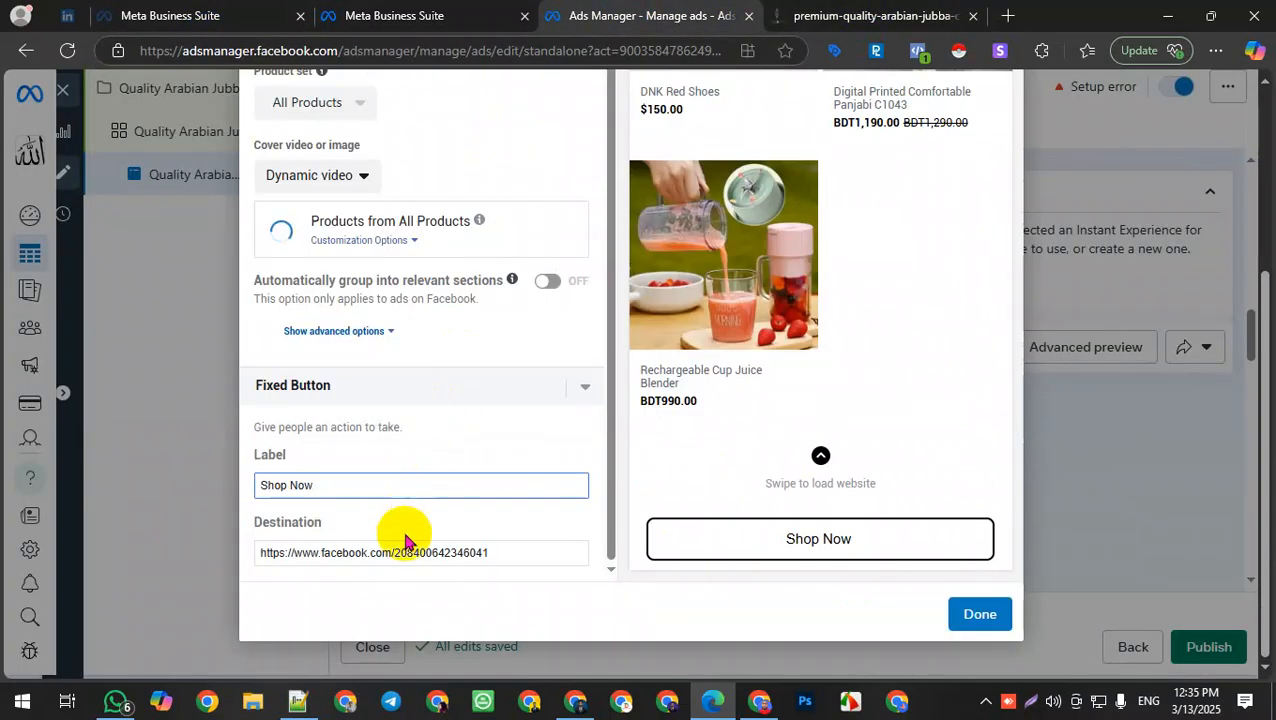
drag(527, 549, 14, 575)
key(ctrl+v)
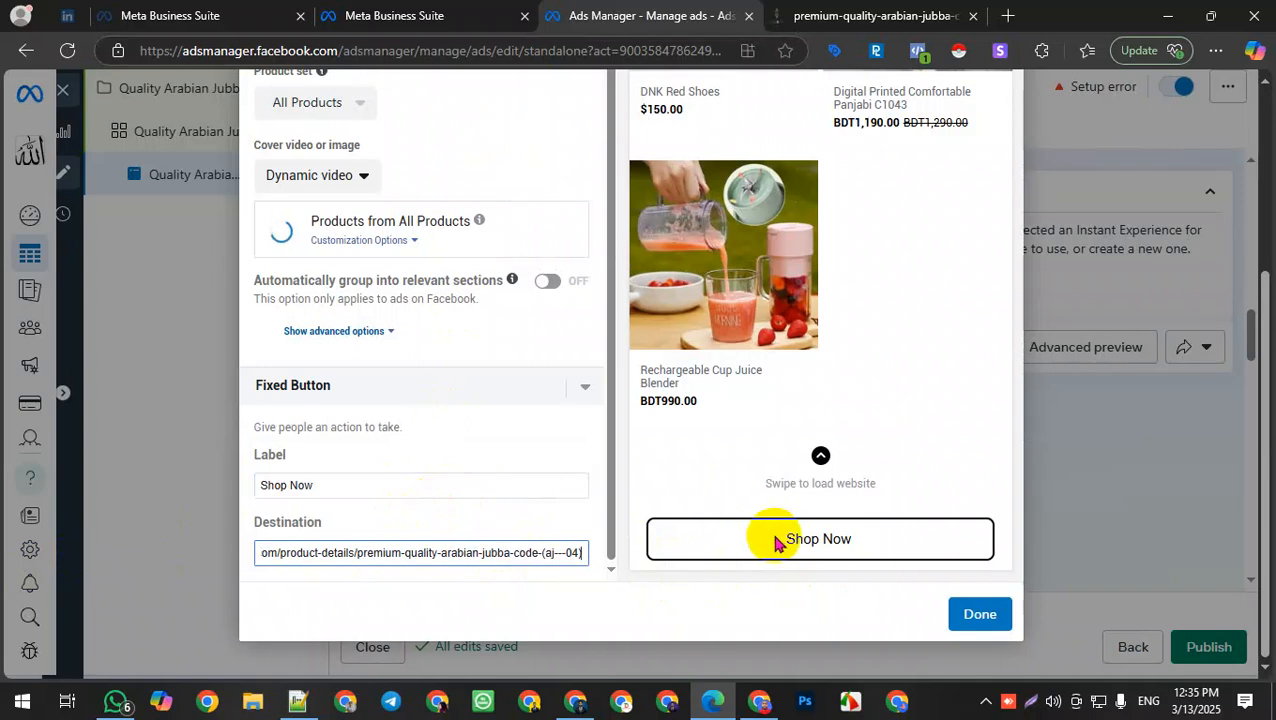
Step: Scroll through the Storefront preview to review the products shown in the Instant Experience
scroll(780, 430, up, 5)
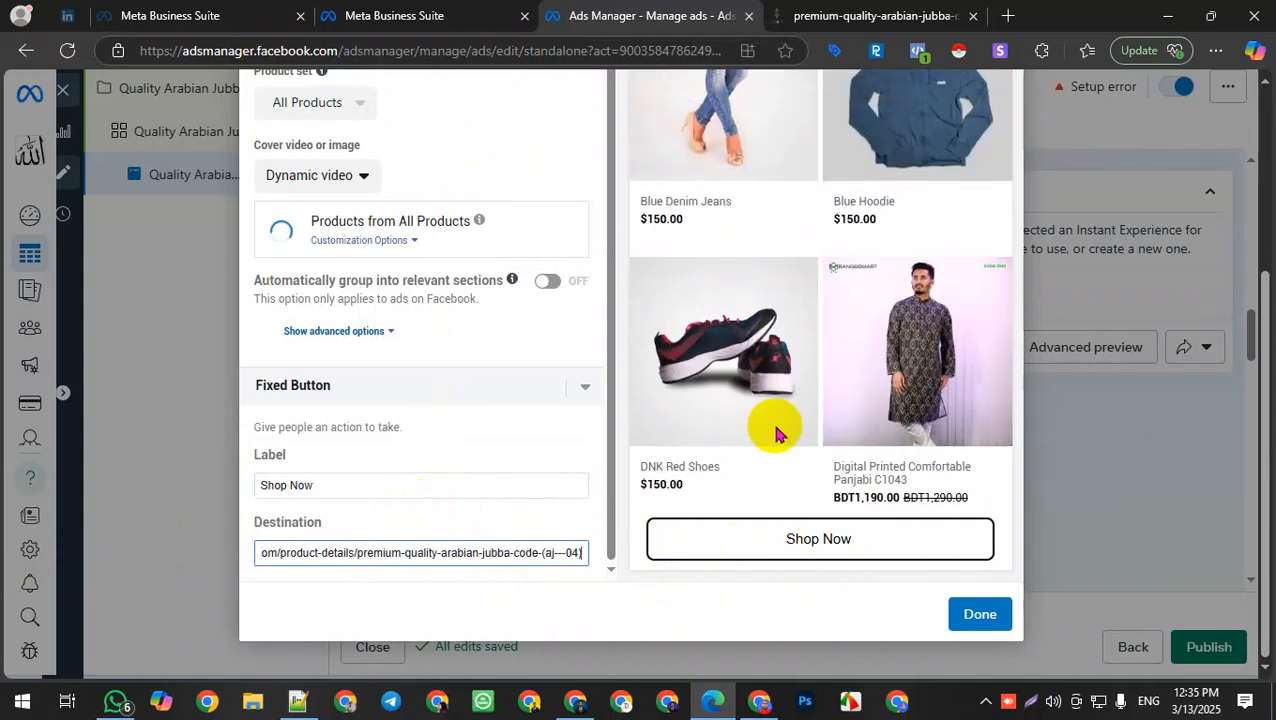
scroll(788, 465, up, 10)
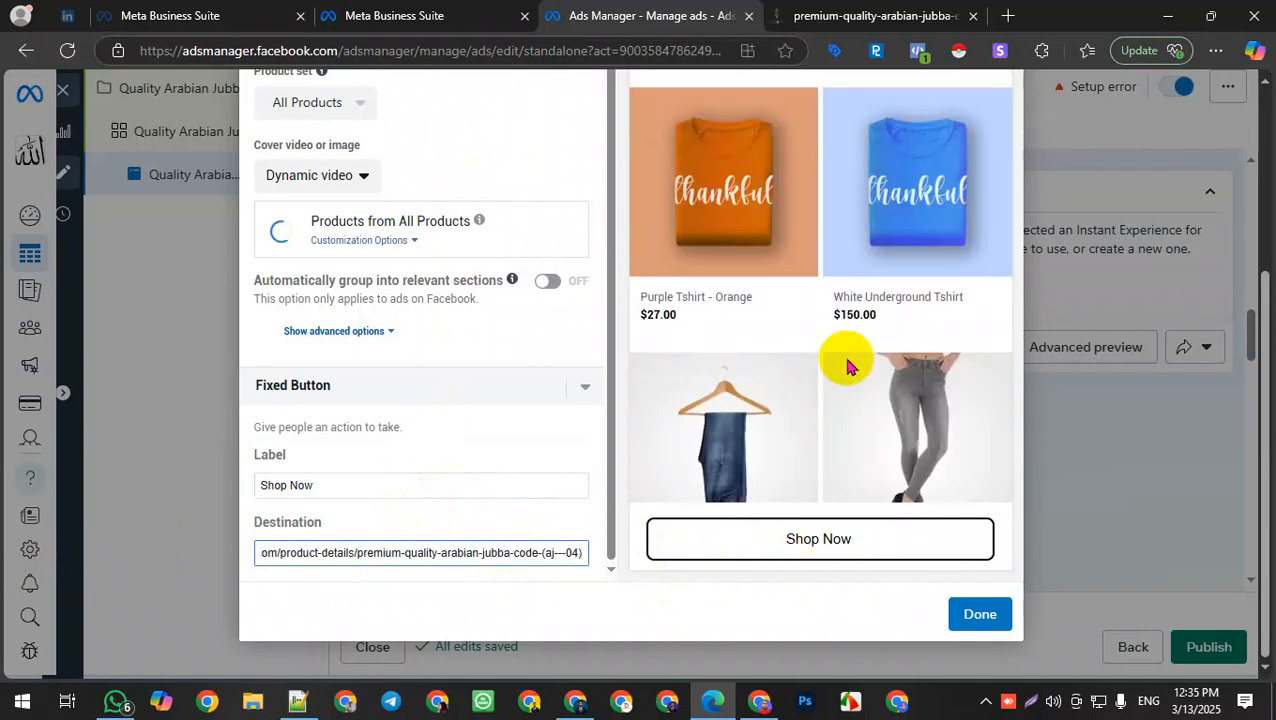
scroll(832, 360, up, 10)
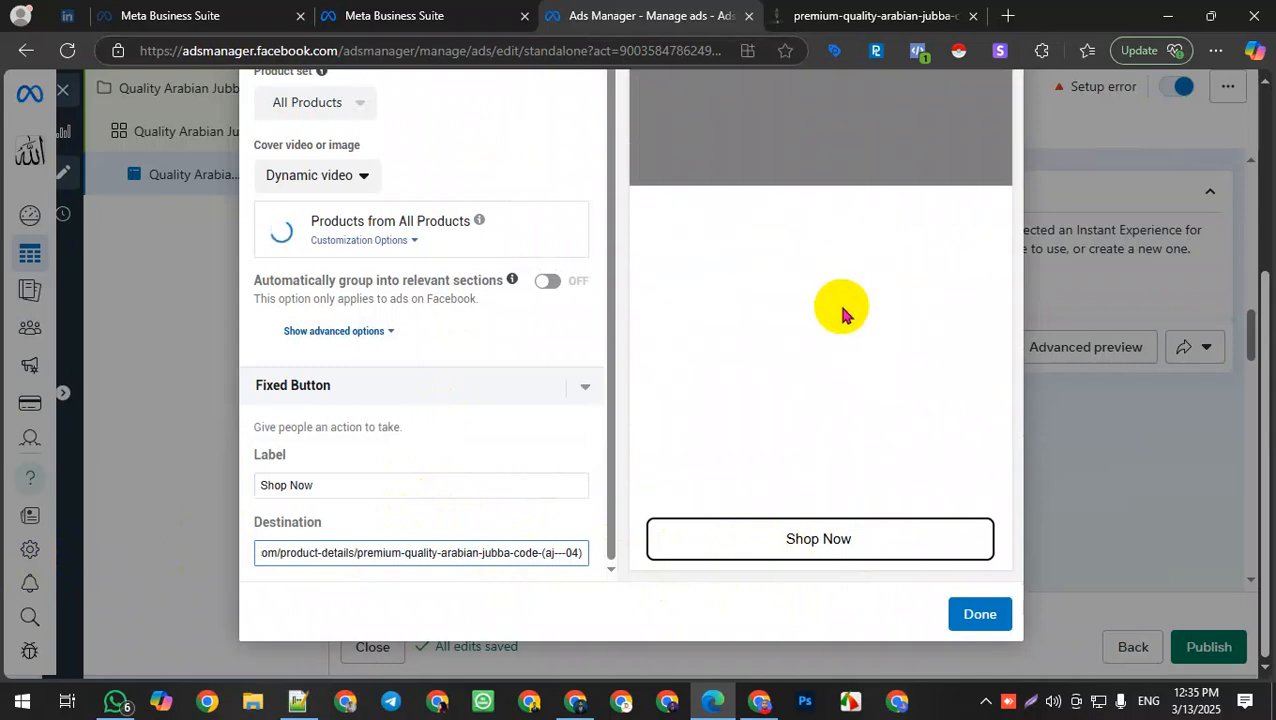
scroll(836, 365, up, 2)
scroll(834, 440, down, 4)
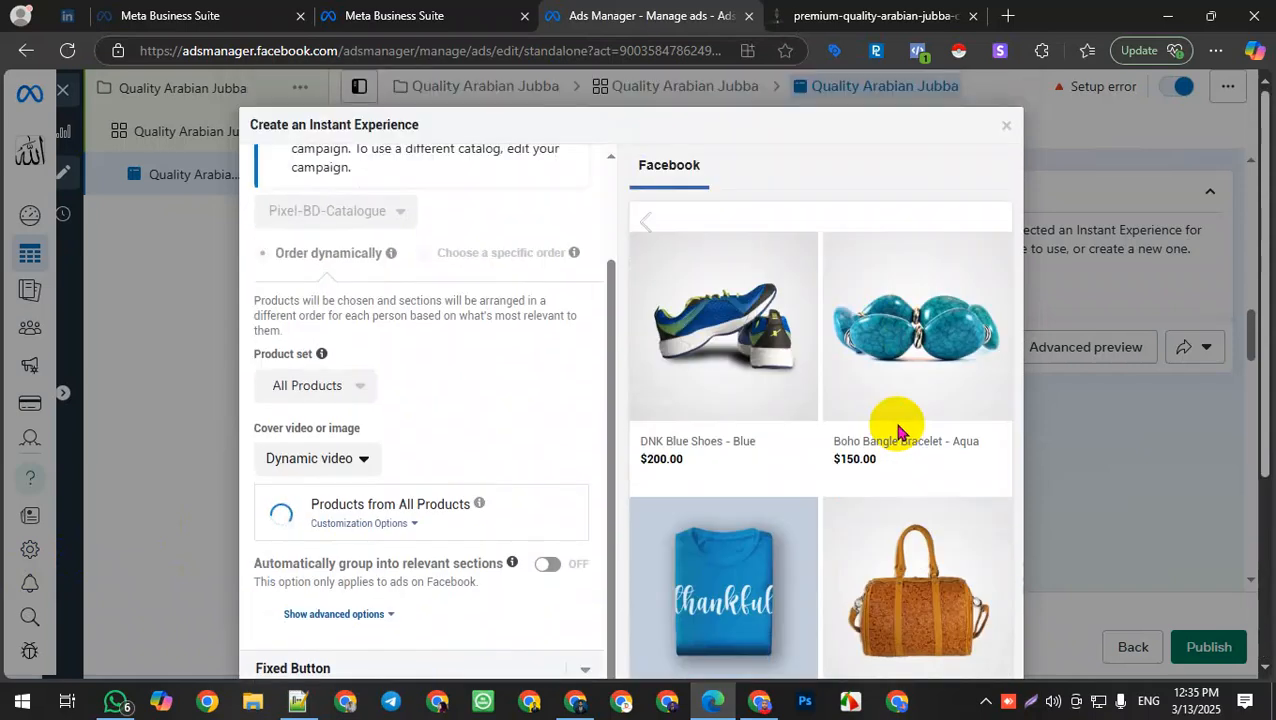
scroll(1252, 352, down, 1)
scroll(1252, 353, down, 4)
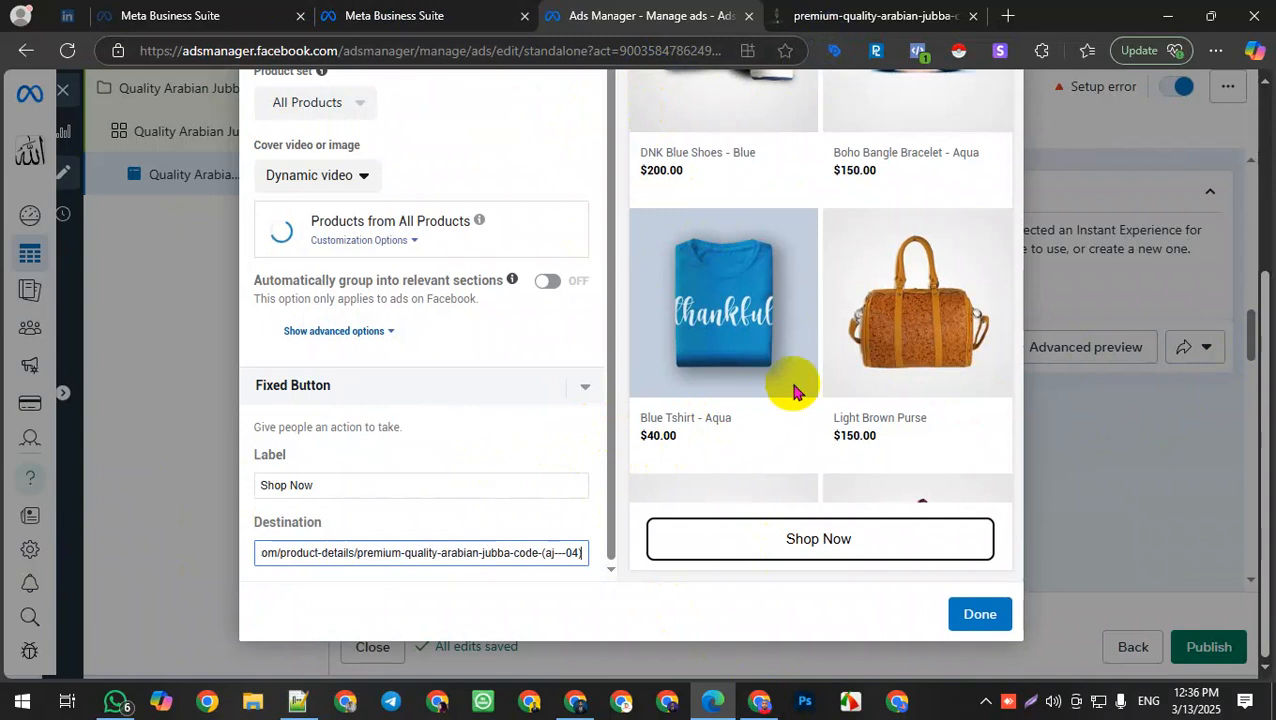
scroll(541, 421, up, 1)
scroll(515, 437, down, 1)
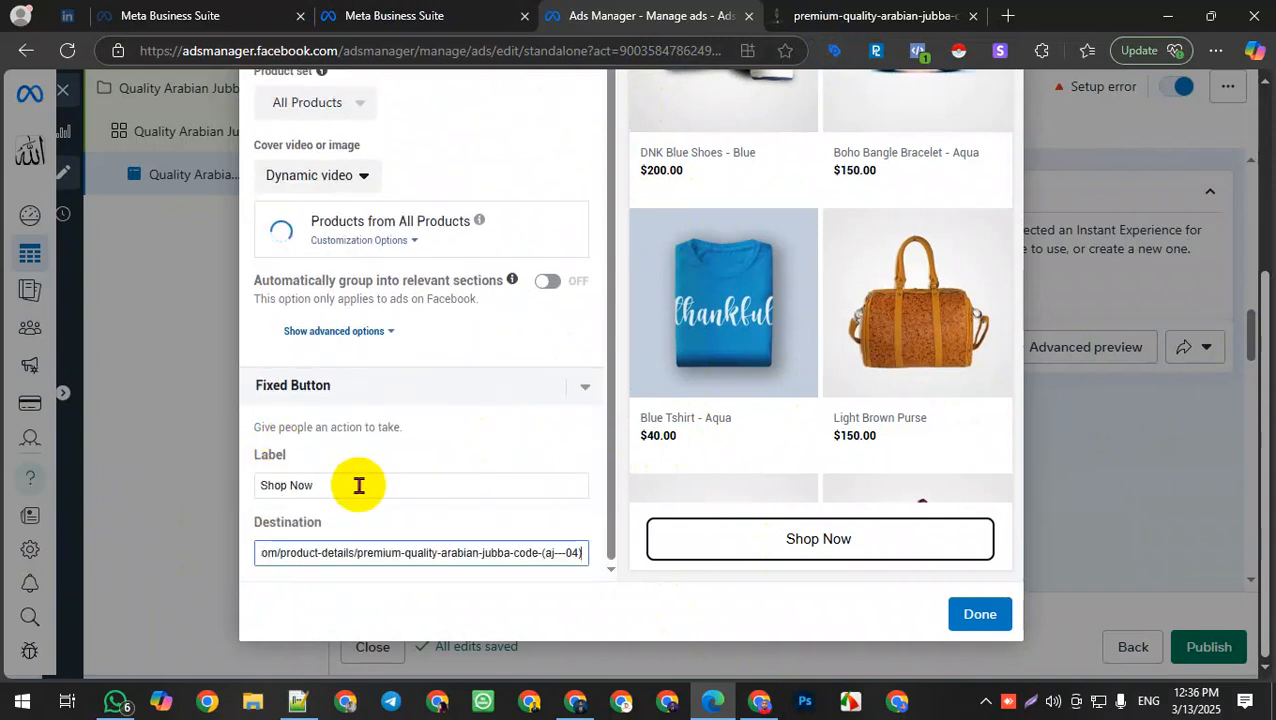
scroll(333, 420, up, 1)
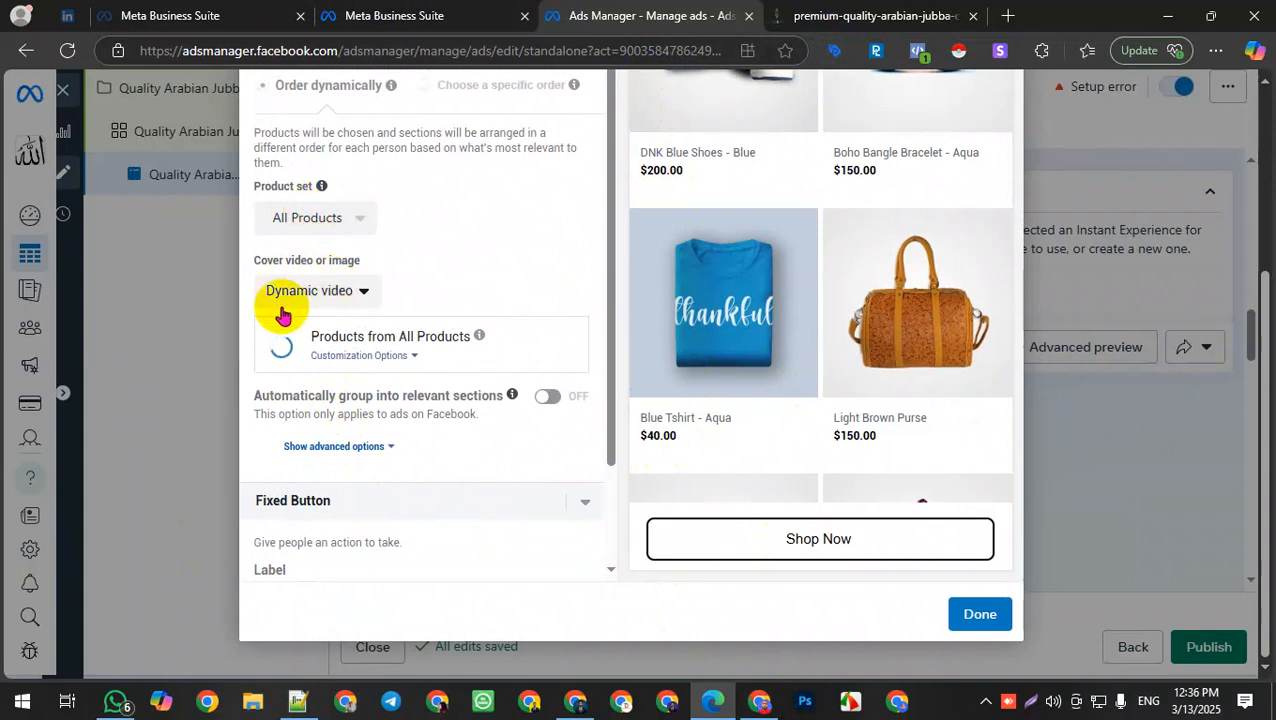
Step: Change the Instant Experience cover from Dynamic video to Image
click(366, 292)
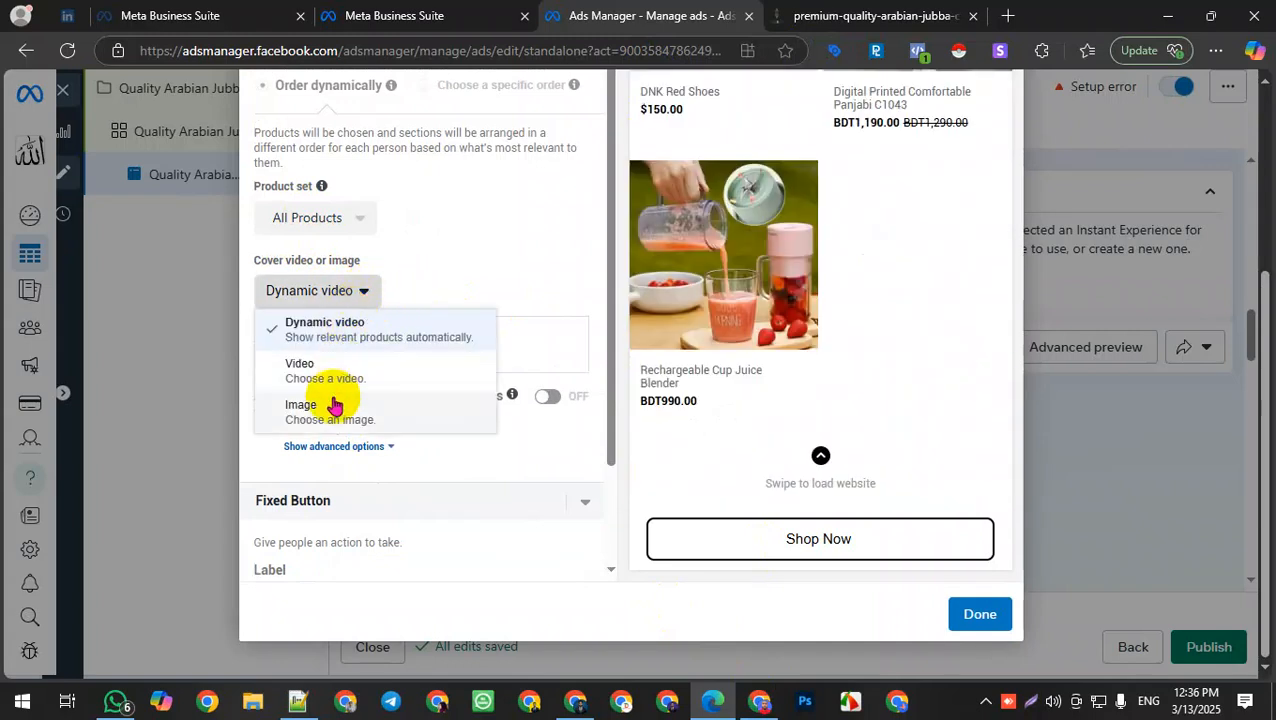
click(301, 412)
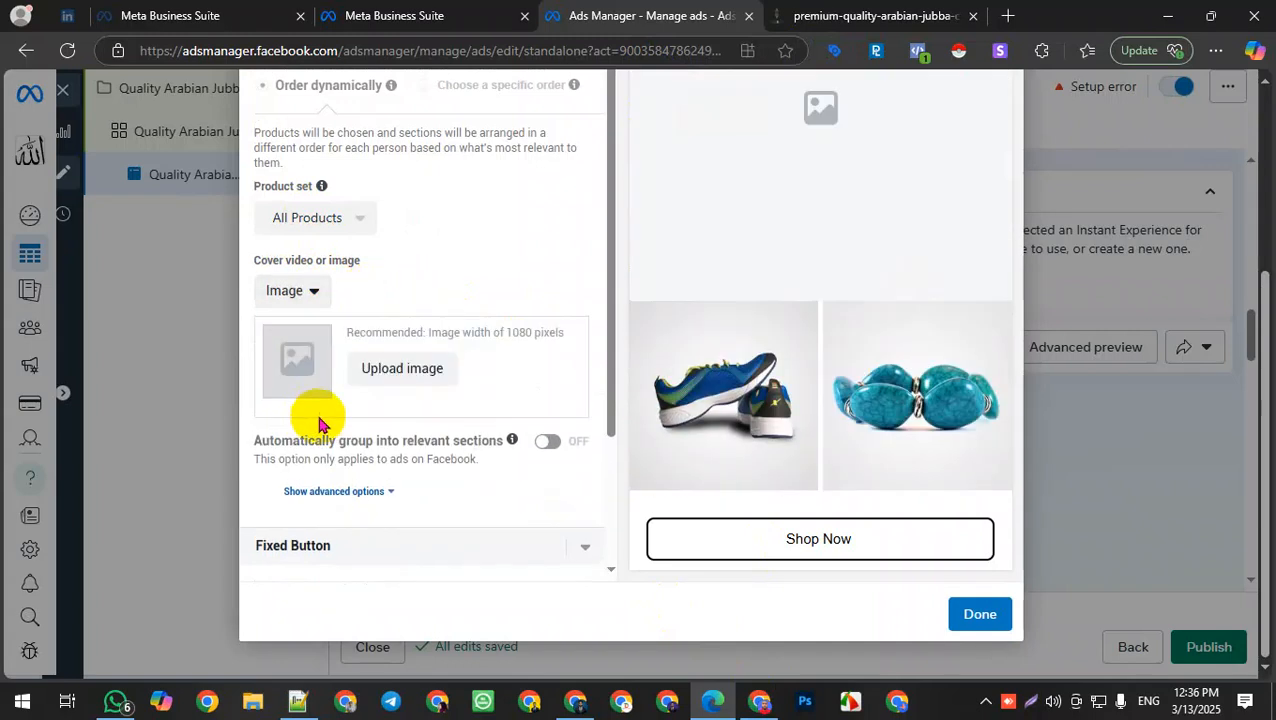
Step: Save the blue shoe product image from the preview to Downloads and open it in a new tab
right_click(742, 339)
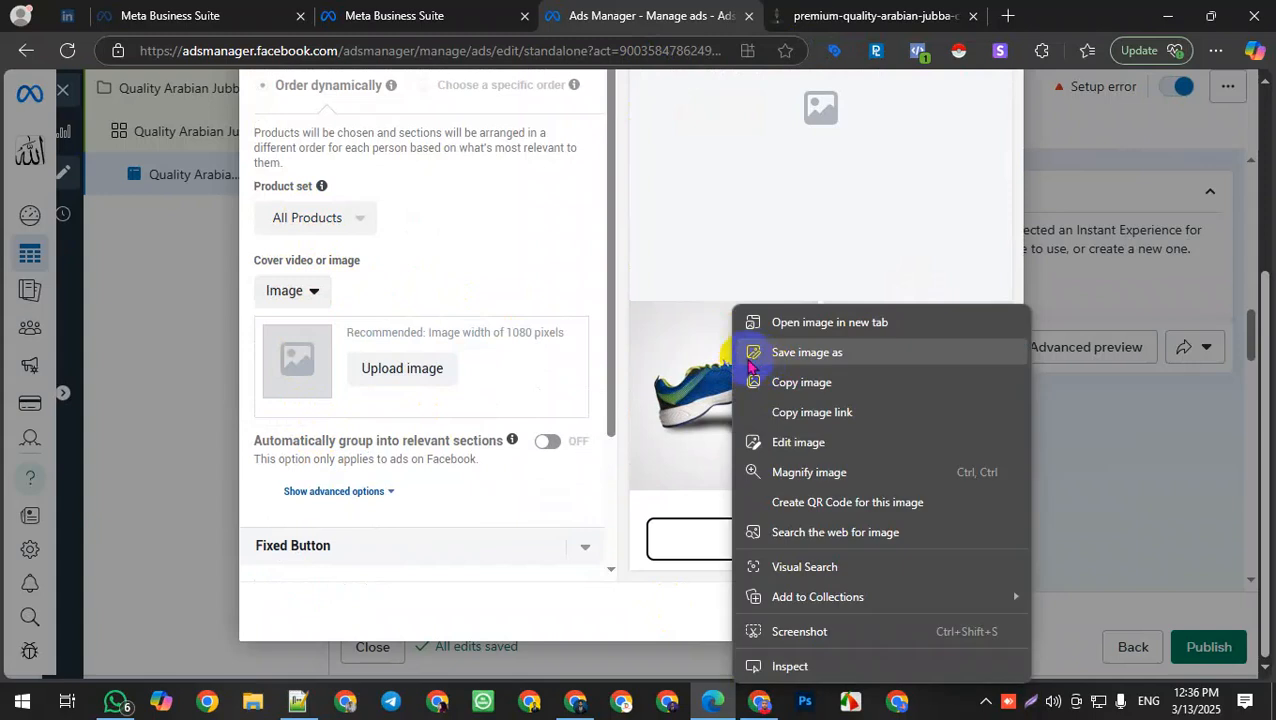
click(808, 365)
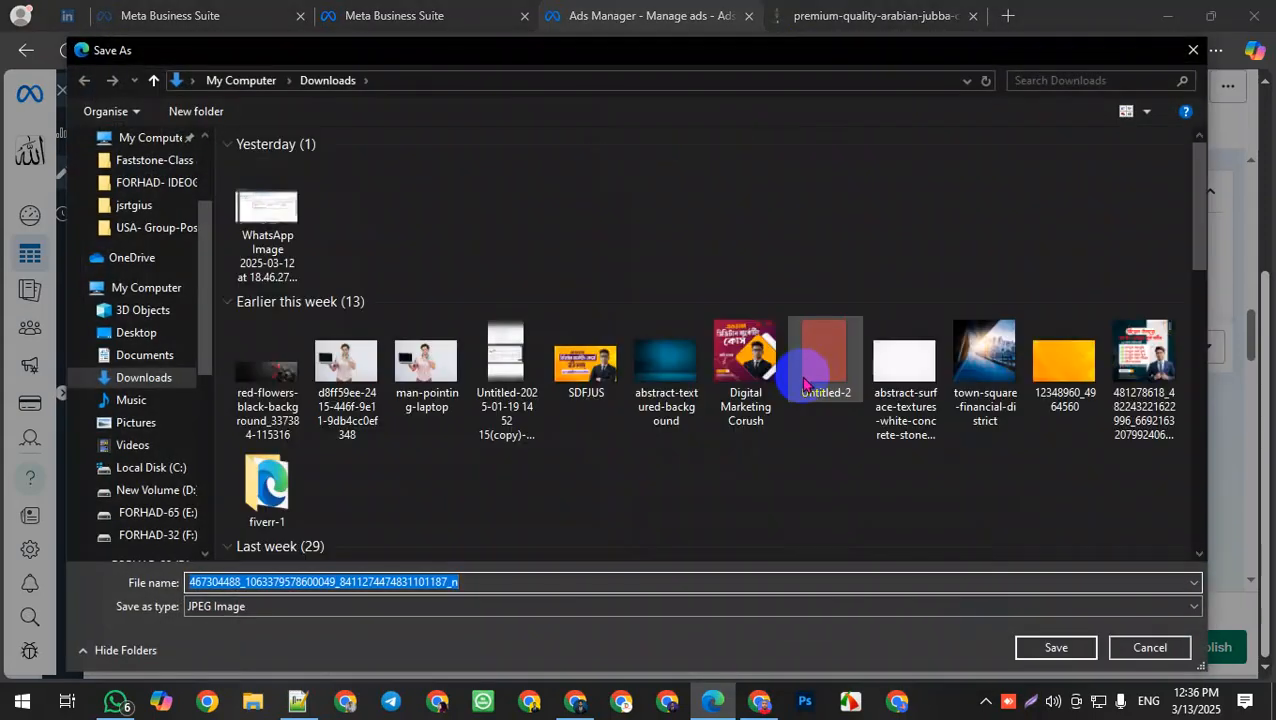
key(Return)
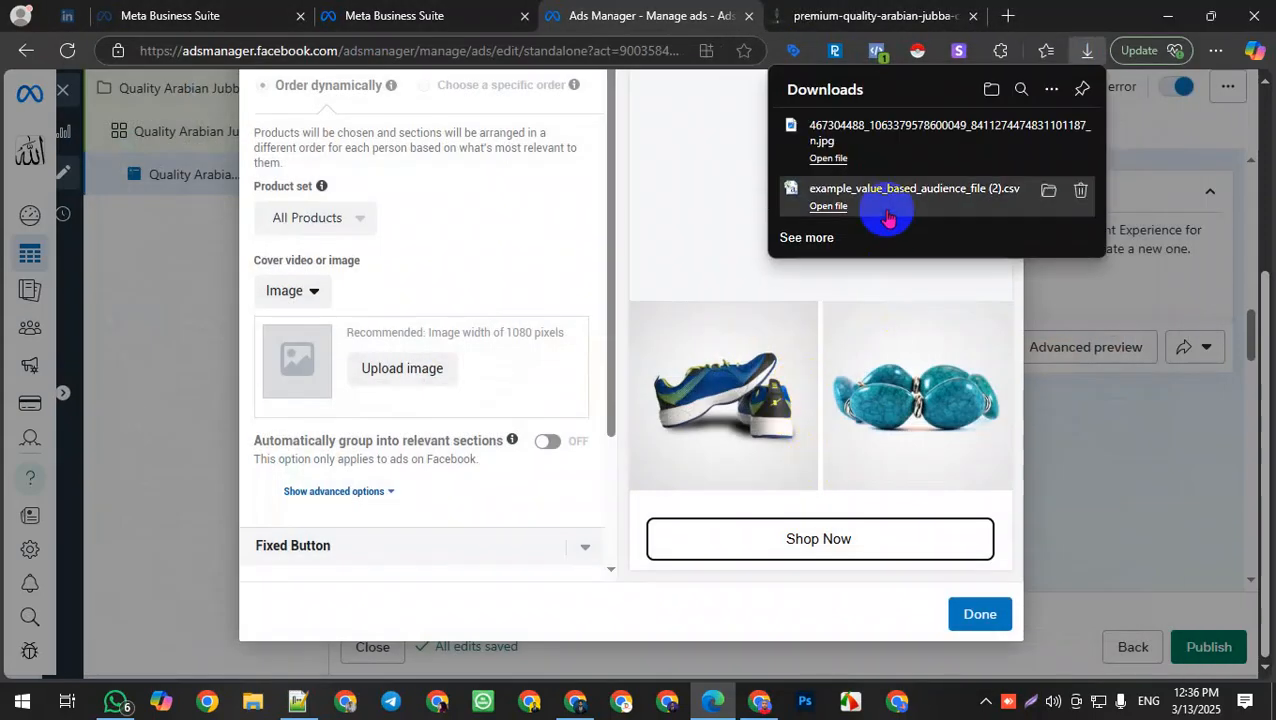
drag(826, 135, 550, 478)
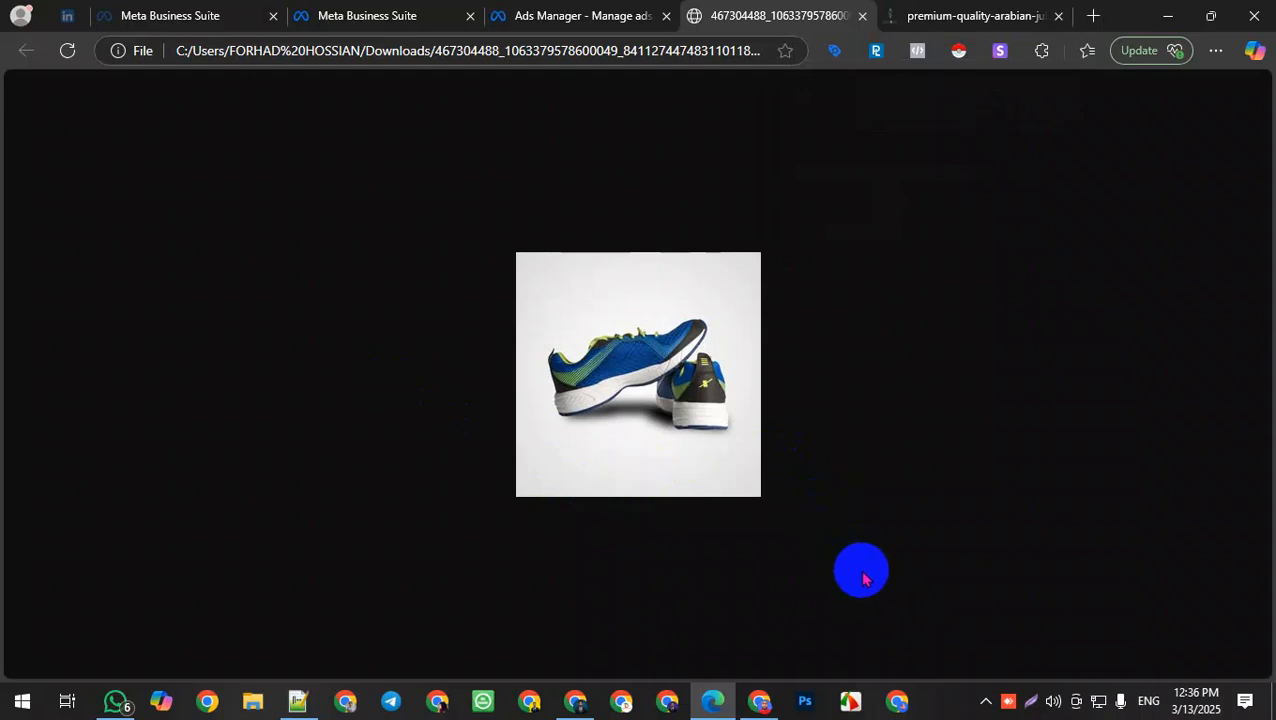
click(565, 12)
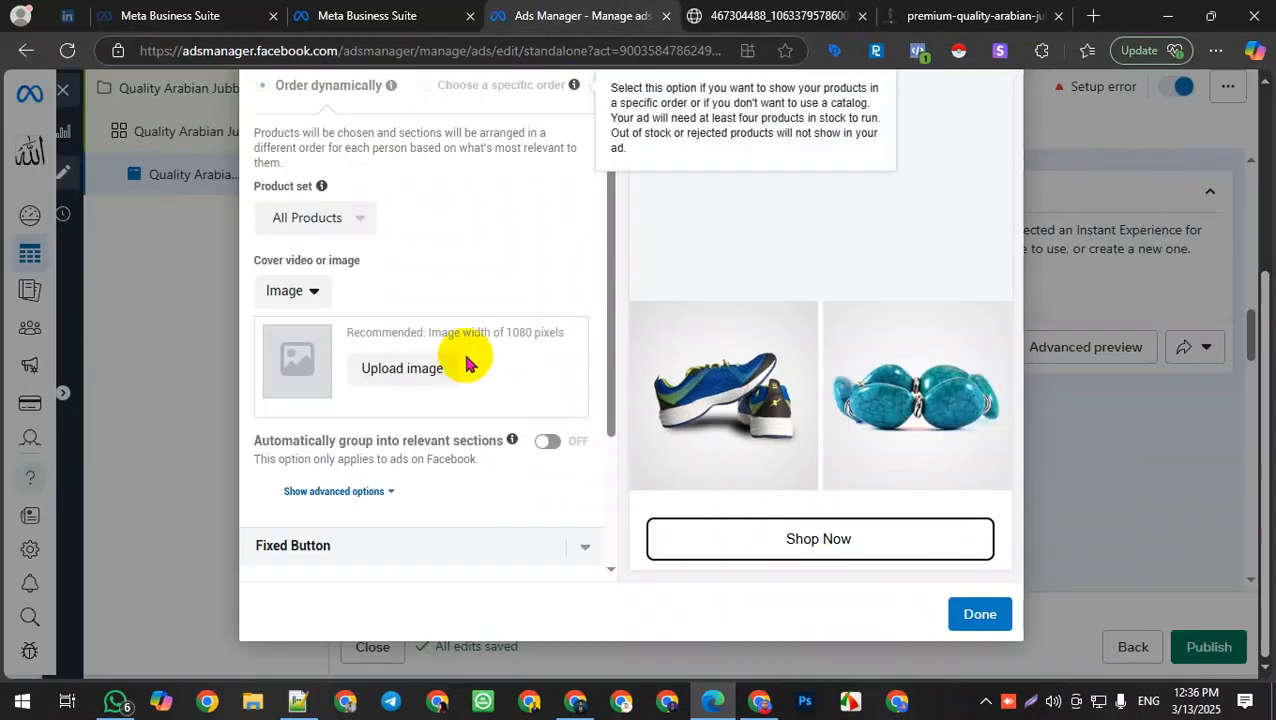
Step: Choose the untitled DigiMax-IT Institute logo from the account images as the cover image
click(375, 365)
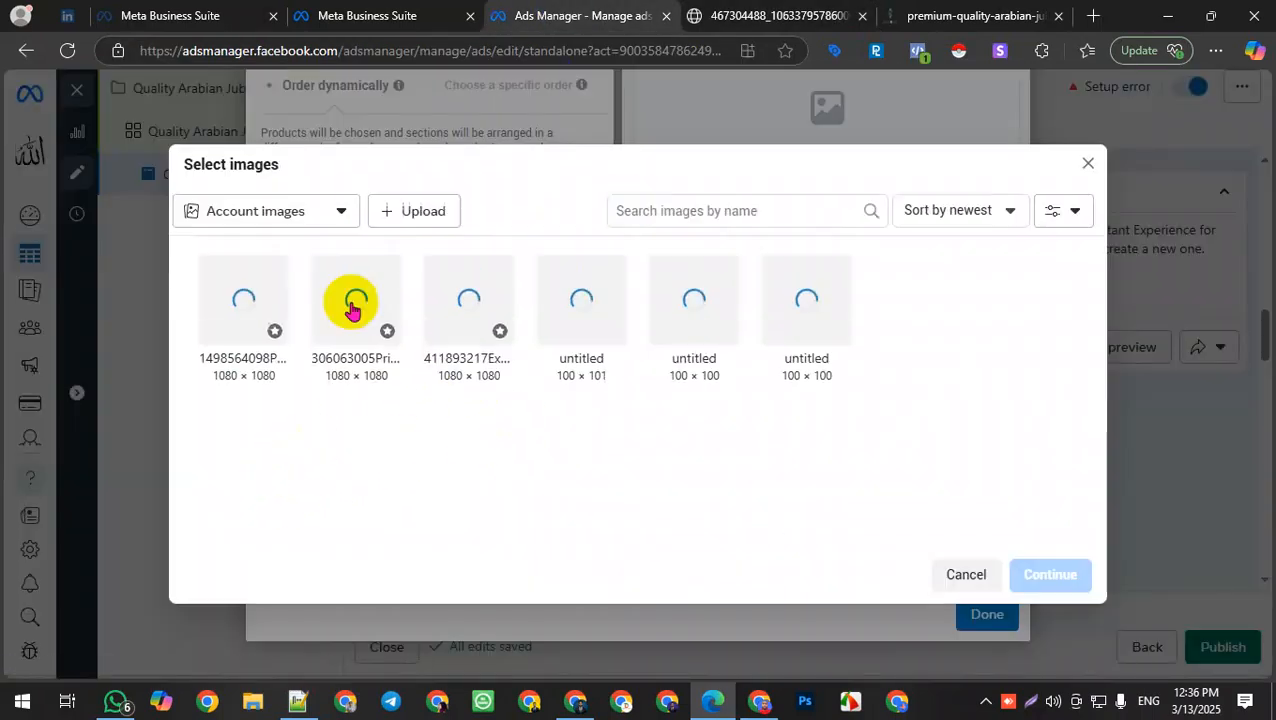
click(800, 296)
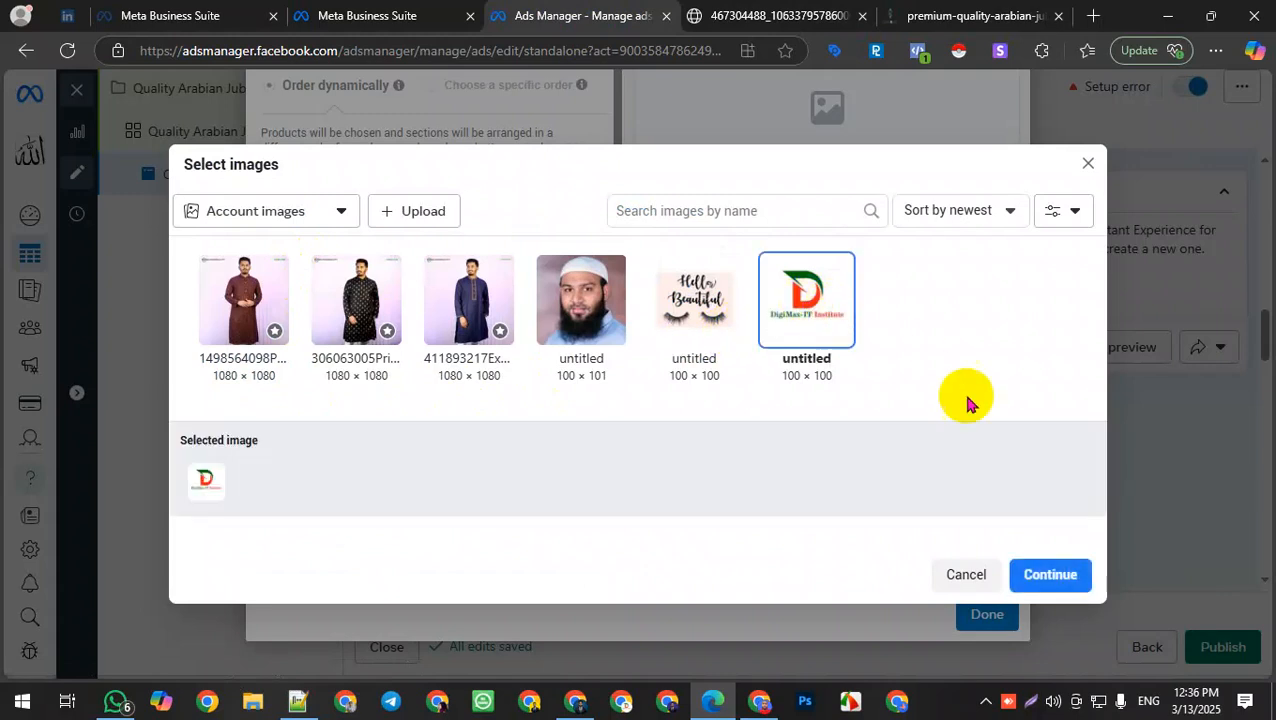
click(1050, 574)
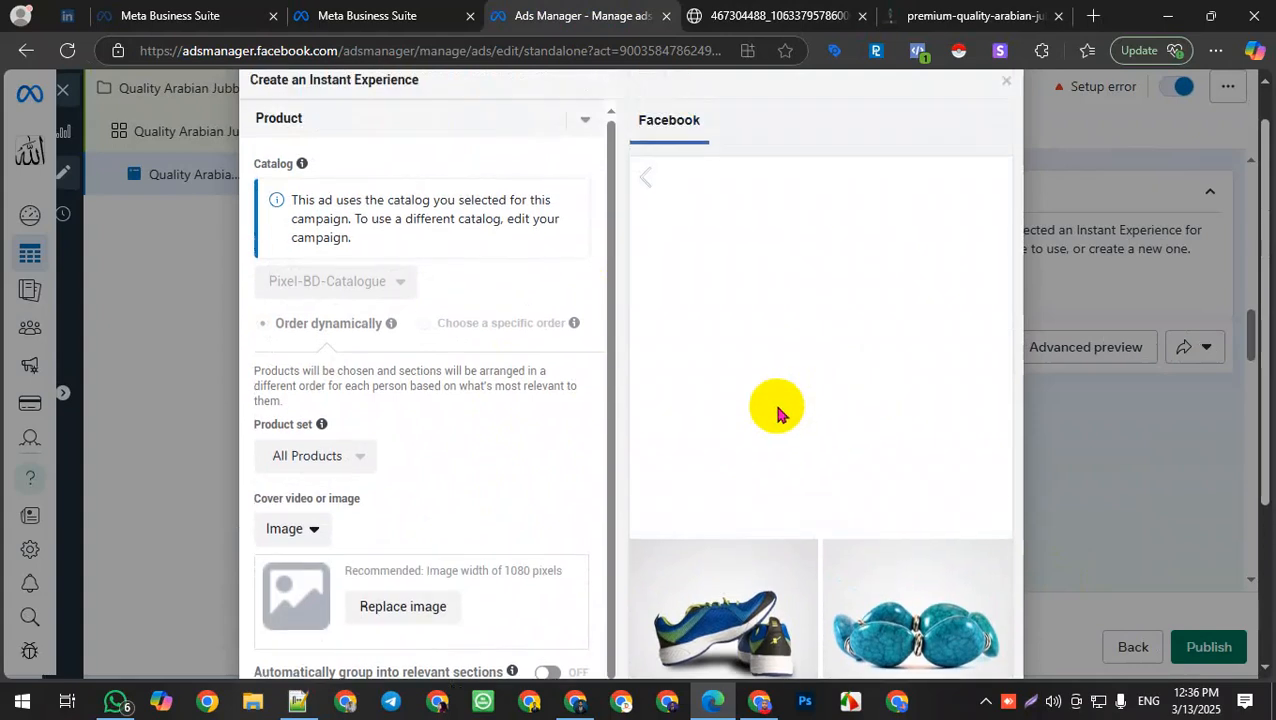
Step: Scroll through the Instant Experience preview to check the new cover image and product grid
scroll(842, 402, down, 6)
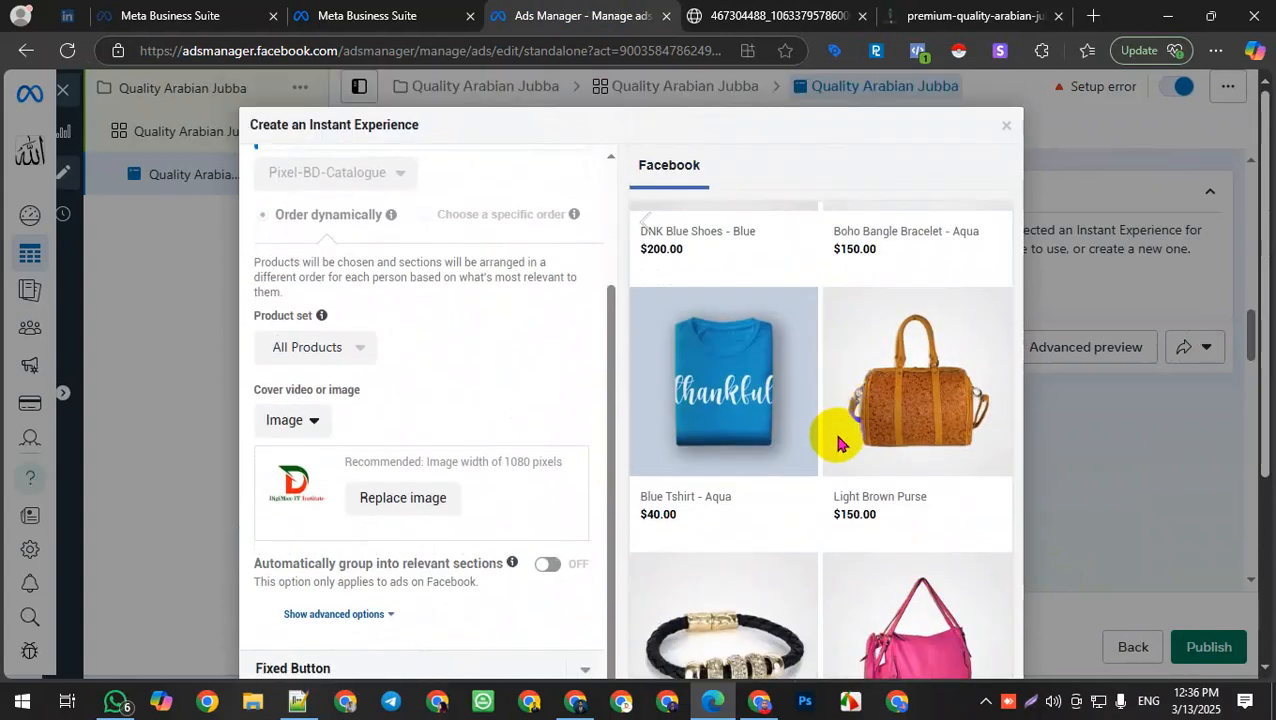
scroll(842, 446, up, 4)
scroll(854, 440, down, 1)
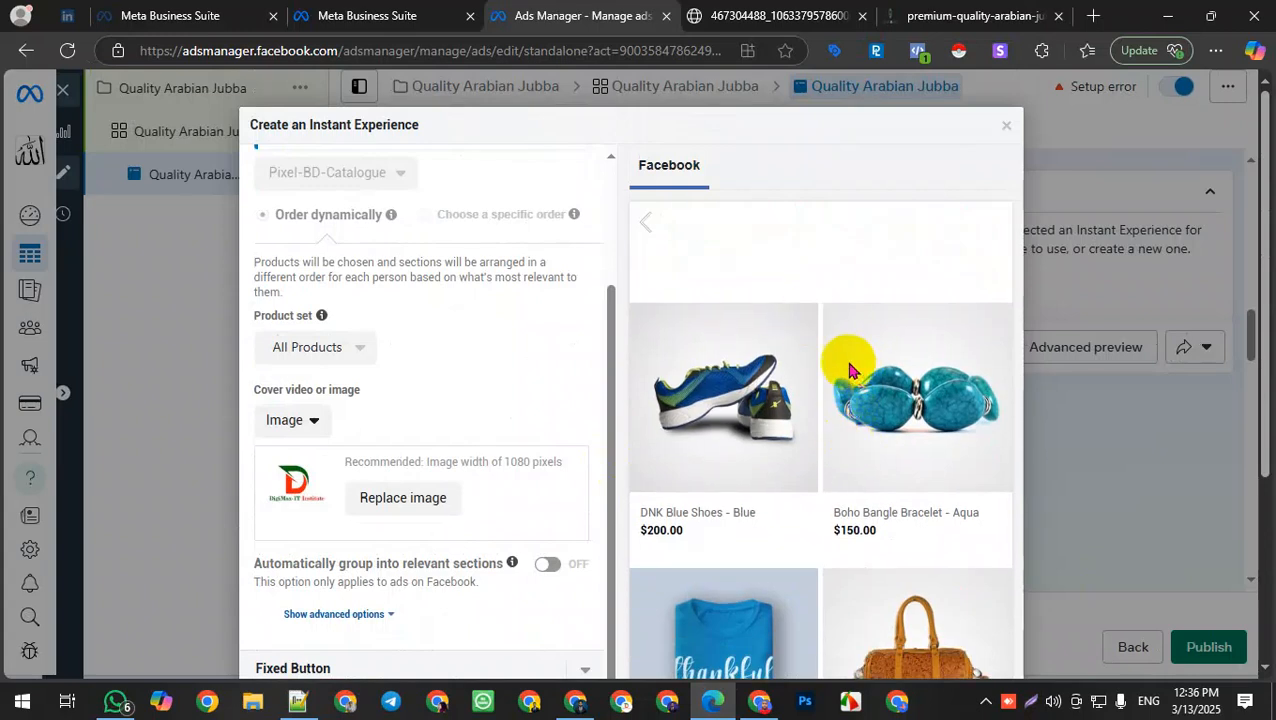
mouse_move(391, 214)
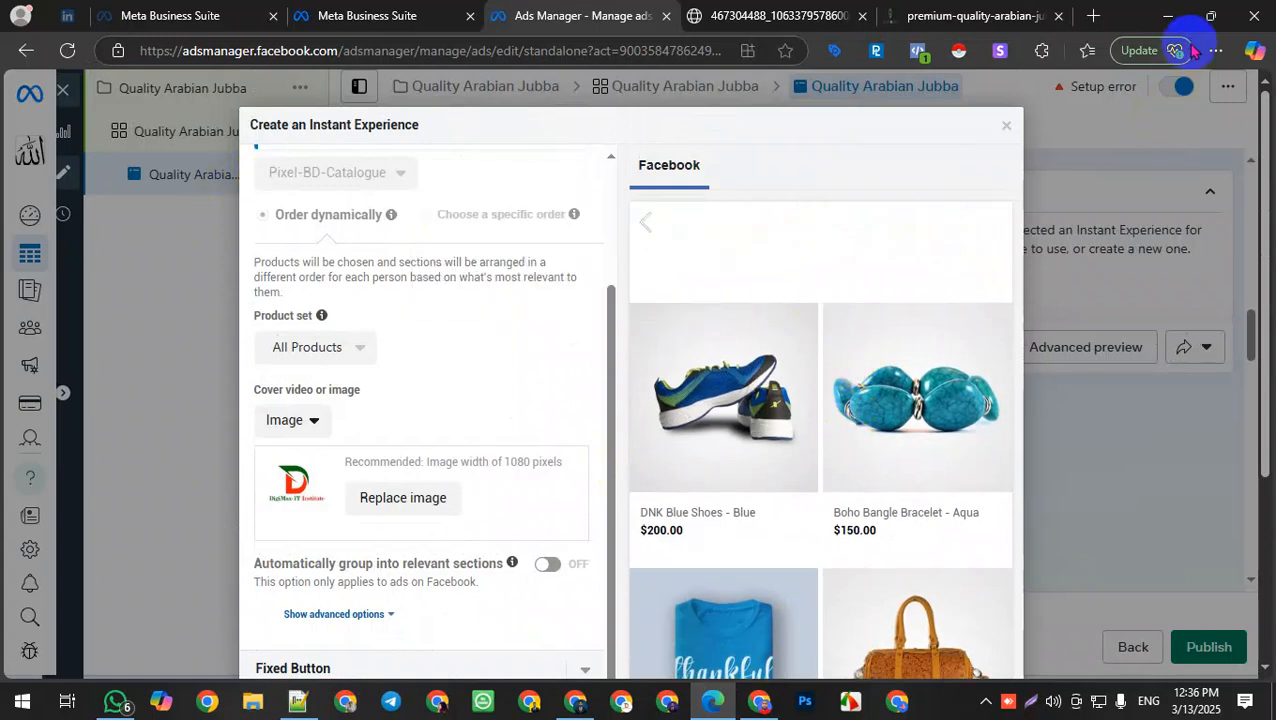
scroll(917, 370, down, 3)
scroll(848, 410, up, 5)
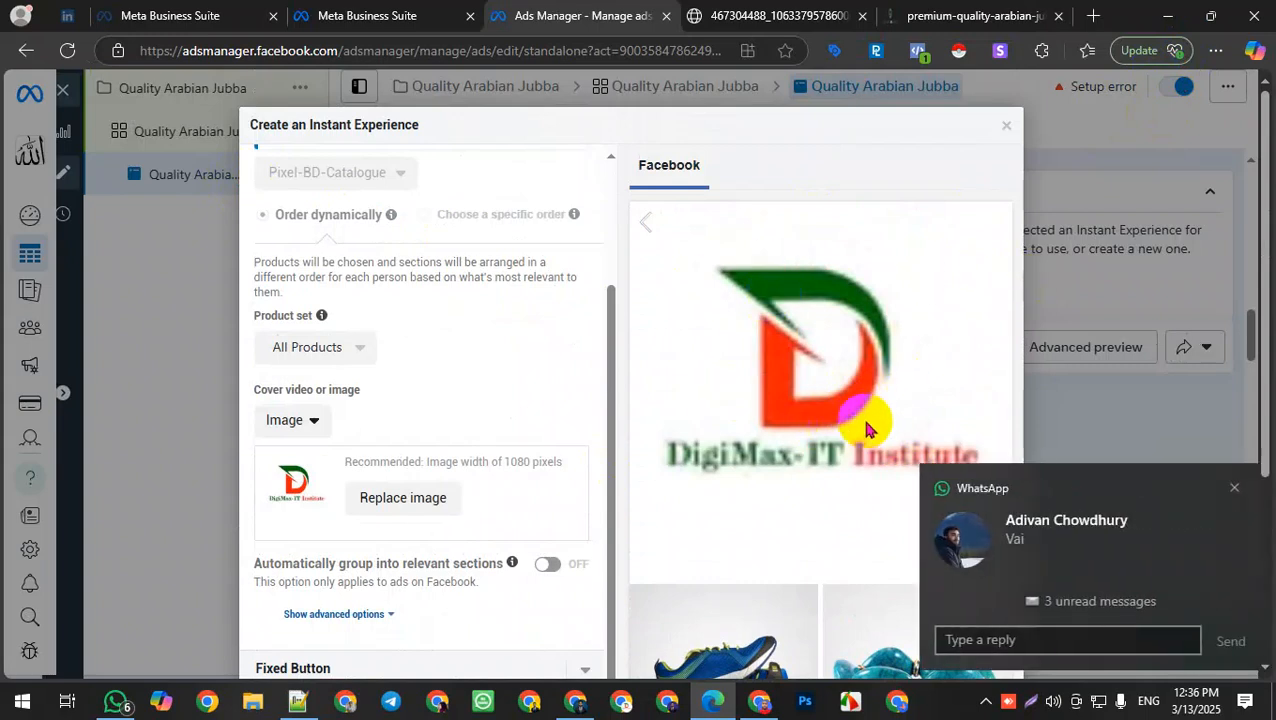
click(1233, 488)
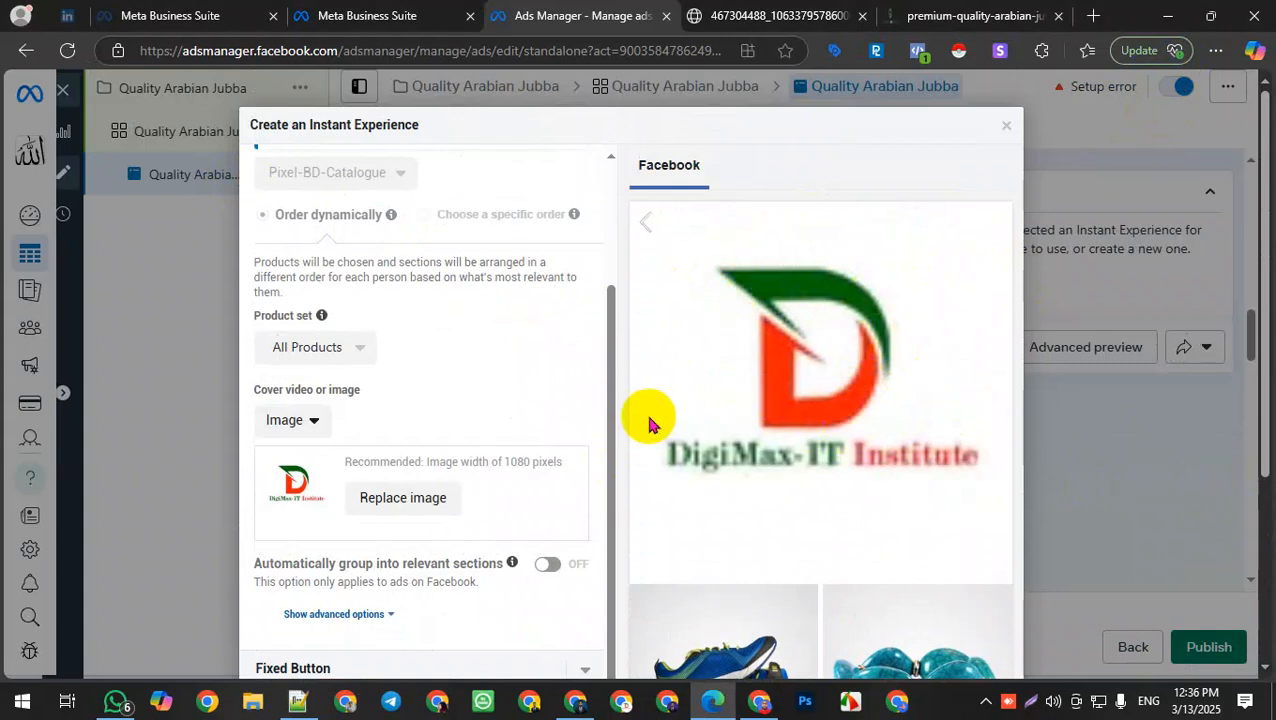
scroll(849, 361, down, 5)
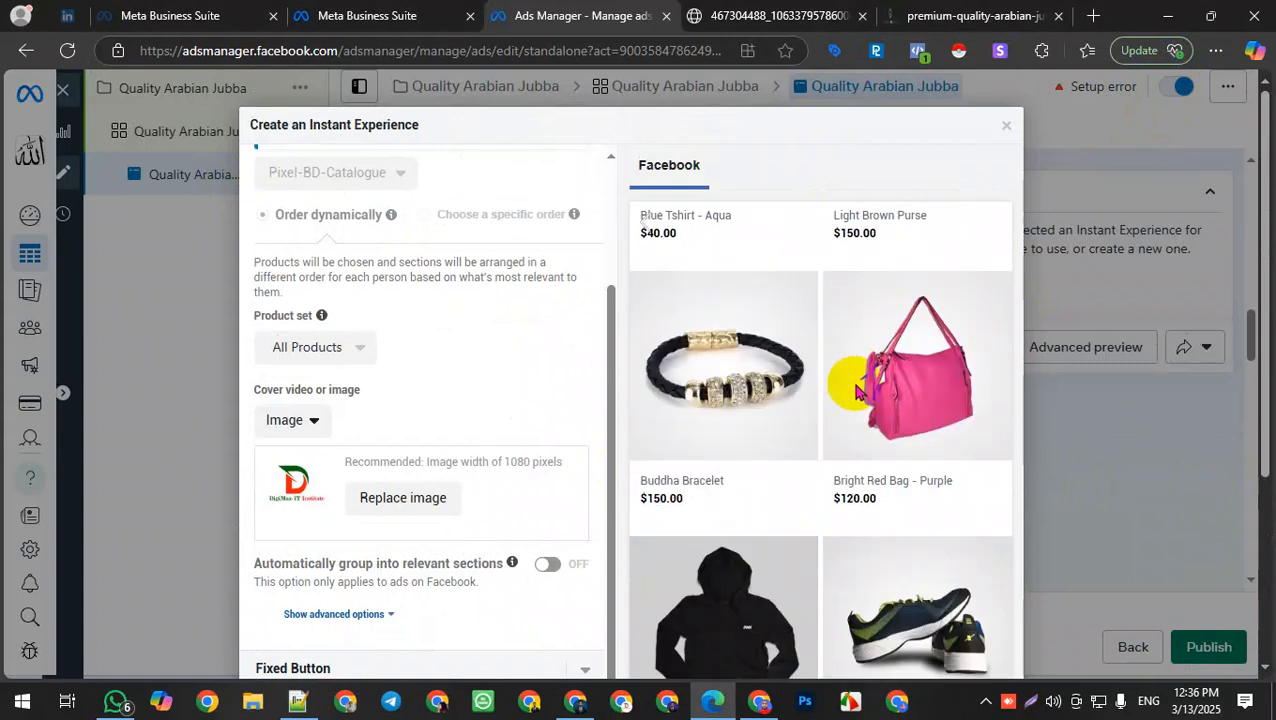
scroll(855, 390, down, 10)
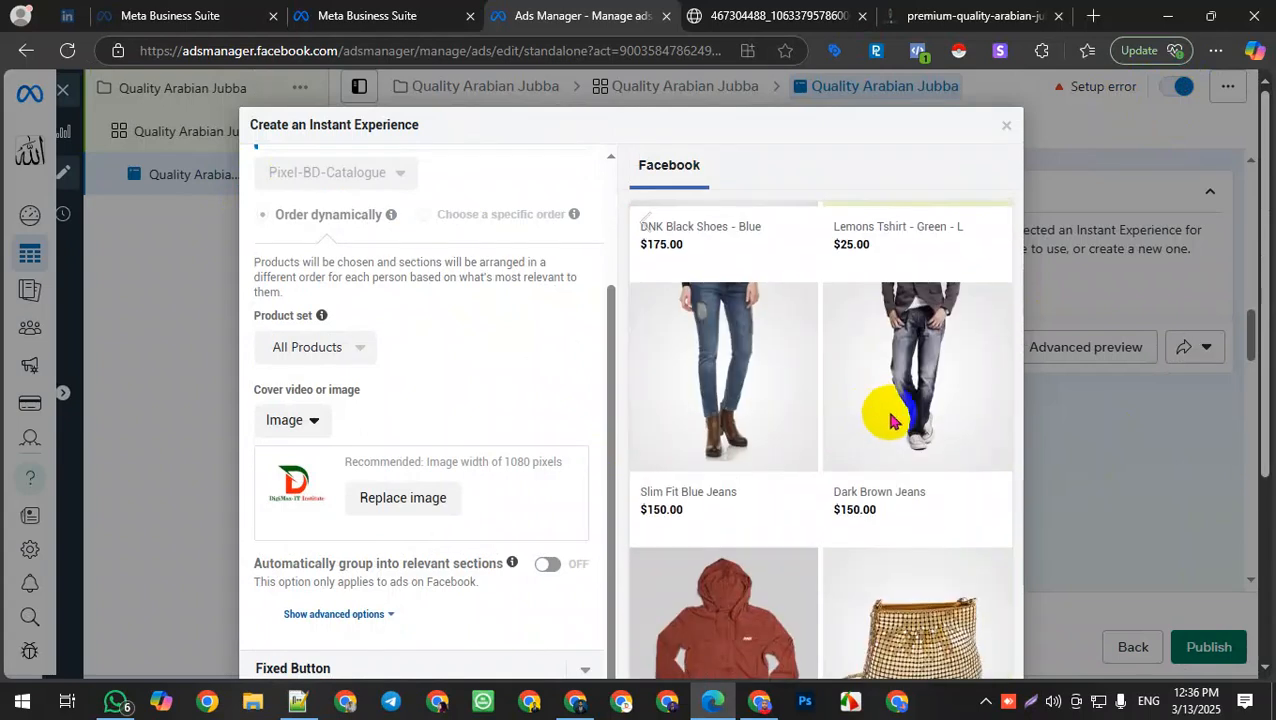
scroll(888, 418, up, 10)
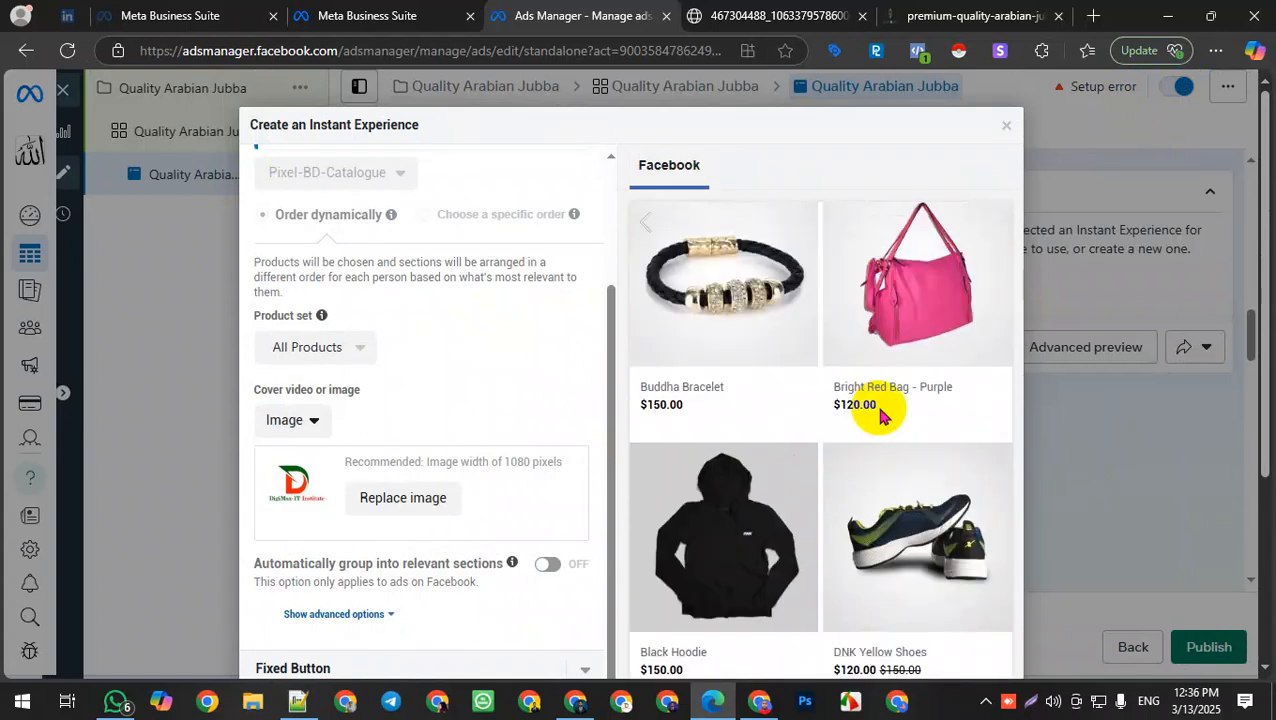
scroll(880, 416, up, 10)
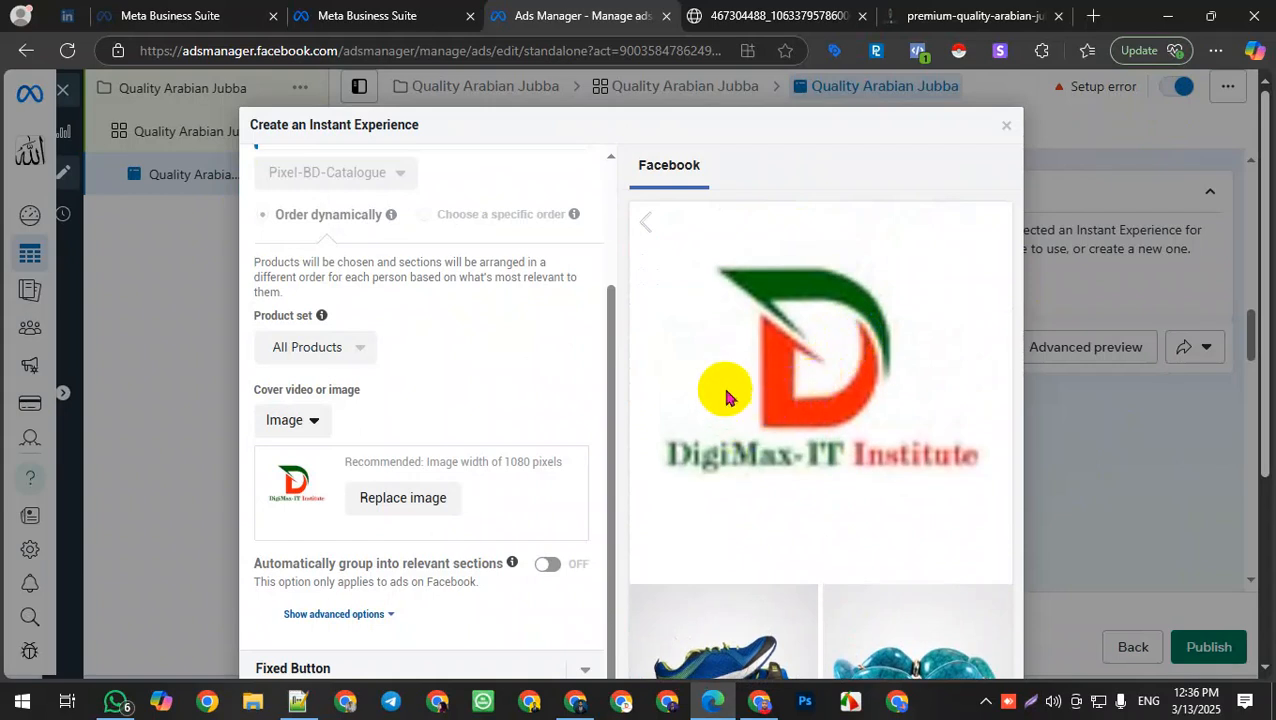
scroll(719, 407, down, 5)
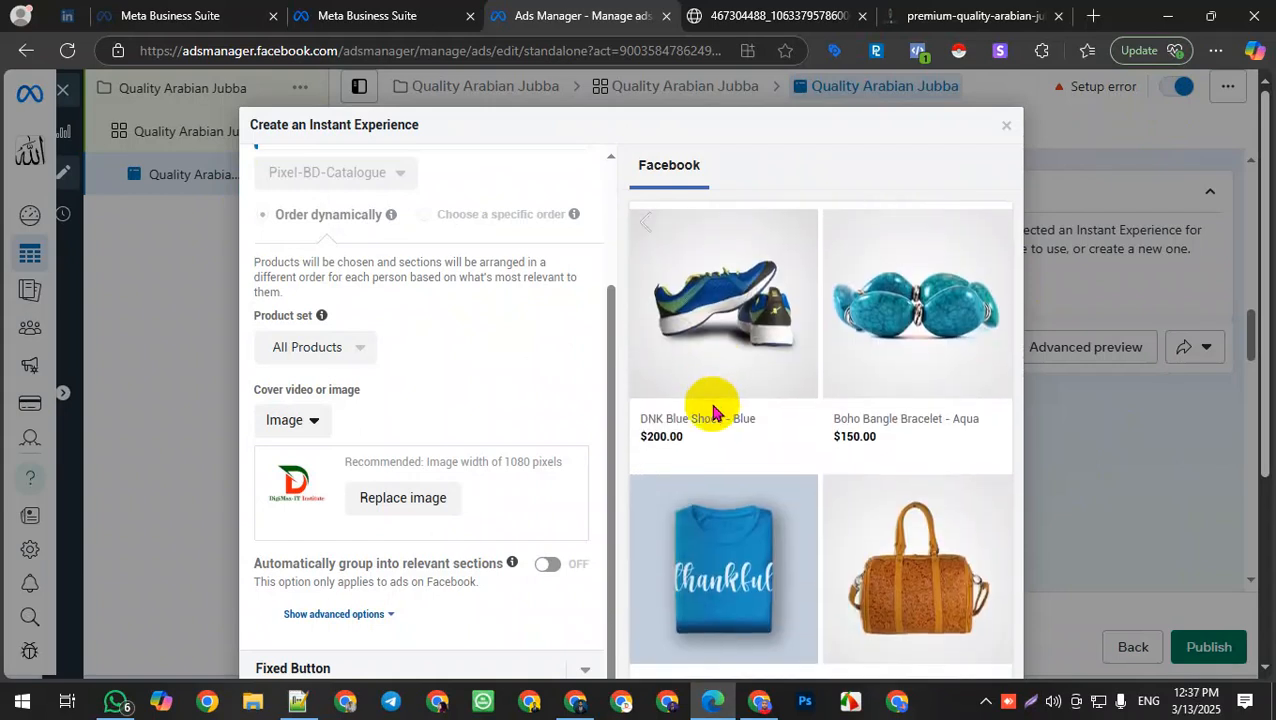
scroll(541, 450, down, 3)
scroll(755, 400, down, 3)
scroll(755, 400, down, 5)
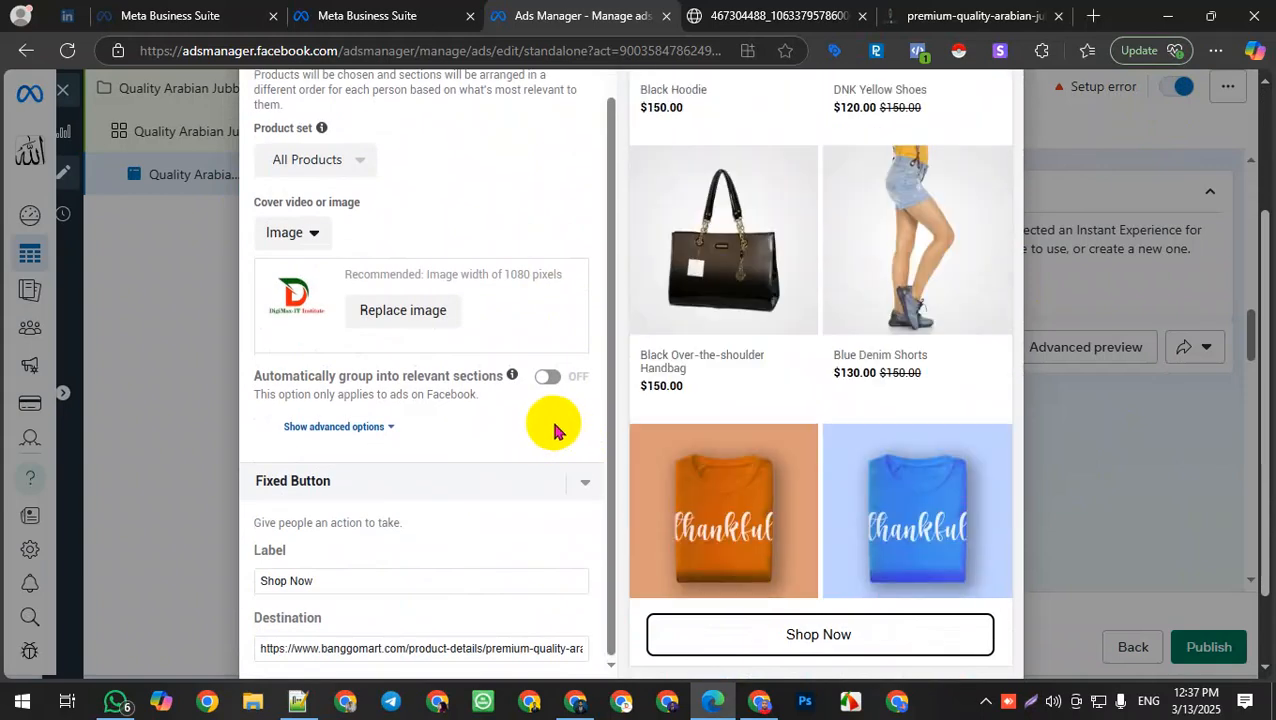
scroll(550, 421, down, 1)
scroll(760, 370, down, 3)
scroll(800, 366, up, 10)
scroll(792, 350, up, 5)
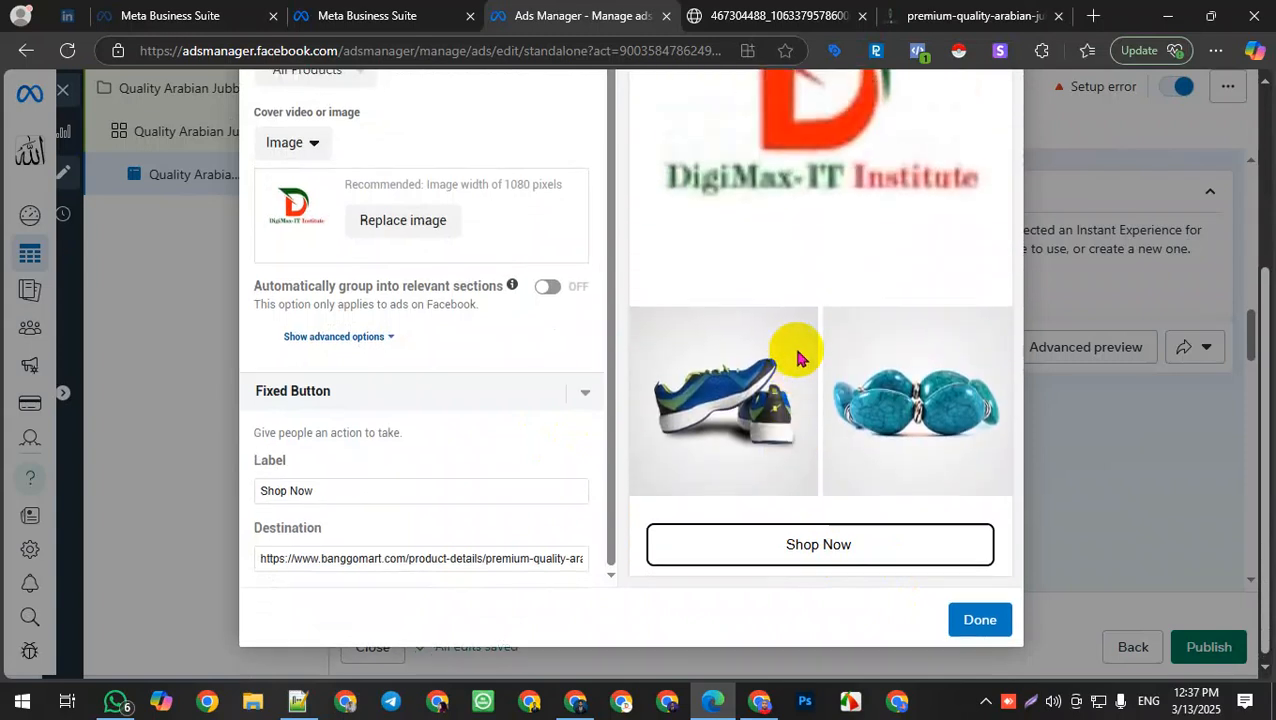
scroll(800, 340, down, 6)
scroll(822, 340, up, 4)
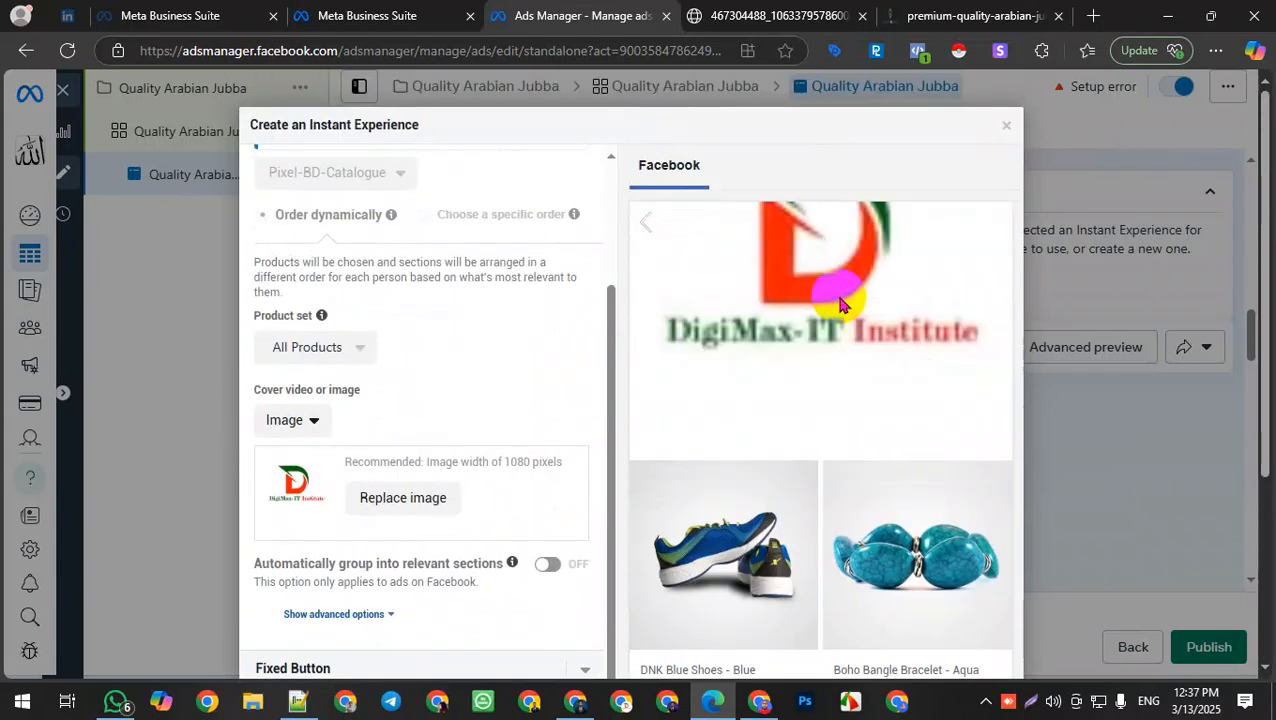
scroll(897, 276, down, 5)
scroll(423, 478, down, 3)
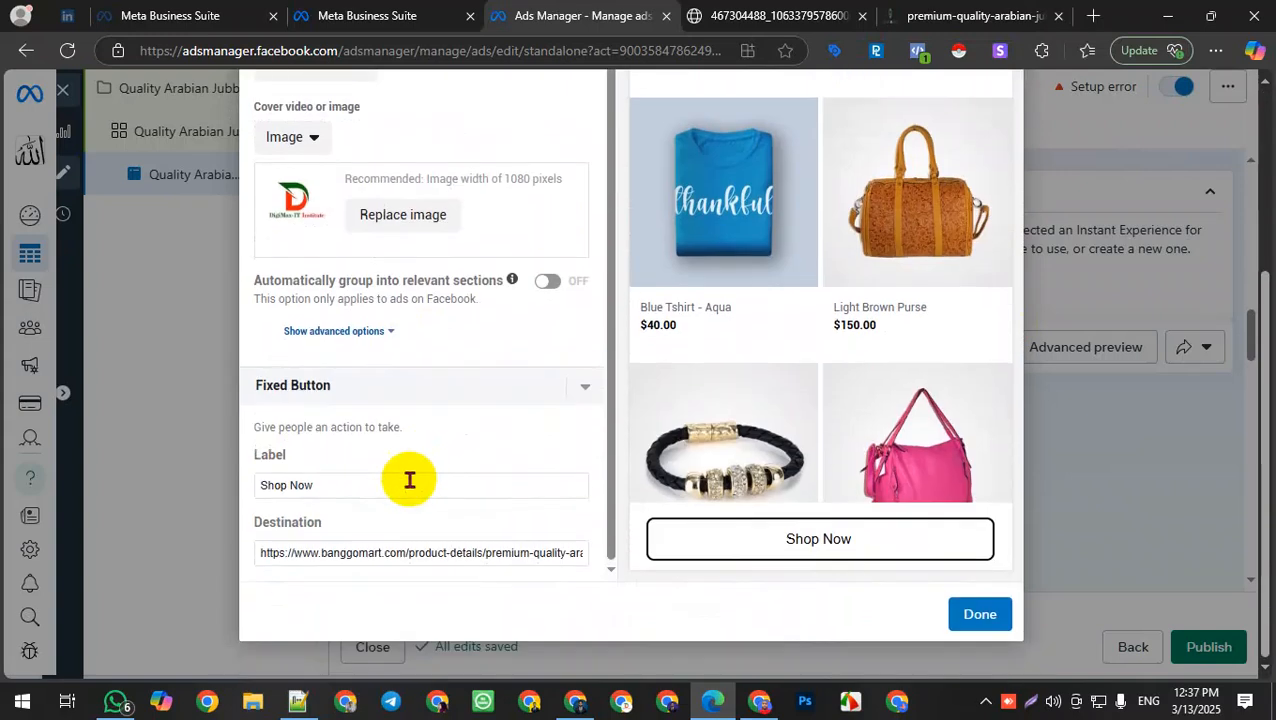
Step: Finish the Instant Experience so it is attached to the ad as its destination
click(960, 624)
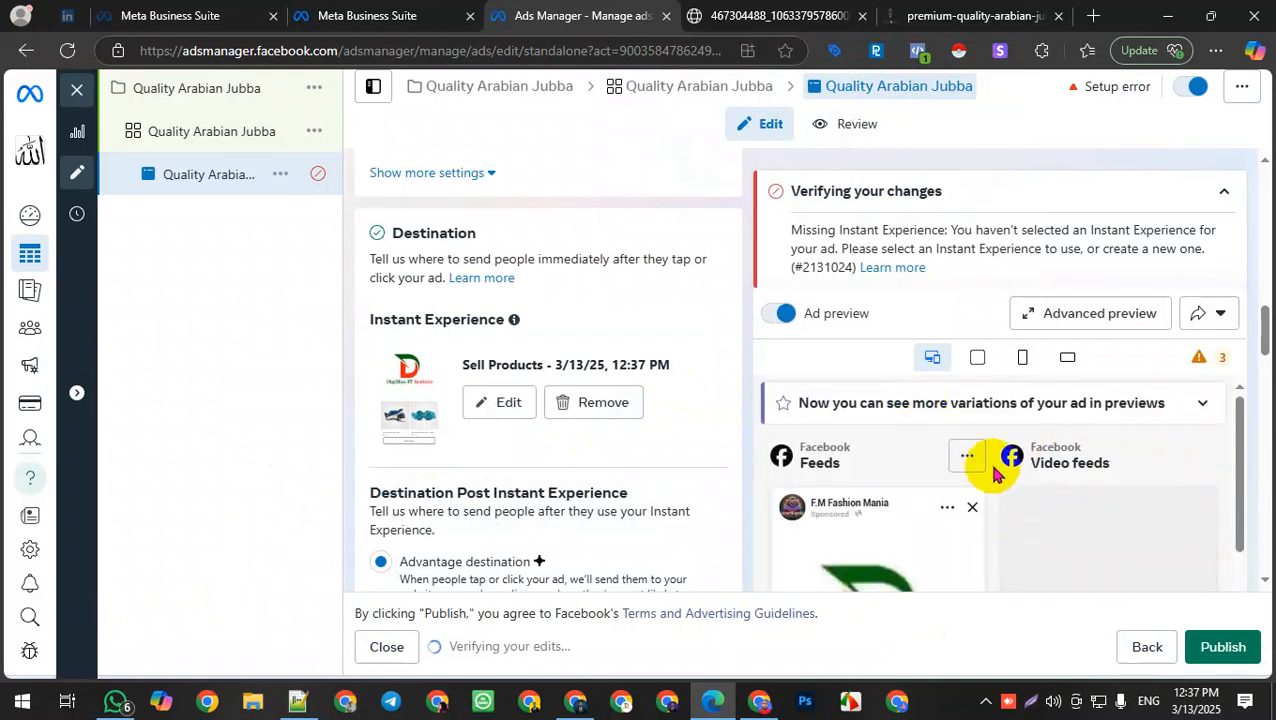
scroll(994, 464, down, 5)
scroll(920, 514, up, 3)
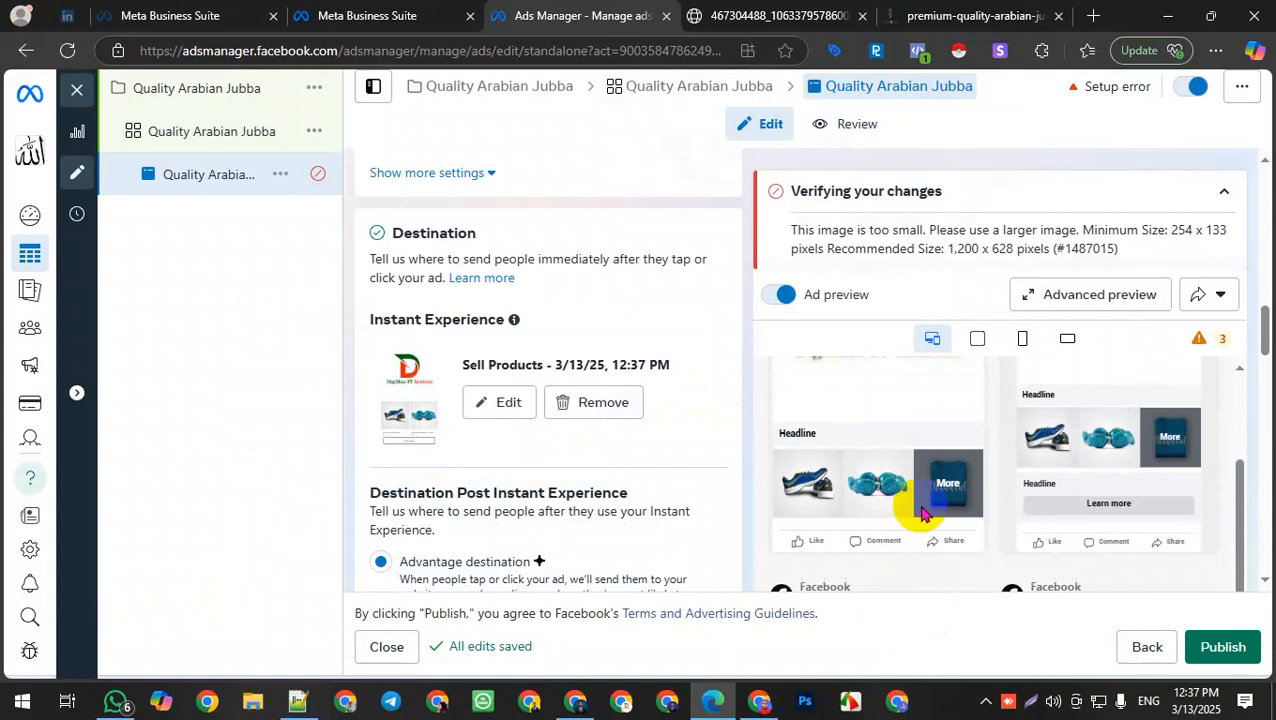
scroll(1108, 527, down, 1)
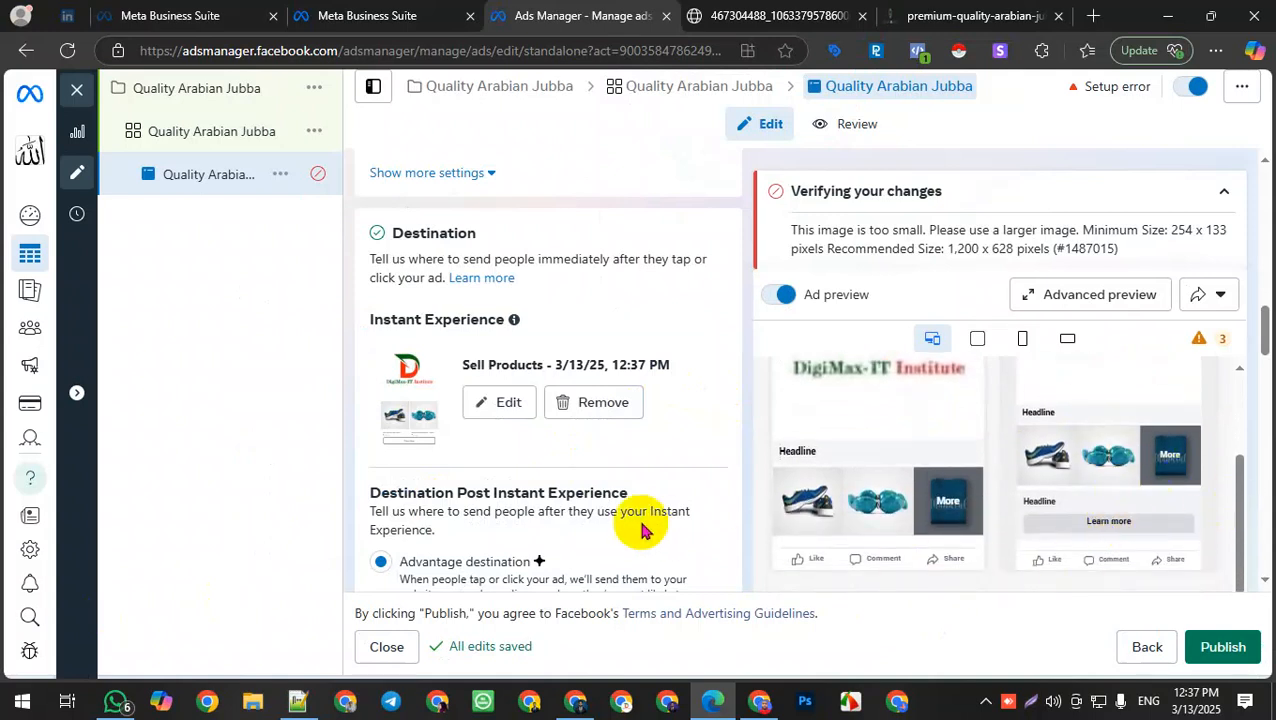
scroll(610, 512, down, 5)
scroll(527, 481, down, 10)
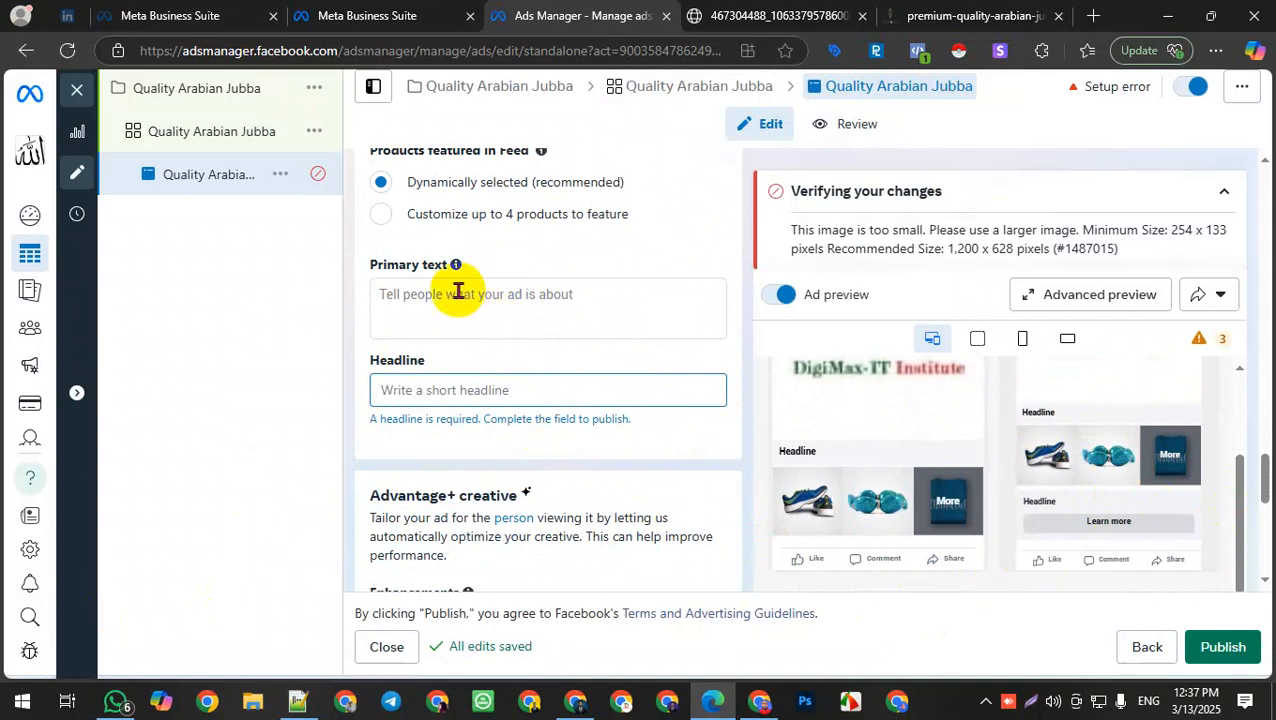
Step: Copy the product title from the product page and paste it as the ad's primary text: Premium Quality Arabian Jubba Code (AJ - 04)
click(416, 295)
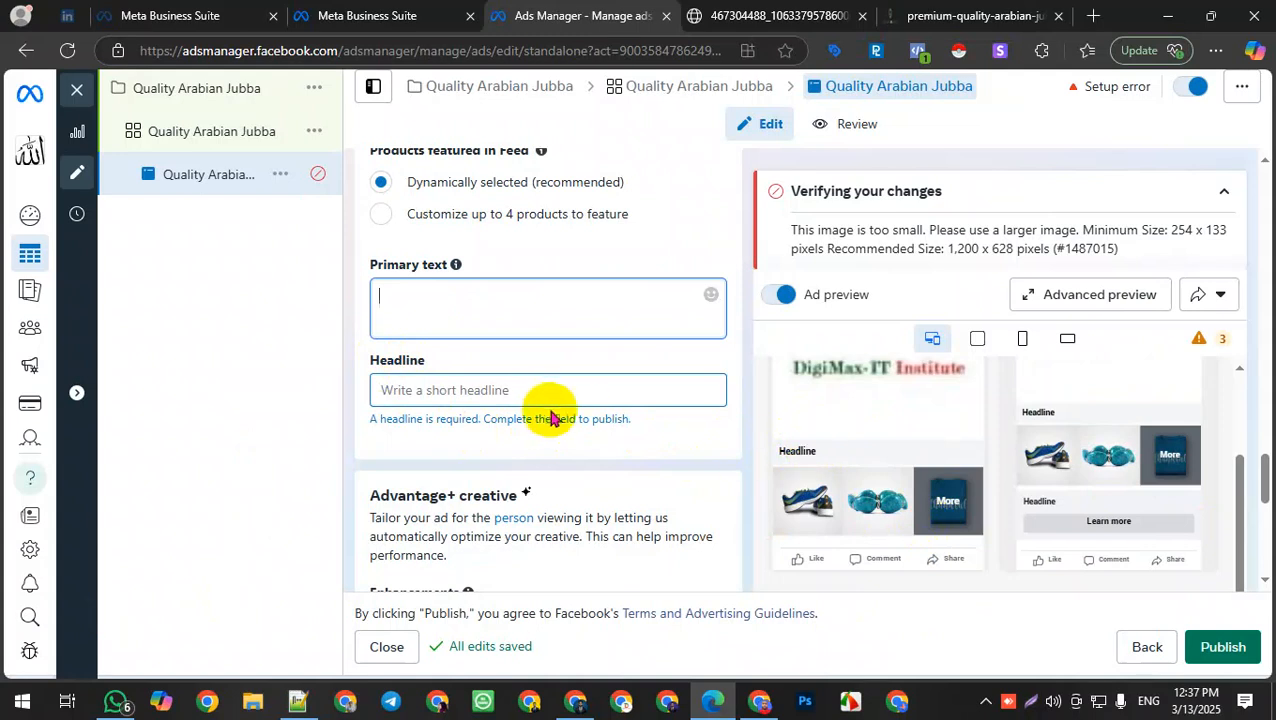
click(955, 16)
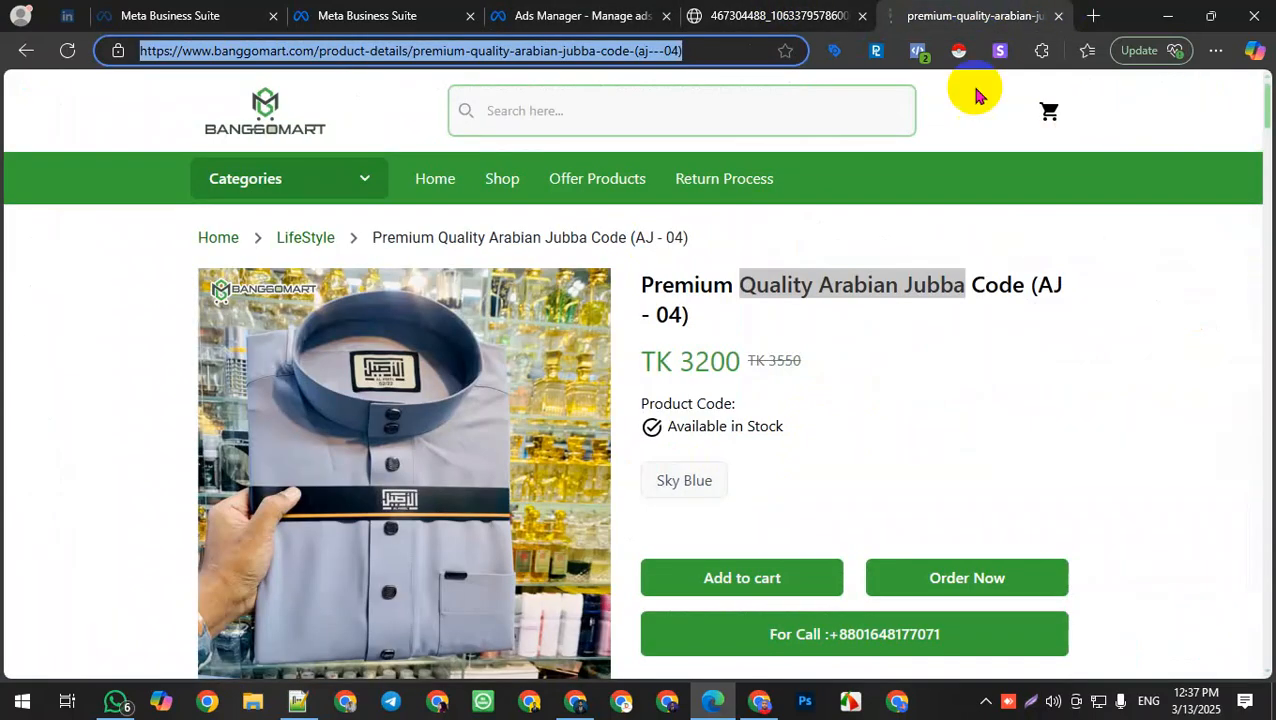
click(1002, 364)
scroll(906, 473, down, 4)
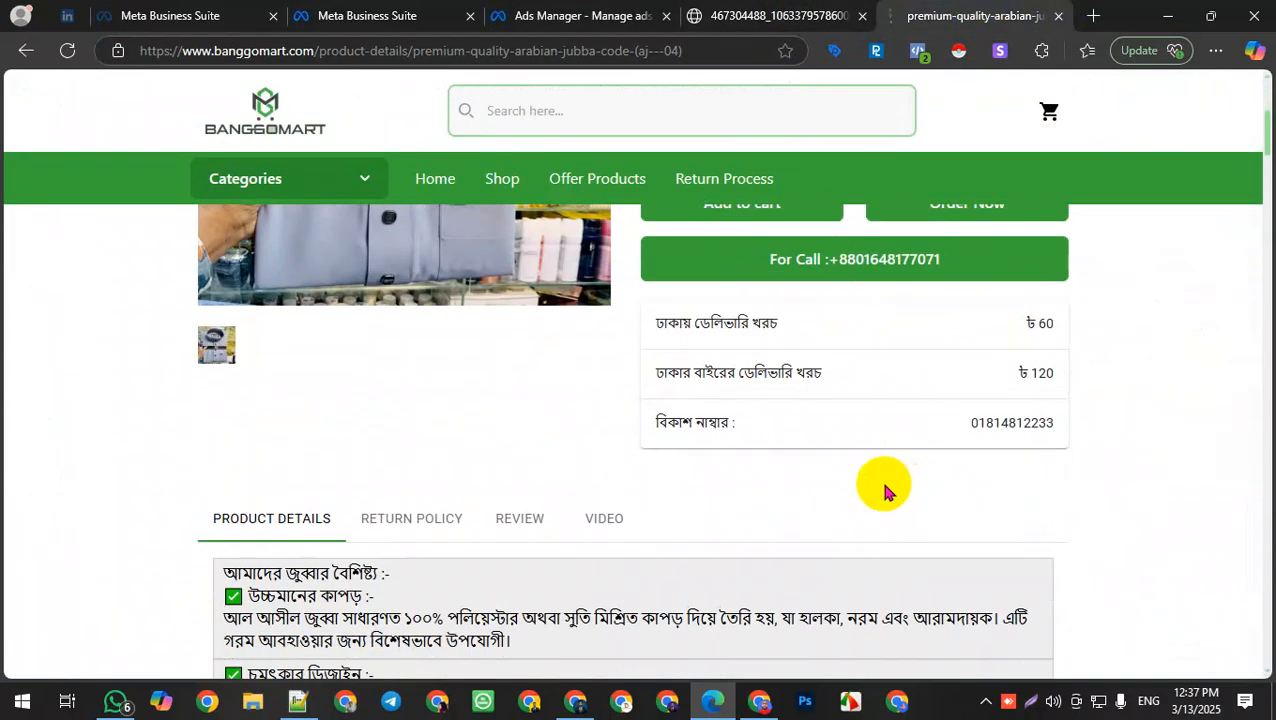
scroll(884, 490, up, 4)
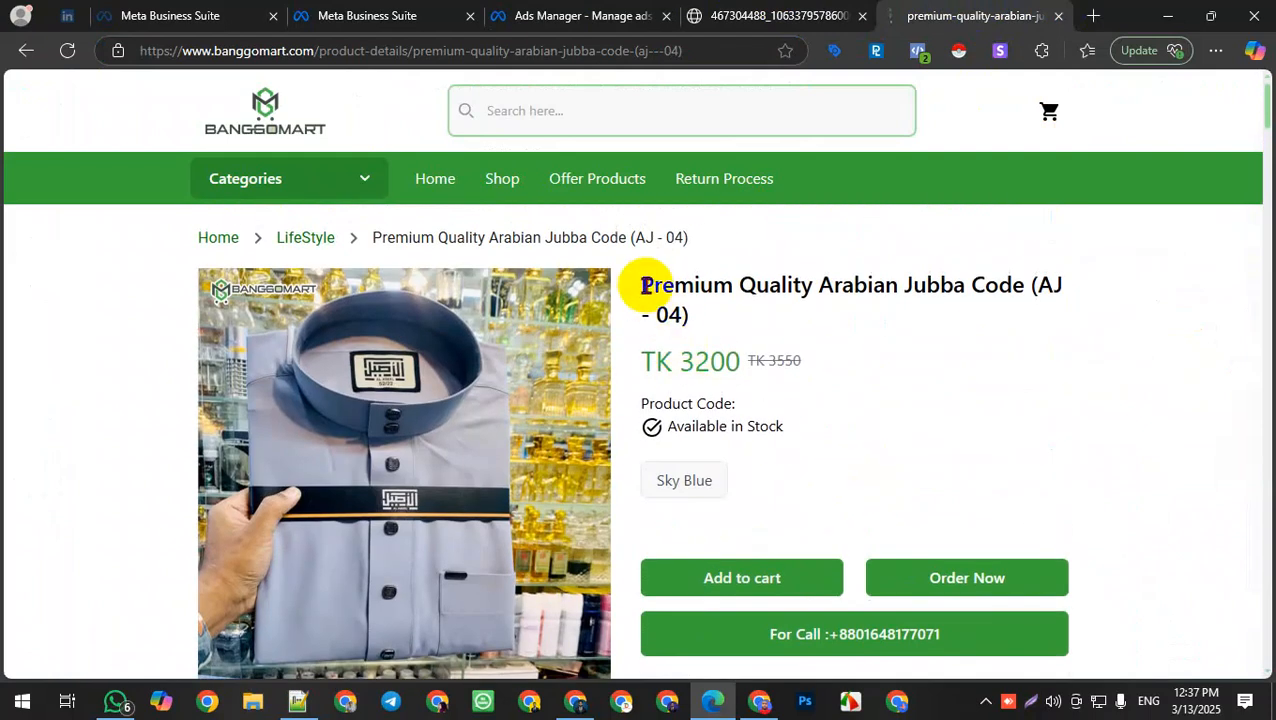
drag(648, 290, 677, 308)
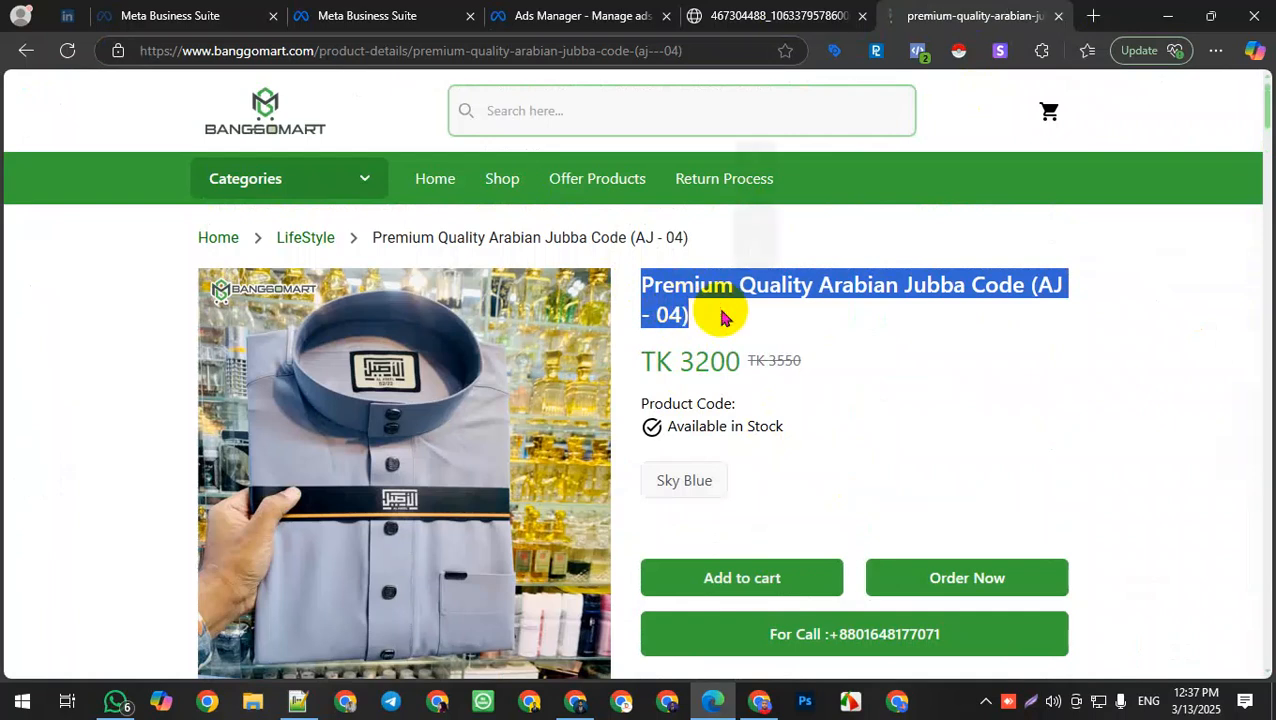
click(515, 14)
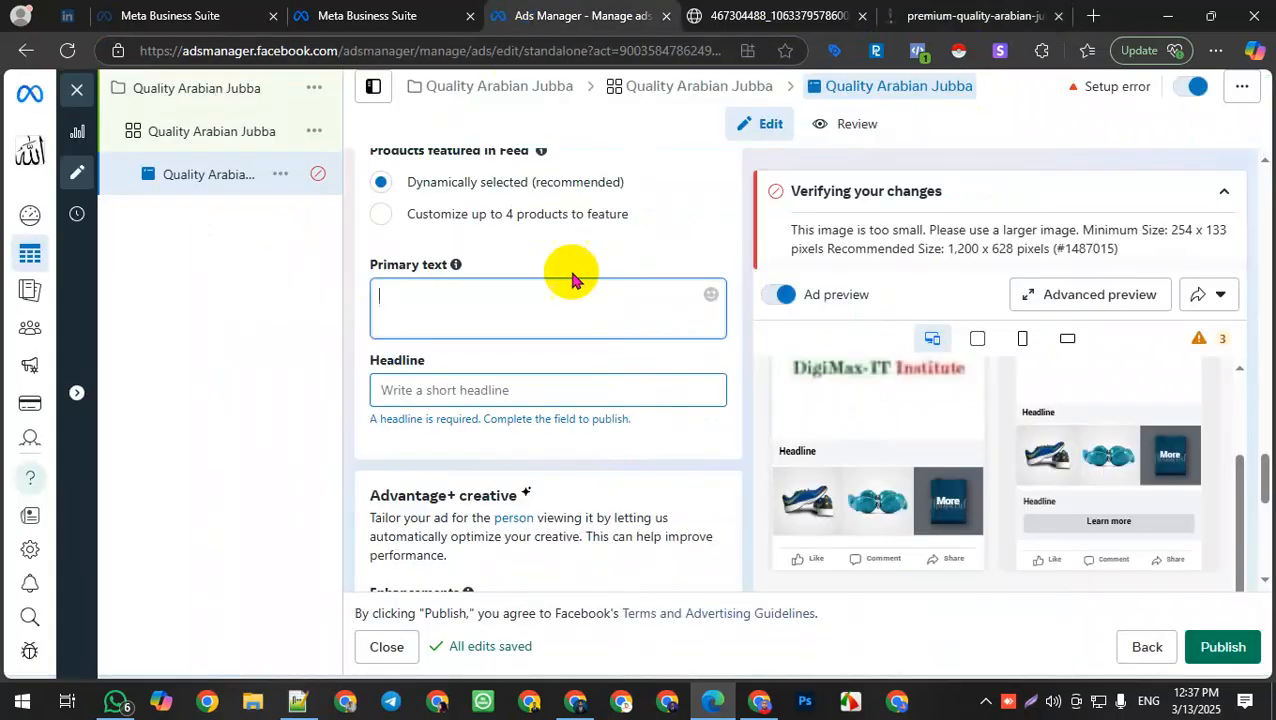
click(544, 308)
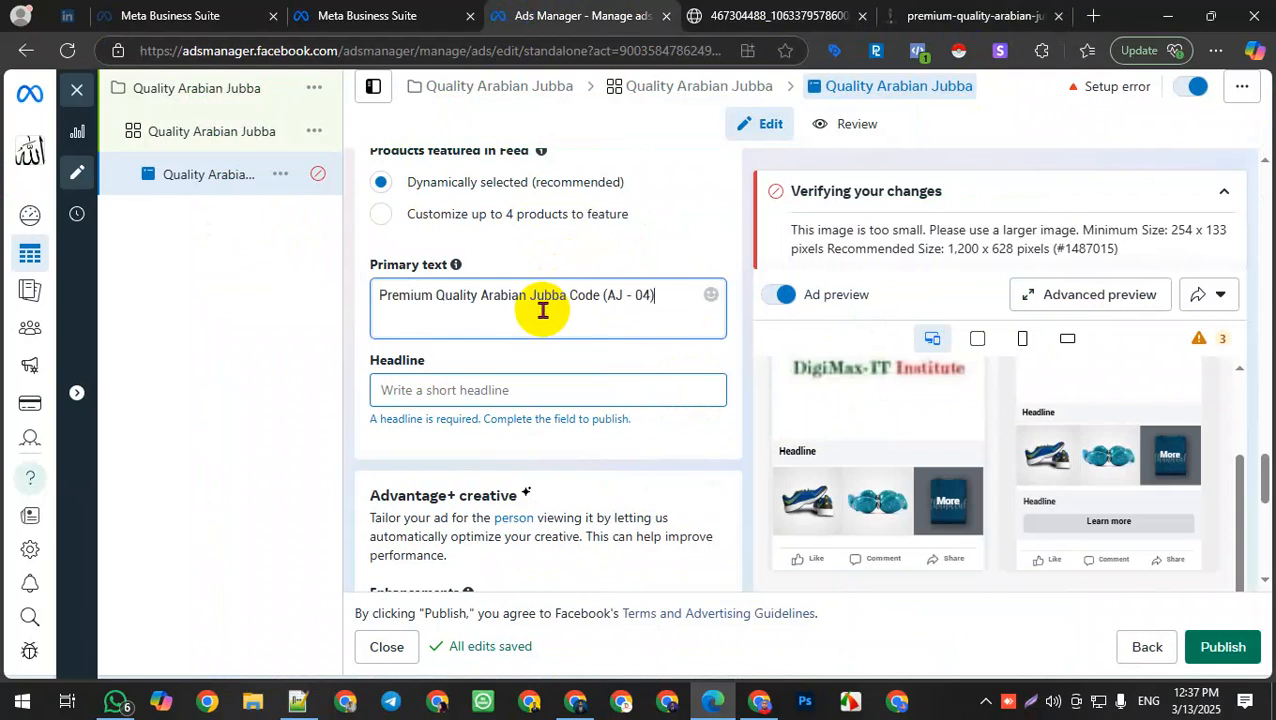
Step: Scroll through the ad previews to check how the primary text appears in placements
scroll(955, 532, down, 2)
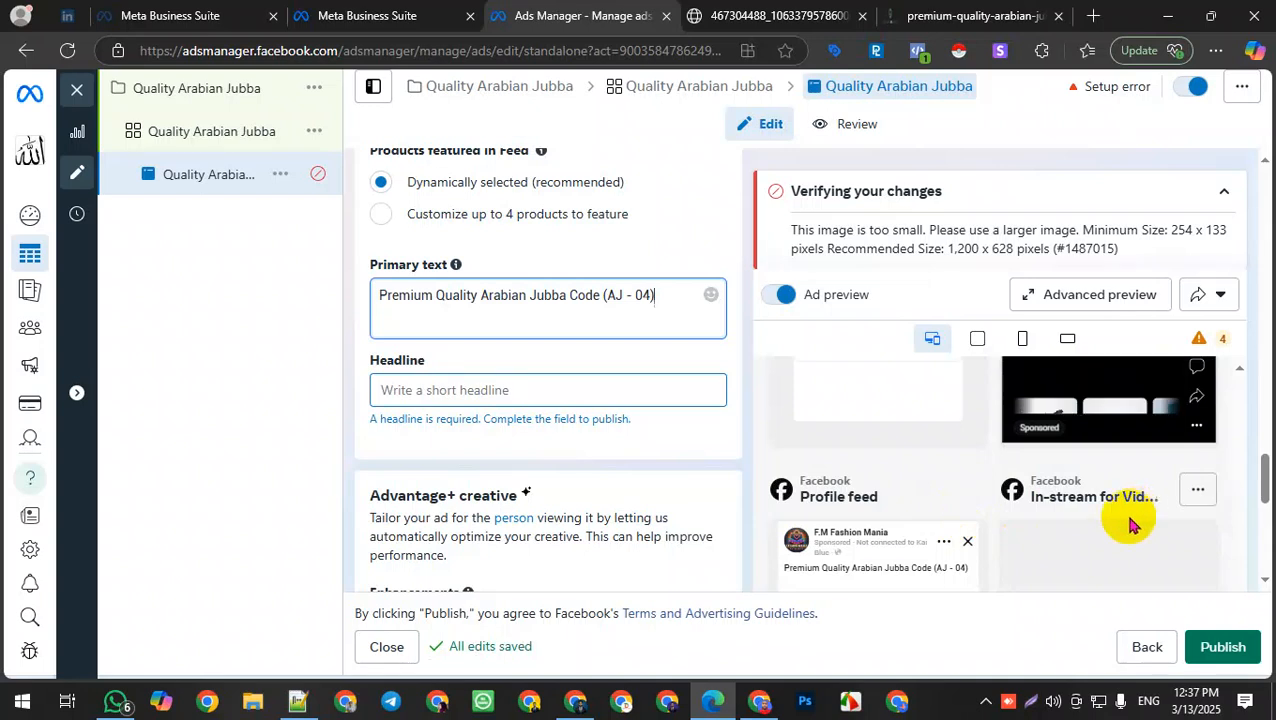
scroll(1000, 530, down, 4)
scroll(866, 538, down, 2)
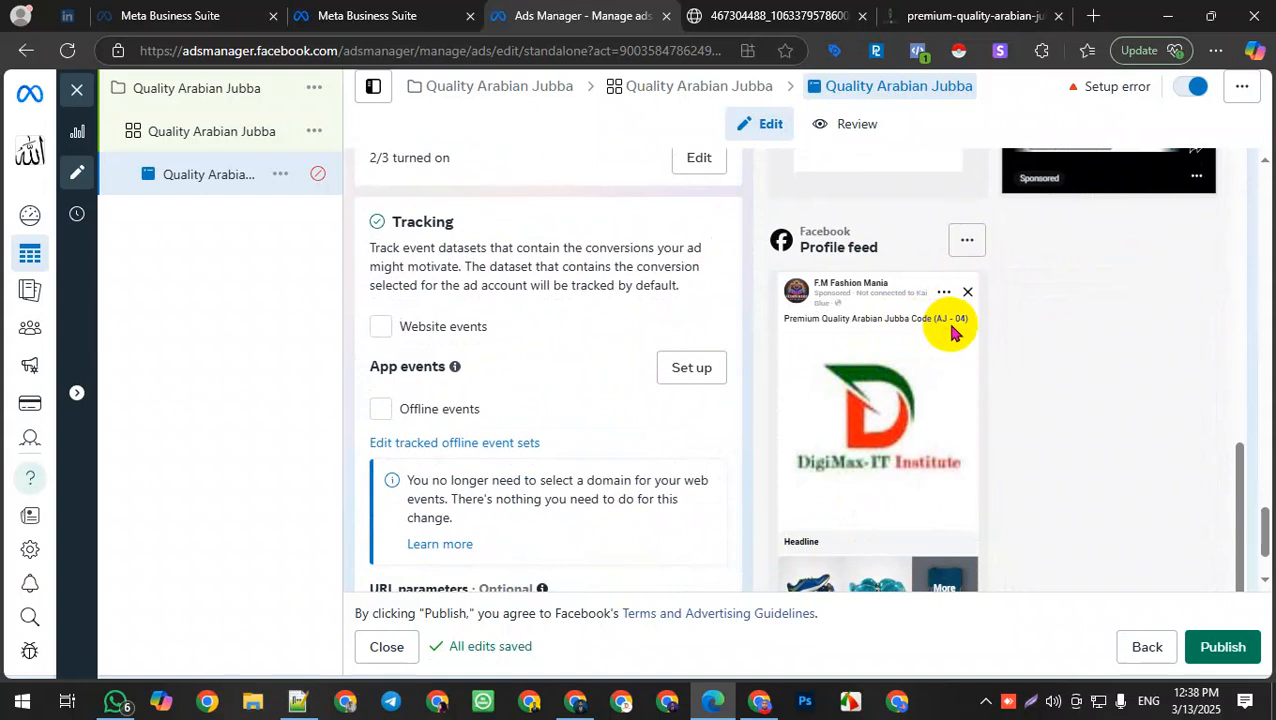
scroll(775, 240, up, 1)
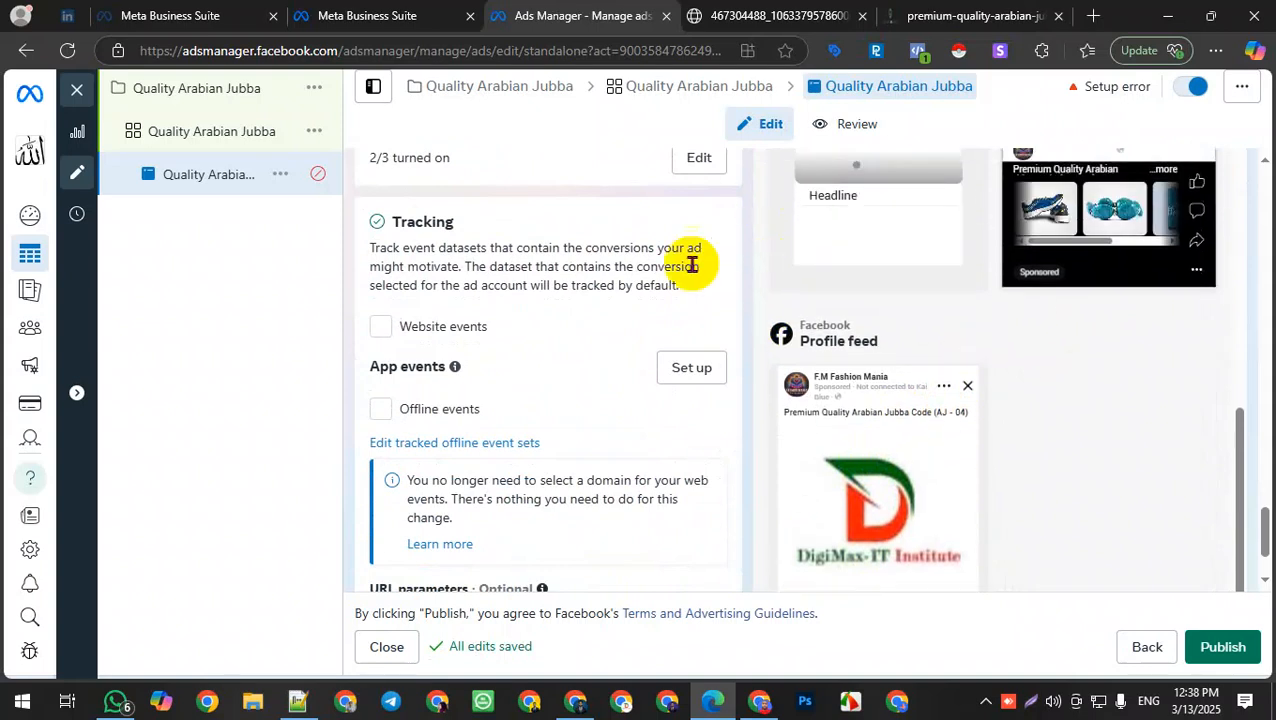
Step: Open Google Translate in a new browser tab
click(970, 18)
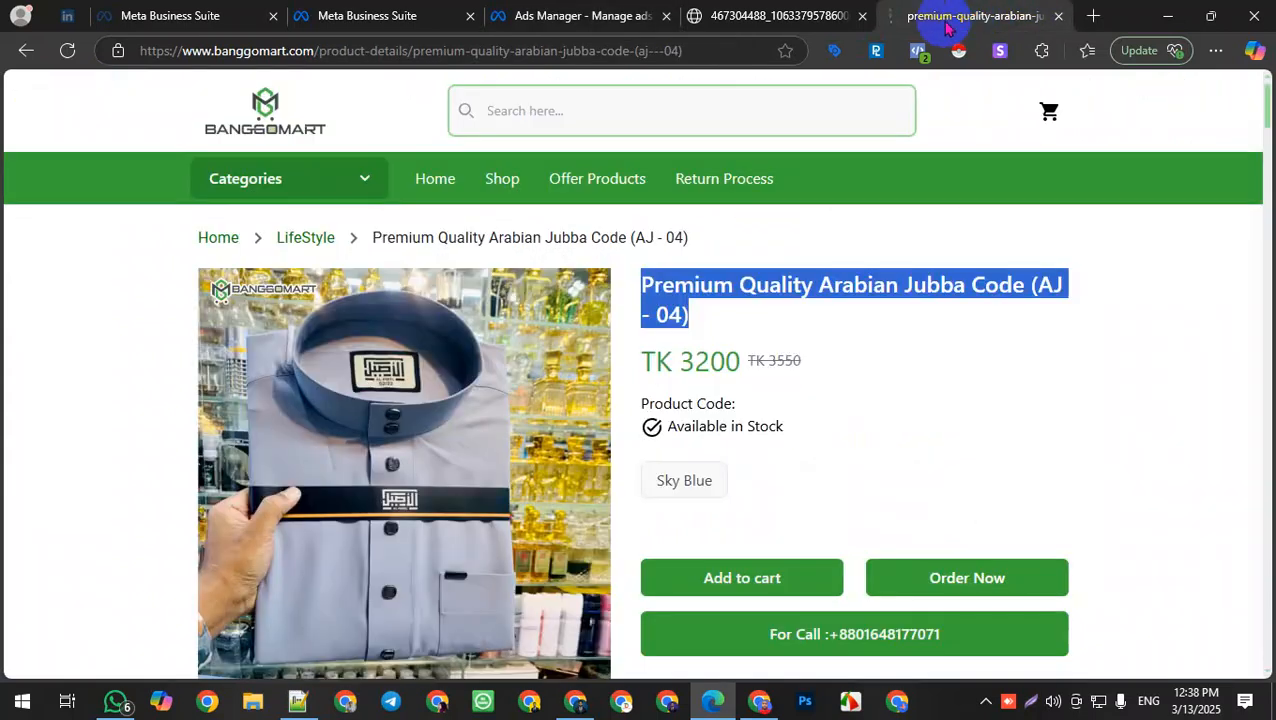
click(745, 708)
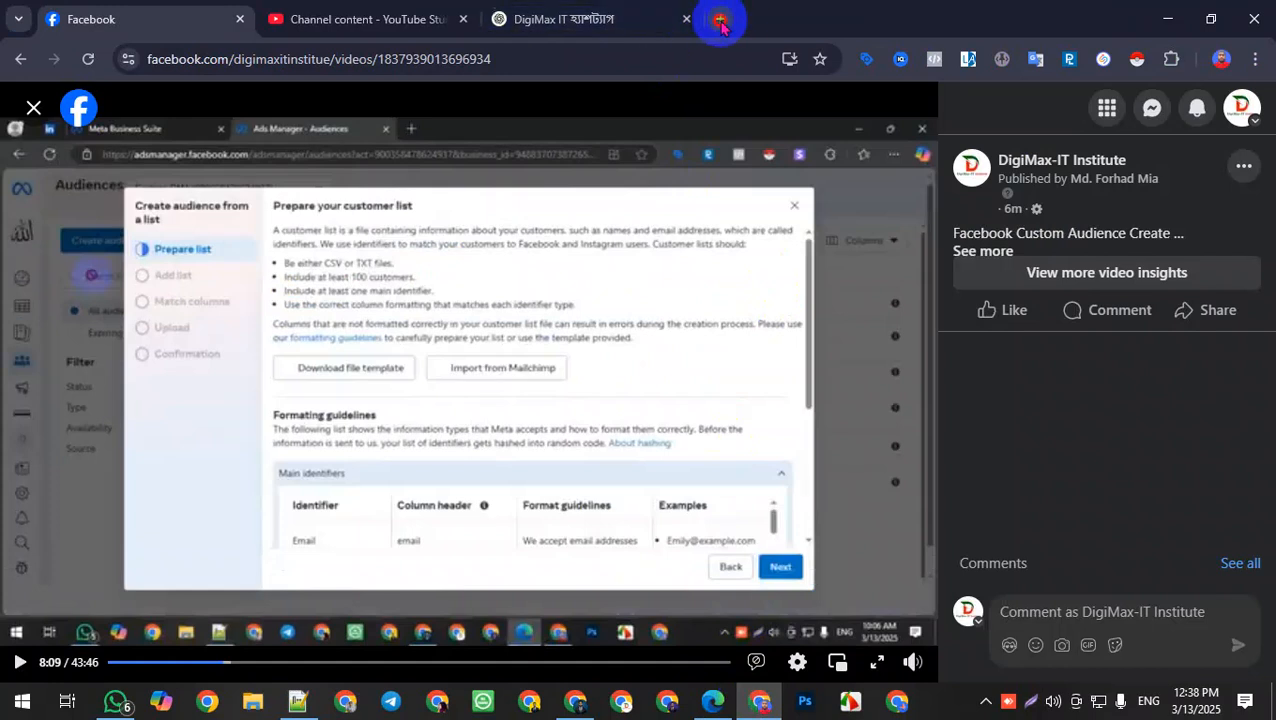
click(720, 20)
text(tra)
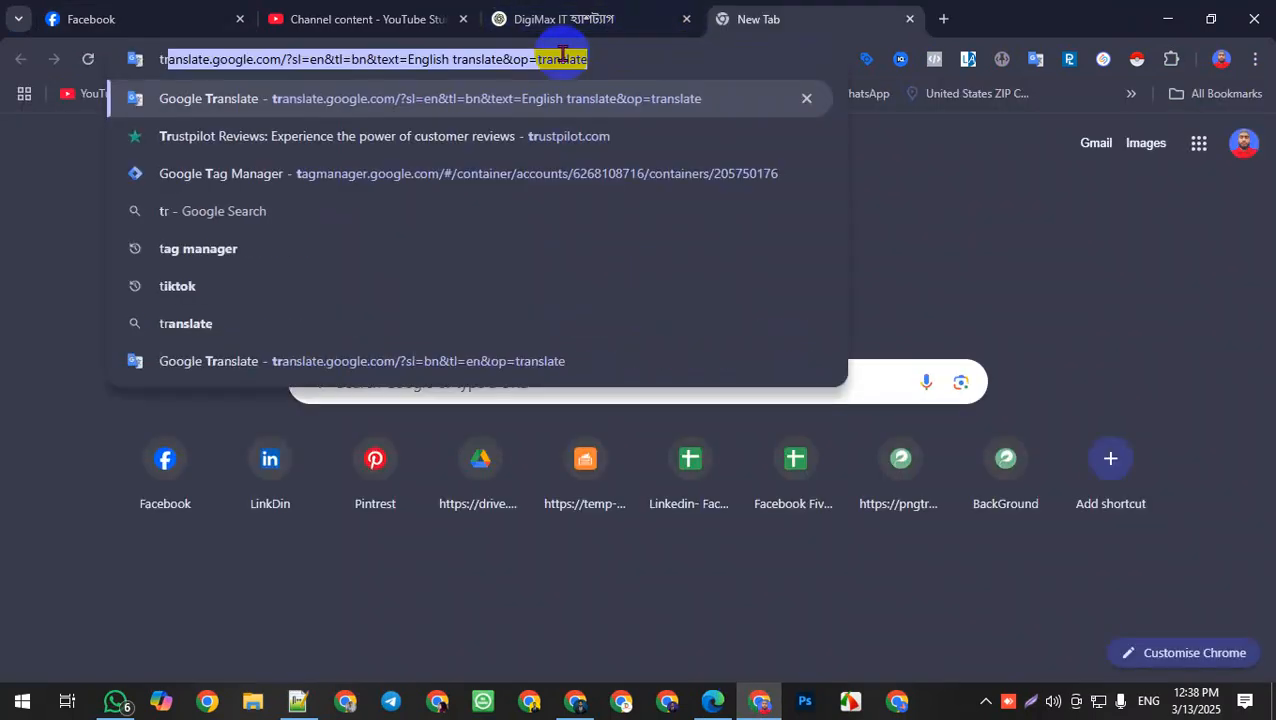
key(Return)
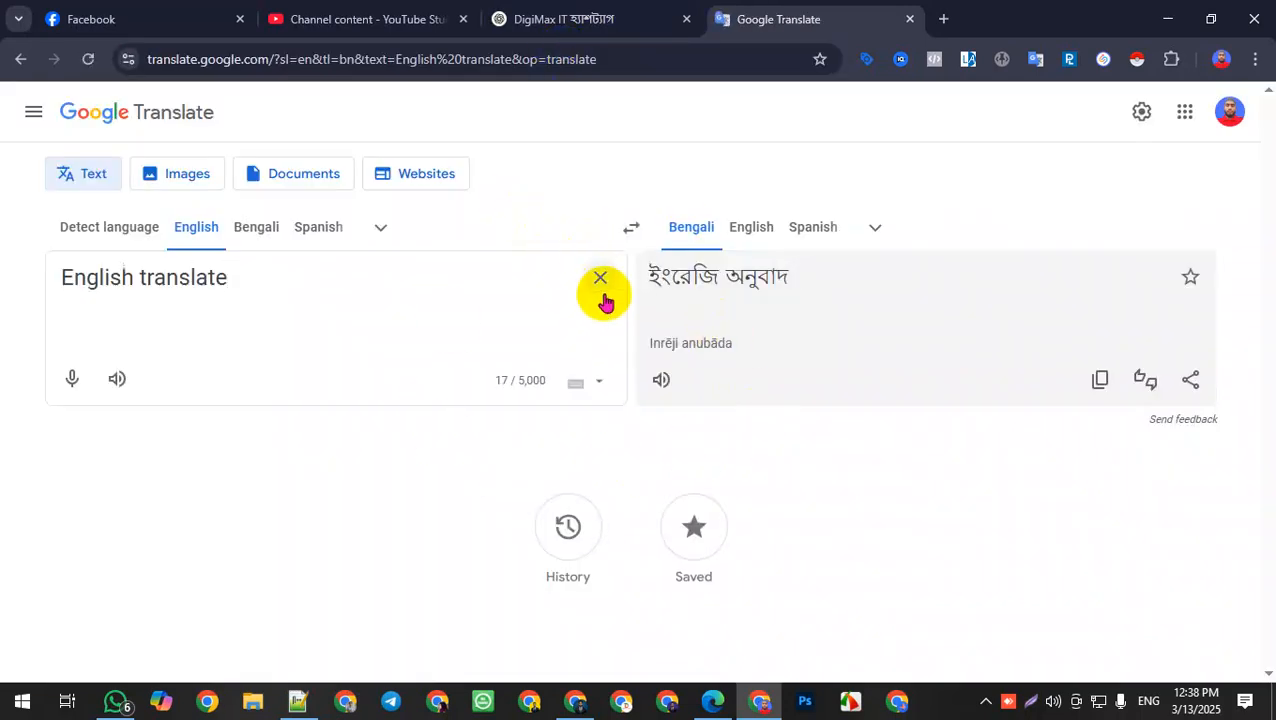
Step: Clear the translator input, switch the source language to Bengali and enter ১০%
click(601, 280)
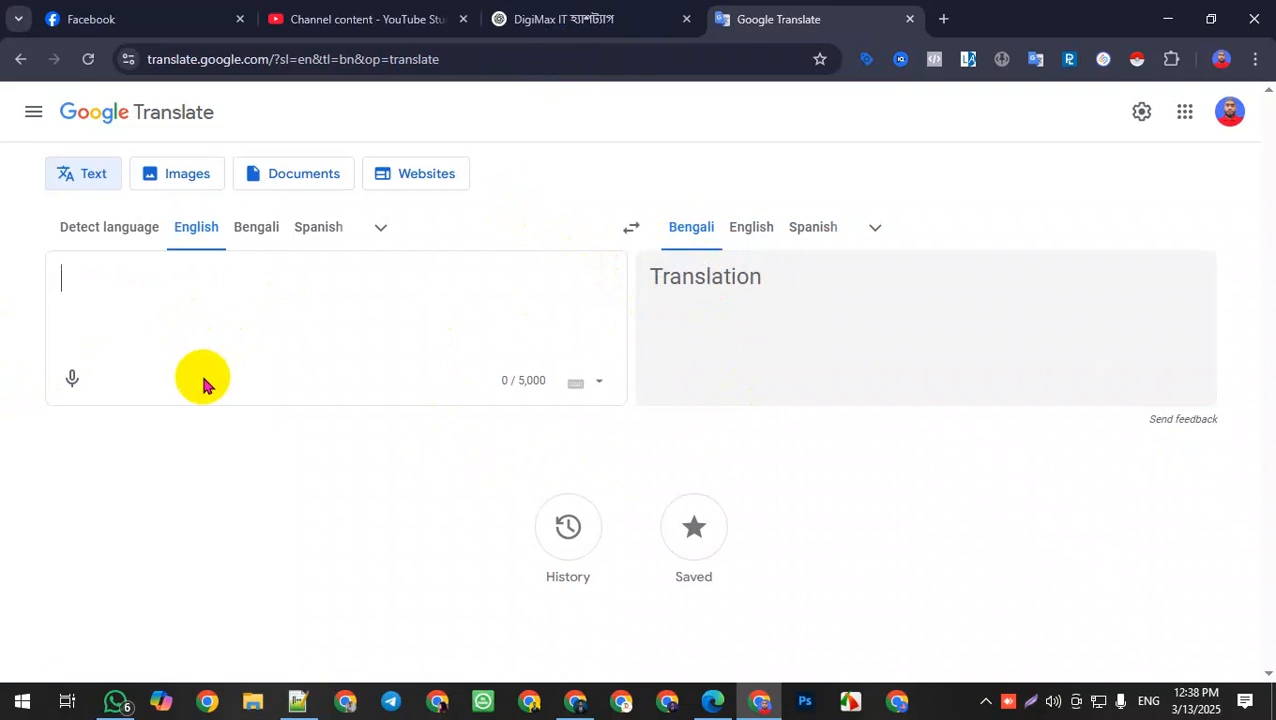
text(50)
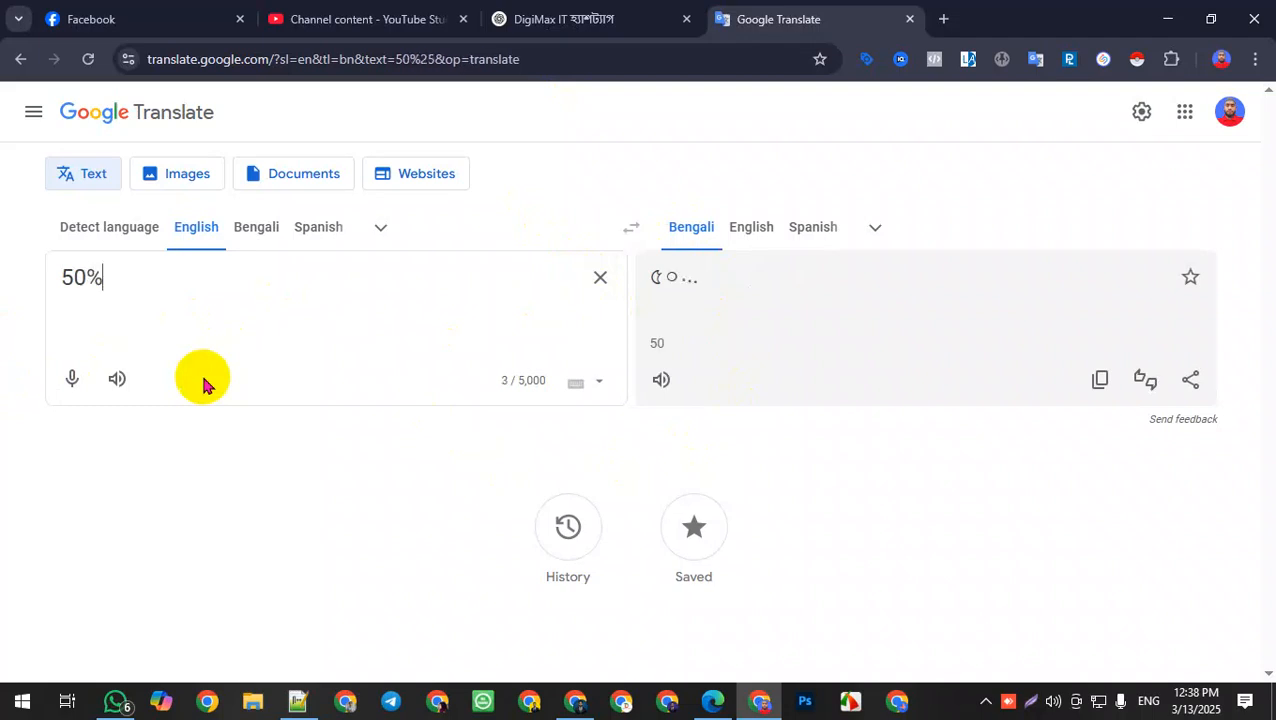
key(BackSpace)
key(BackSpace)
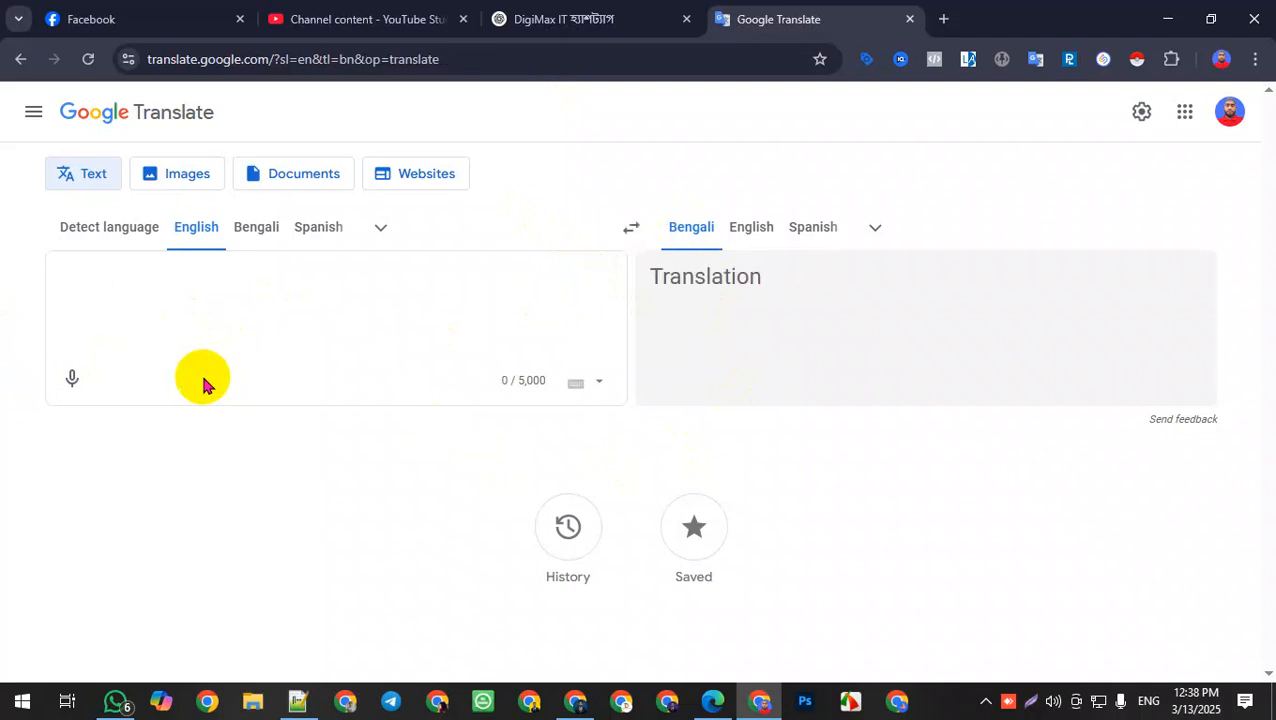
click(262, 235)
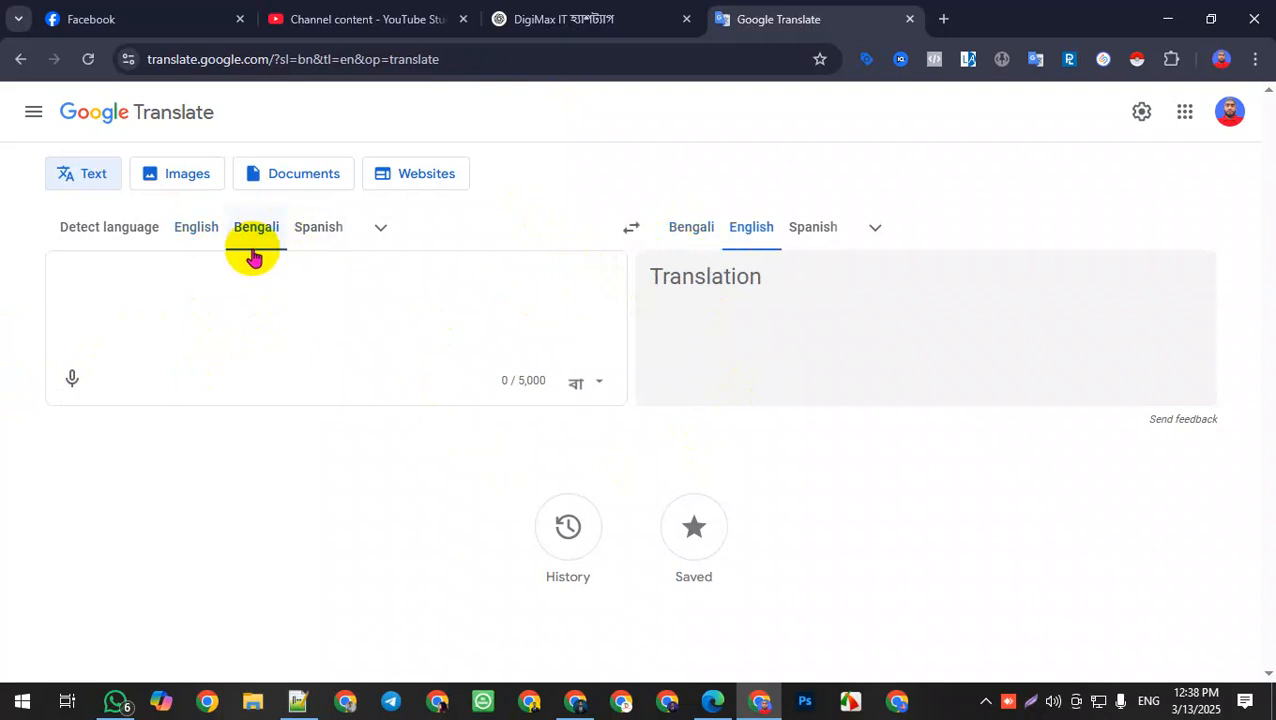
key(BackSpace)
key(BackSpace)
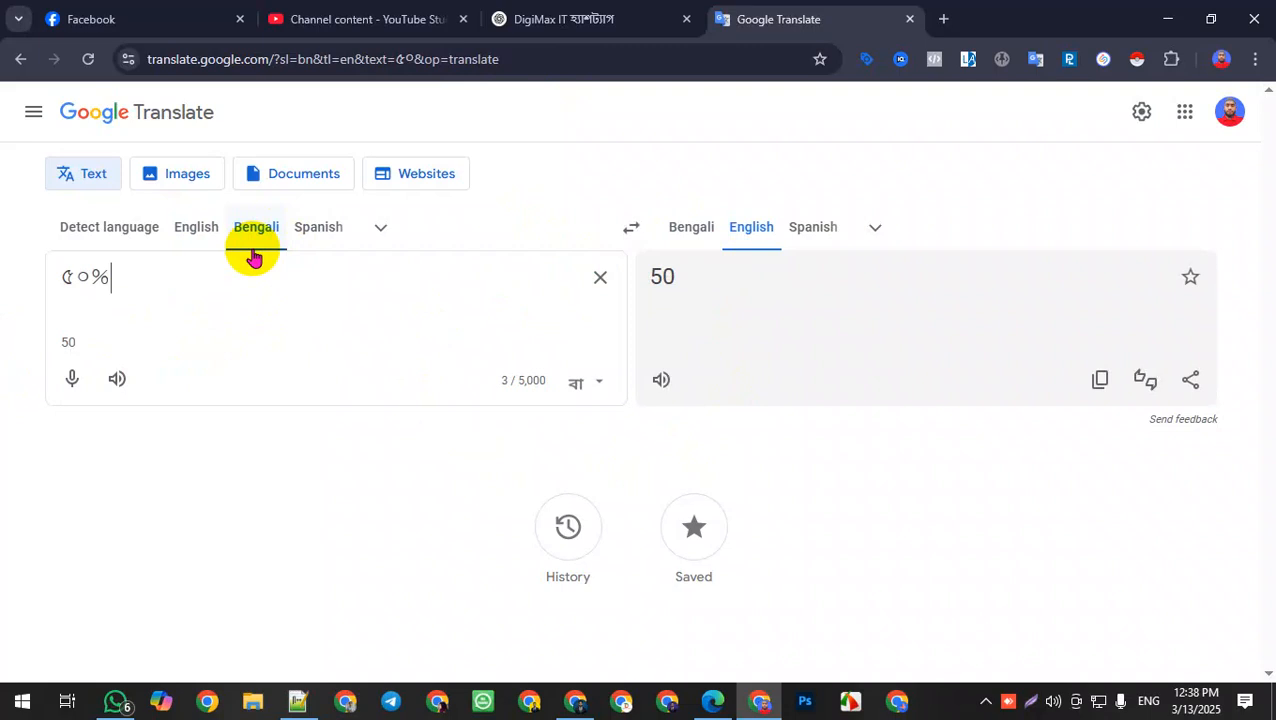
key(BackSpace)
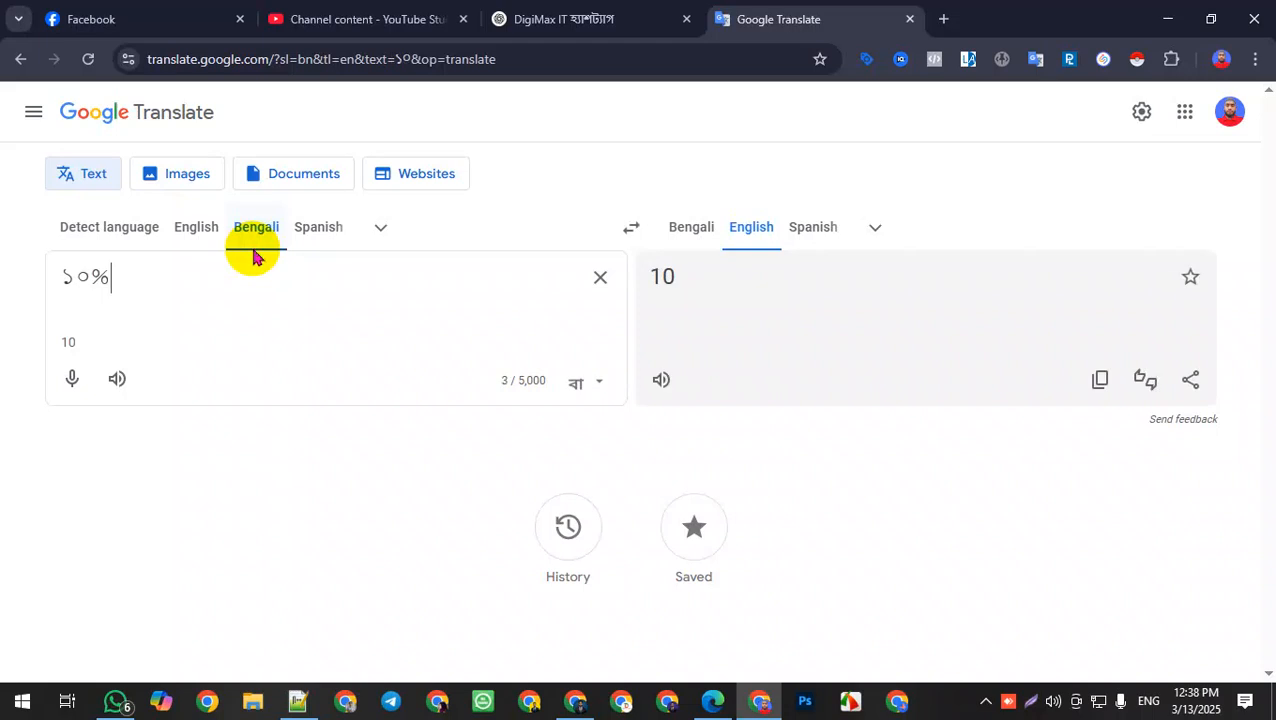
Step: Write the Bengali phrase ১০% ডিসকাউন্ট আমাদের অল প্রোডাক্টের এর উপর using transliteration suggestions
text(DESCOU)
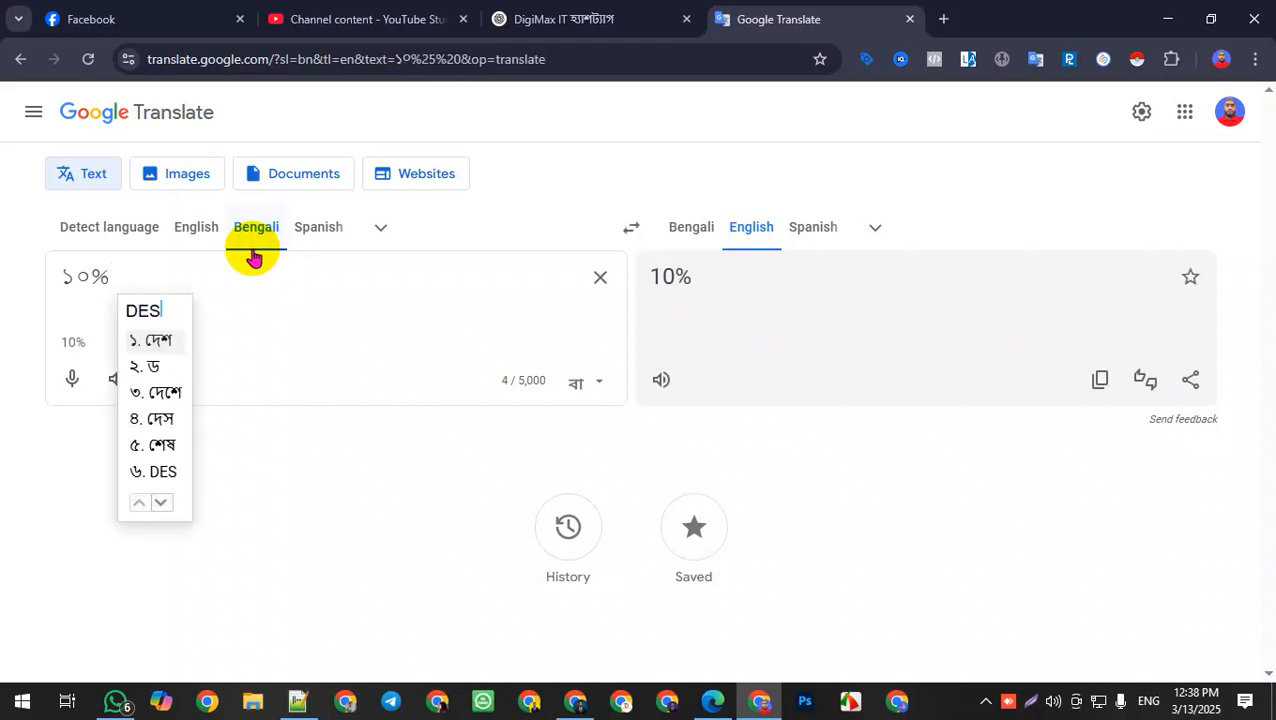
text(NT A)
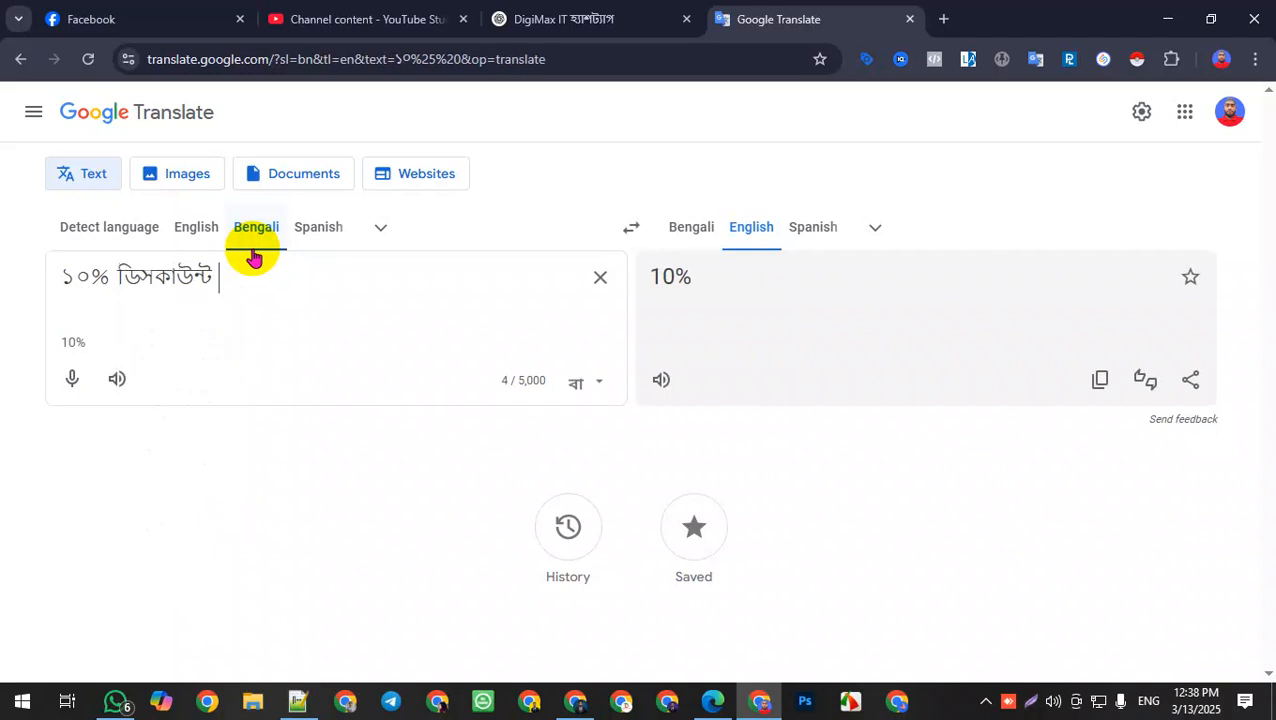
text(MADER )
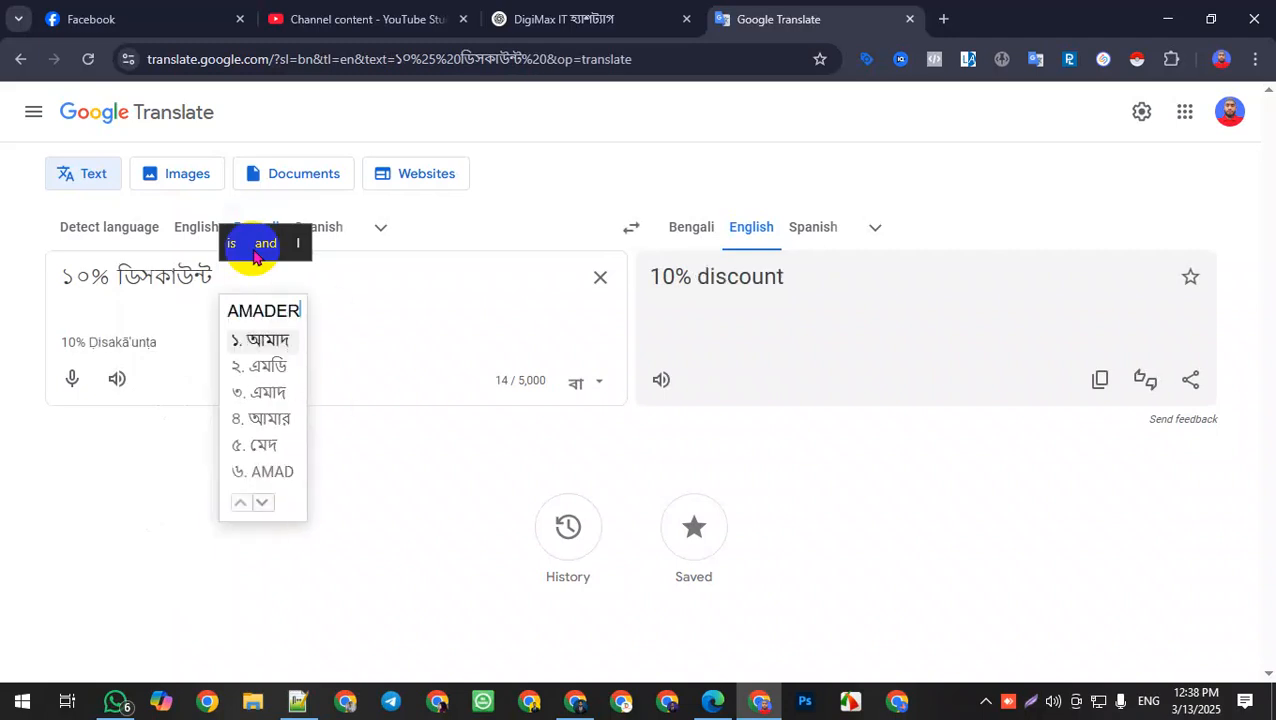
text(ALL PR)
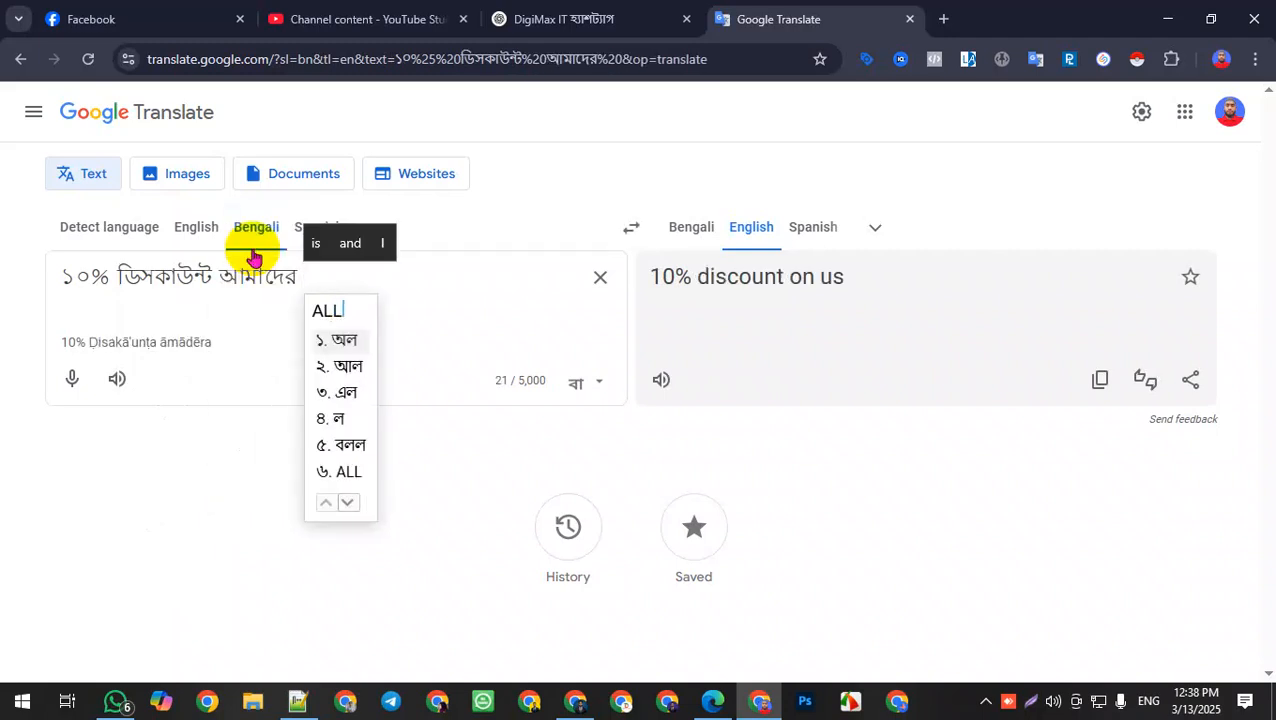
text(ODUCT)
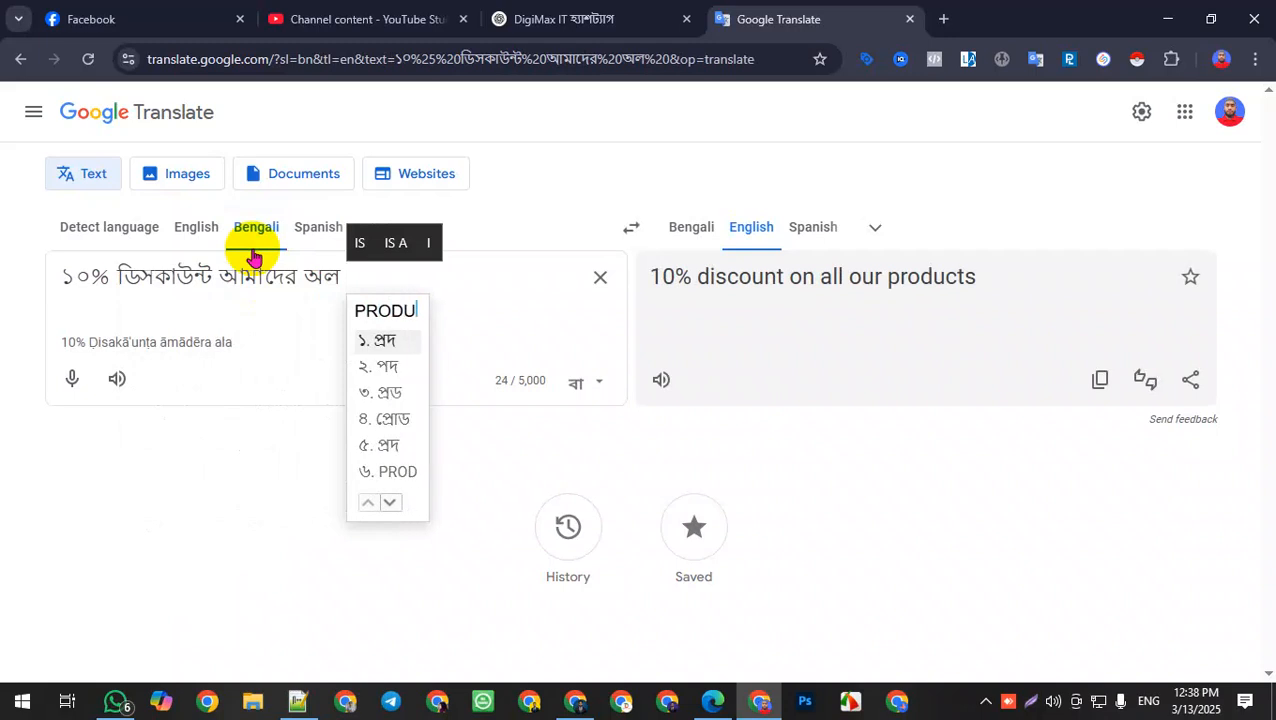
text(ER ER )
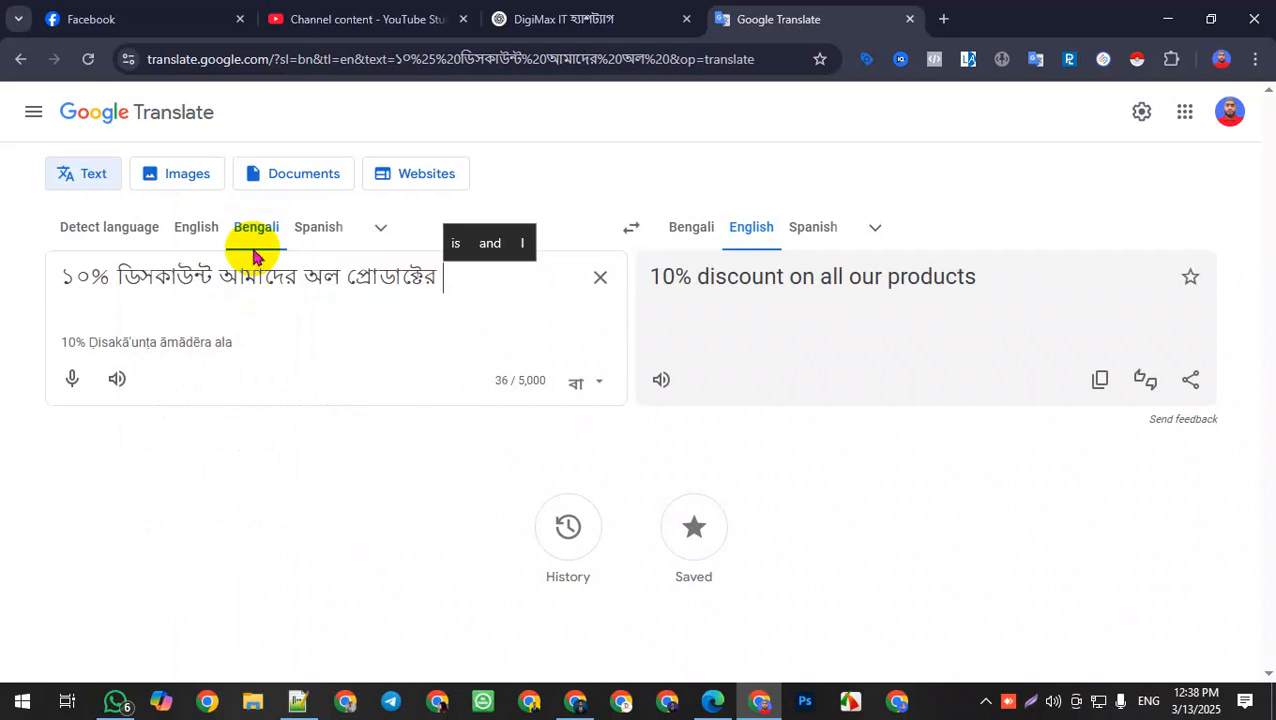
text(UPOR)
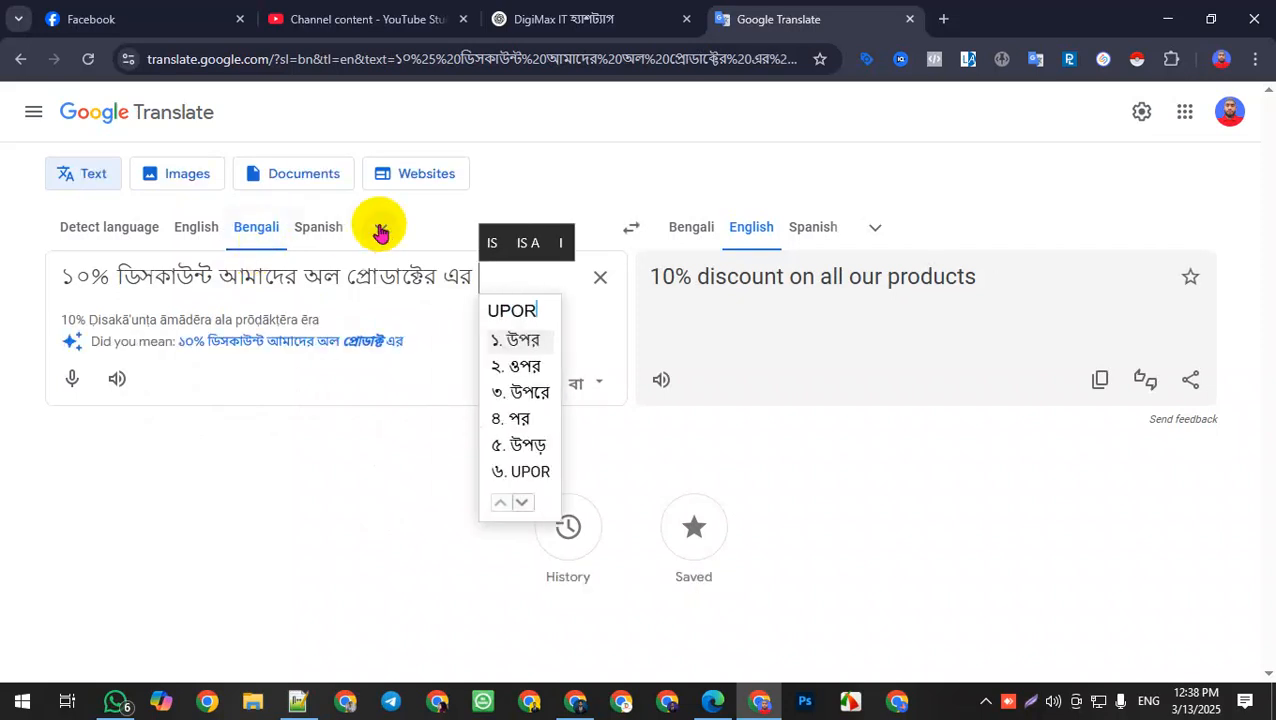
click(508, 343)
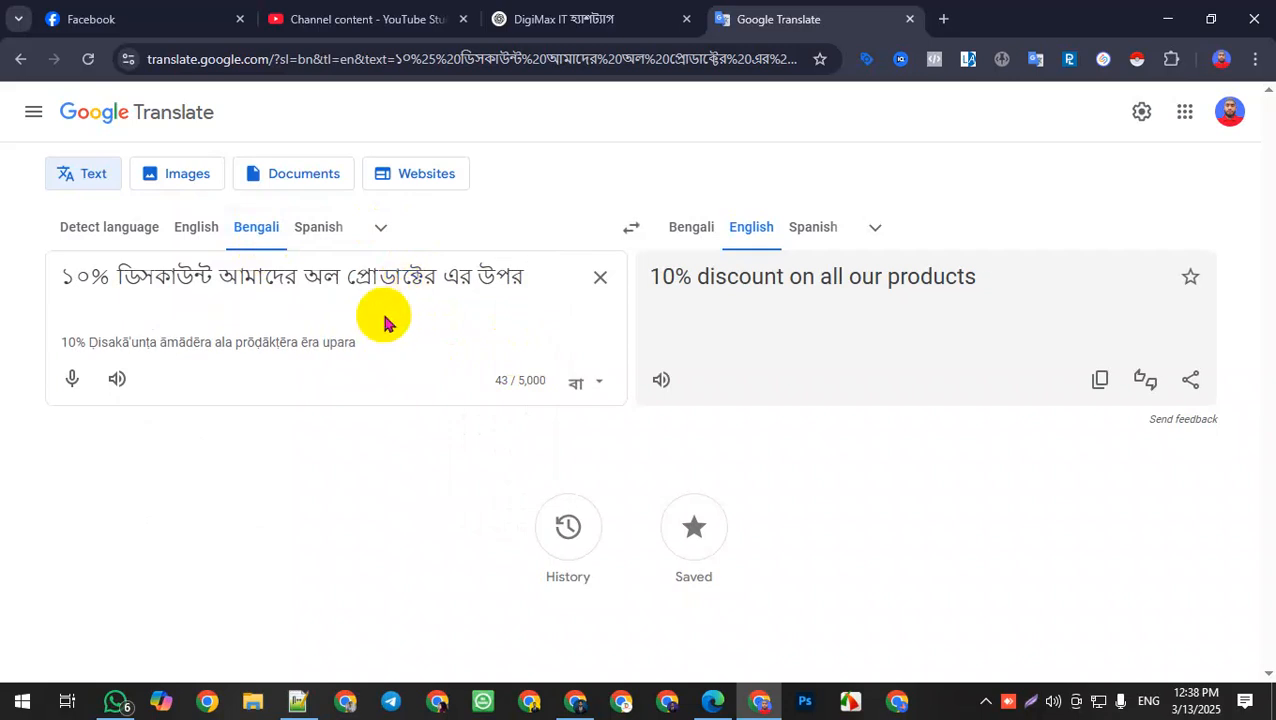
Step: Copy the English translation and paste it as the ad's headline: 10% discount on all our products
drag(549, 283, 20, 313)
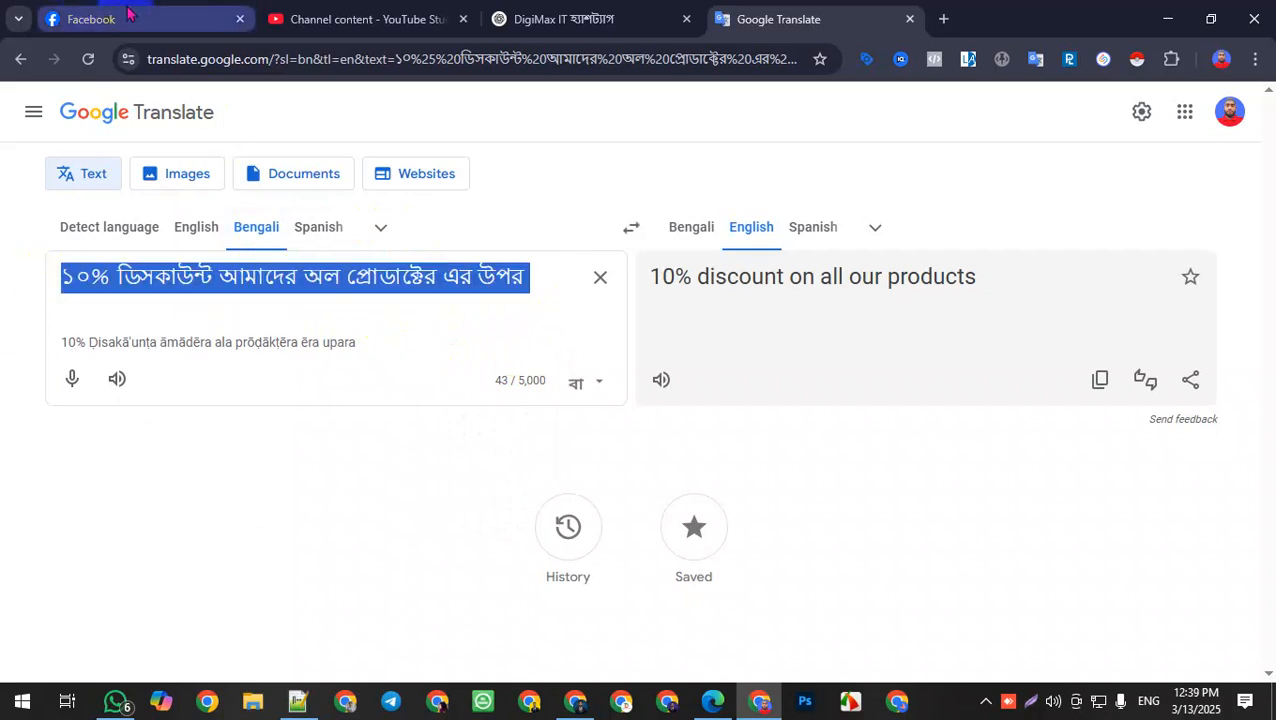
drag(1046, 271, 653, 284)
key(ctrl+c)
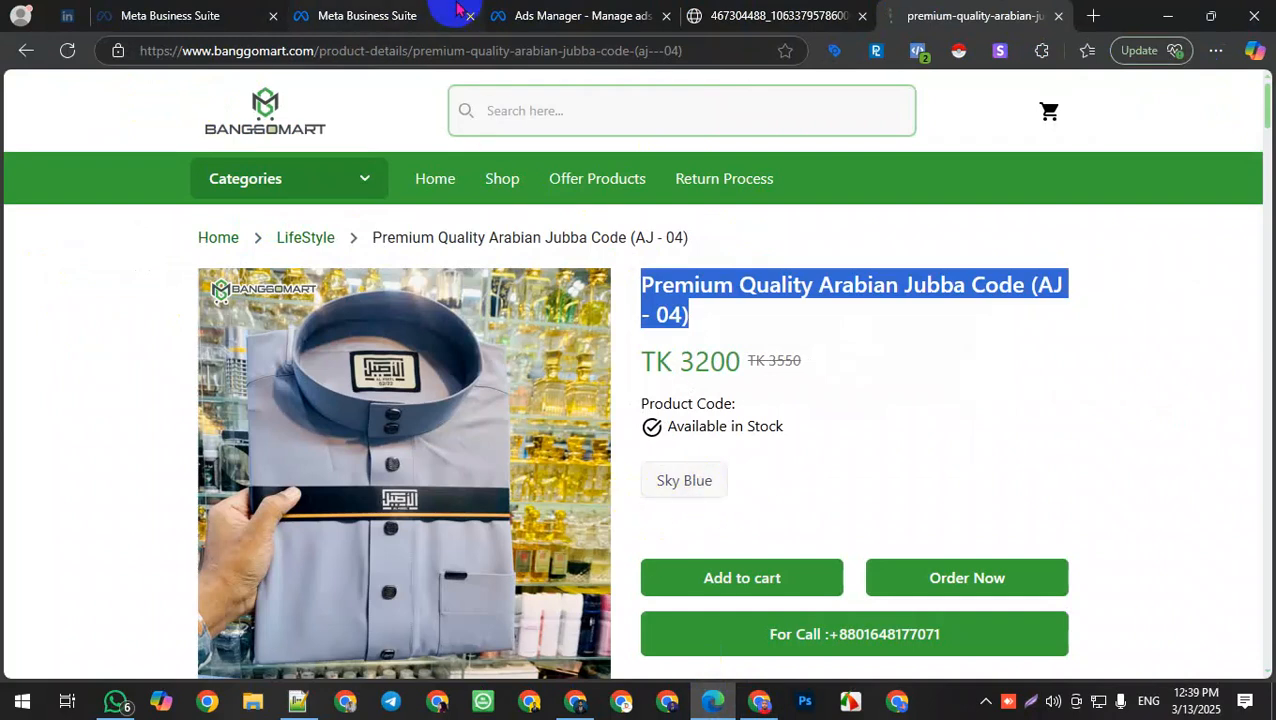
click(505, 15)
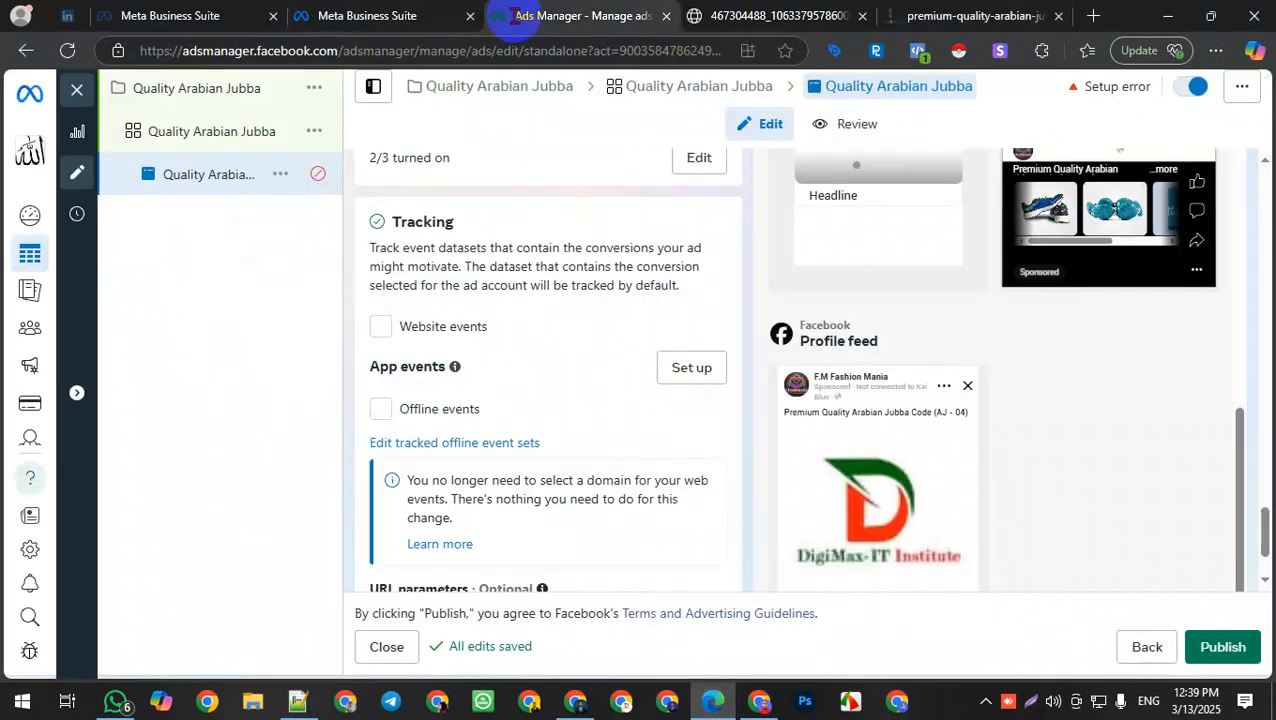
scroll(700, 436, down, 1)
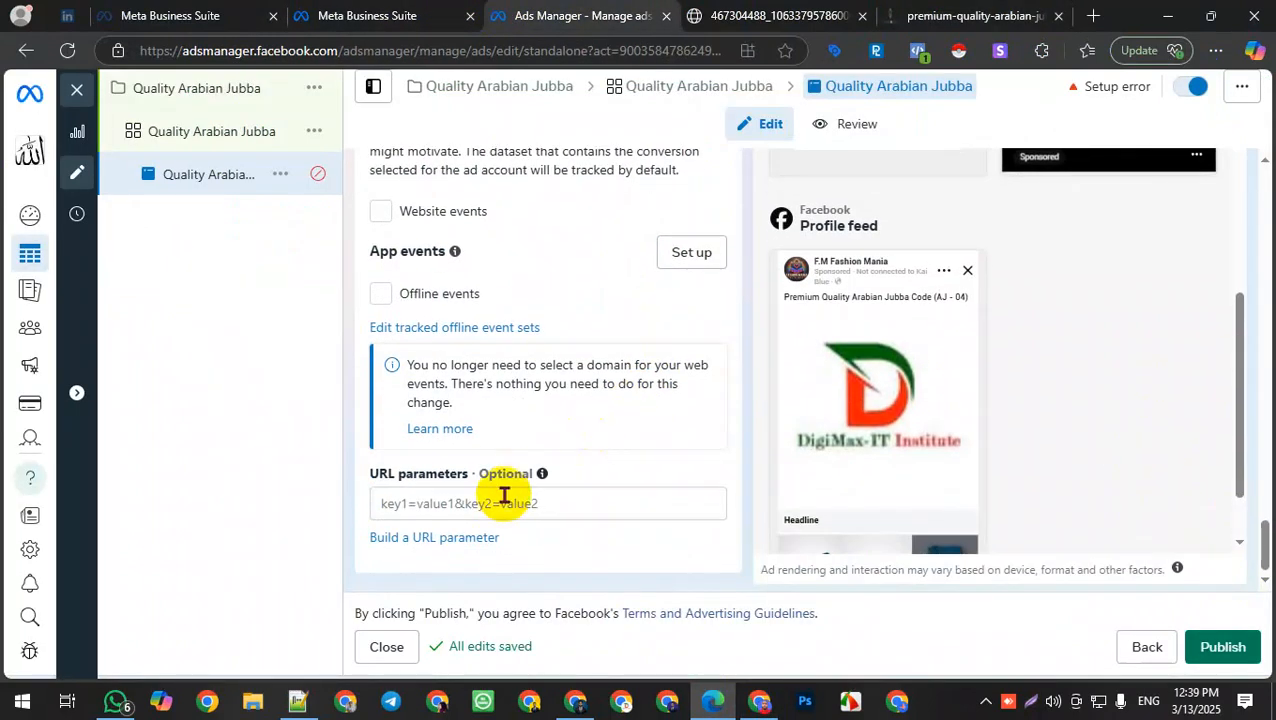
scroll(487, 384, up, 5)
click(495, 368)
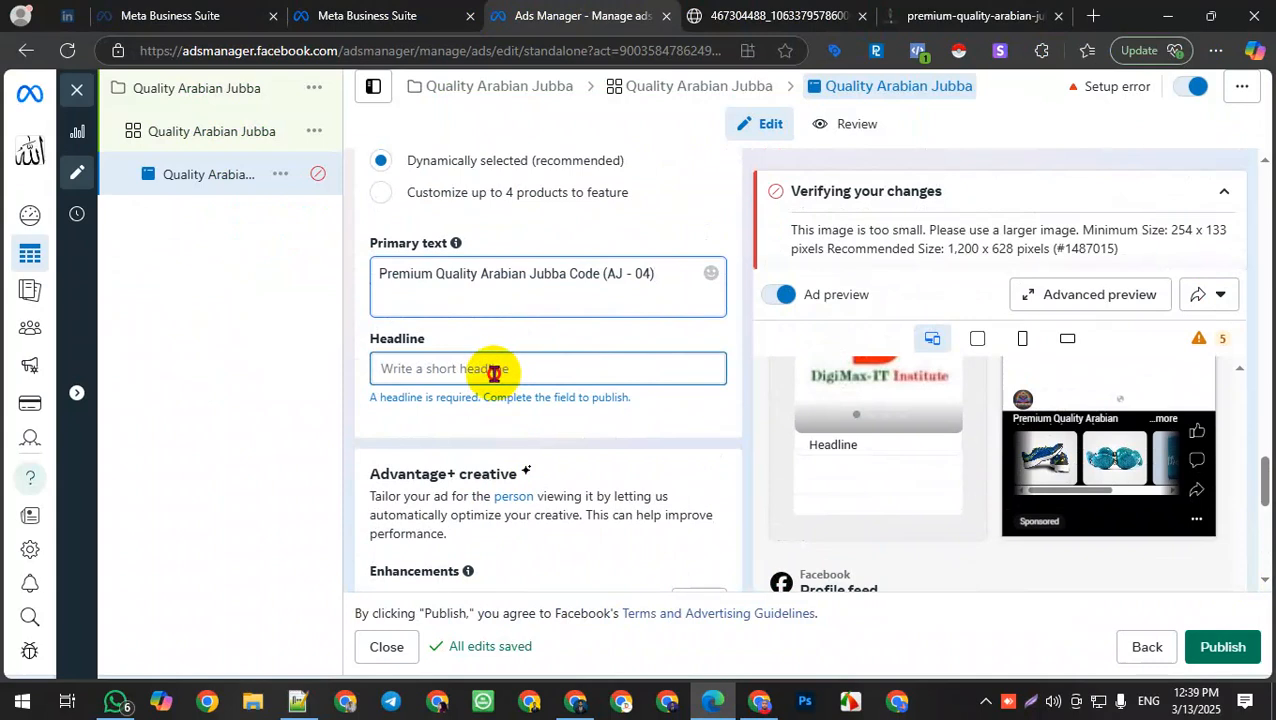
key(ctrl+v)
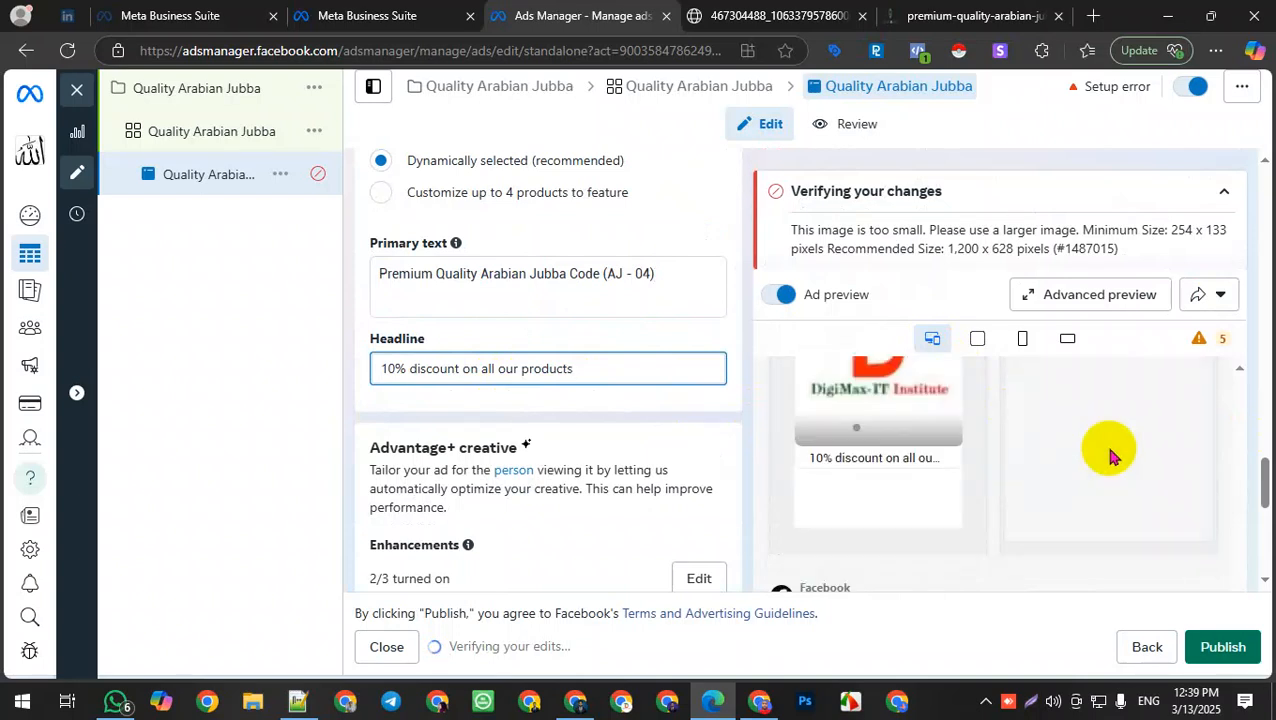
Step: Review the ad previews and highlight the image-too-small error message text
scroll(1046, 455, down, 5)
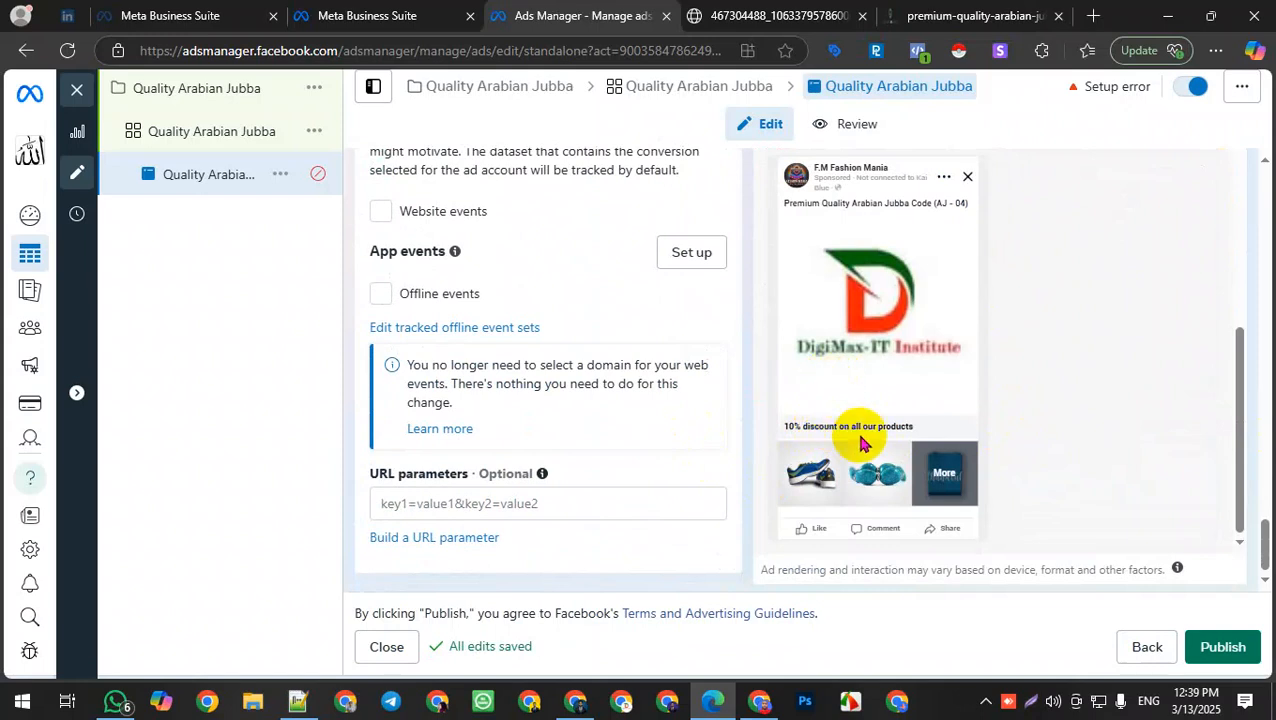
scroll(850, 435, up, 5)
scroll(864, 441, down, 5)
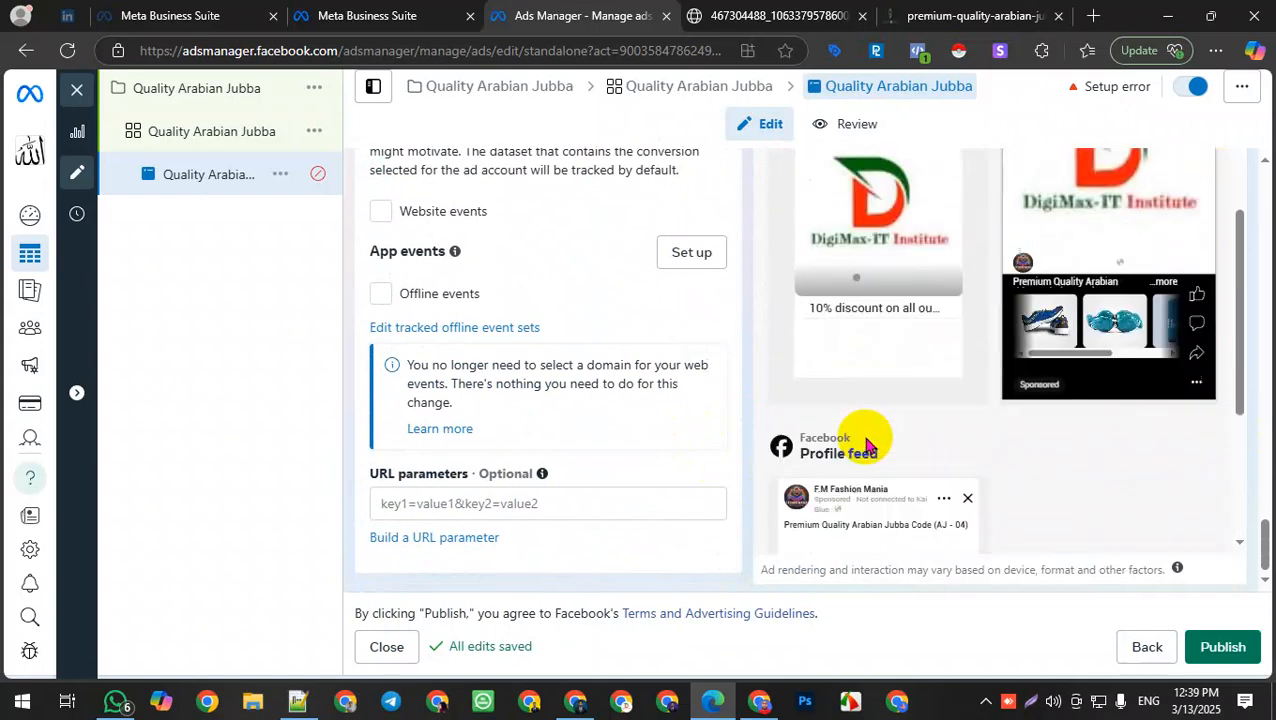
scroll(864, 441, up, 3)
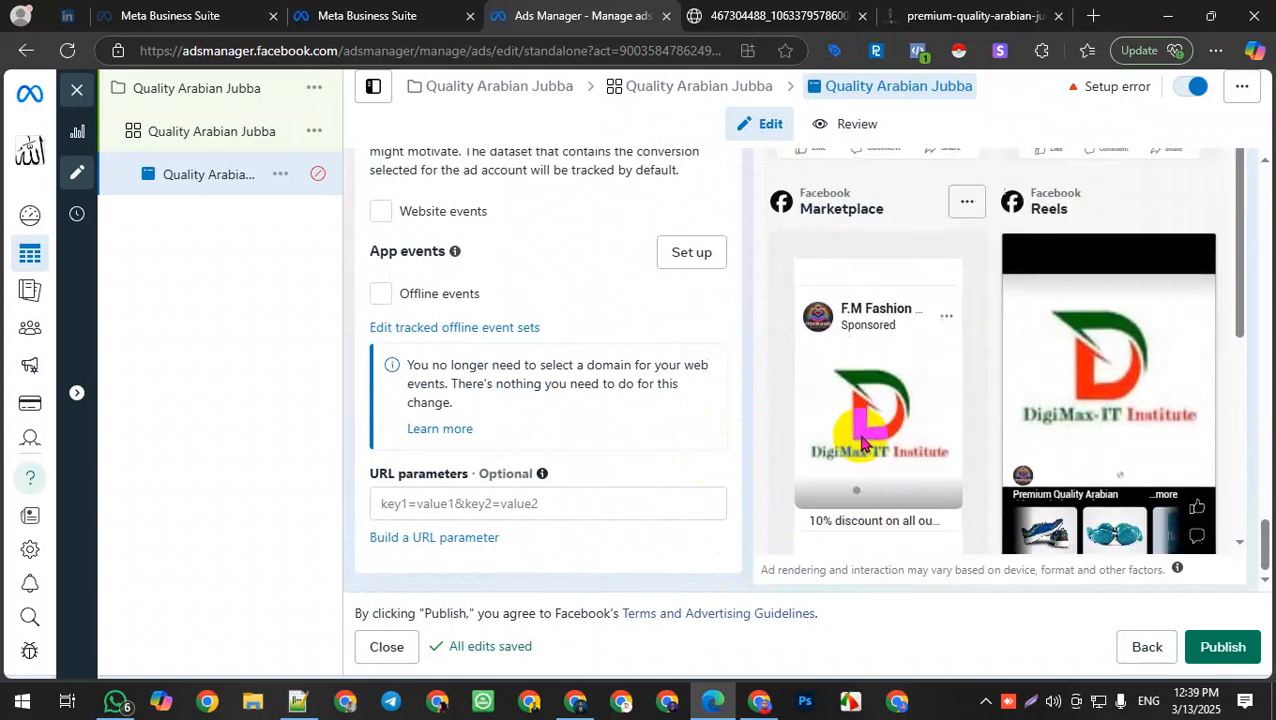
scroll(547, 333, up, 3)
scroll(547, 333, up, 3)
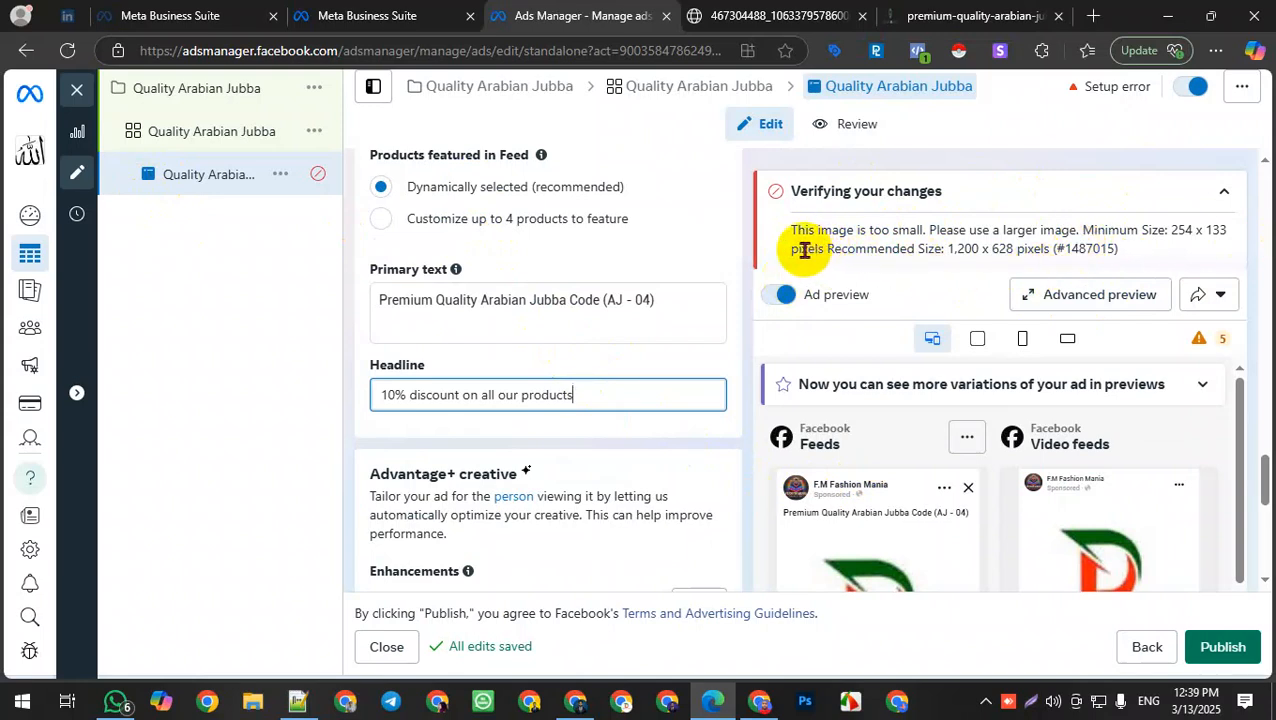
drag(789, 249, 1133, 254)
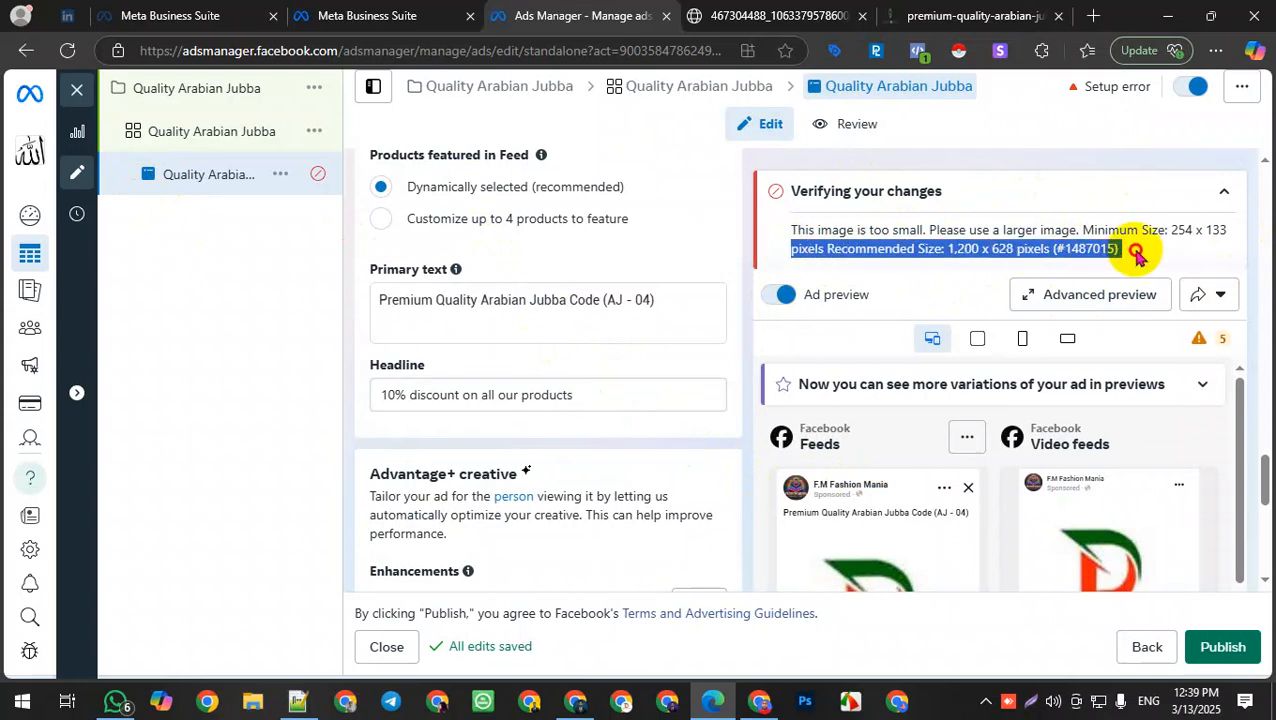